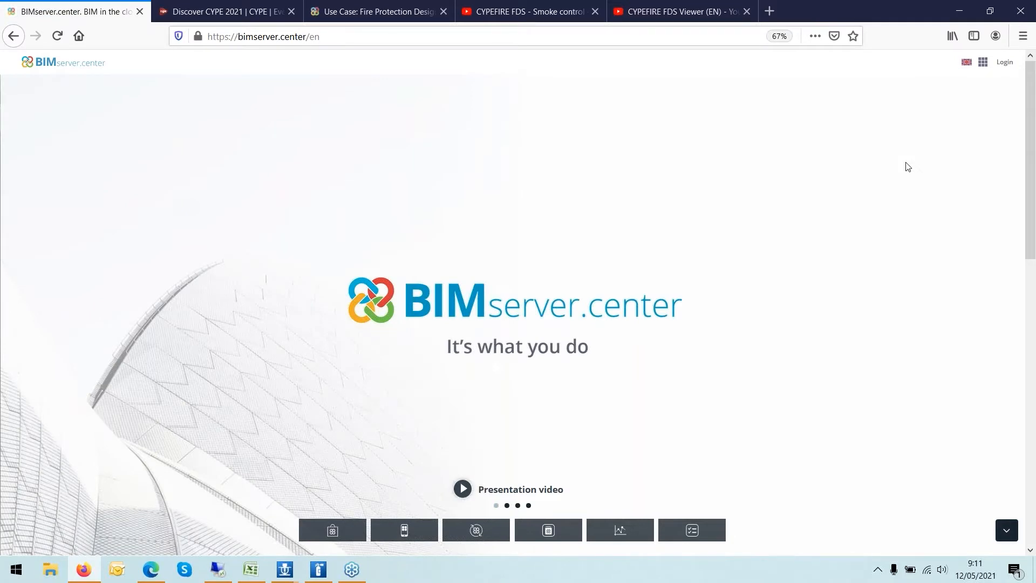
- Open the BIMserver.center Store and search its applications for CYPEFIRE
{"action": "scroll", "coordinate": [906, 166], "scroll_direction": "down", "scroll_amount": 3}
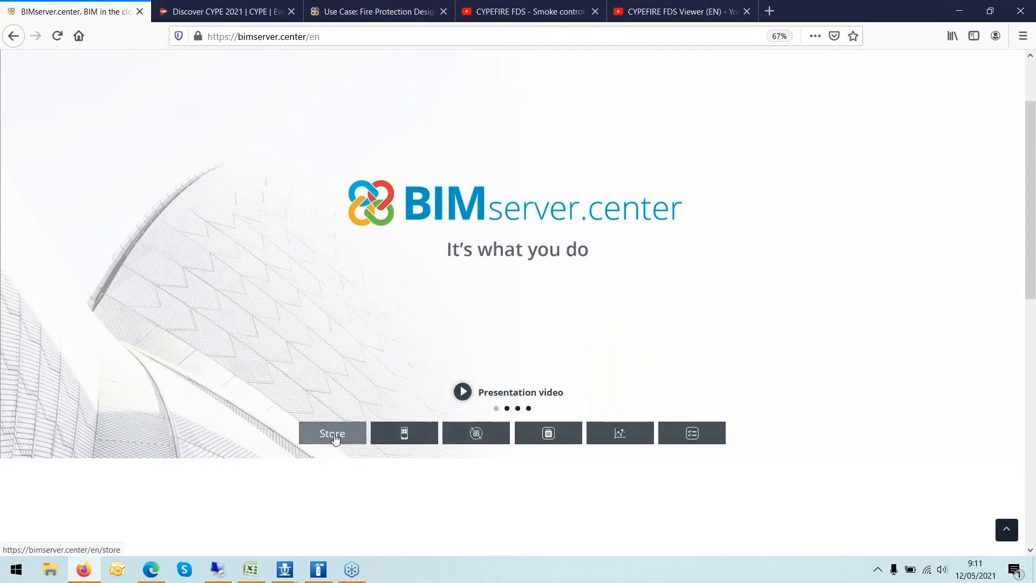
{"action": "left_click", "coordinate": [332, 436]}
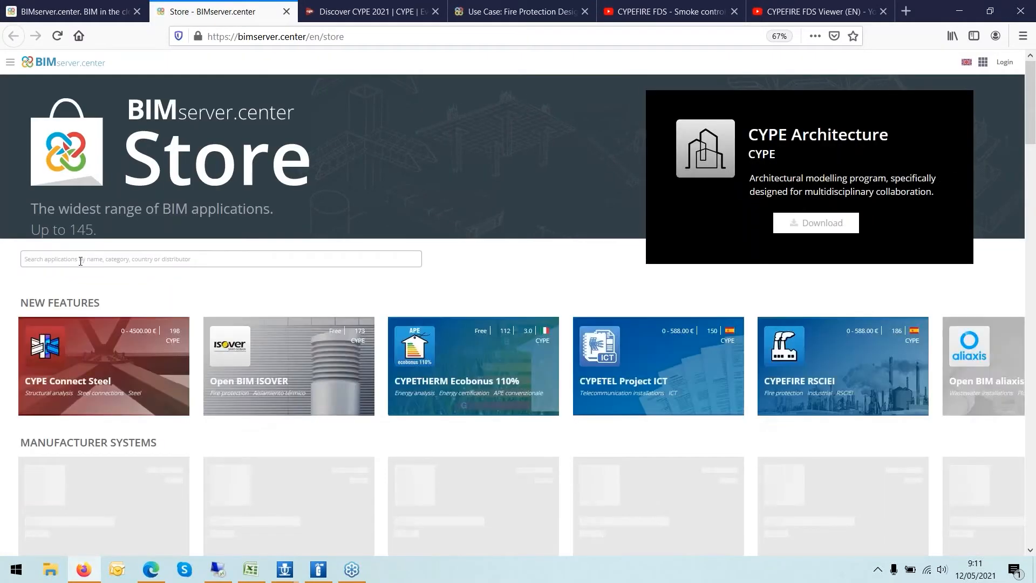
{"action": "left_click", "coordinate": [96, 259]}
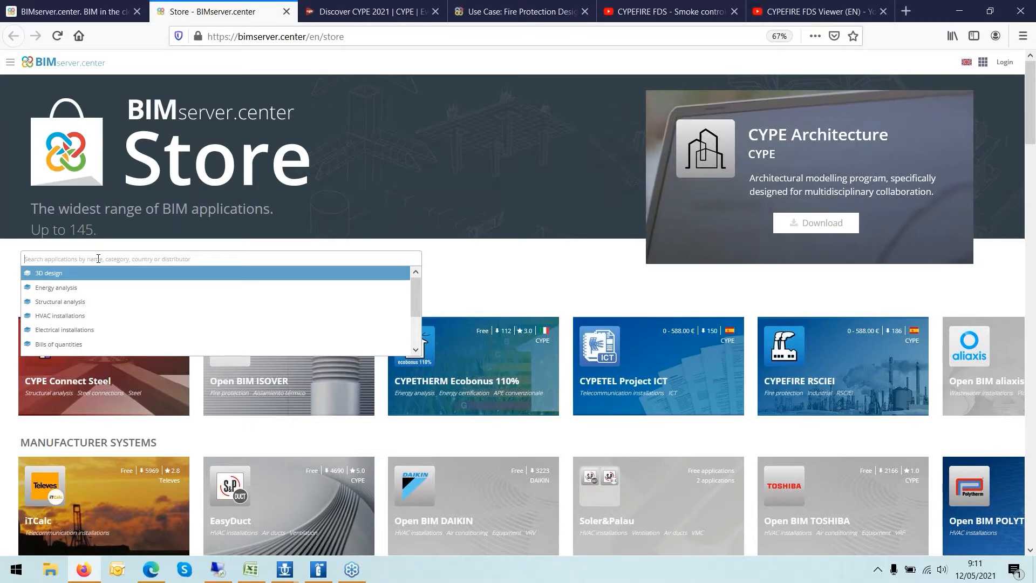
{"action": "type", "text": "CYPEFIRE"}
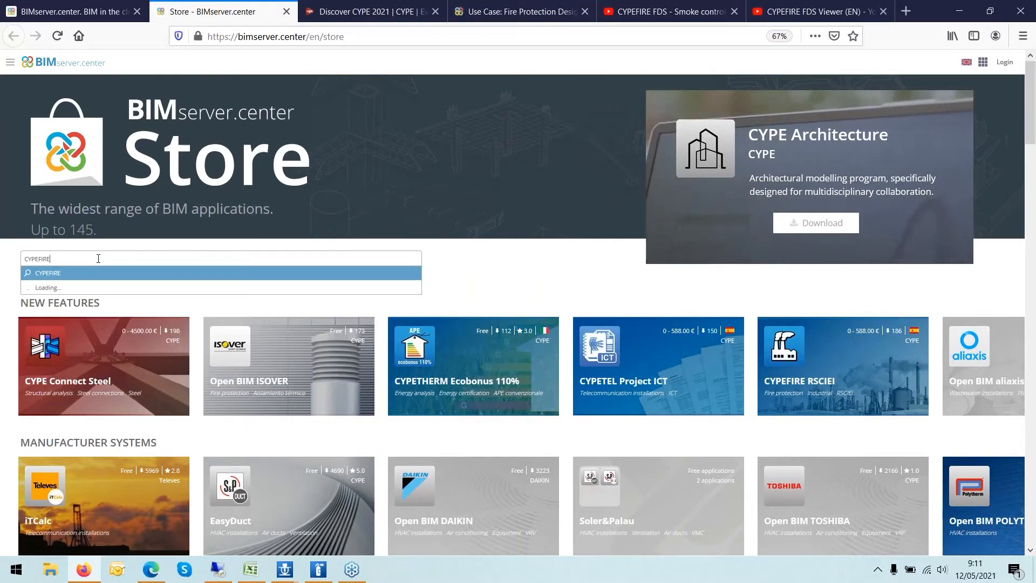
{"action": "key", "text": "Return"}
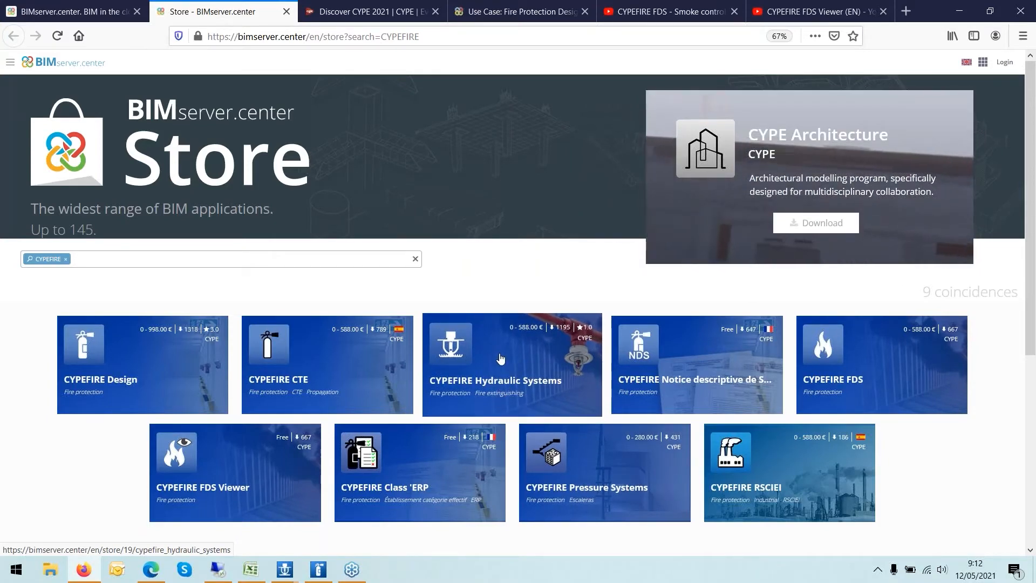
- Open the CYPEFIRE Hydraulic Systems store page and follow its website link
{"action": "left_click", "coordinate": [501, 359]}
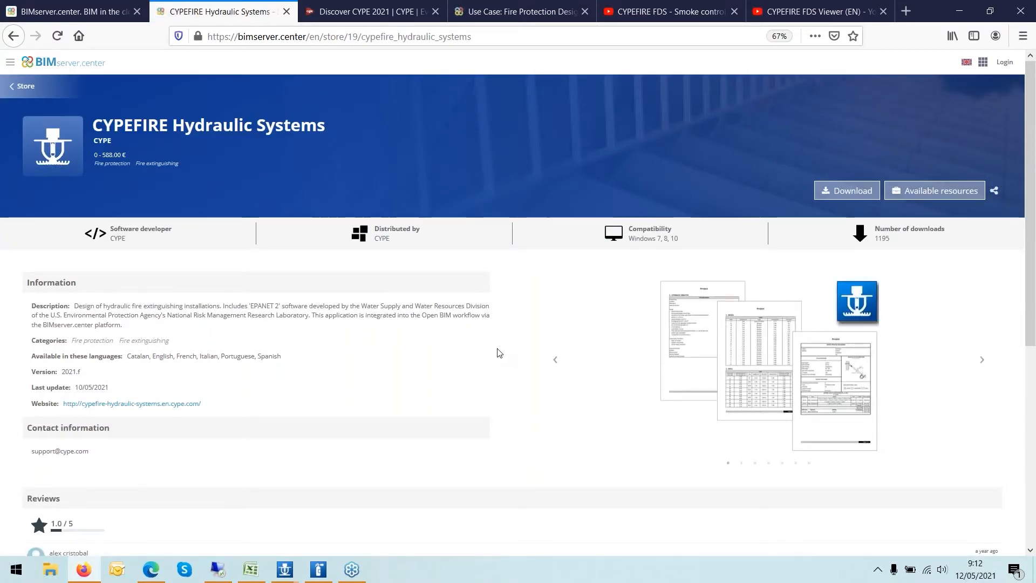
{"action": "left_click", "coordinate": [113, 413]}
- Scroll through the program's features on its website, then close that tab
{"action": "scroll", "coordinate": [247, 342], "scroll_direction": "down", "scroll_amount": 3}
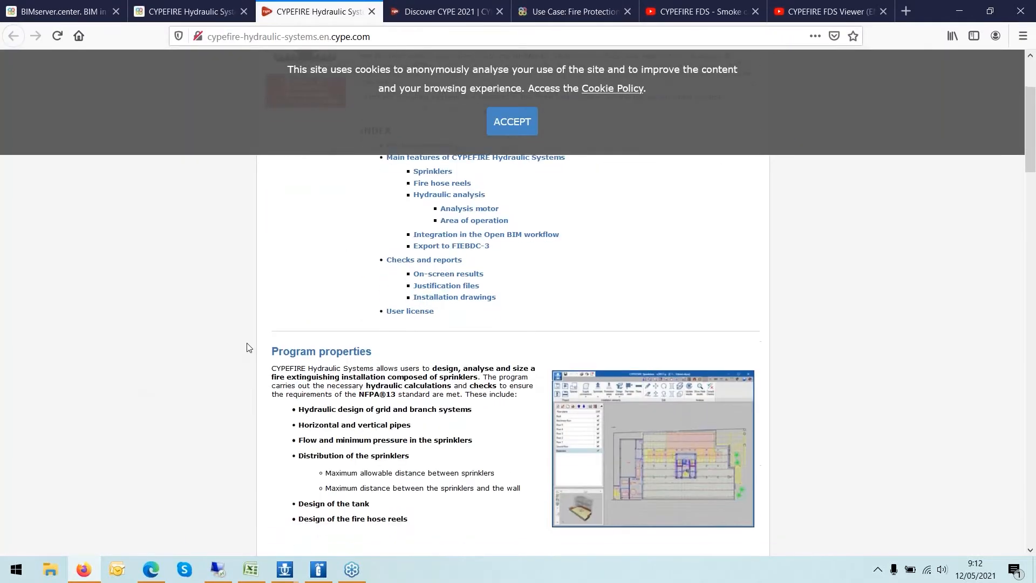
{"action": "scroll", "coordinate": [247, 347], "scroll_direction": "down", "scroll_amount": 7}
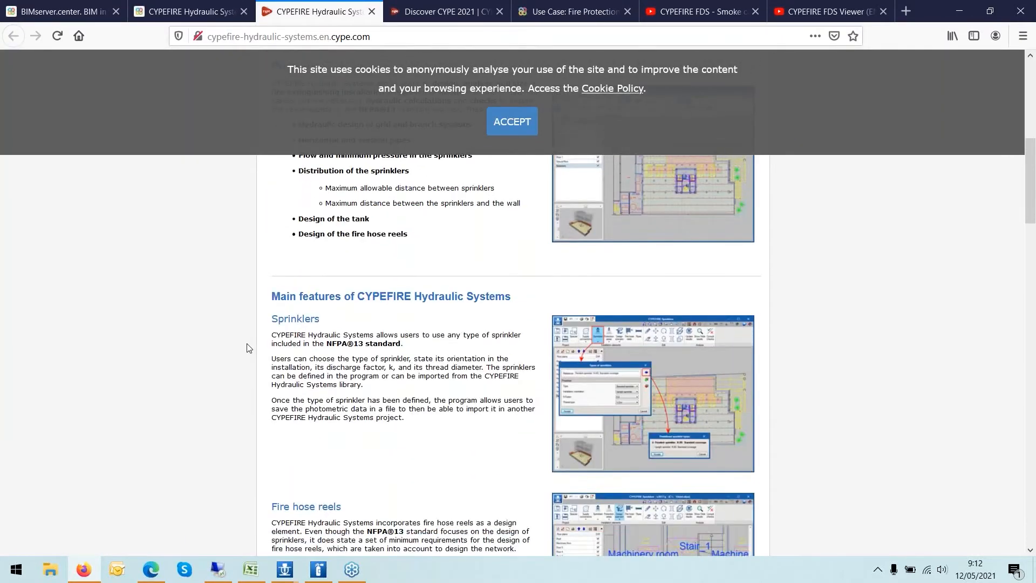
{"action": "scroll", "coordinate": [247, 350], "scroll_direction": "down", "scroll_amount": 3}
{"action": "scroll", "coordinate": [247, 350], "scroll_direction": "up", "scroll_amount": 3}
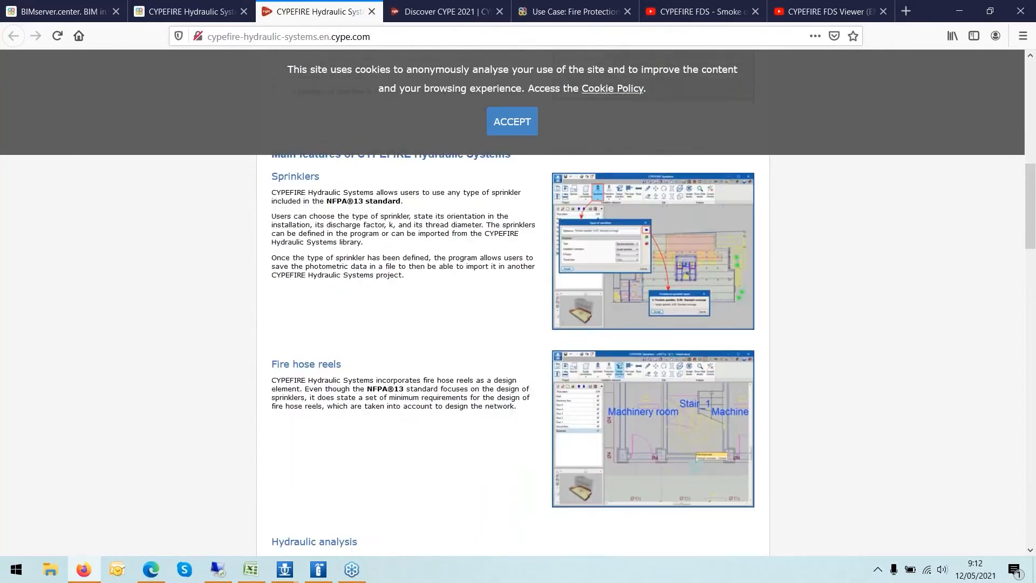
{"action": "left_click", "coordinate": [371, 12]}
- Highlight the support e-mail address in the product's contact information
{"action": "scroll", "coordinate": [462, 338], "scroll_direction": "down", "scroll_amount": 2}
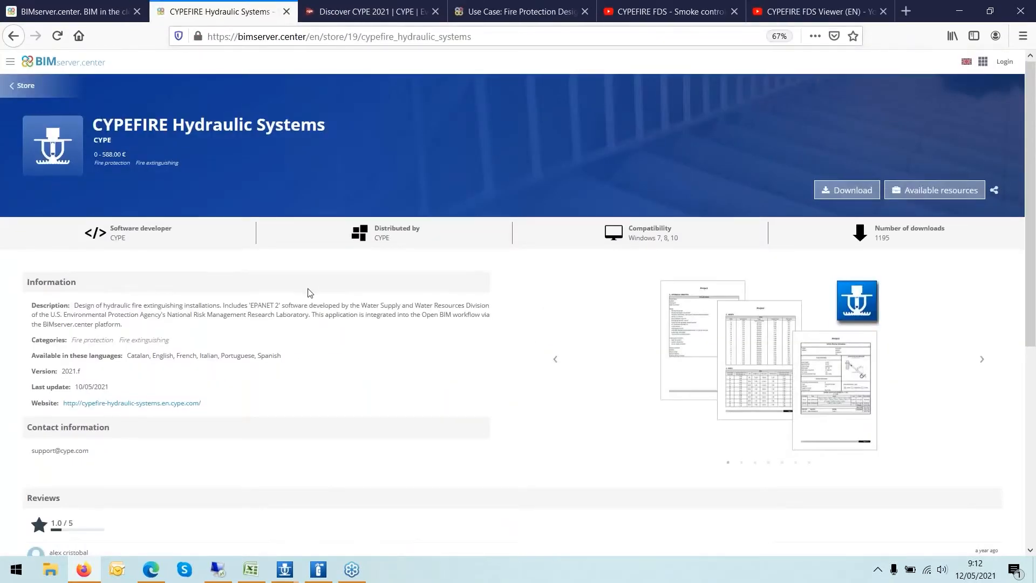
{"action": "scroll", "coordinate": [461, 339], "scroll_direction": "up", "scroll_amount": 2}
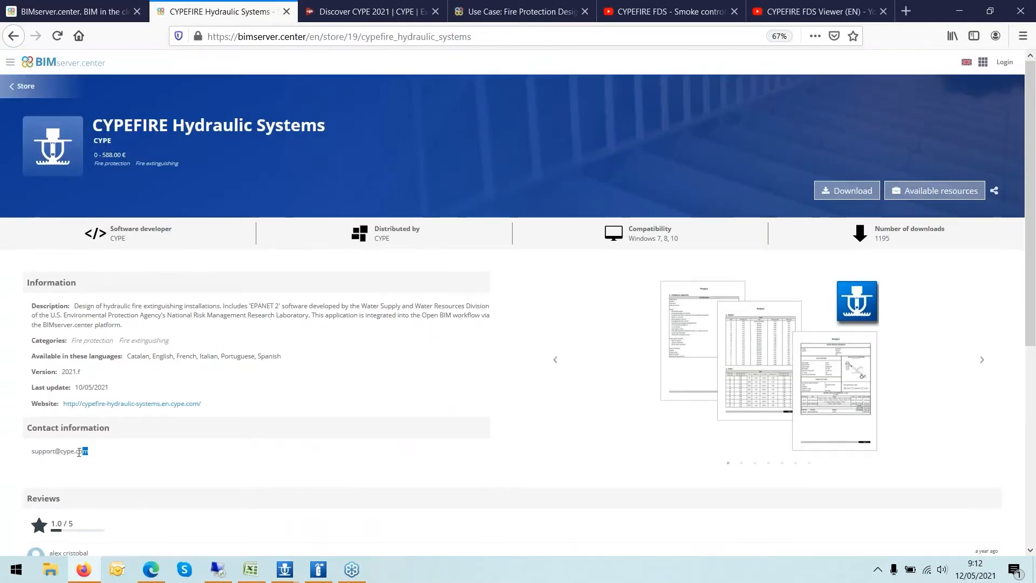
{"action": "left_click_drag", "start_coordinate": [79, 452], "coordinate": [24, 454]}
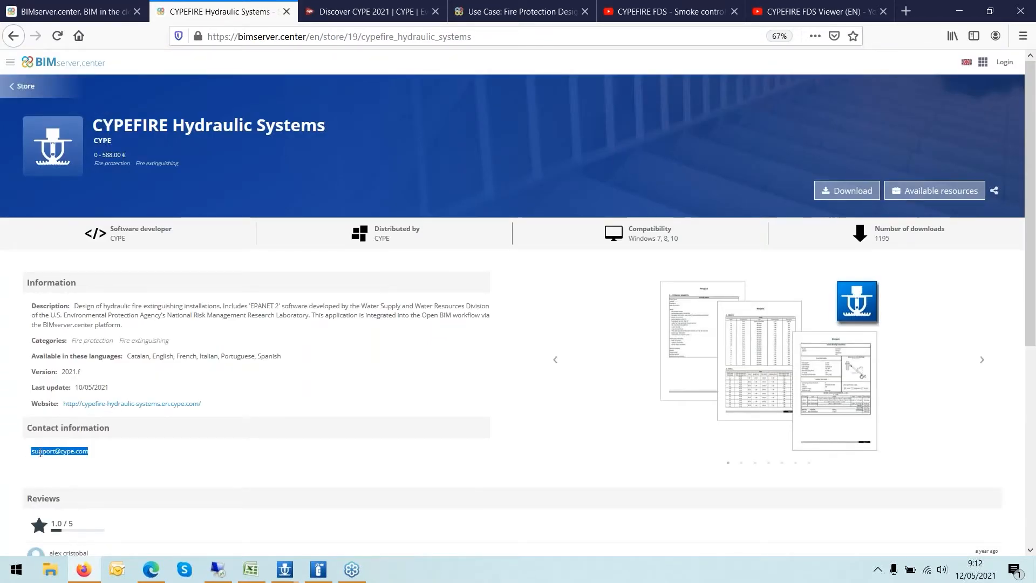
{"action": "left_click", "coordinate": [36, 453]}
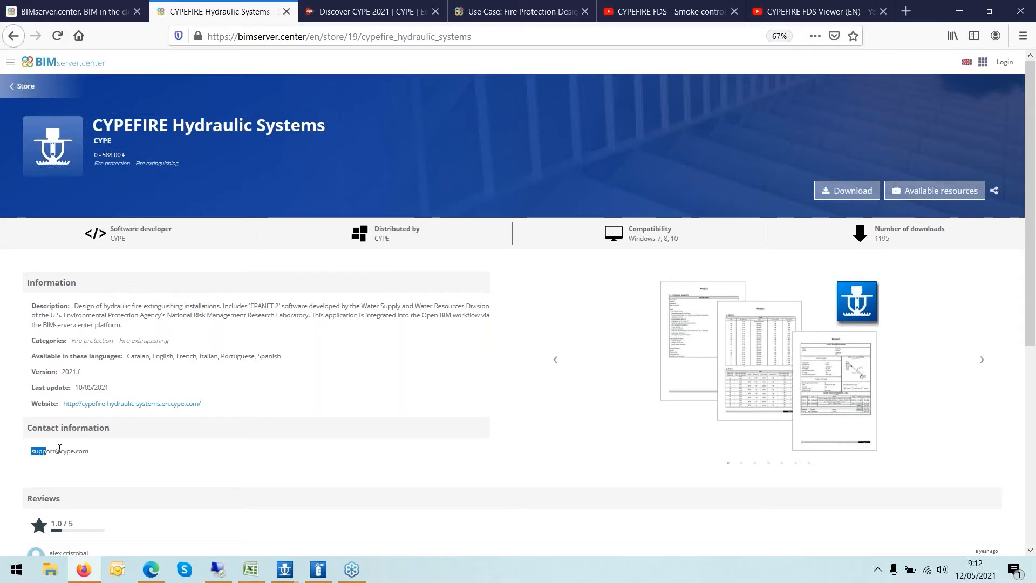
{"action": "left_click_drag", "start_coordinate": [60, 447], "coordinate": [80, 450]}
{"action": "left_click", "coordinate": [33, 453]}
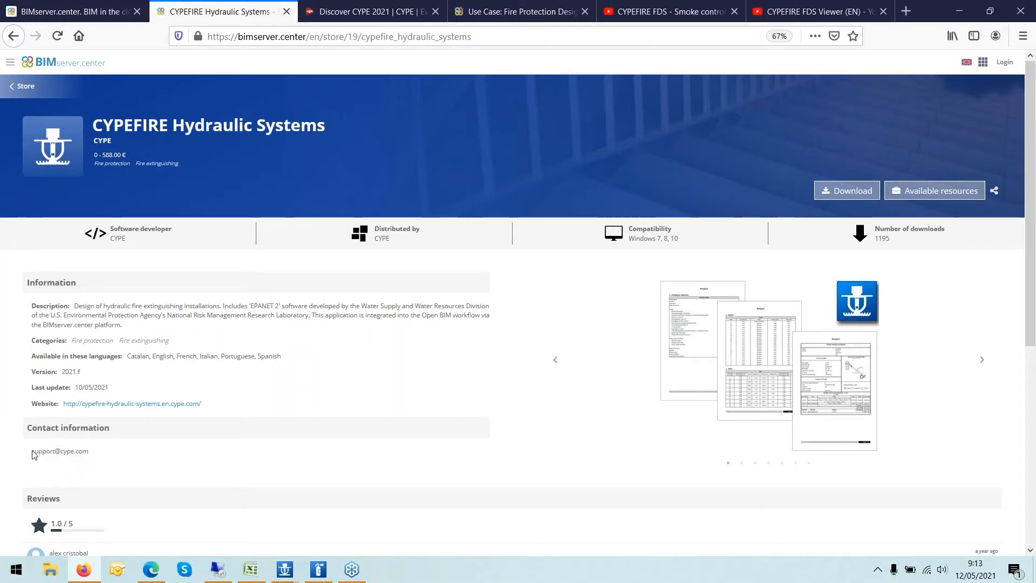
{"action": "left_click_drag", "start_coordinate": [33, 454], "coordinate": [93, 456]}
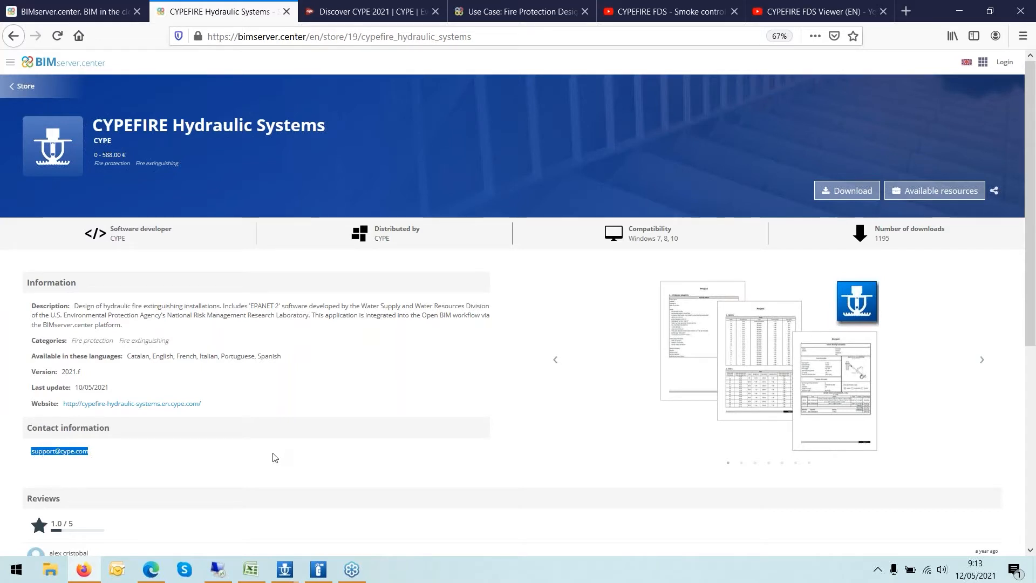
{"action": "left_click", "coordinate": [835, 194]}
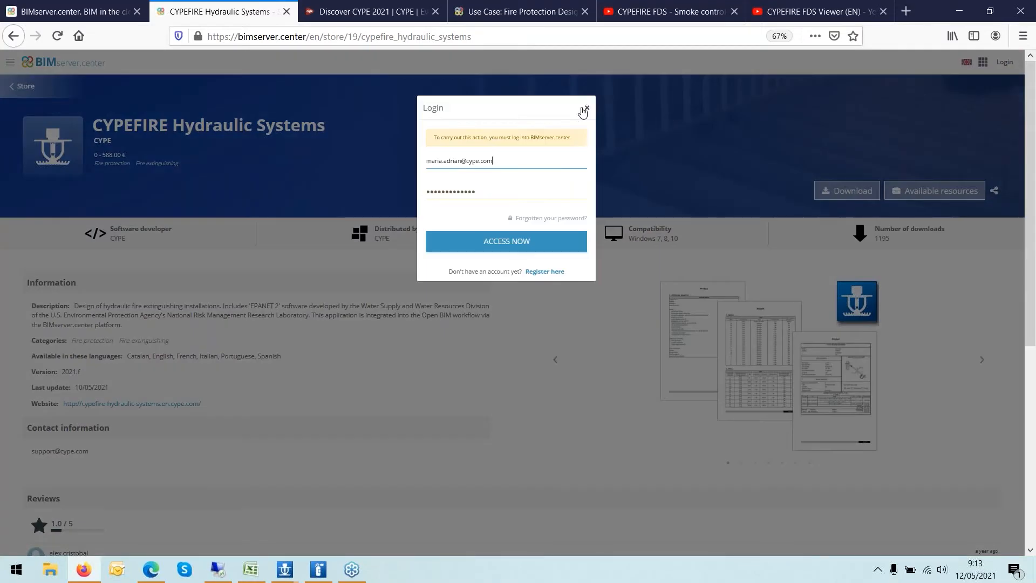
{"action": "left_click", "coordinate": [583, 109]}
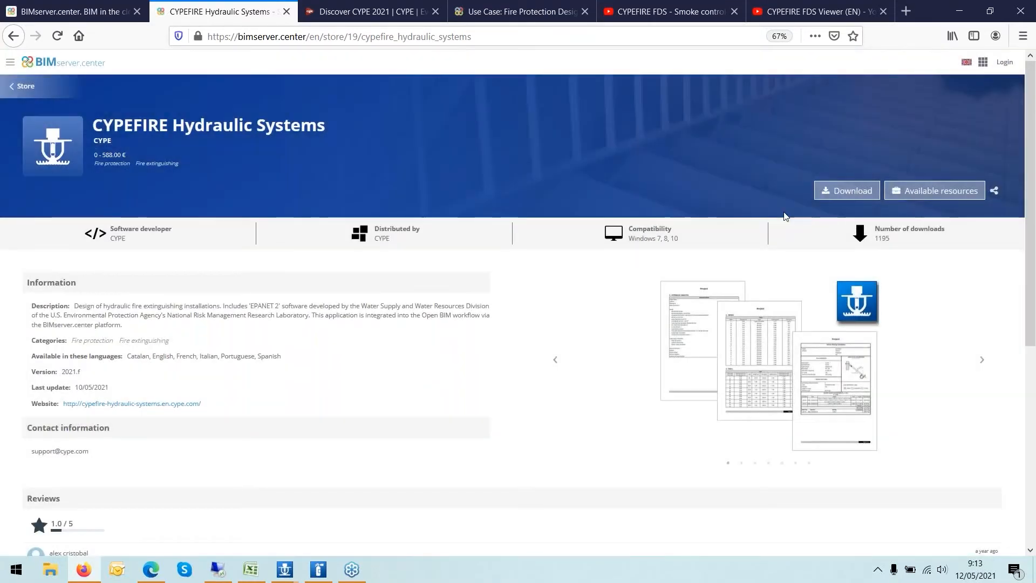
{"action": "left_click", "coordinate": [75, 11]}
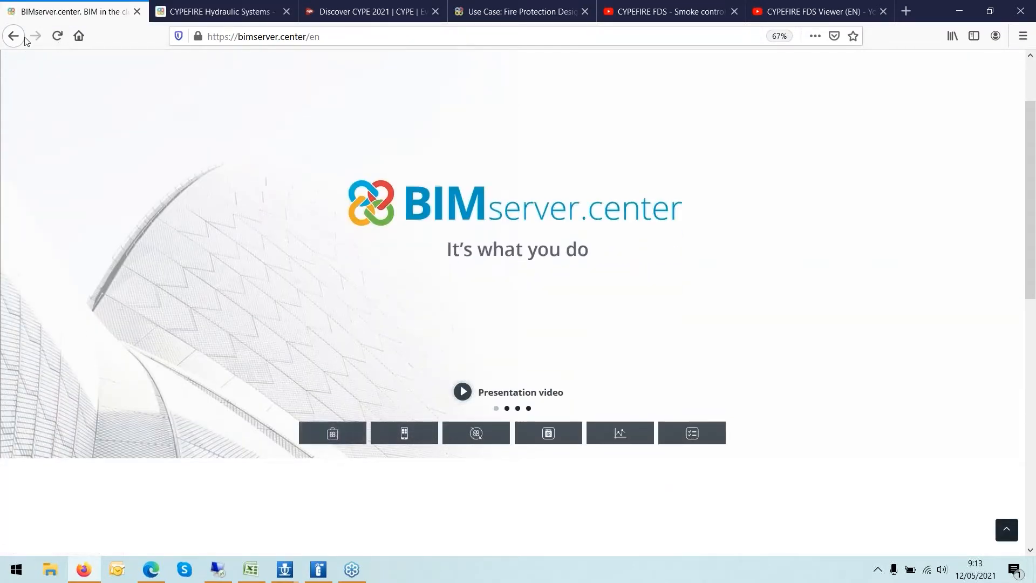
{"action": "left_click", "coordinate": [216, 11]}
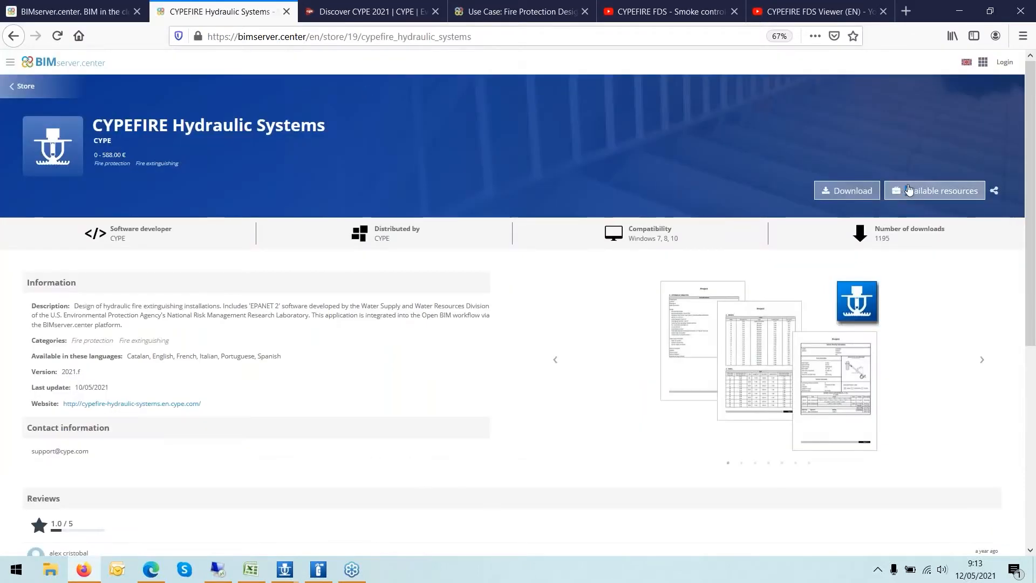
- Open the program's available resources list and close it
{"action": "left_click", "coordinate": [895, 183]}
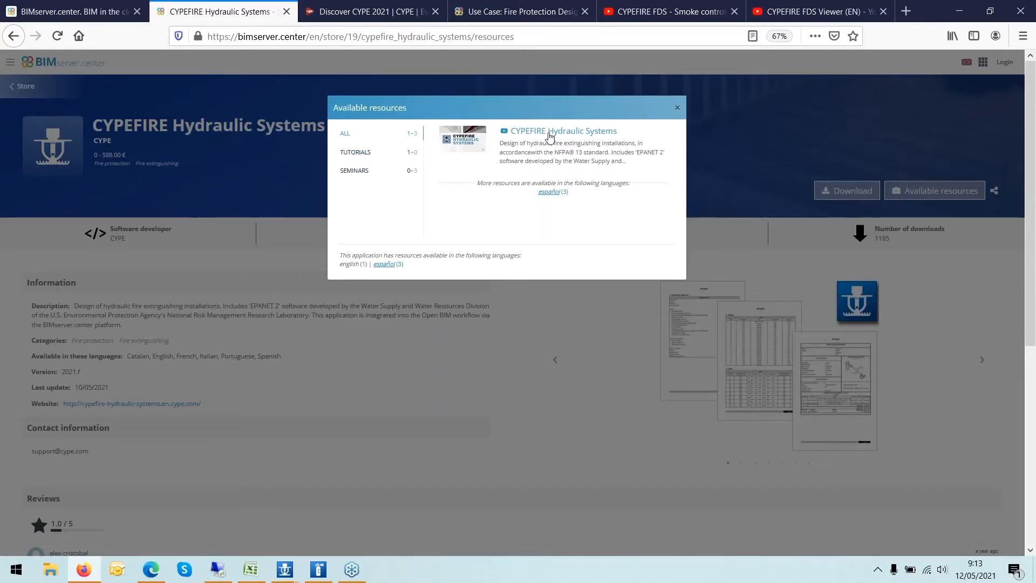
{"action": "left_click", "coordinate": [677, 108]}
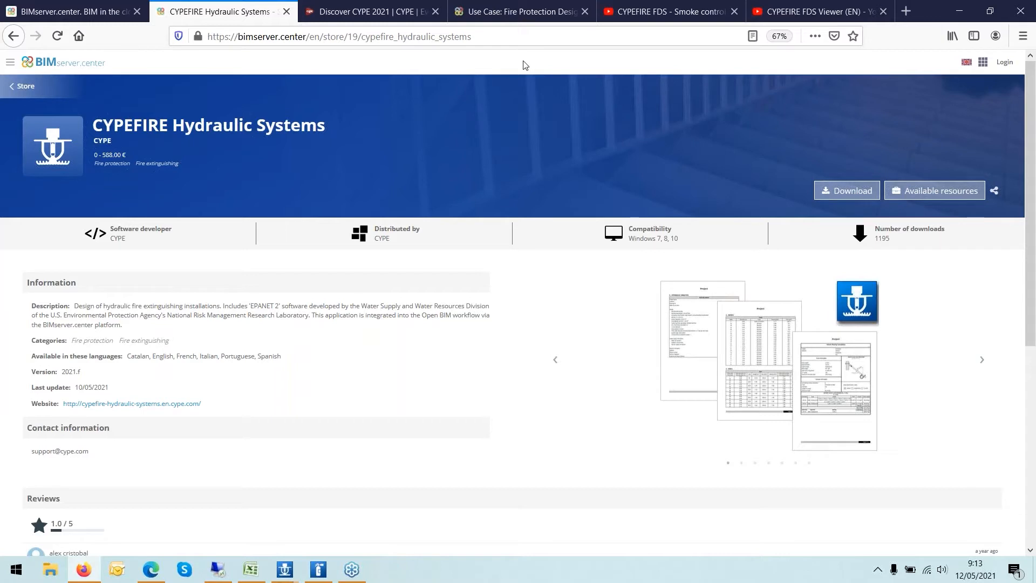
- Open the account login panel on the store page
{"action": "left_click", "coordinate": [1004, 63]}
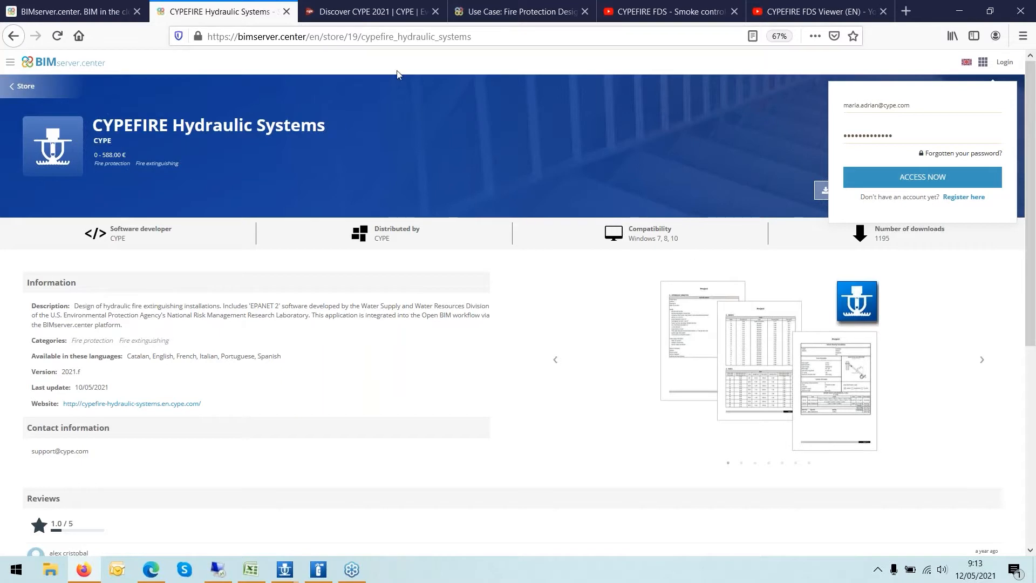
{"action": "left_click", "coordinate": [476, 36]}
{"action": "left_click", "coordinate": [476, 36]}
{"action": "left_click", "coordinate": [395, 82]}
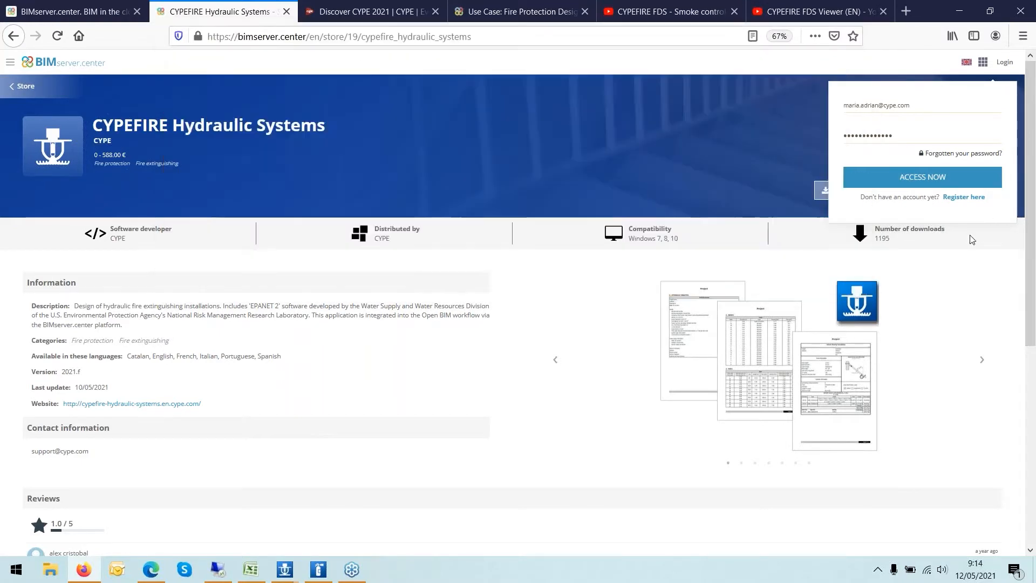
- Switch to Edge and open the BIMserver.center project list
{"action": "left_click", "coordinate": [149, 570]}
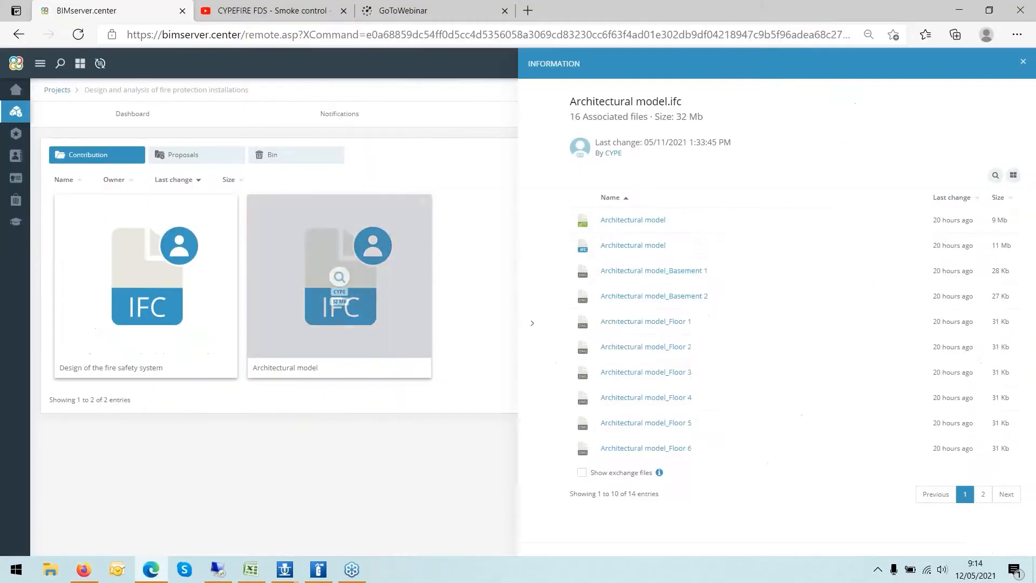
{"action": "left_click", "coordinate": [16, 114]}
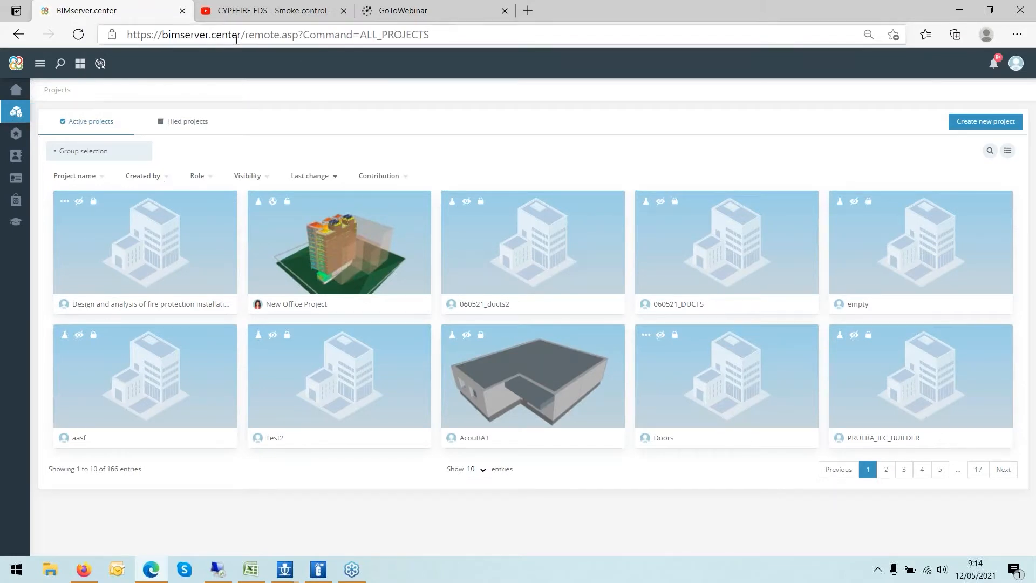
- Open the Store from the platform's side navigation
{"action": "left_click", "coordinate": [18, 205]}
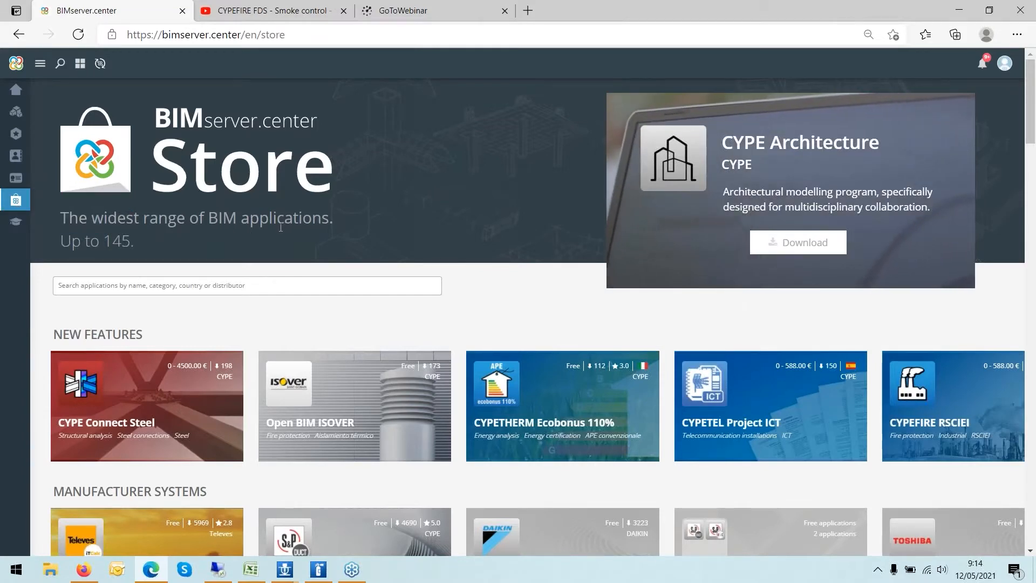
{"action": "scroll", "coordinate": [279, 228], "scroll_direction": "down", "scroll_amount": 2}
{"action": "scroll", "coordinate": [277, 229], "scroll_direction": "up", "scroll_amount": 2}
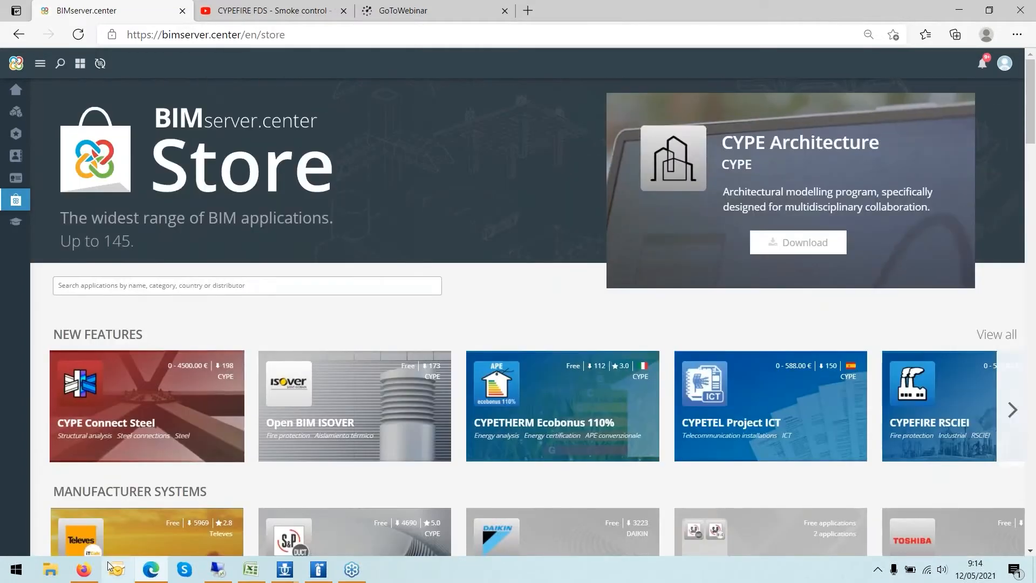
- Switch back to Firefox and return to the CYPEFIRE search results in the Store
{"action": "left_click", "coordinate": [81, 570]}
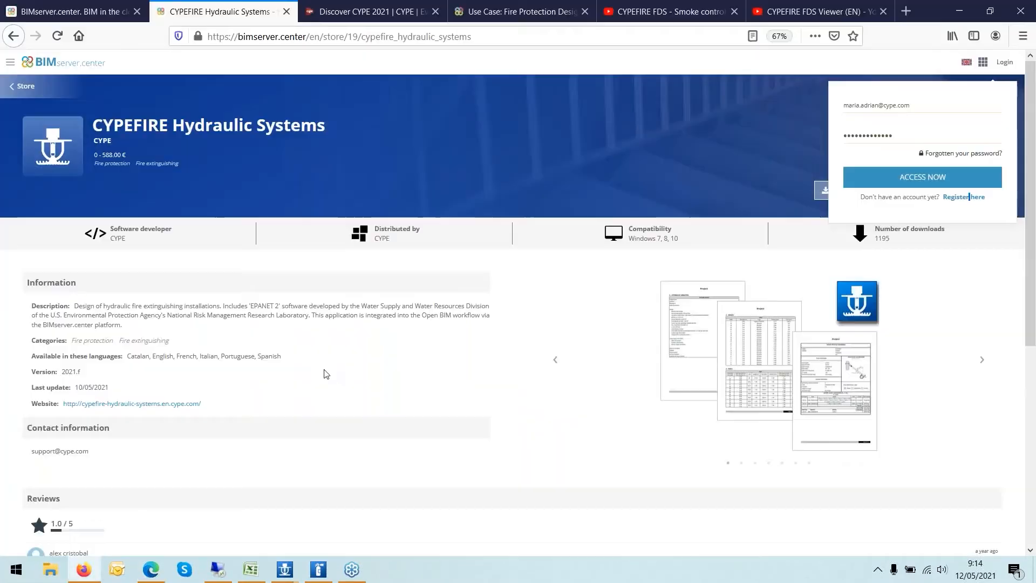
{"action": "left_click", "coordinate": [12, 85]}
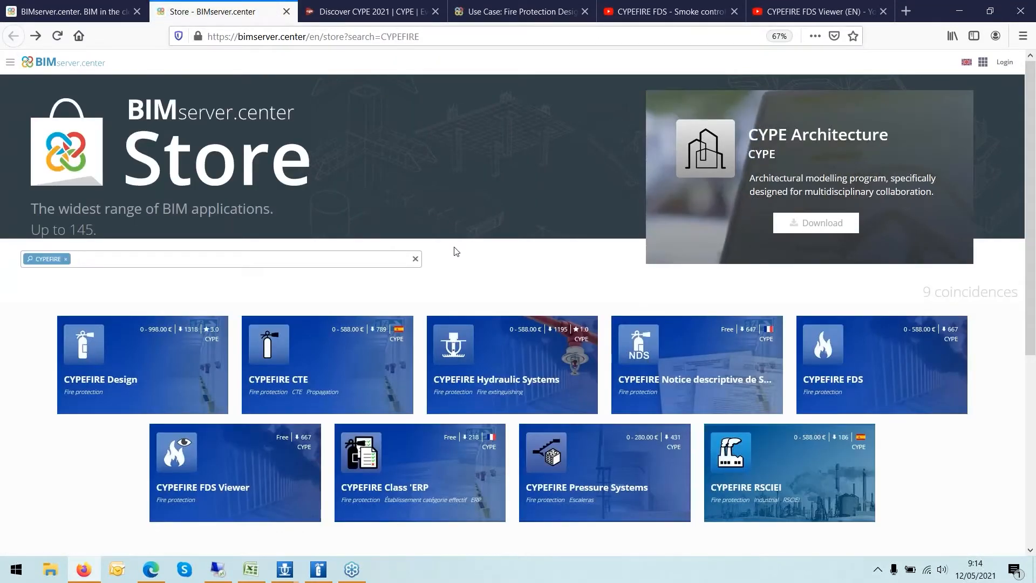
{"action": "scroll", "coordinate": [456, 251], "scroll_direction": "down", "scroll_amount": 2}
{"action": "scroll", "coordinate": [378, 378], "scroll_direction": "up", "scroll_amount": 2}
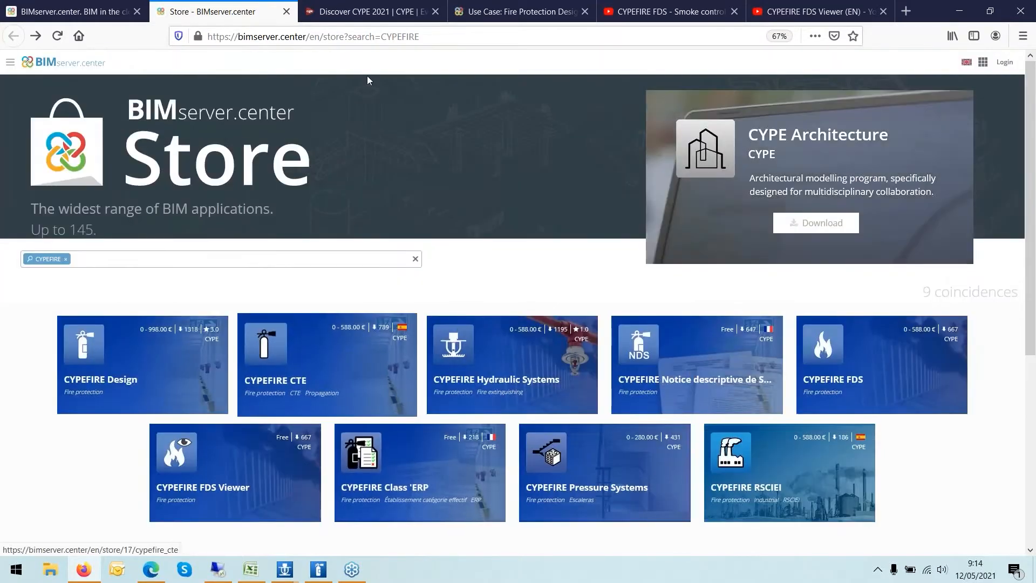
- Highlight the Store's application count and scroll through the CYPEFIRE results
{"action": "scroll", "coordinate": [446, 300], "scroll_direction": "down", "scroll_amount": 1}
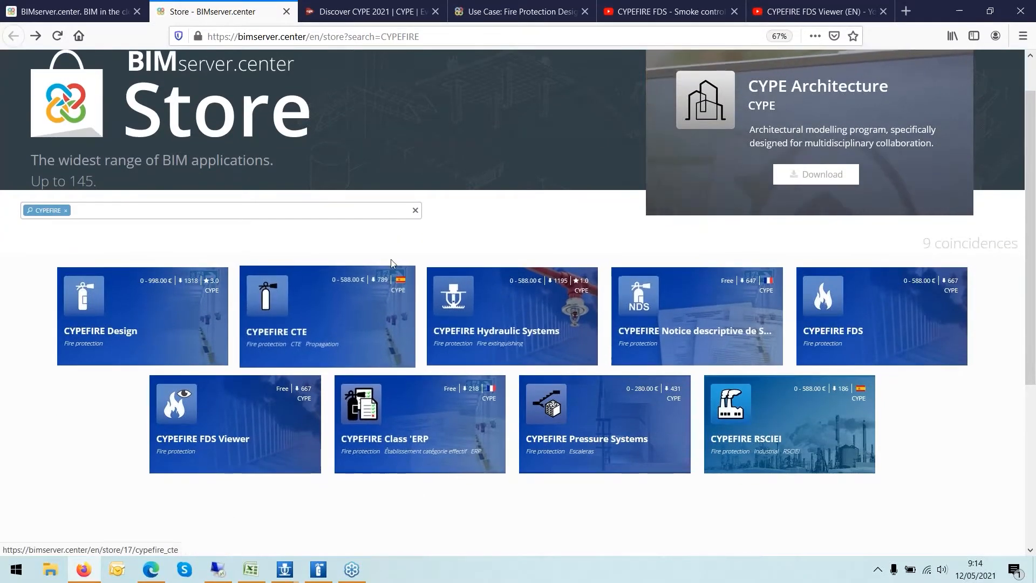
{"action": "scroll", "coordinate": [393, 266], "scroll_direction": "up", "scroll_amount": 1}
{"action": "left_click_drag", "start_coordinate": [68, 229], "coordinate": [93, 226]}
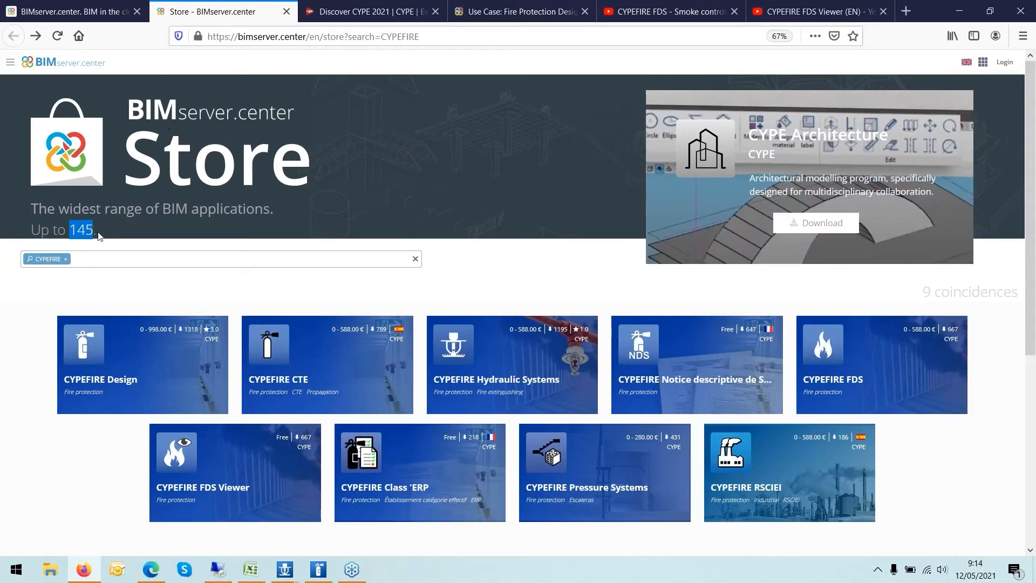
{"action": "scroll", "coordinate": [484, 302], "scroll_direction": "down", "scroll_amount": 1}
{"action": "scroll", "coordinate": [484, 302], "scroll_direction": "down", "scroll_amount": 3}
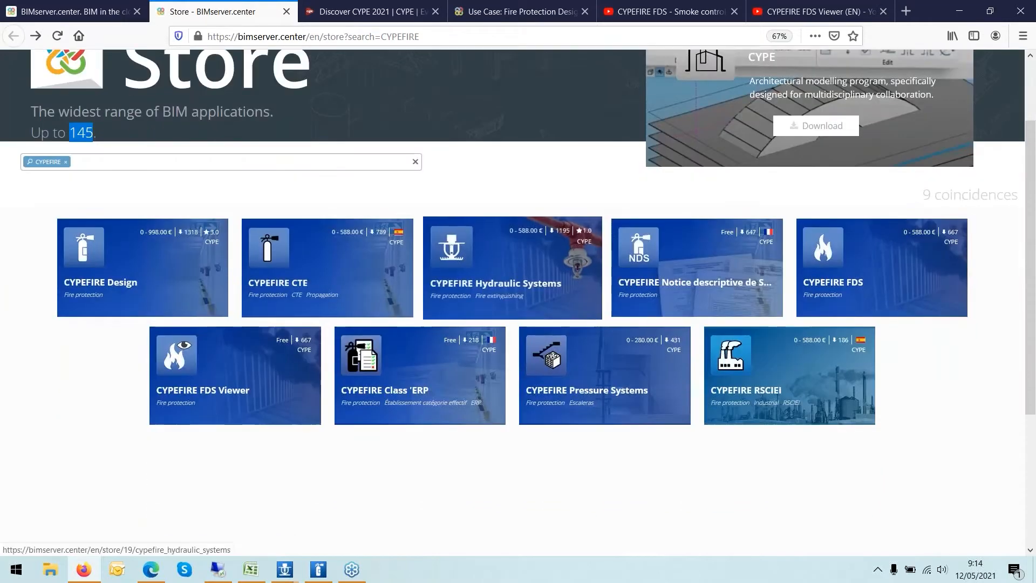
- Open the BIMserver.center blog from the home page
{"action": "key", "text": "ctrl+Page_Up"}
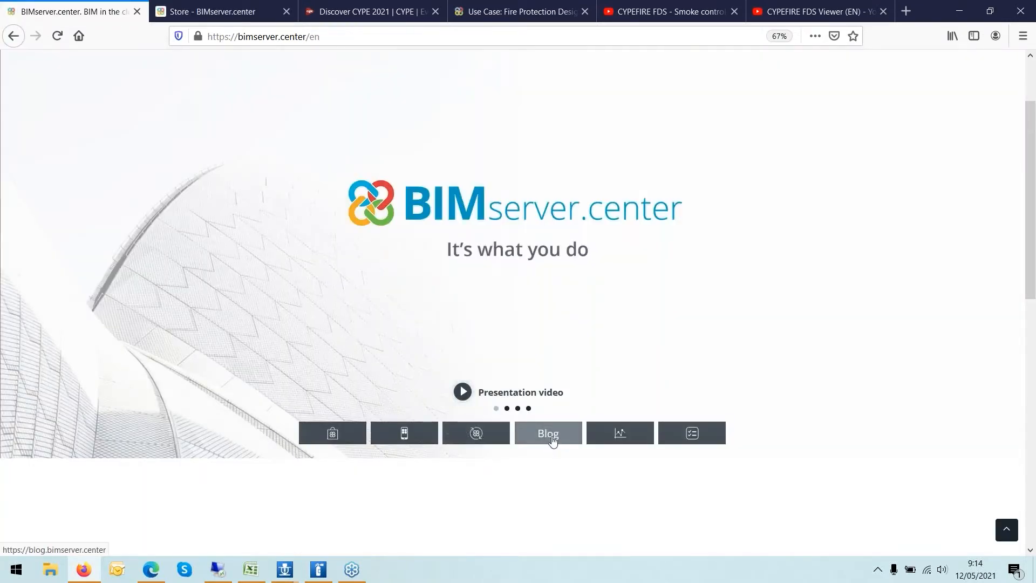
{"action": "left_click", "coordinate": [549, 438]}
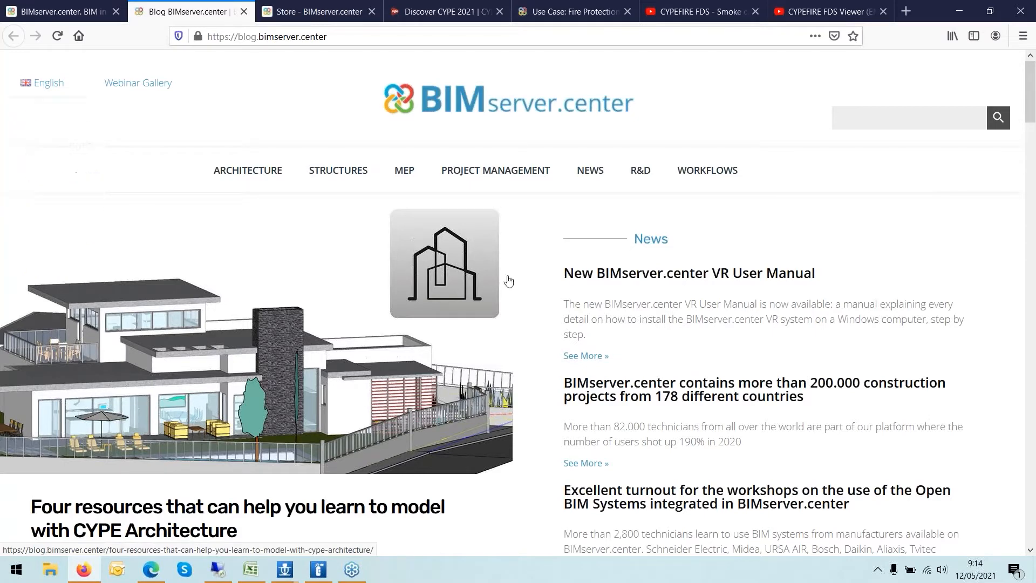
- Search the blog for CYPEFIRE
{"action": "scroll", "coordinate": [516, 271], "scroll_direction": "down", "scroll_amount": 4}
{"action": "scroll", "coordinate": [516, 270], "scroll_direction": "down", "scroll_amount": 5}
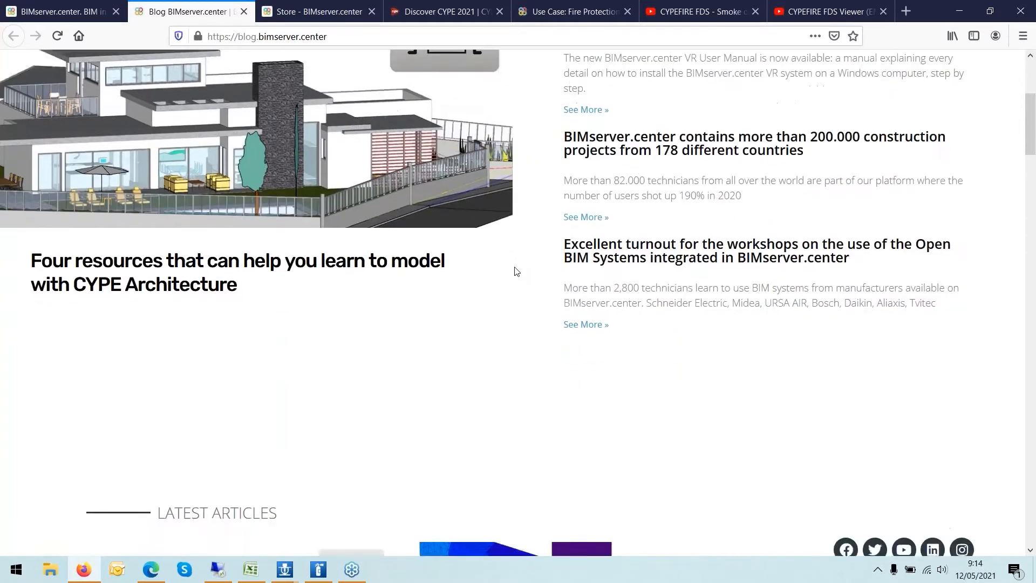
{"action": "scroll", "coordinate": [515, 271], "scroll_direction": "up", "scroll_amount": 9}
{"action": "left_click", "coordinate": [865, 120]}
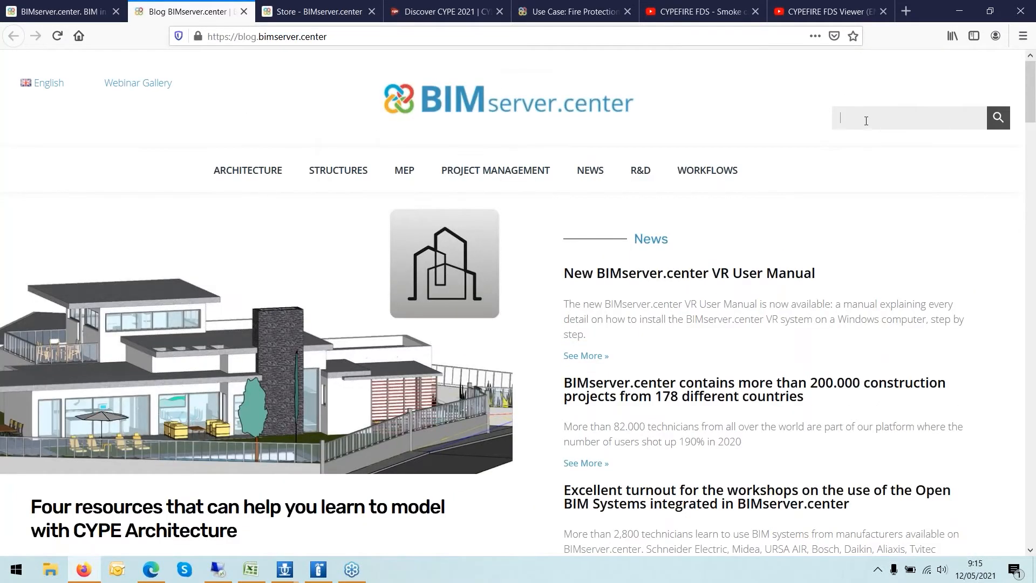
{"action": "type", "text": "CYPEFIRE"}
{"action": "key", "text": "Return"}
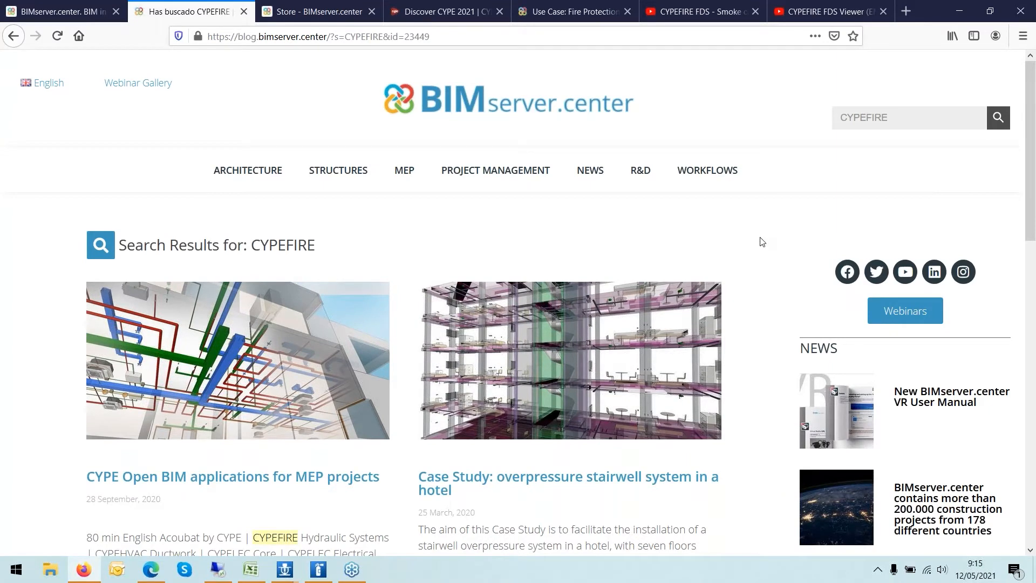
- Open the Use Case: Fire Protection Design article and scroll through its application workflow diagram
{"action": "scroll", "coordinate": [762, 241], "scroll_direction": "down", "scroll_amount": 2}
{"action": "scroll", "coordinate": [762, 237], "scroll_direction": "down", "scroll_amount": 6}
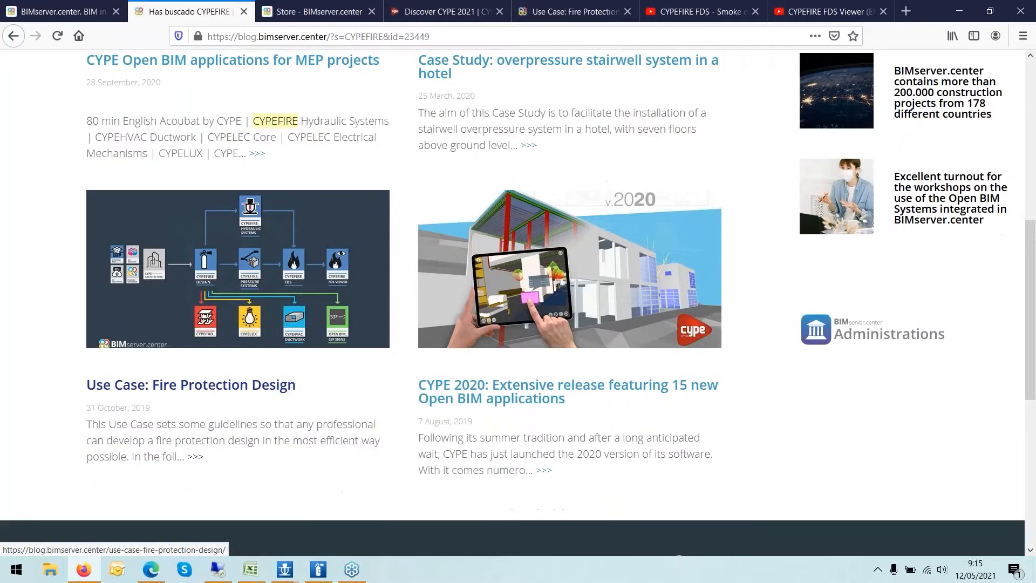
{"action": "left_click", "coordinate": [223, 381]}
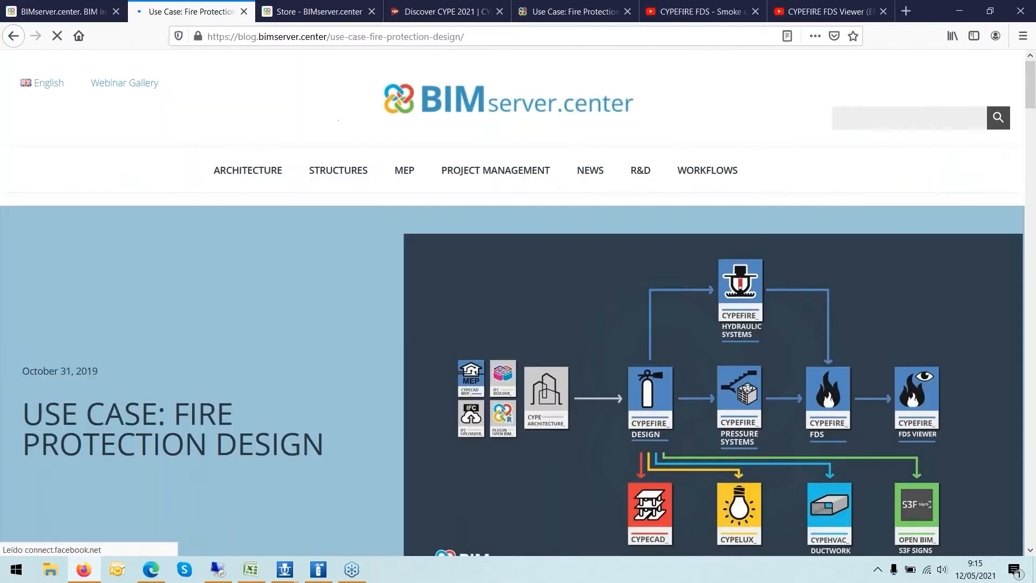
{"action": "scroll", "coordinate": [621, 351], "scroll_direction": "down", "scroll_amount": 3}
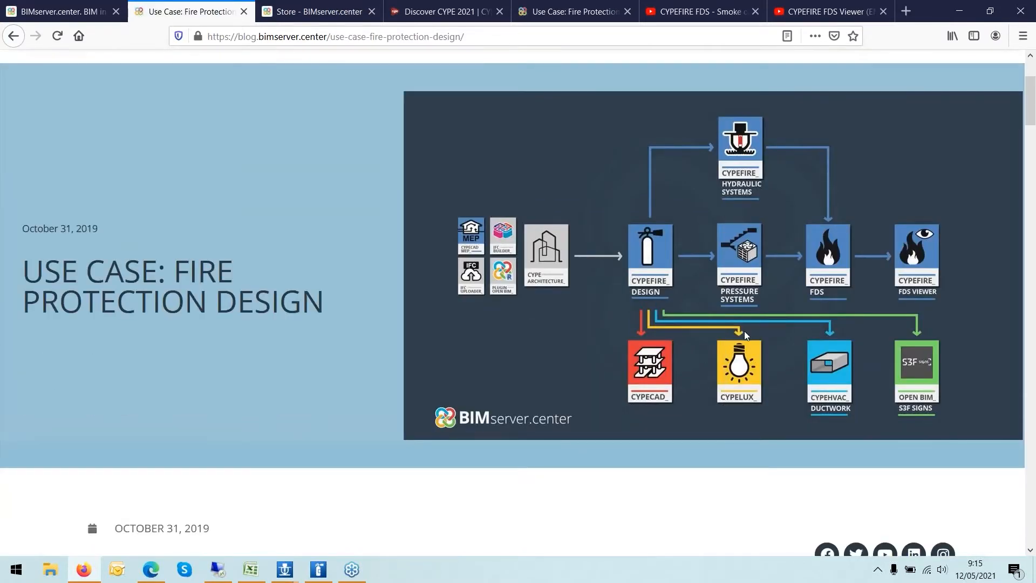
{"action": "scroll", "coordinate": [744, 331], "scroll_direction": "down", "scroll_amount": 2}
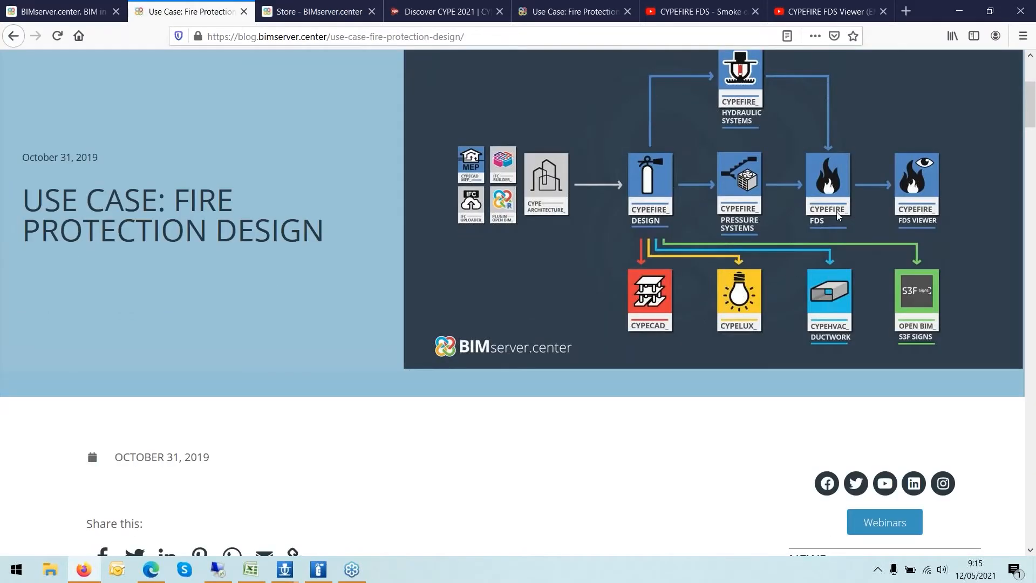
{"action": "scroll", "coordinate": [842, 164], "scroll_direction": "down", "scroll_amount": 15}
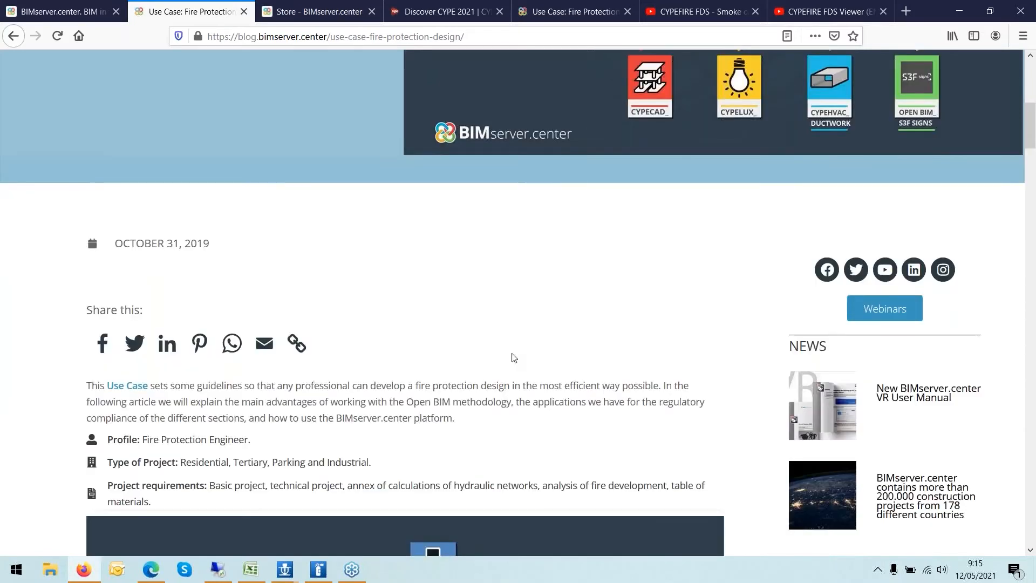
{"action": "scroll", "coordinate": [569, 279], "scroll_direction": "up", "scroll_amount": 12}
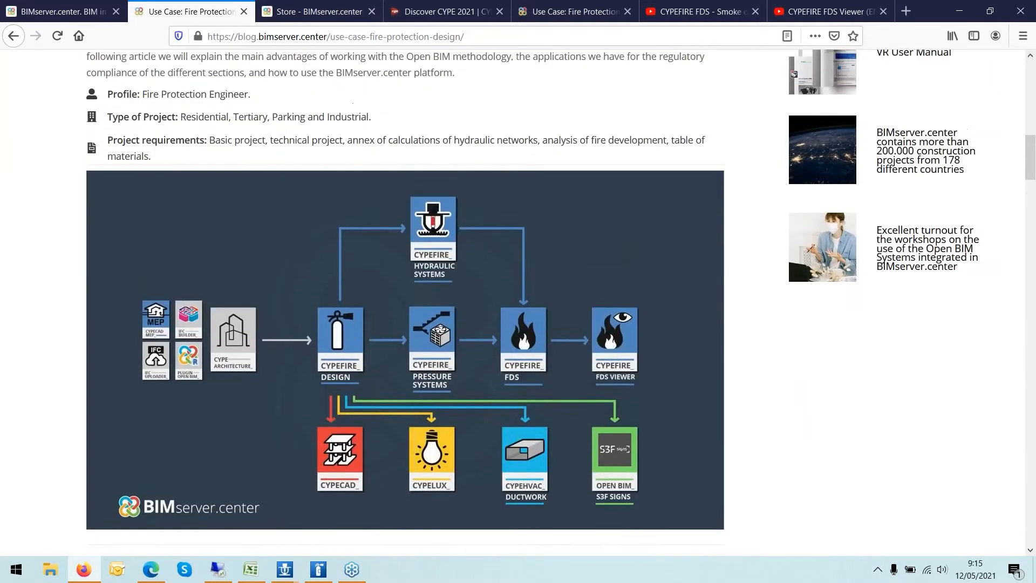
{"action": "scroll", "coordinate": [569, 280], "scroll_direction": "up", "scroll_amount": 5}
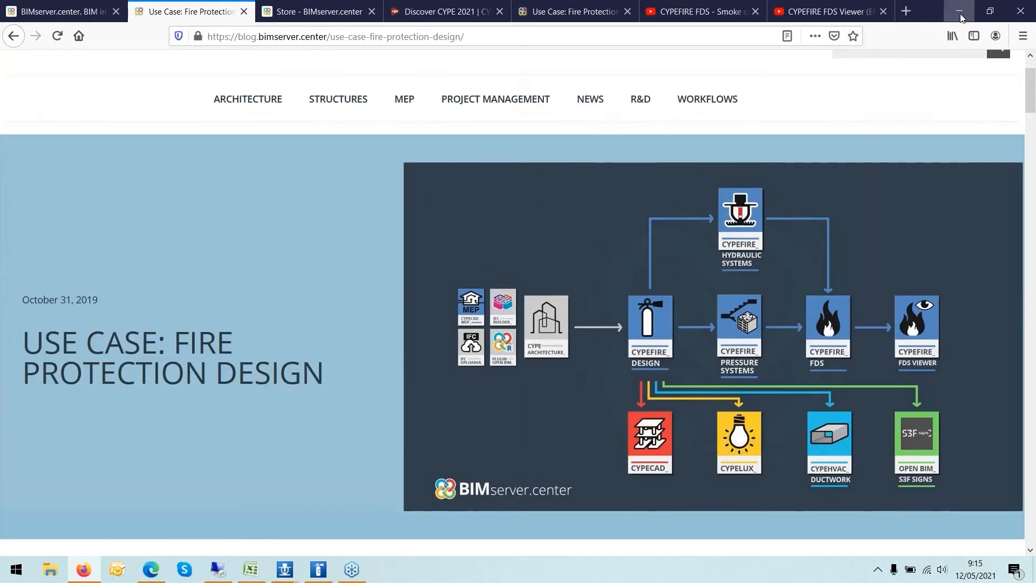
- Minimise the browser and other open windows, then bring up CYPEFIRE Design and maximise its window
{"action": "left_click", "coordinate": [960, 12]}
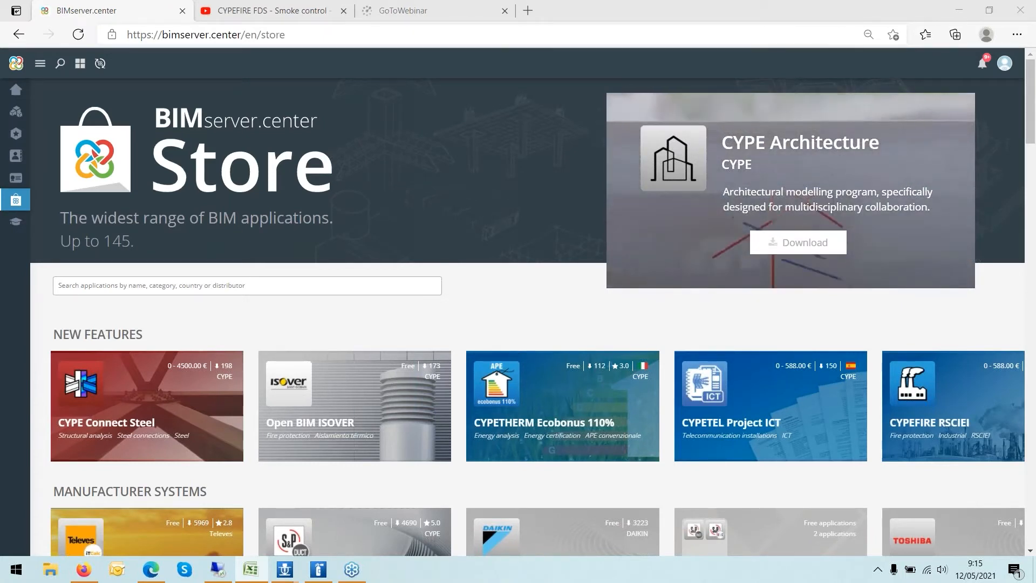
{"action": "left_click", "coordinate": [959, 15]}
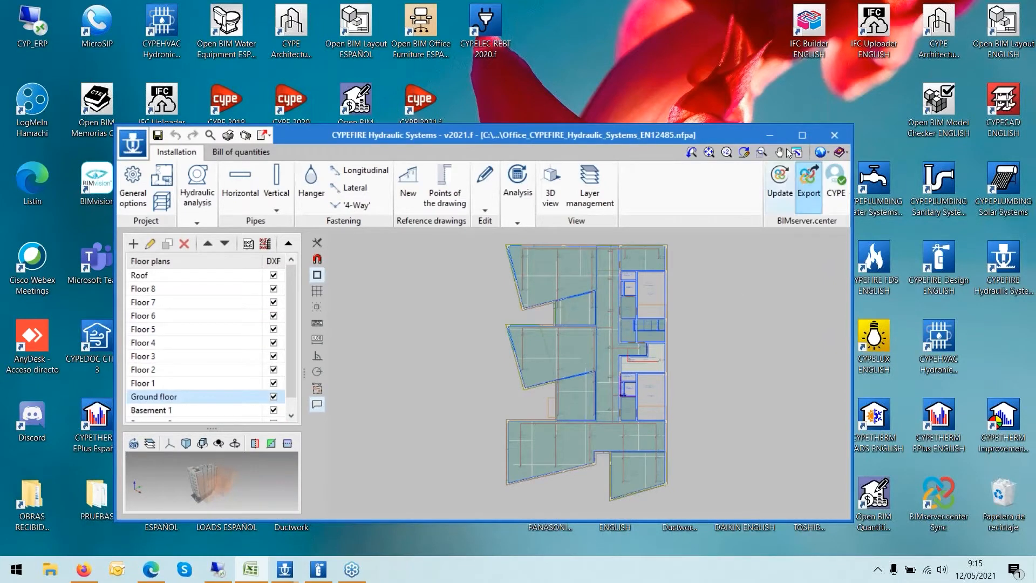
{"action": "left_click", "coordinate": [773, 141]}
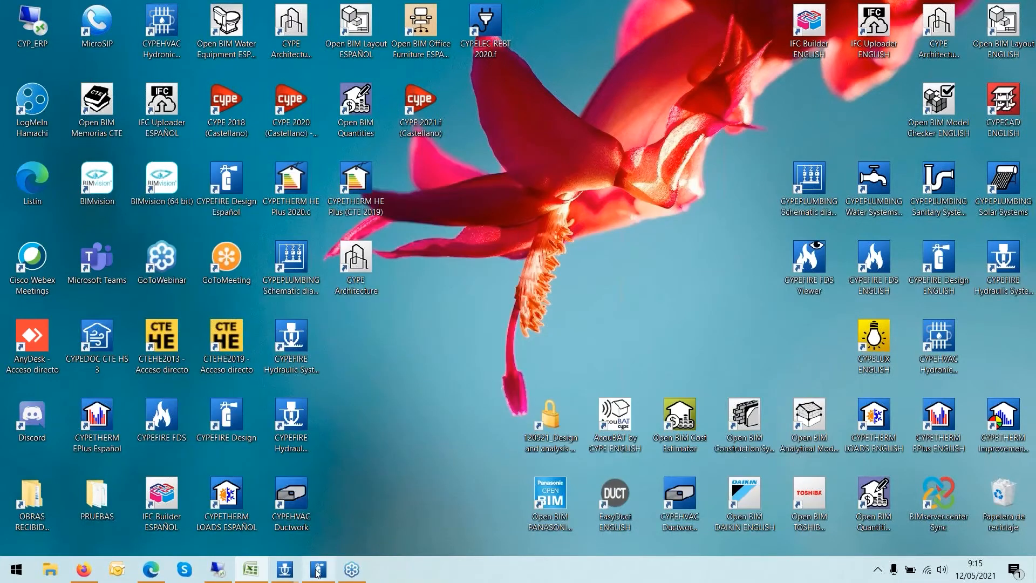
{"action": "mouse_move", "coordinate": [310, 573]}
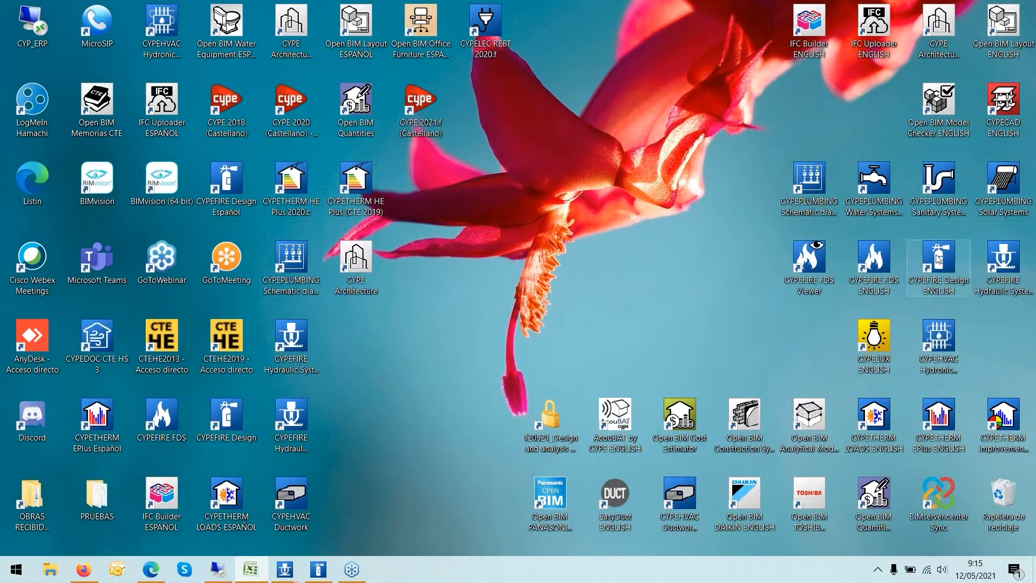
{"action": "left_click", "coordinate": [326, 572]}
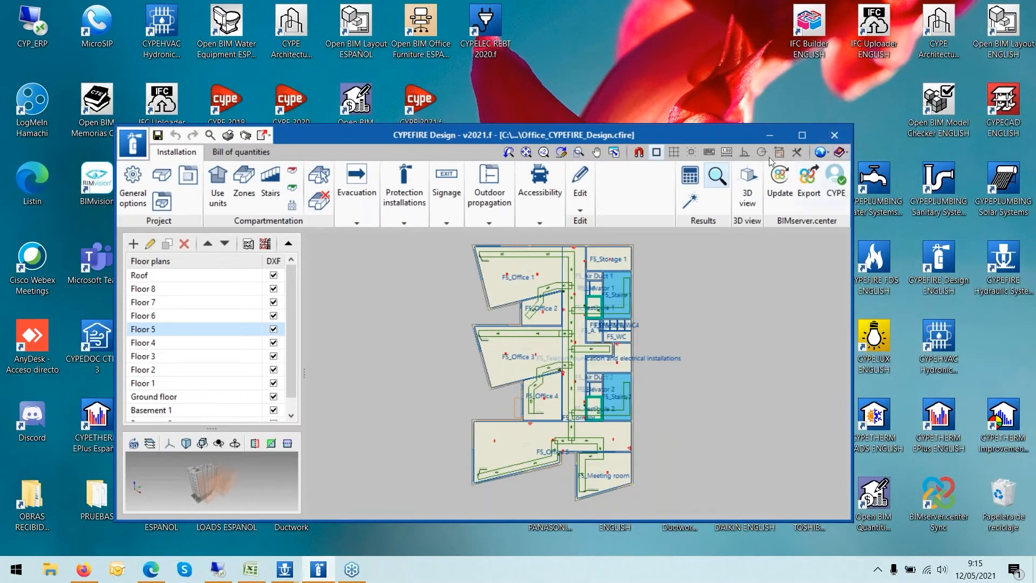
{"action": "left_click_drag", "start_coordinate": [656, 129], "coordinate": [594, 73]}
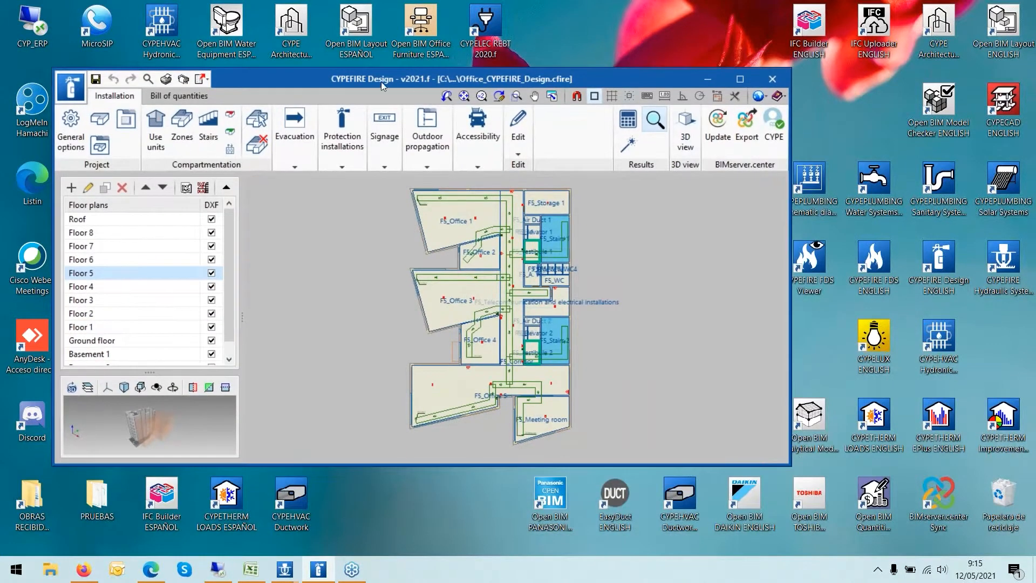
{"action": "left_click", "coordinate": [740, 79]}
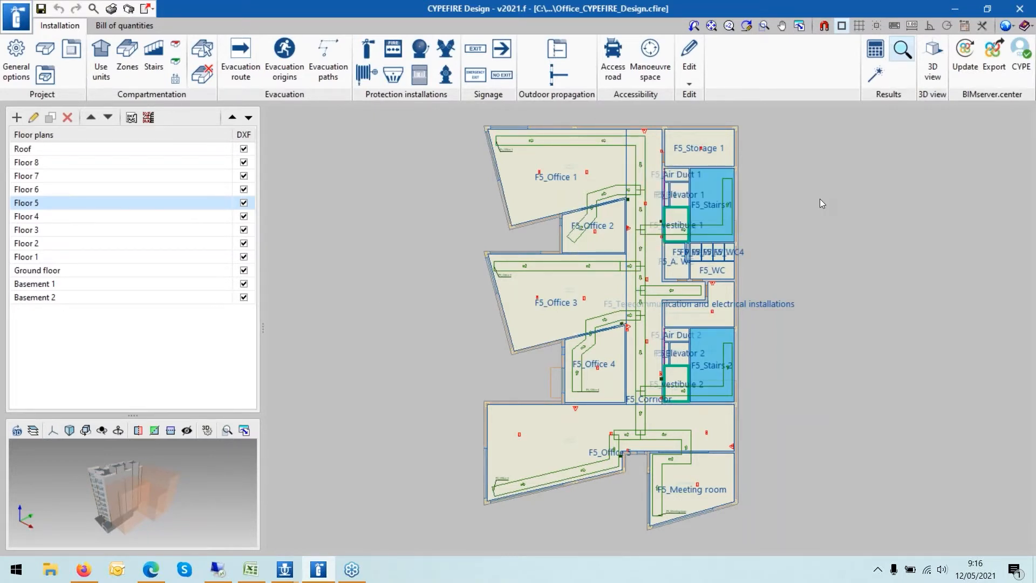
- Zoom into the Floor 5 plan and inspect an evacuation route's properties
{"action": "scroll", "coordinate": [819, 199], "scroll_direction": "up", "scroll_amount": 1}
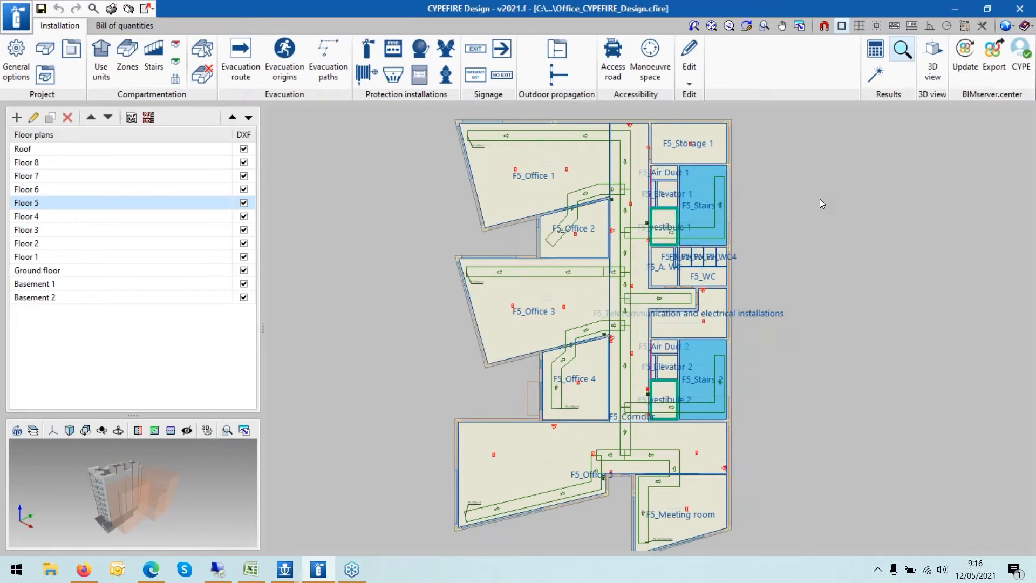
{"action": "mouse_move", "coordinate": [547, 136]}
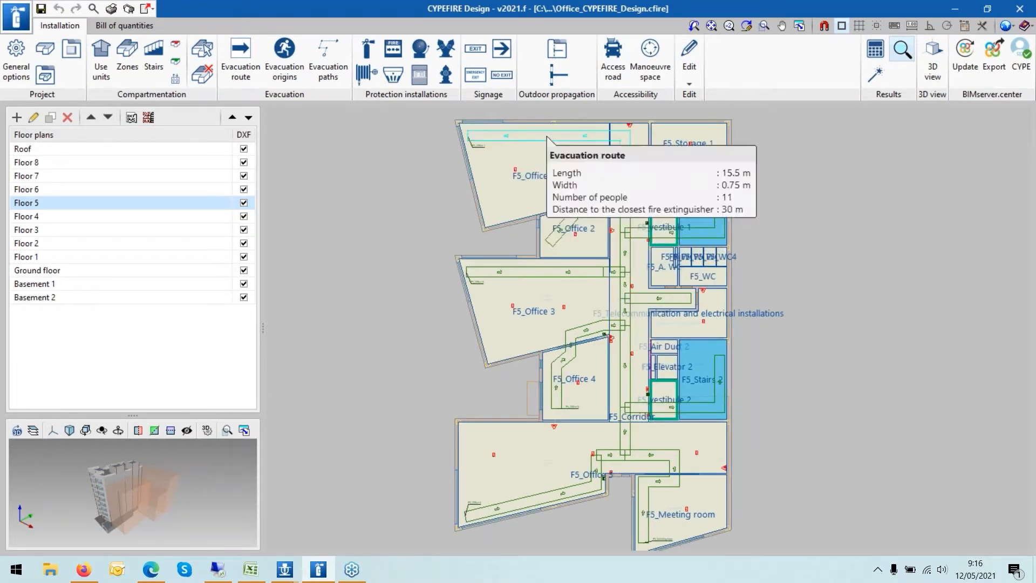
{"action": "scroll", "coordinate": [431, 163], "scroll_direction": "up", "scroll_amount": 1}
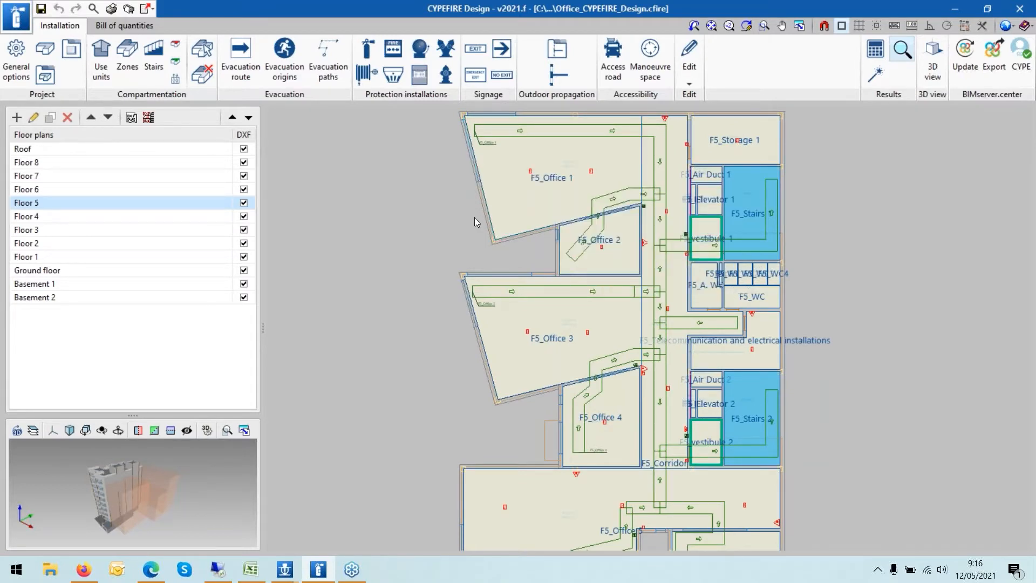
{"action": "scroll", "coordinate": [472, 214], "scroll_direction": "up", "scroll_amount": 1}
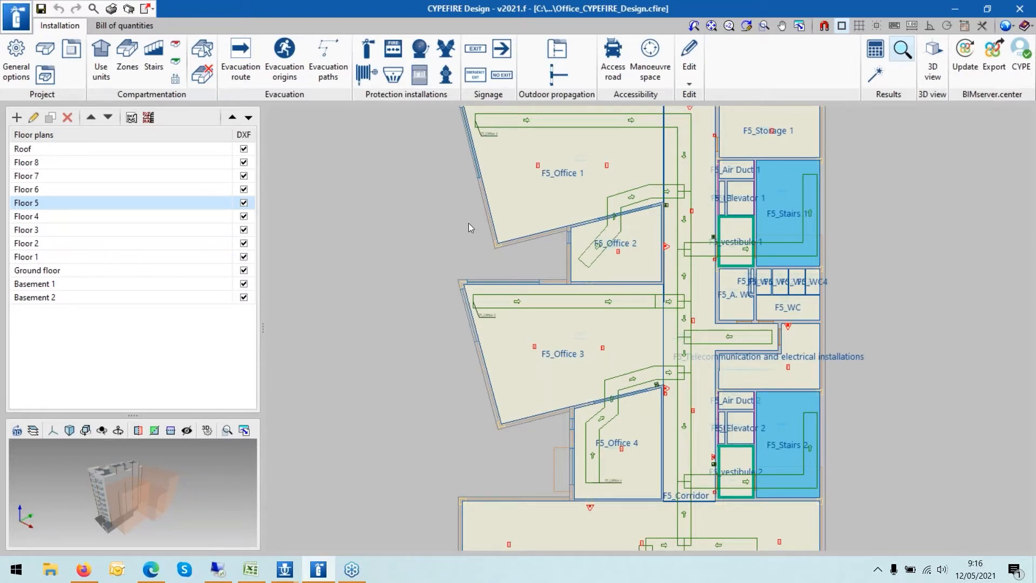
{"action": "scroll", "coordinate": [468, 223], "scroll_direction": "down", "scroll_amount": 1}
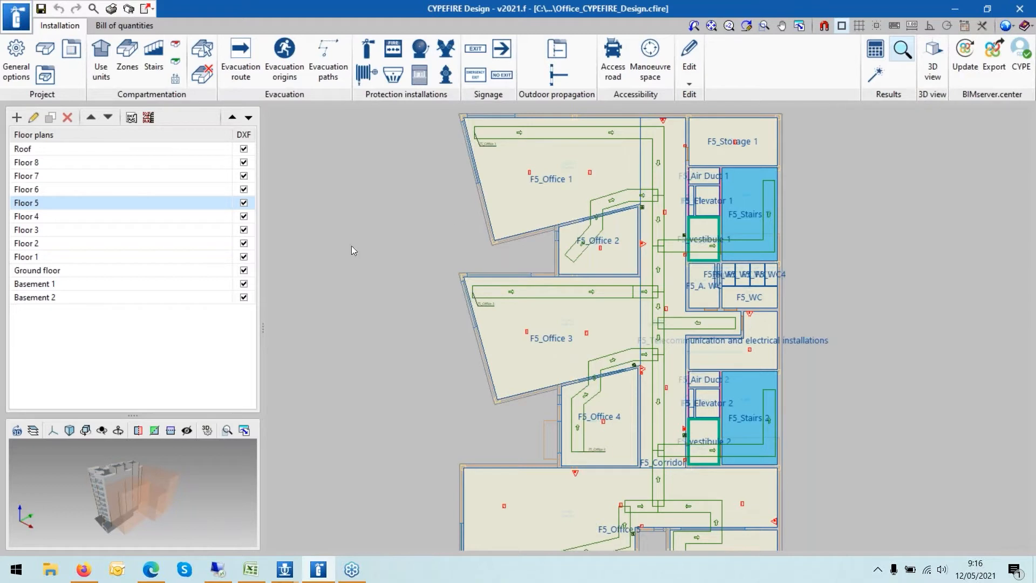
- Switch the displayed floor plan to Floor 1 and zoom around its layout
{"action": "left_click", "coordinate": [54, 178]}
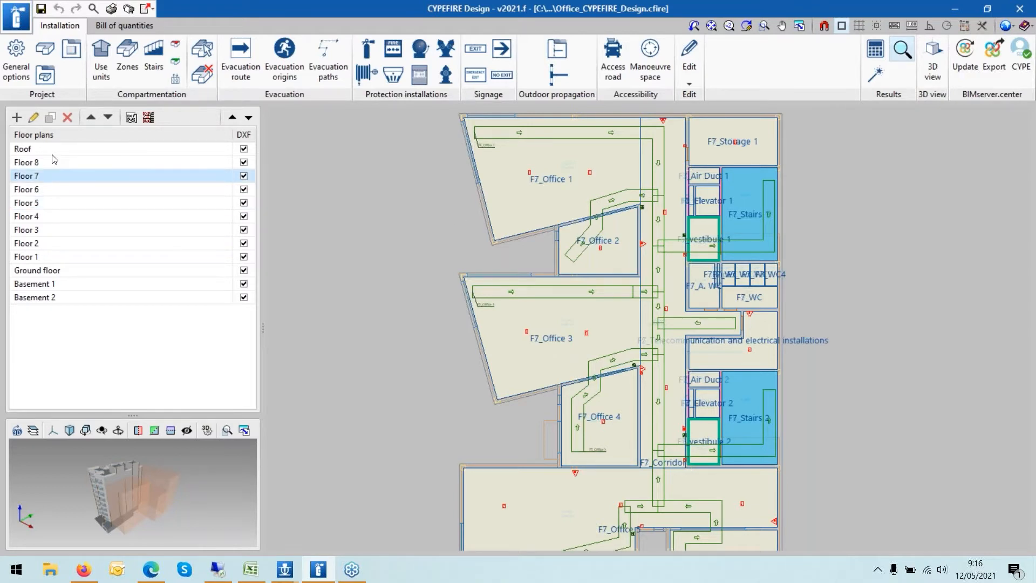
{"action": "key", "text": "Down"}
{"action": "key", "text": "Down"}
{"action": "key", "text": "Down"}
{"action": "key", "text": "Down"}
{"action": "key", "text": "Down"}
{"action": "key", "text": "Down"}
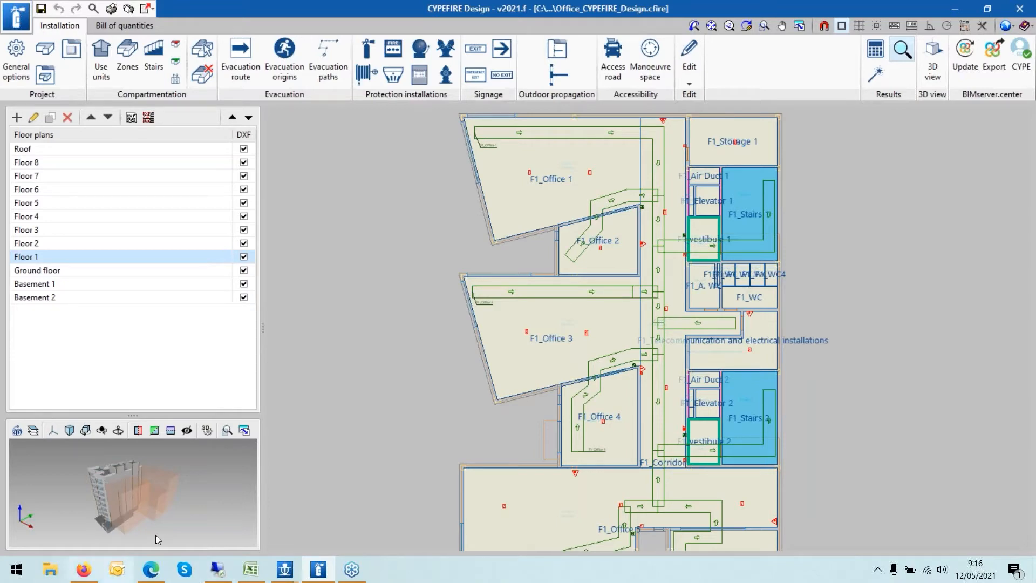
{"action": "scroll", "coordinate": [803, 218], "scroll_direction": "up", "scroll_amount": 3}
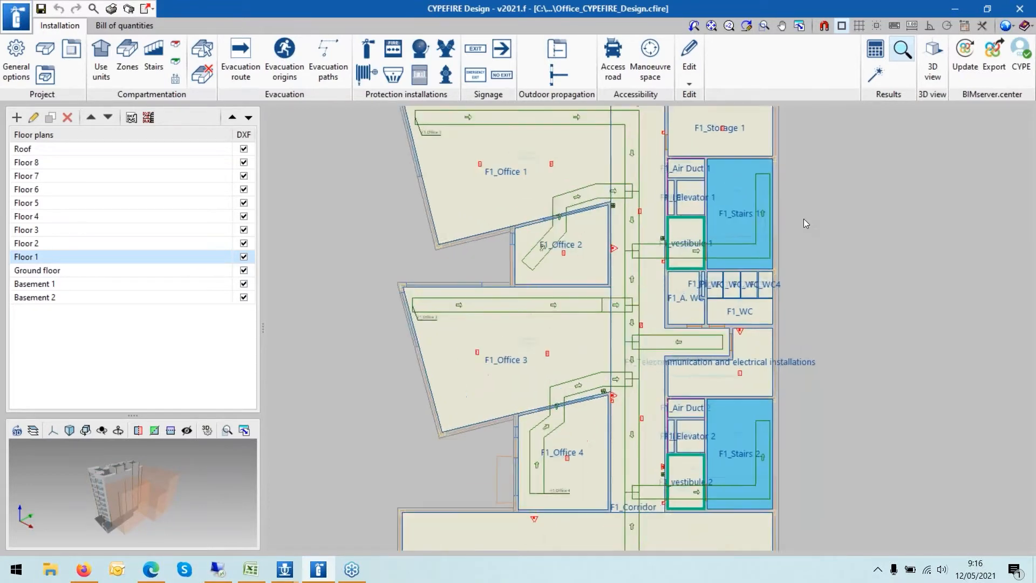
{"action": "scroll", "coordinate": [804, 218], "scroll_direction": "down", "scroll_amount": 5}
{"action": "scroll", "coordinate": [769, 145], "scroll_direction": "up", "scroll_amount": 3}
{"action": "scroll", "coordinate": [836, 138], "scroll_direction": "up", "scroll_amount": 1}
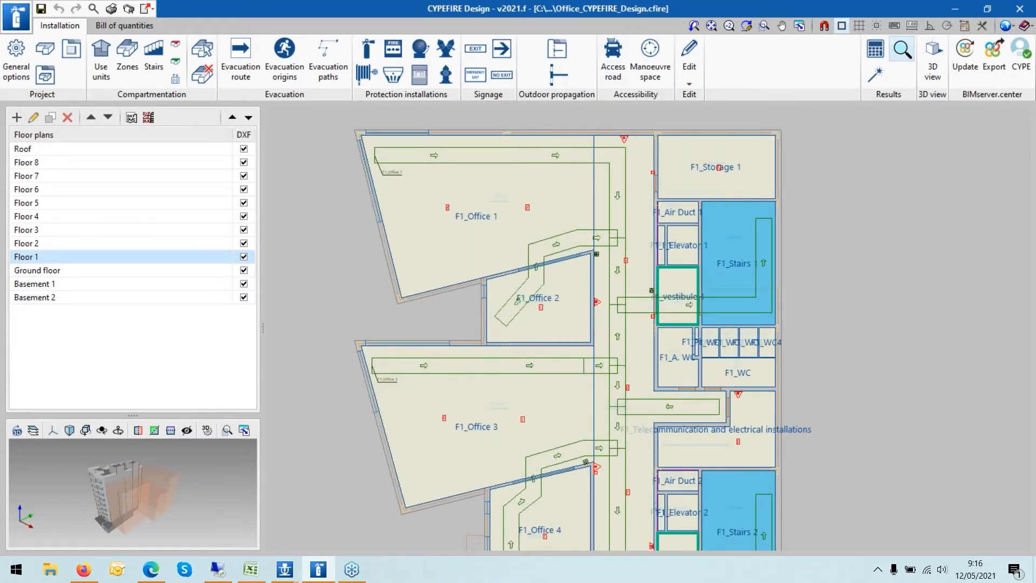
{"action": "scroll", "coordinate": [800, 214], "scroll_direction": "down", "scroll_amount": 1}
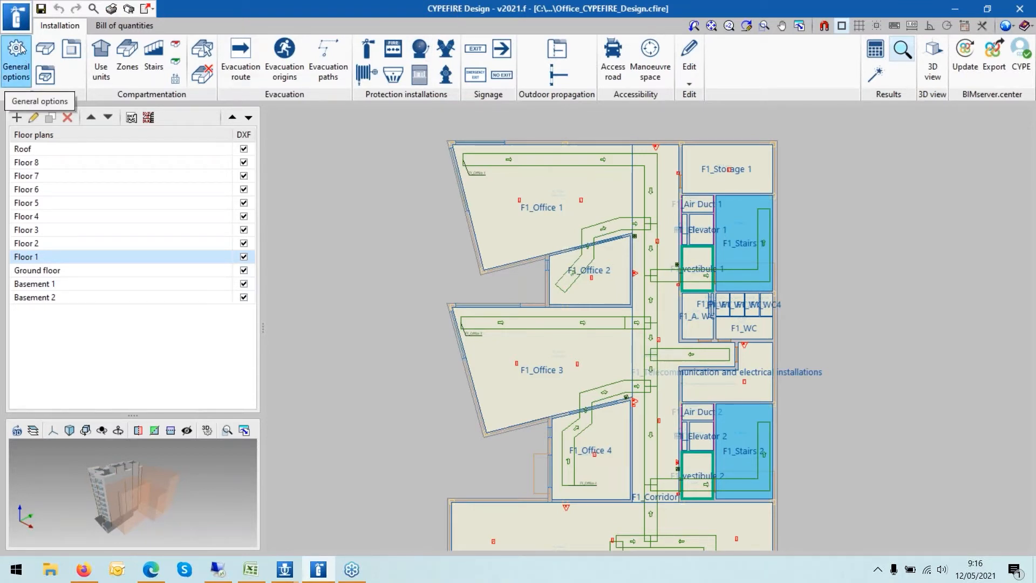
- Open General options and view the Offices - h>30 m zone definition before closing it
{"action": "left_click", "coordinate": [18, 74]}
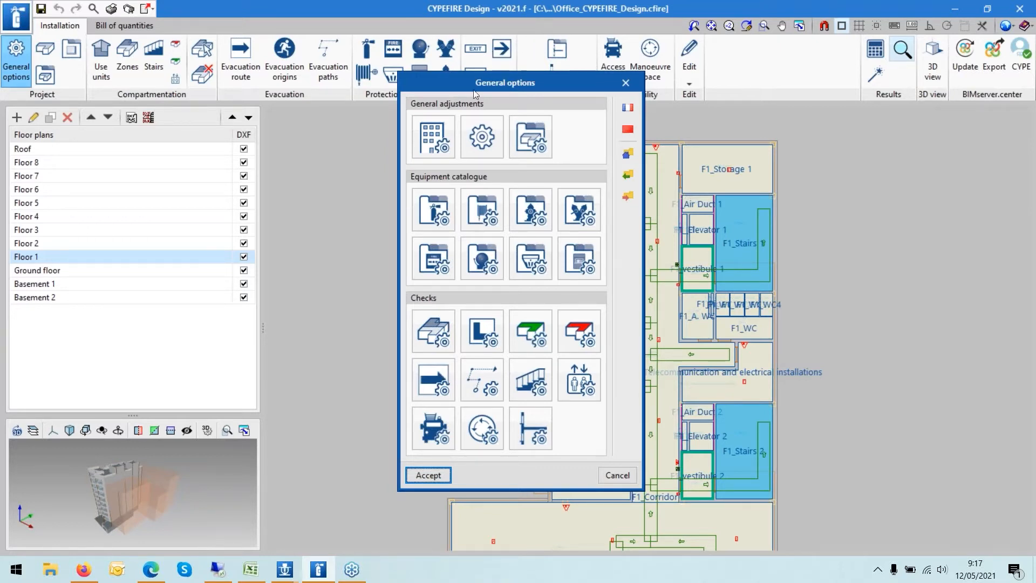
{"action": "left_click", "coordinate": [435, 329]}
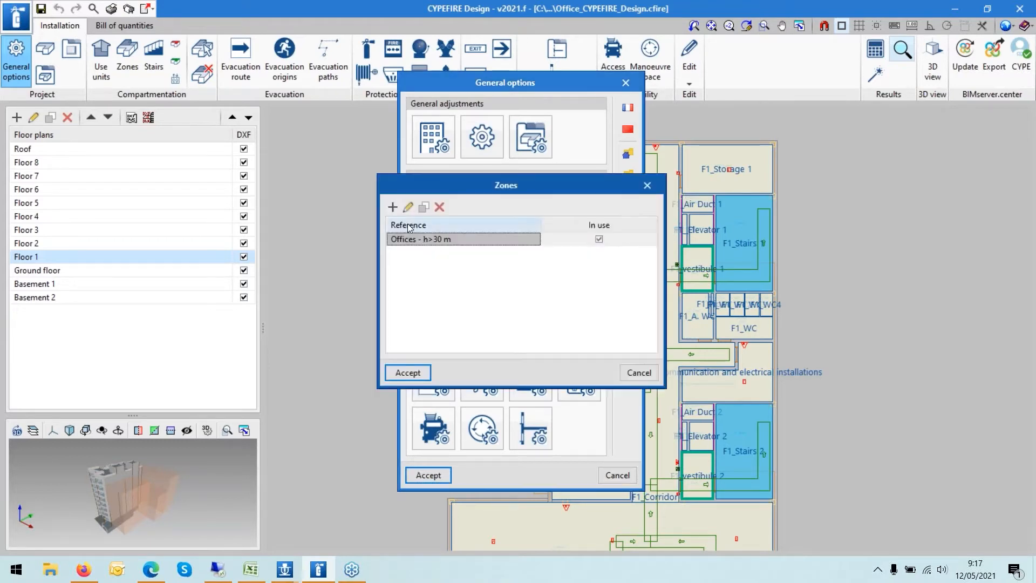
{"action": "left_click", "coordinate": [407, 209]}
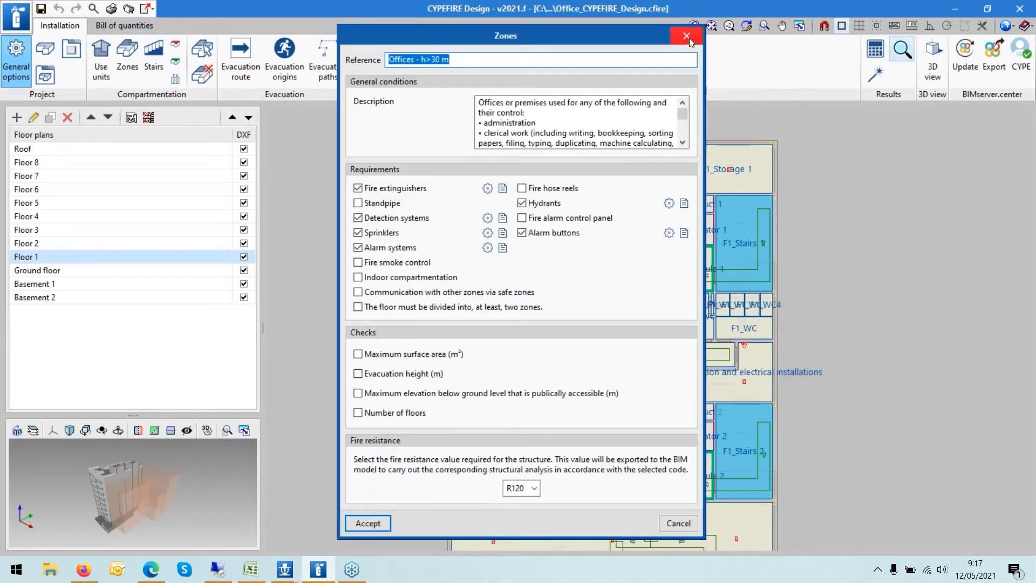
{"action": "left_click", "coordinate": [687, 36]}
{"action": "left_click", "coordinate": [649, 186]}
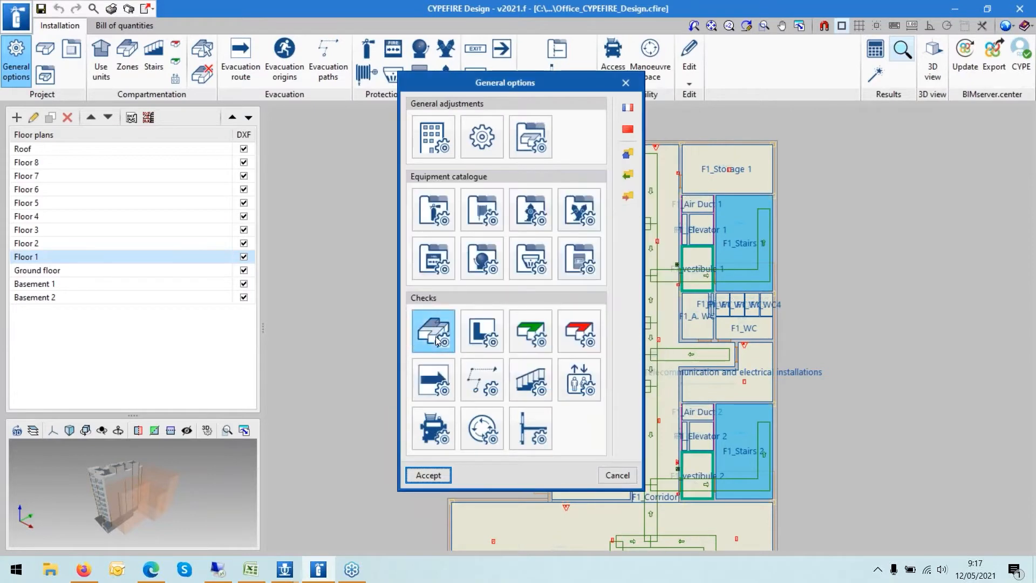
- Reopen the Offices - h>30 m zone and review its fire protection requirements, then accept
{"action": "left_click", "coordinate": [435, 335]}
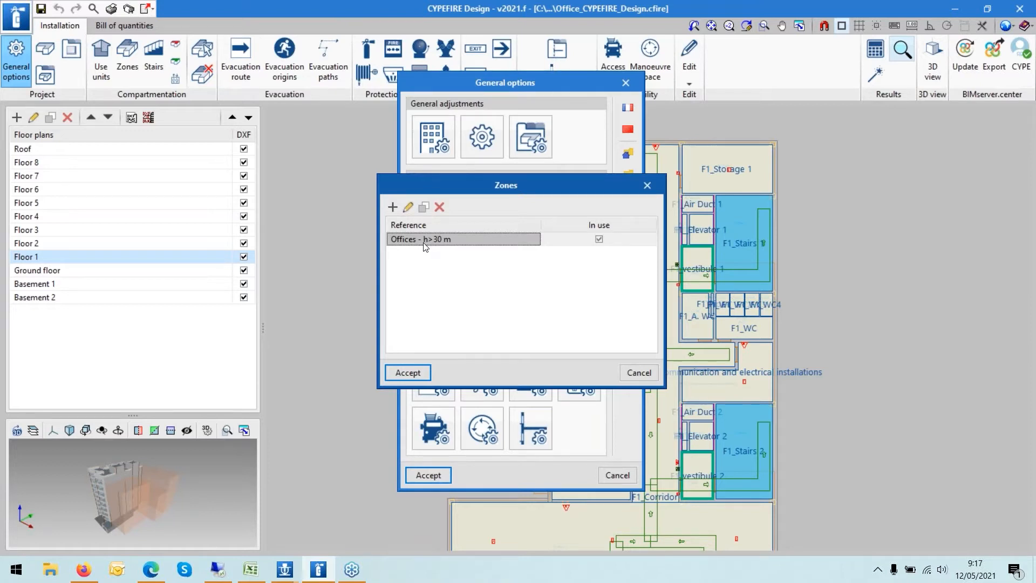
{"action": "left_click", "coordinate": [408, 208]}
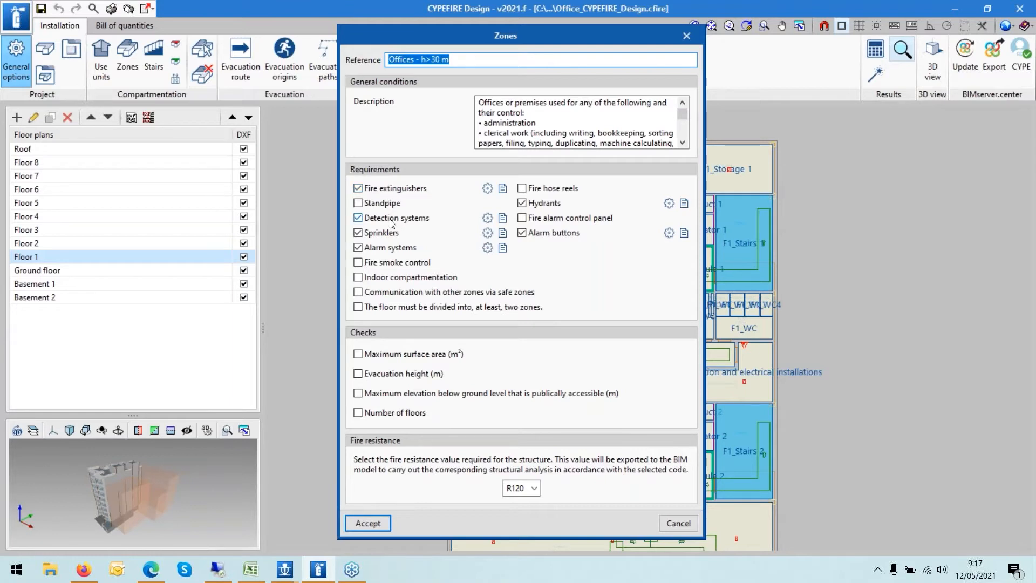
{"action": "left_click", "coordinate": [487, 233]}
{"action": "left_click", "coordinate": [626, 162]}
{"action": "left_click", "coordinate": [504, 237]}
{"action": "left_click", "coordinate": [228, 359]}
{"action": "left_click_drag", "start_coordinate": [496, 36], "coordinate": [728, 47]}
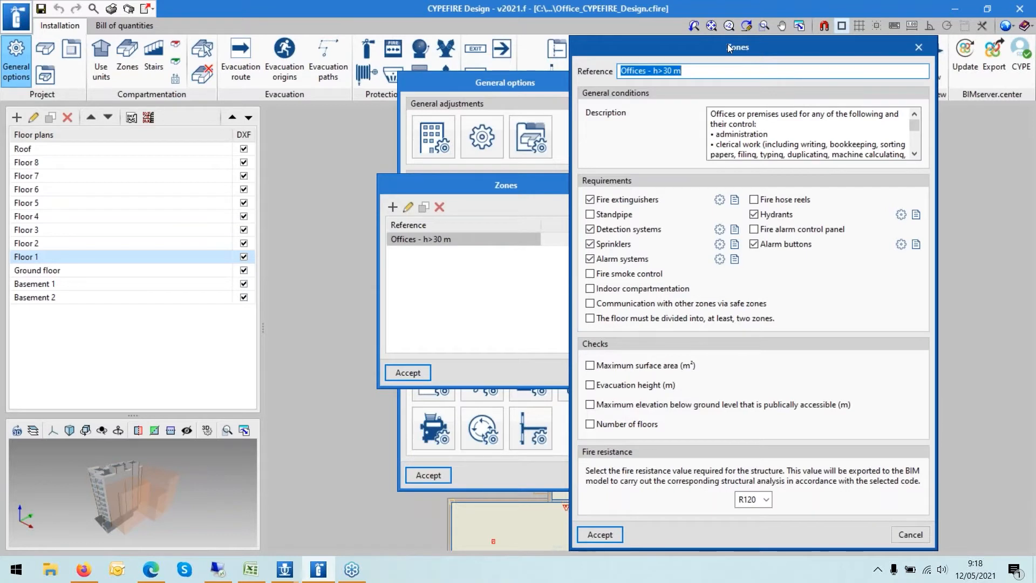
{"action": "left_click", "coordinate": [590, 538]}
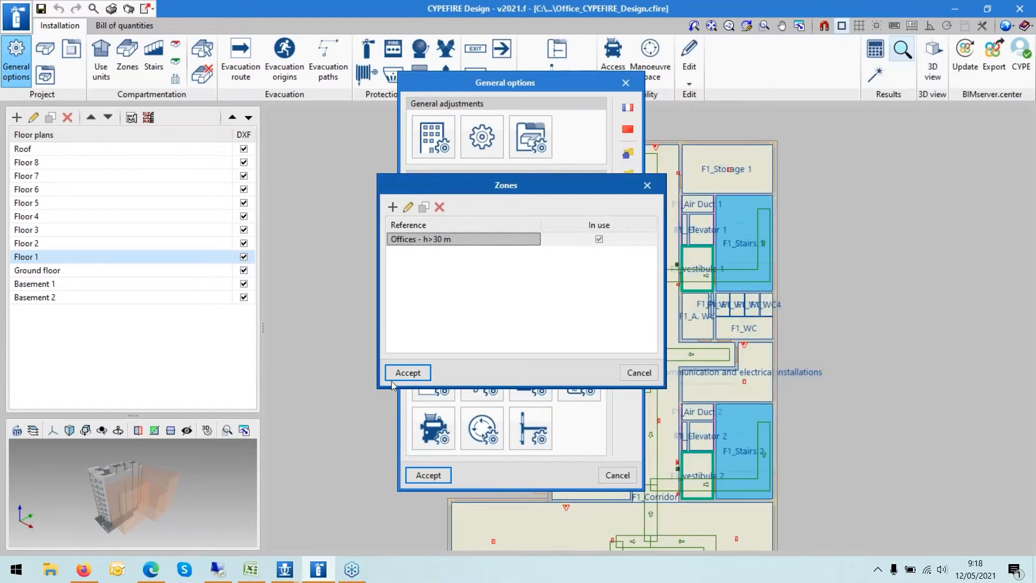
- Close the zone and general options dialogs and generate the Checks report
{"action": "left_click", "coordinate": [408, 372]}
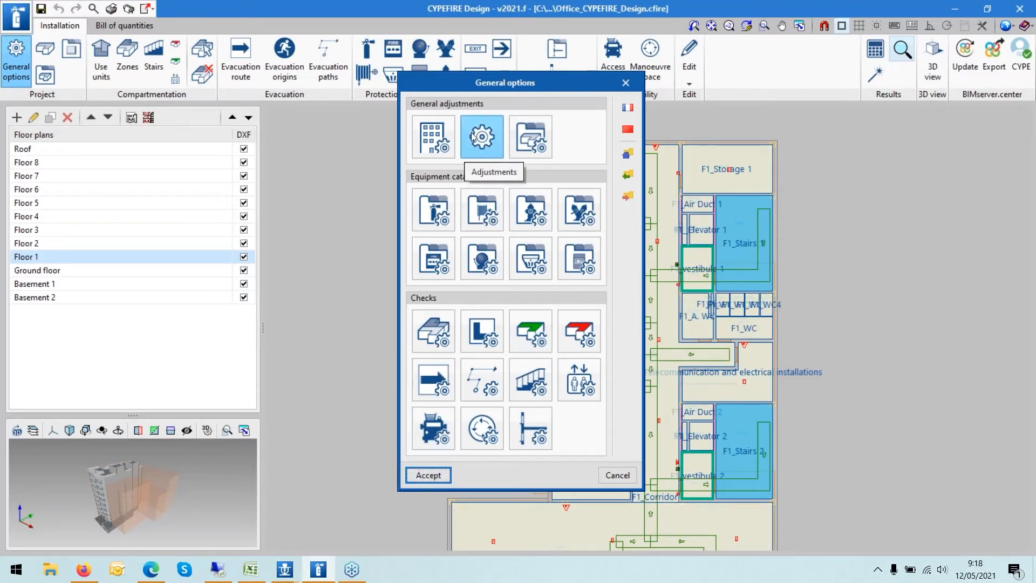
{"action": "left_click", "coordinate": [415, 477]}
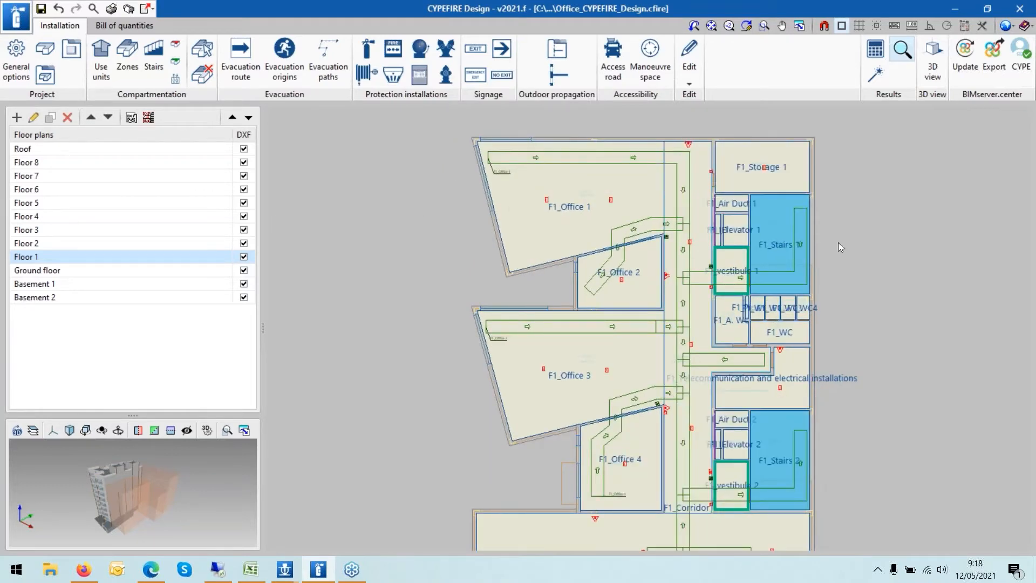
{"action": "left_click", "coordinate": [111, 10]}
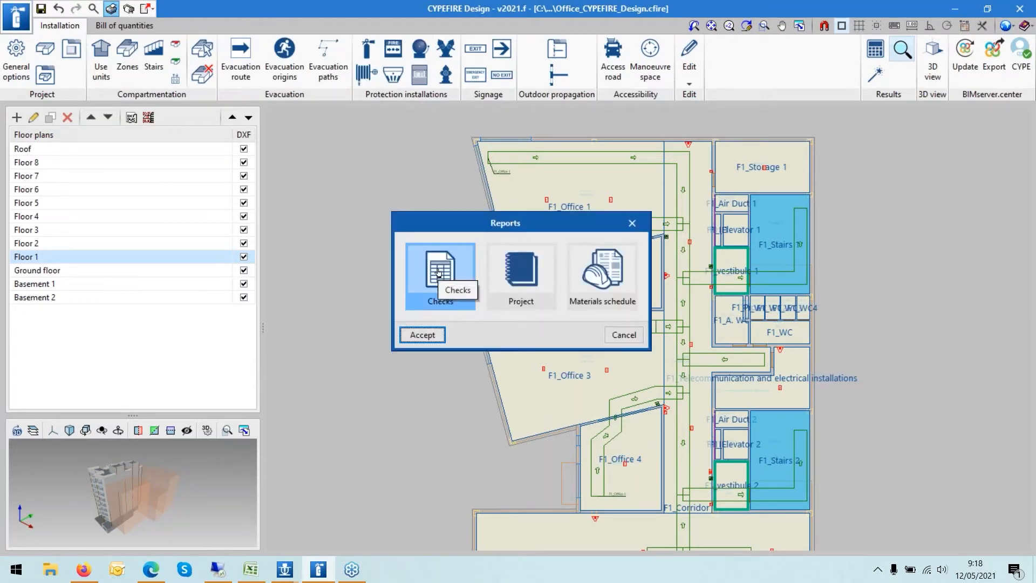
{"action": "left_click", "coordinate": [505, 275]}
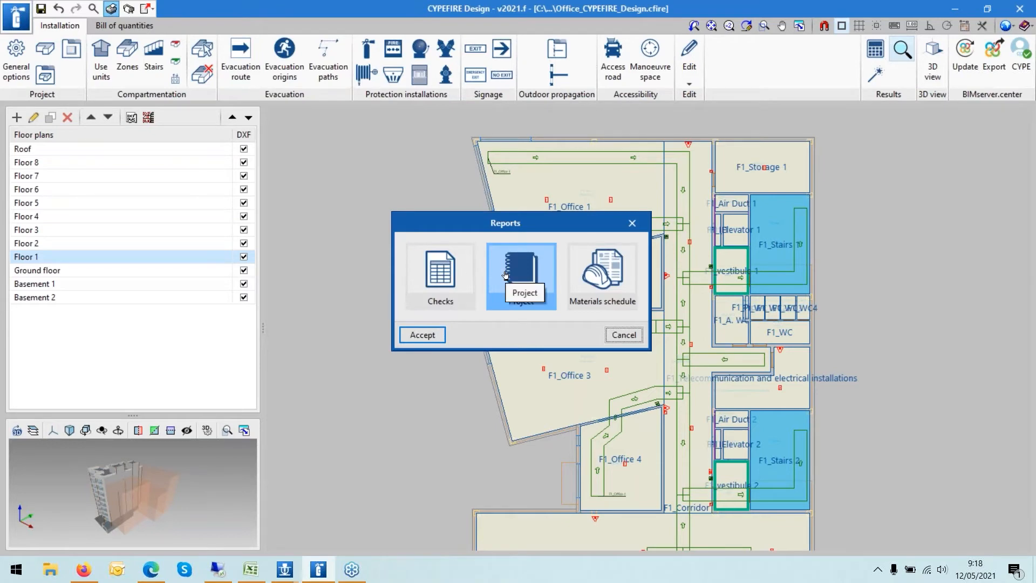
{"action": "left_click", "coordinate": [440, 272]}
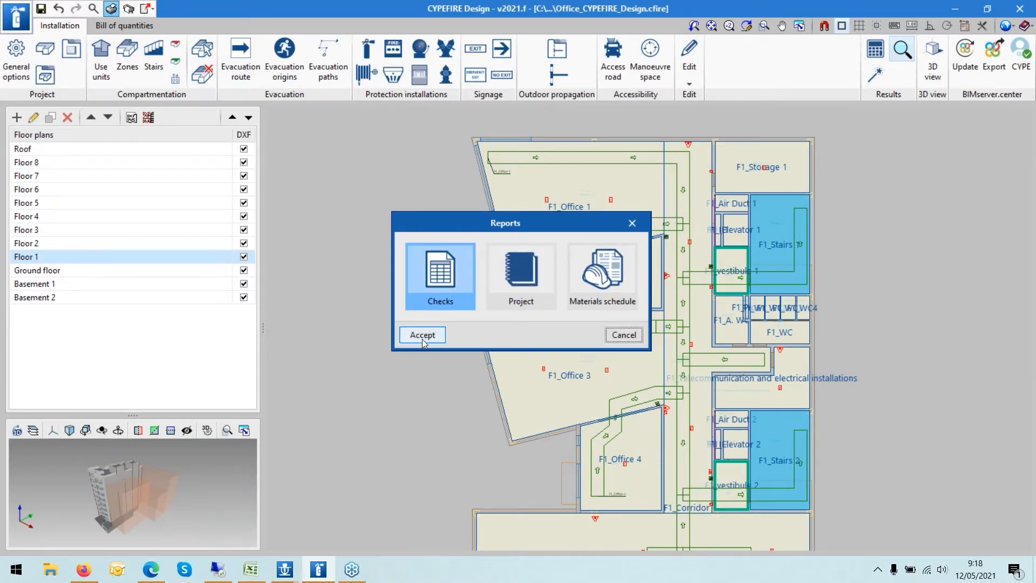
{"action": "left_click", "coordinate": [423, 335]}
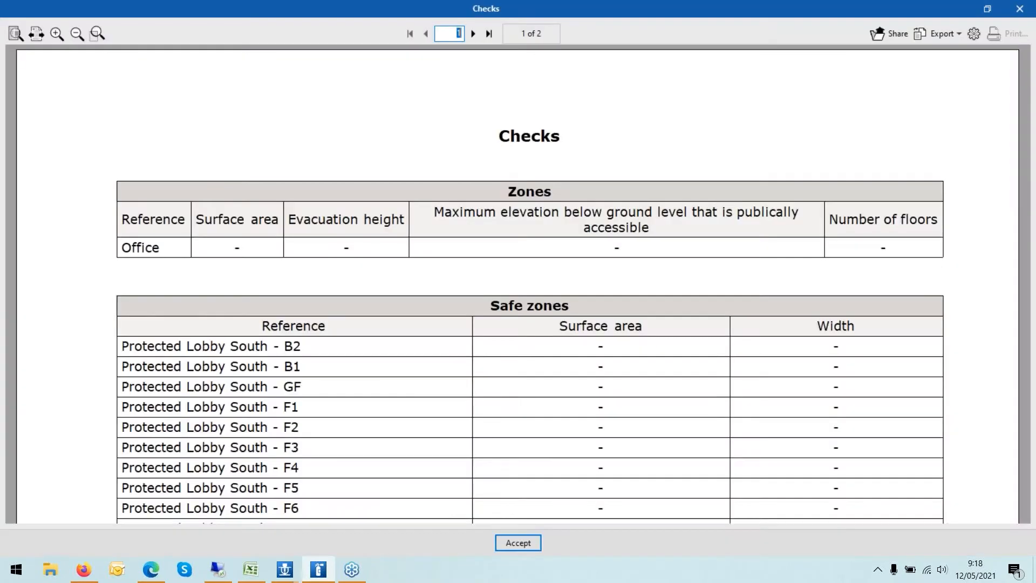
- Scroll through the Checks report's zones, stairs and evacuation path tables, then close it
{"action": "scroll", "coordinate": [471, 240], "scroll_direction": "down", "scroll_amount": 8}
{"action": "scroll", "coordinate": [514, 356], "scroll_direction": "down", "scroll_amount": 8}
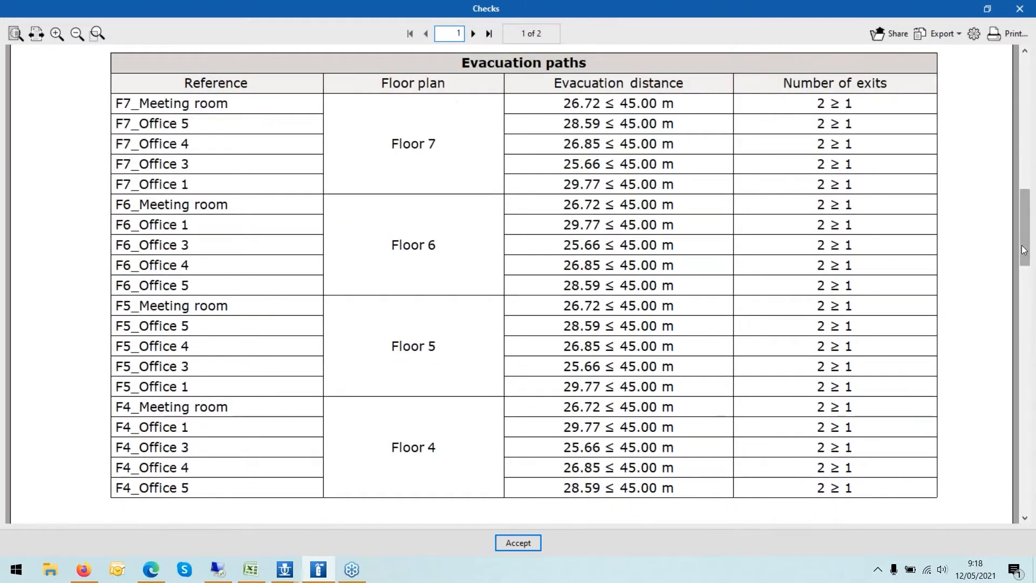
{"action": "left_click_drag", "start_coordinate": [1023, 250], "coordinate": [1021, 467]}
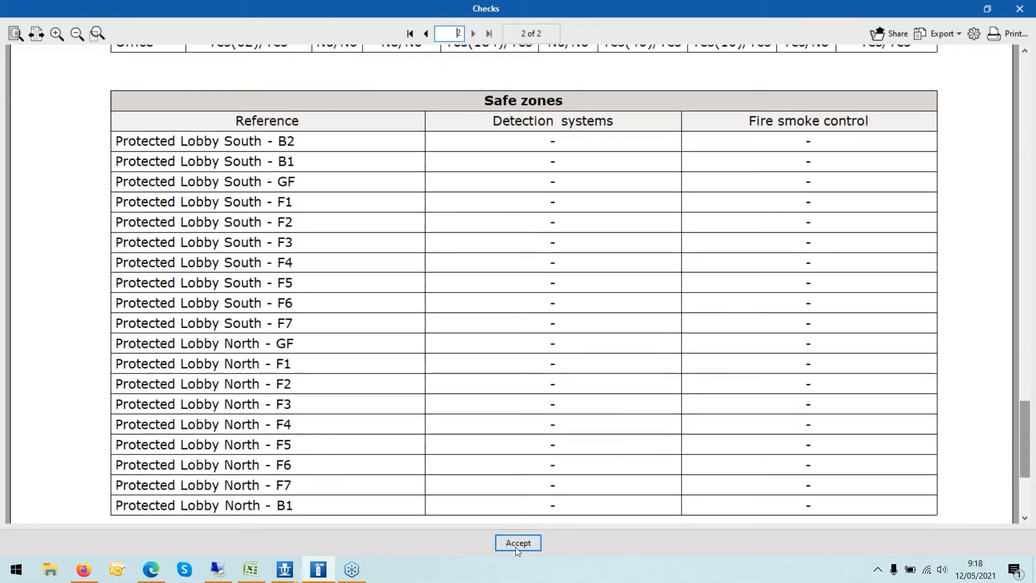
{"action": "left_click", "coordinate": [518, 542]}
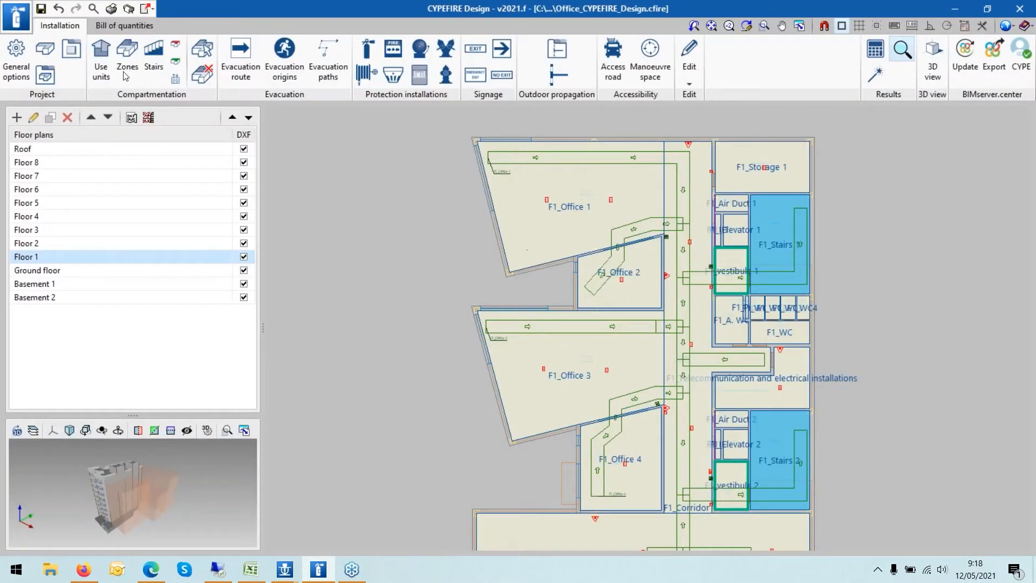
- Generate the Project report from the reports options
{"action": "left_click", "coordinate": [111, 9]}
{"action": "left_click", "coordinate": [523, 257]}
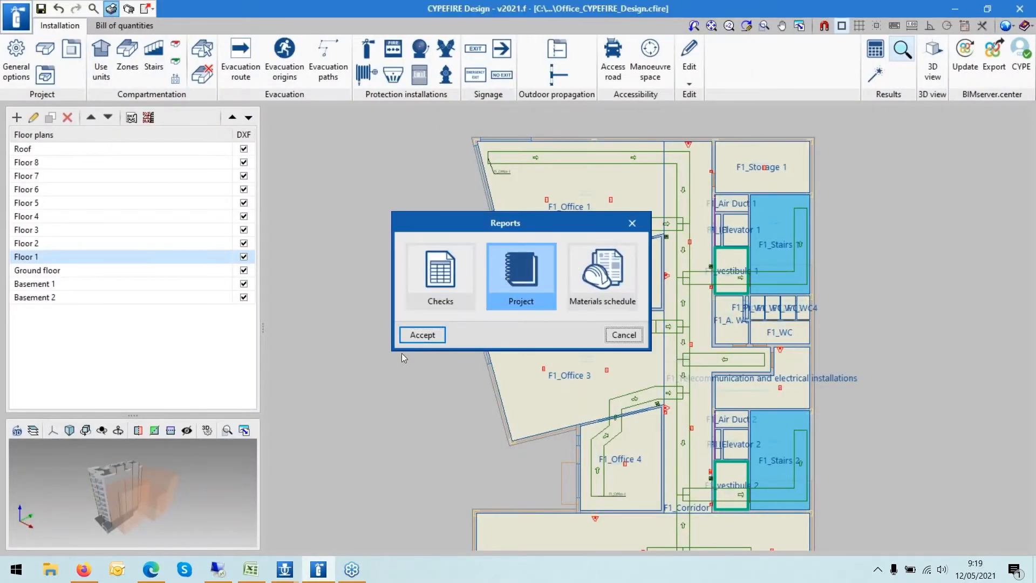
{"action": "left_click", "coordinate": [422, 334]}
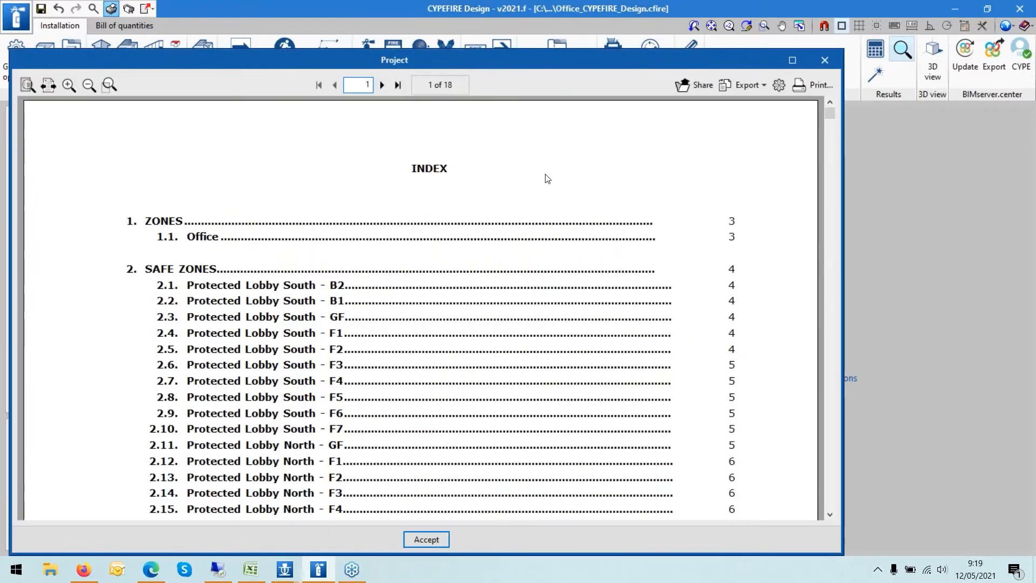
- Scroll through the Project report's index, zone, safe zone and evacuation path sections, then close it
{"action": "scroll", "coordinate": [545, 178], "scroll_direction": "down", "scroll_amount": 3}
{"action": "scroll", "coordinate": [769, 190], "scroll_direction": "down", "scroll_amount": 10}
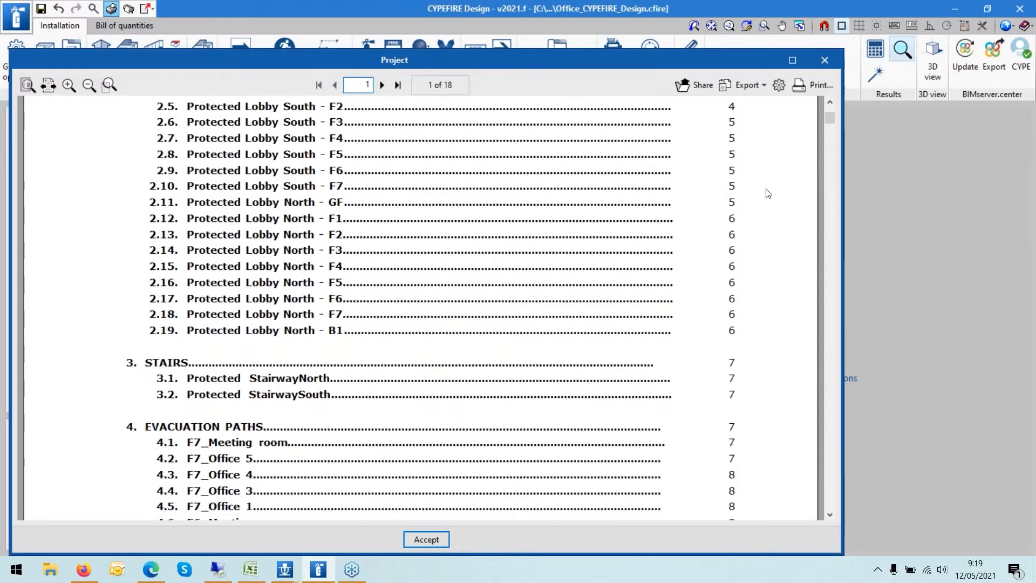
{"action": "scroll", "coordinate": [583, 367], "scroll_direction": "down", "scroll_amount": 15}
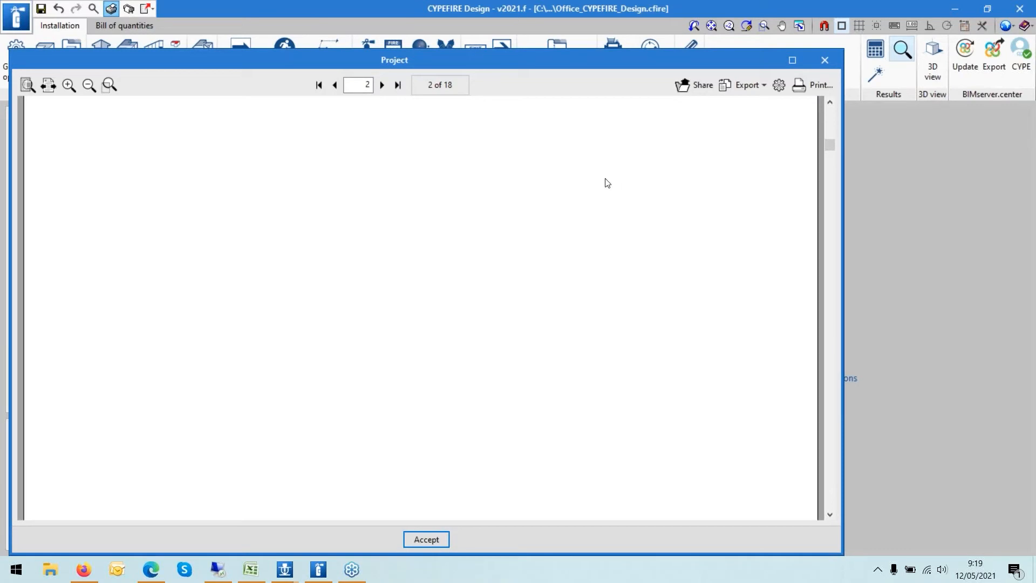
{"action": "scroll", "coordinate": [607, 183], "scroll_direction": "down", "scroll_amount": 5}
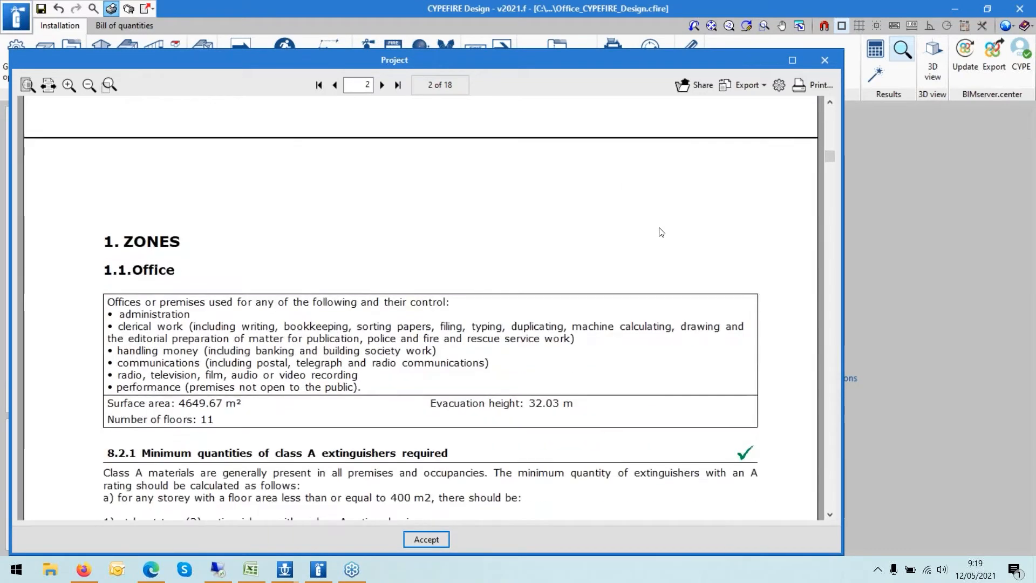
{"action": "scroll", "coordinate": [661, 232], "scroll_direction": "down", "scroll_amount": 3}
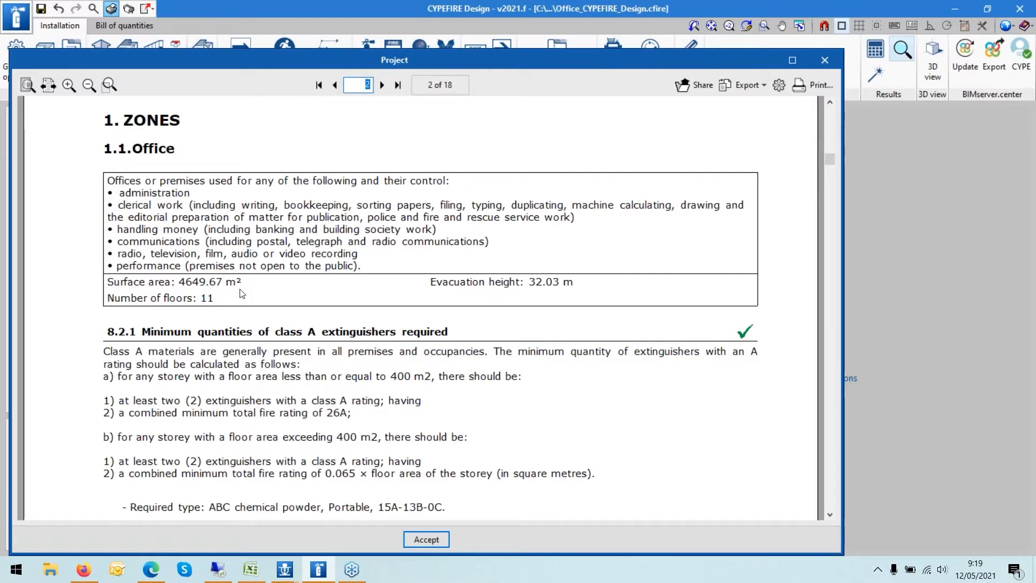
{"action": "scroll", "coordinate": [241, 293], "scroll_direction": "down", "scroll_amount": 7}
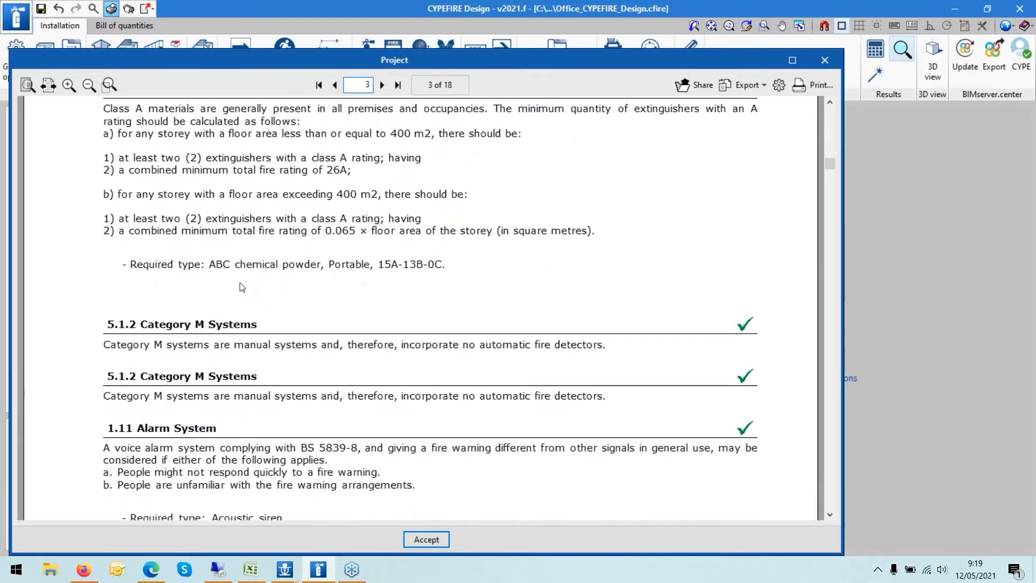
{"action": "scroll", "coordinate": [241, 286], "scroll_direction": "down", "scroll_amount": 1}
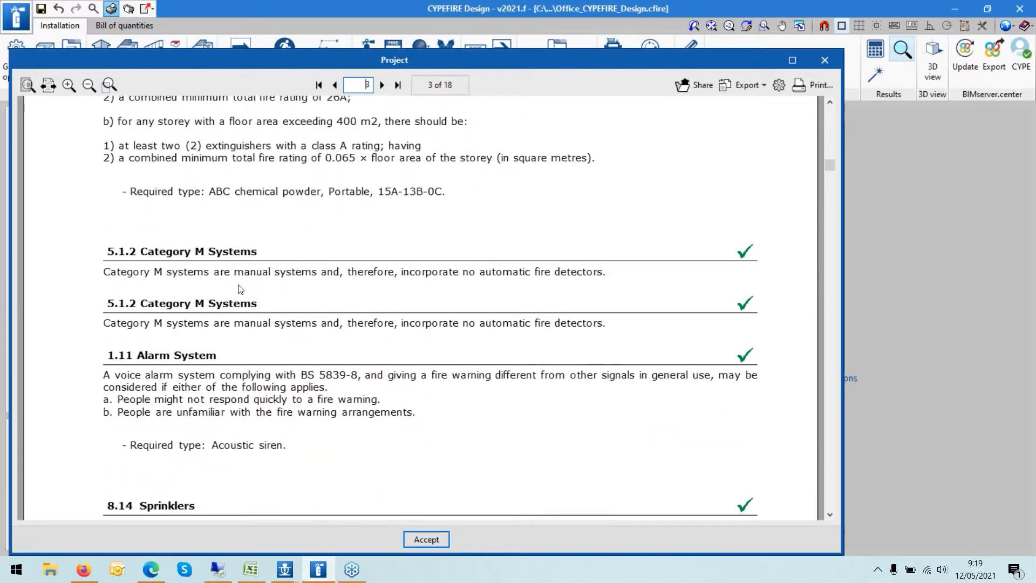
{"action": "scroll", "coordinate": [388, 301], "scroll_direction": "down", "scroll_amount": 8}
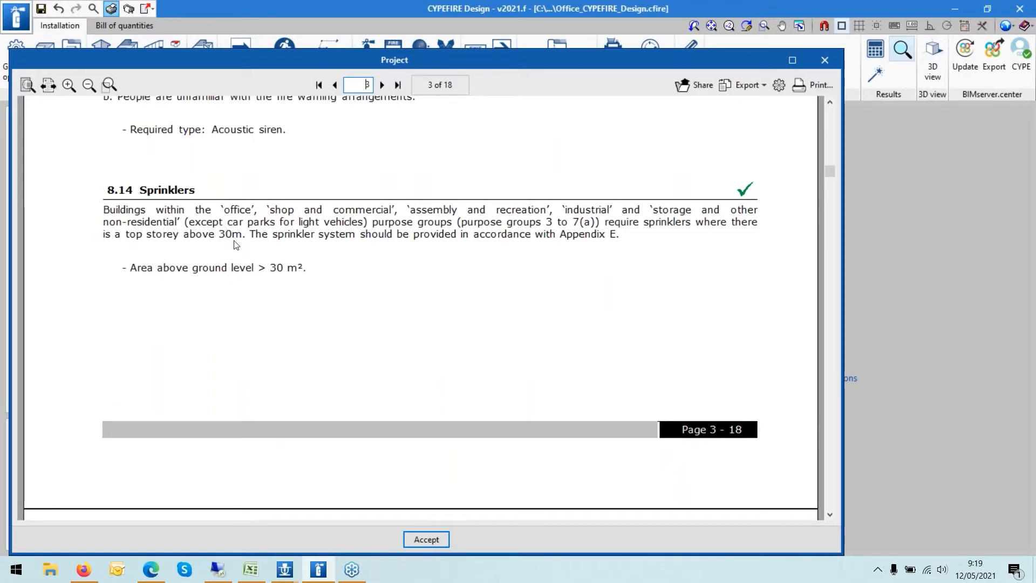
{"action": "scroll", "coordinate": [236, 246], "scroll_direction": "down", "scroll_amount": 1}
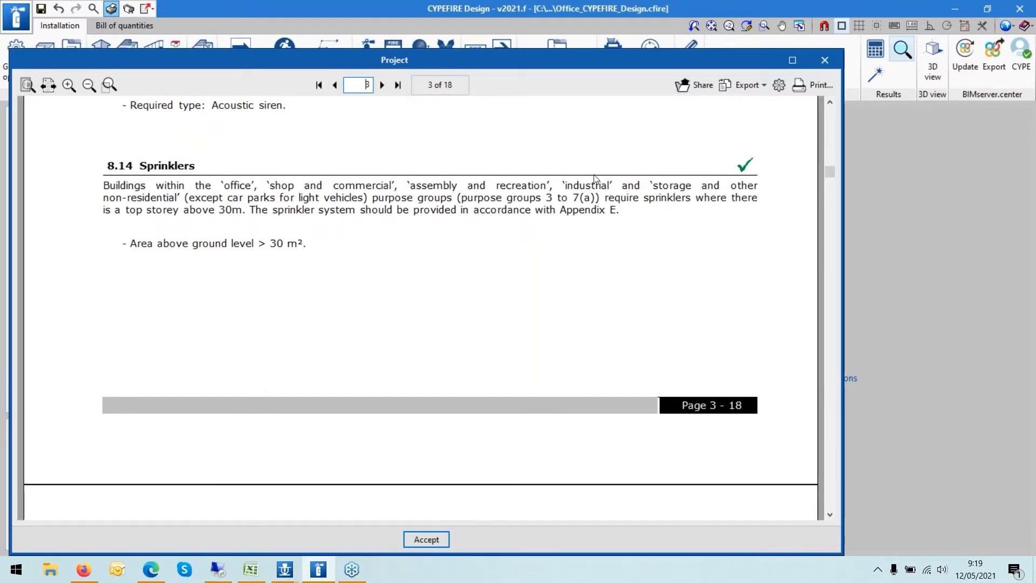
{"action": "scroll", "coordinate": [719, 218], "scroll_direction": "down", "scroll_amount": 8}
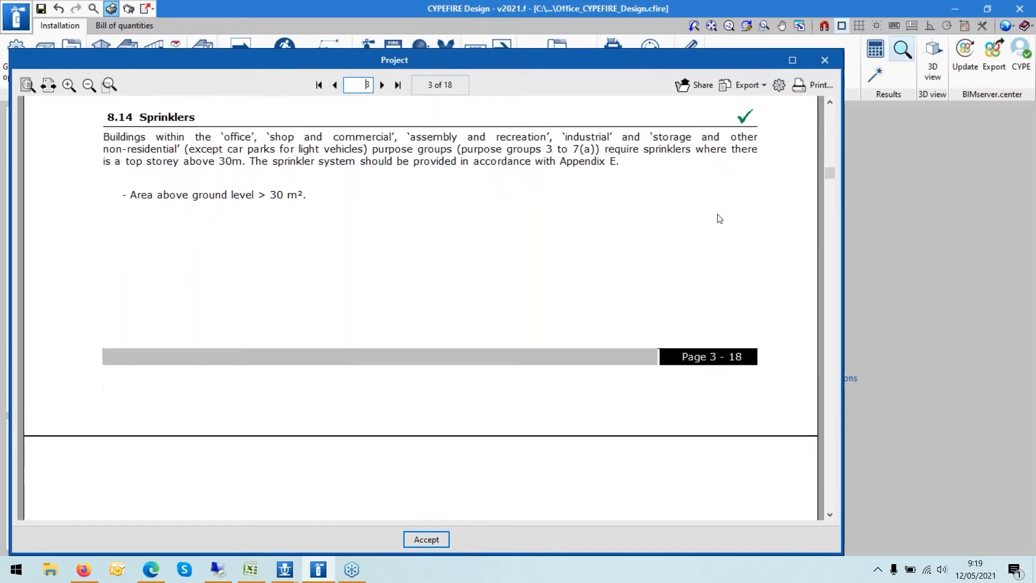
{"action": "scroll", "coordinate": [653, 289], "scroll_direction": "down", "scroll_amount": 1}
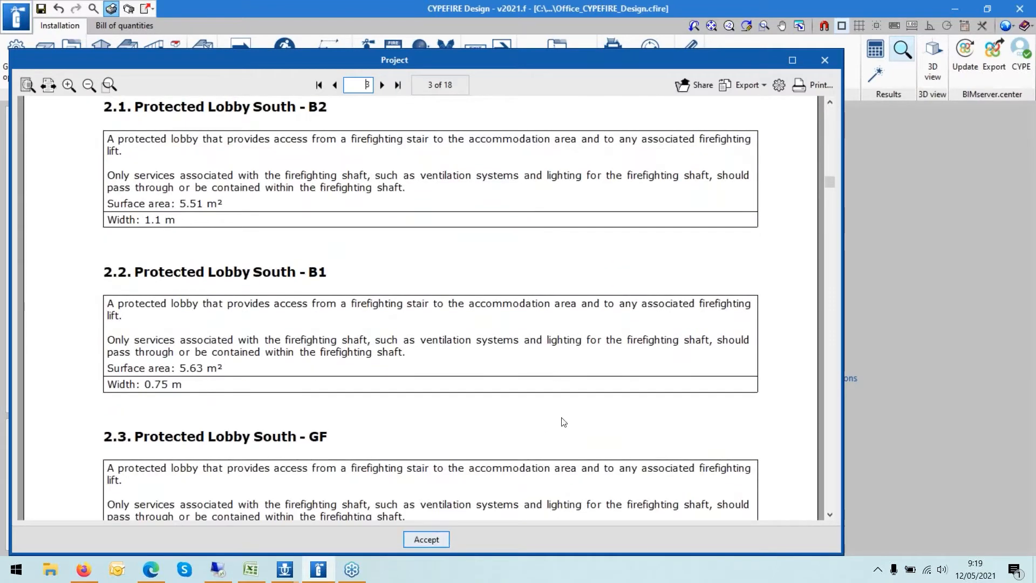
{"action": "scroll", "coordinate": [588, 342], "scroll_direction": "down", "scroll_amount": 12}
{"action": "left_click_drag", "start_coordinate": [830, 189], "coordinate": [822, 291]}
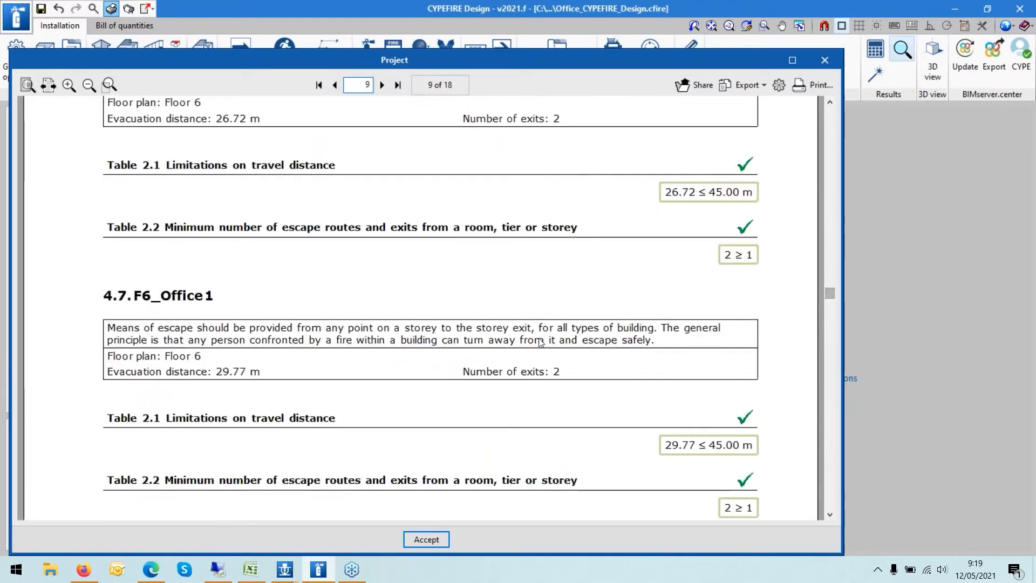
{"action": "scroll", "coordinate": [557, 331], "scroll_direction": "down", "scroll_amount": 5}
{"action": "scroll", "coordinate": [573, 333], "scroll_direction": "down", "scroll_amount": 8}
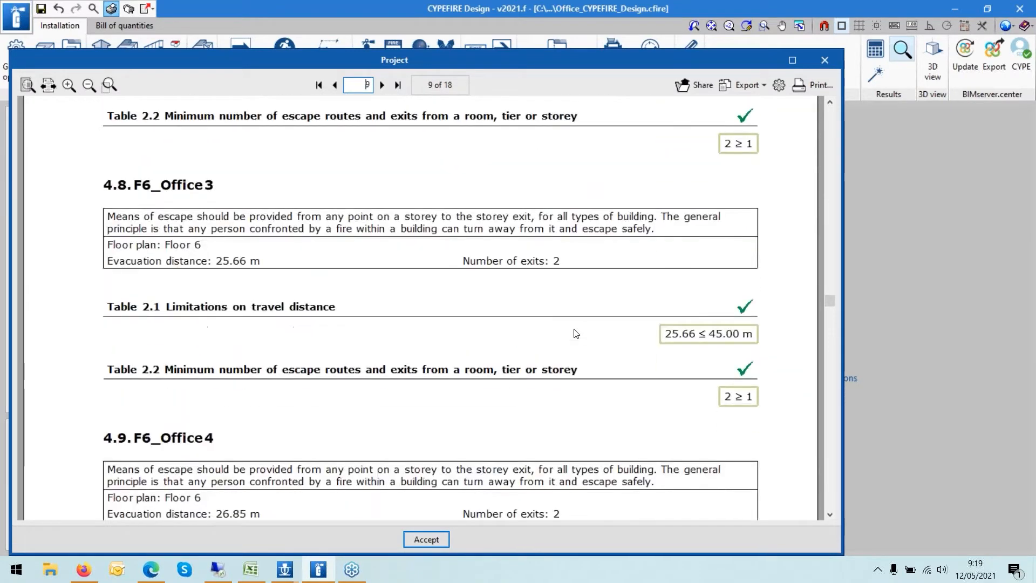
{"action": "scroll", "coordinate": [588, 334], "scroll_direction": "down", "scroll_amount": 2}
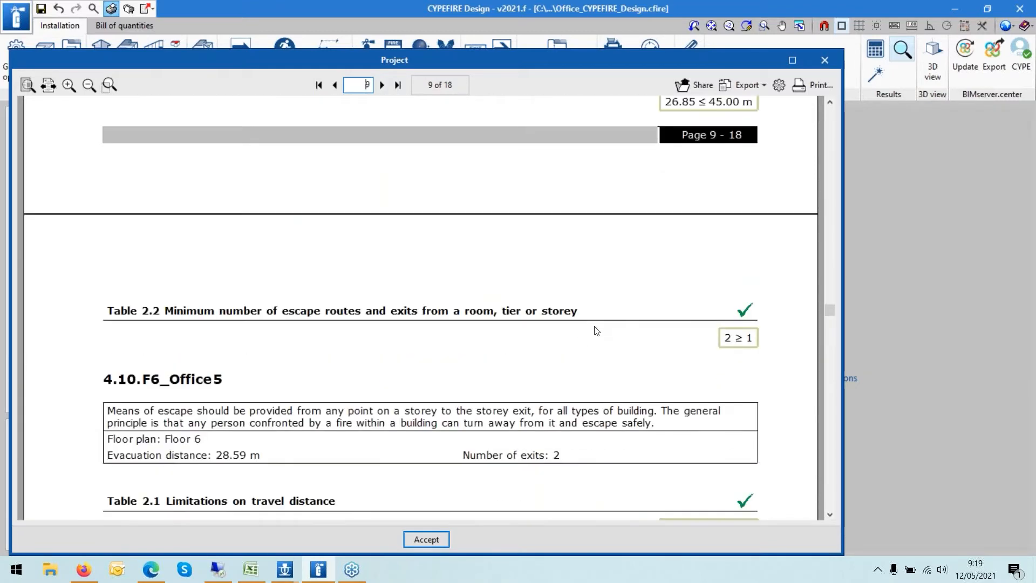
{"action": "scroll", "coordinate": [596, 330], "scroll_direction": "down", "scroll_amount": 14}
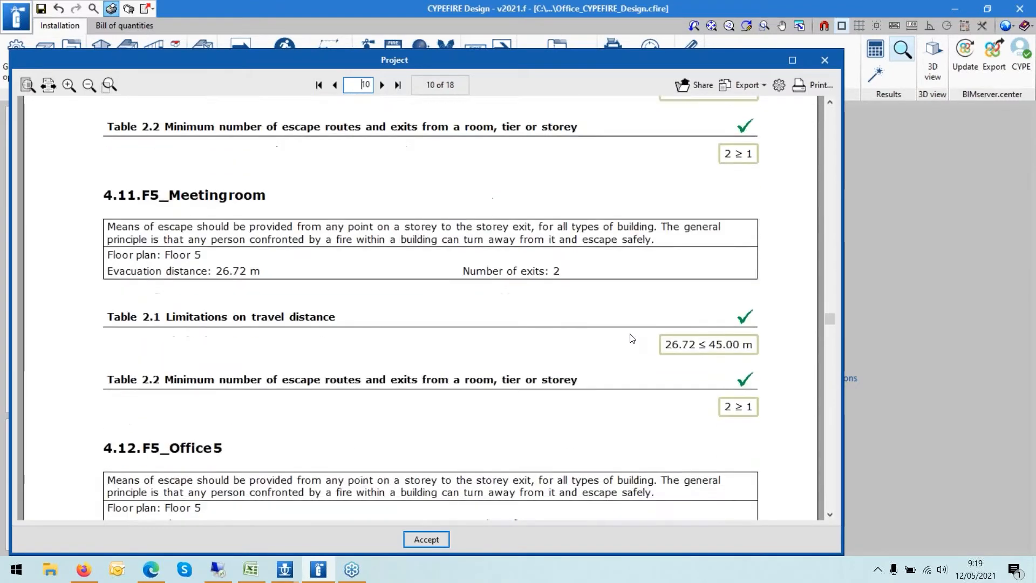
{"action": "left_click_drag", "start_coordinate": [826, 324], "coordinate": [829, 471]}
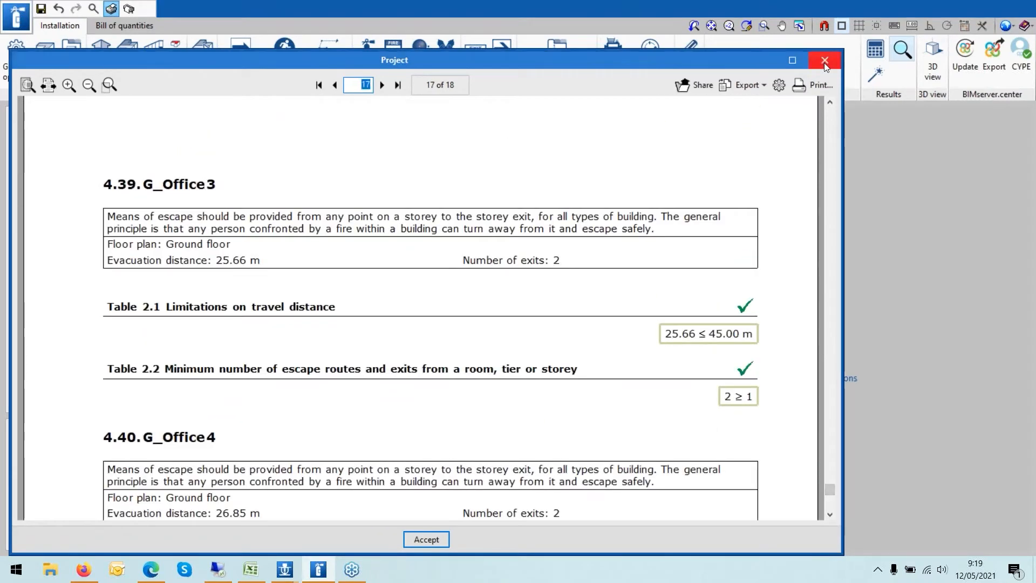
{"action": "left_click", "coordinate": [824, 60]}
- Open the building configuration in General options, review the minimum access roads requirement, then cancel
{"action": "left_click", "coordinate": [7, 64]}
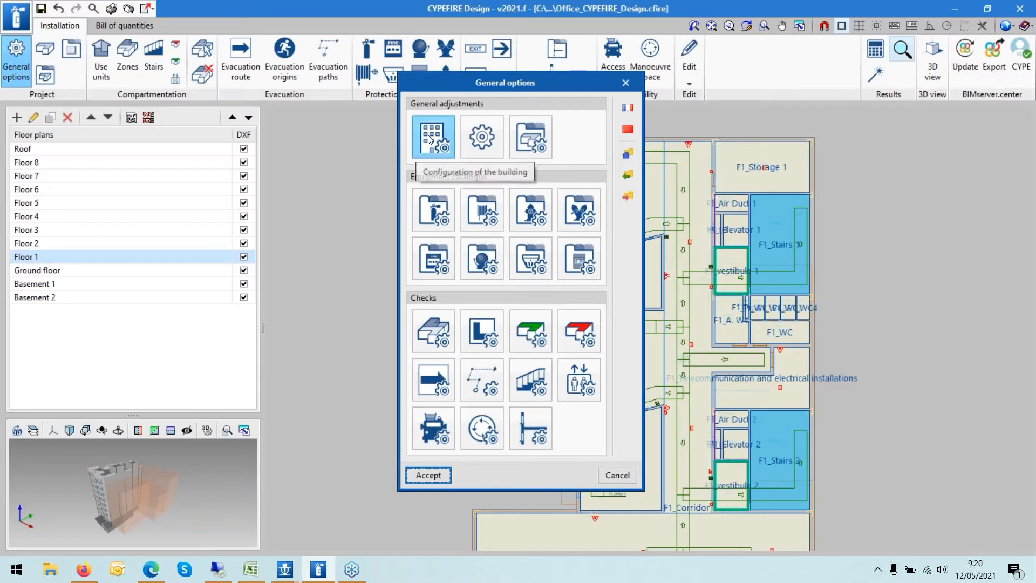
{"action": "left_click_drag", "start_coordinate": [426, 82], "coordinate": [247, 89]}
{"action": "left_click", "coordinate": [303, 128]}
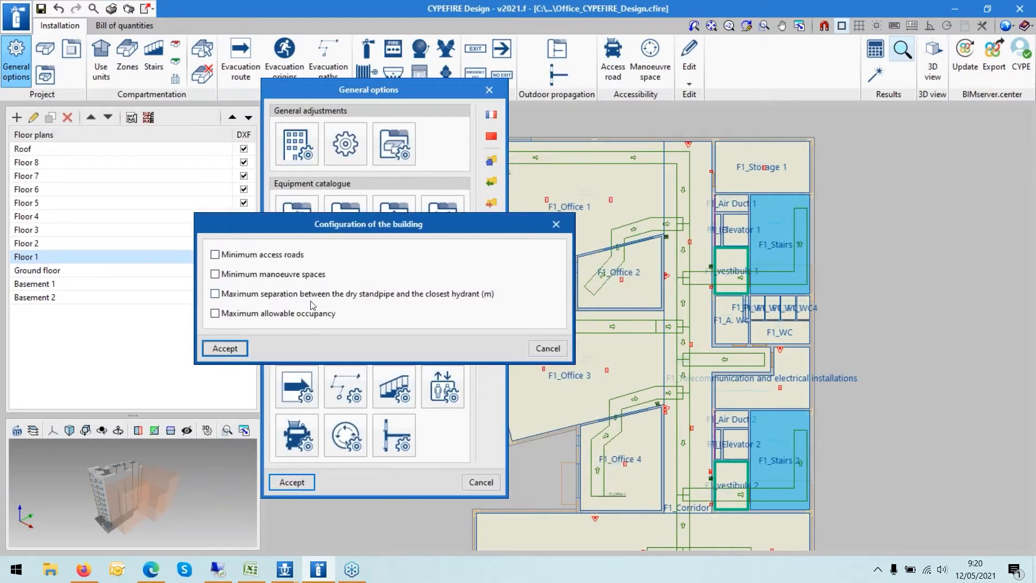
{"action": "left_click", "coordinate": [242, 275]}
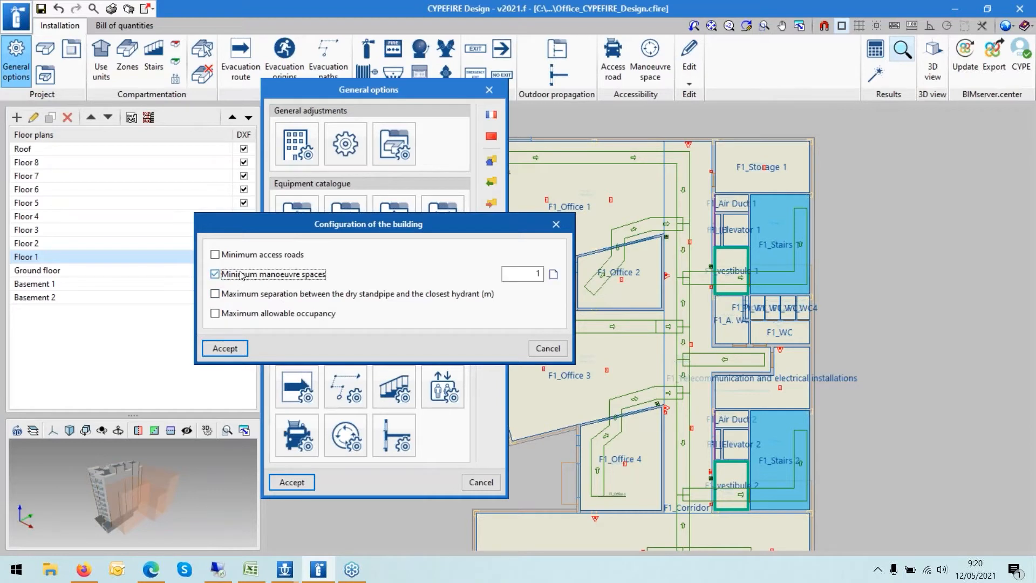
{"action": "left_click", "coordinate": [241, 276]}
{"action": "left_click", "coordinate": [226, 257]}
{"action": "left_click", "coordinate": [551, 257]}
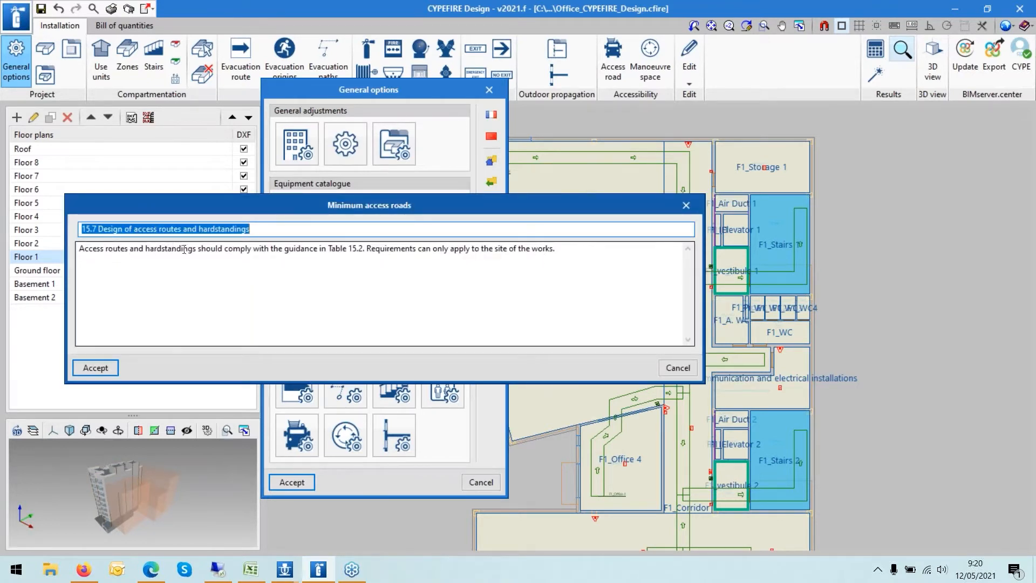
{"action": "left_click", "coordinate": [665, 371]}
{"action": "left_click", "coordinate": [235, 255]}
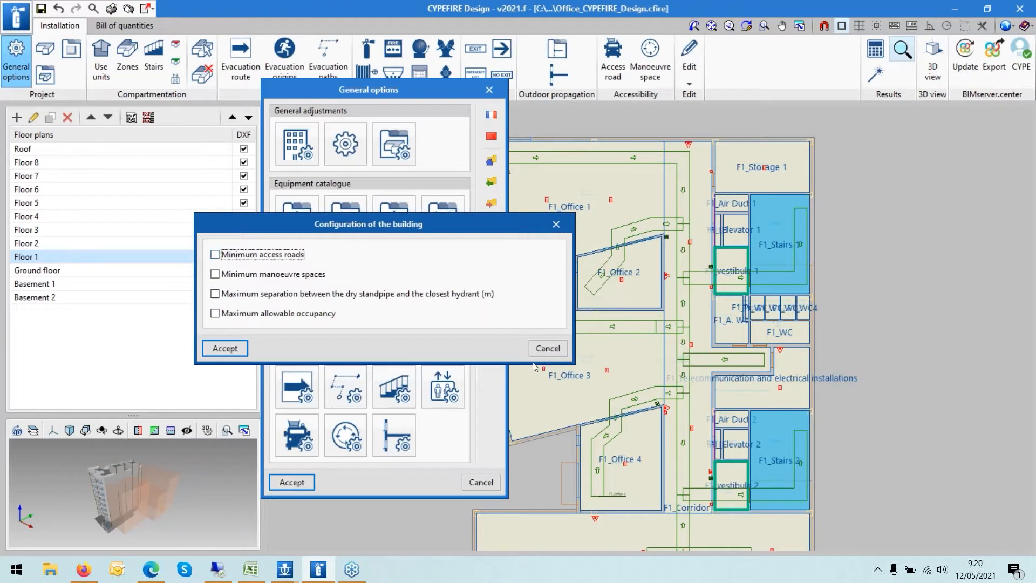
{"action": "left_click", "coordinate": [547, 348]}
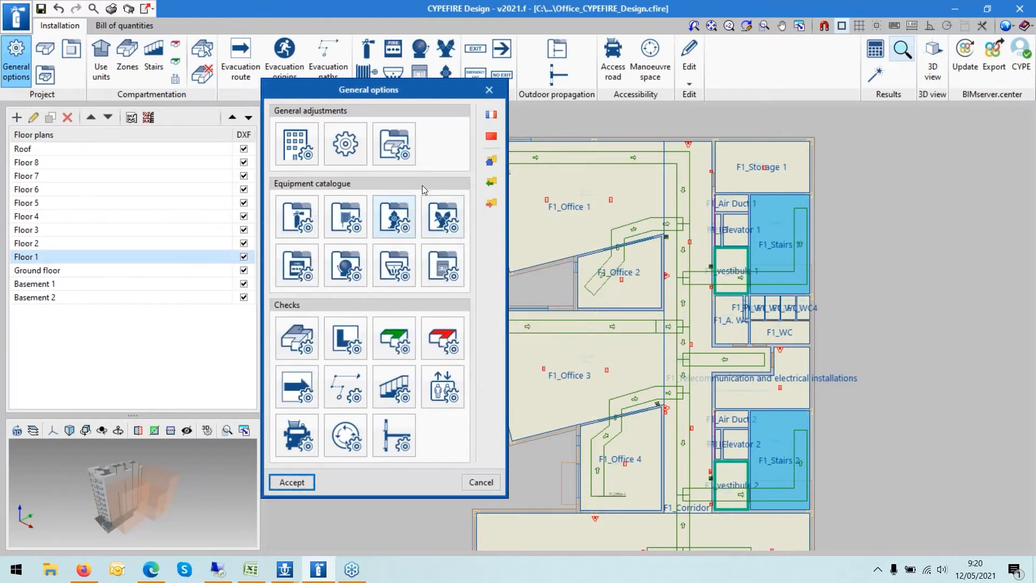
- Open the Adjustments to review design options and the fire resistance table, then cancel
{"action": "left_click", "coordinate": [345, 144]}
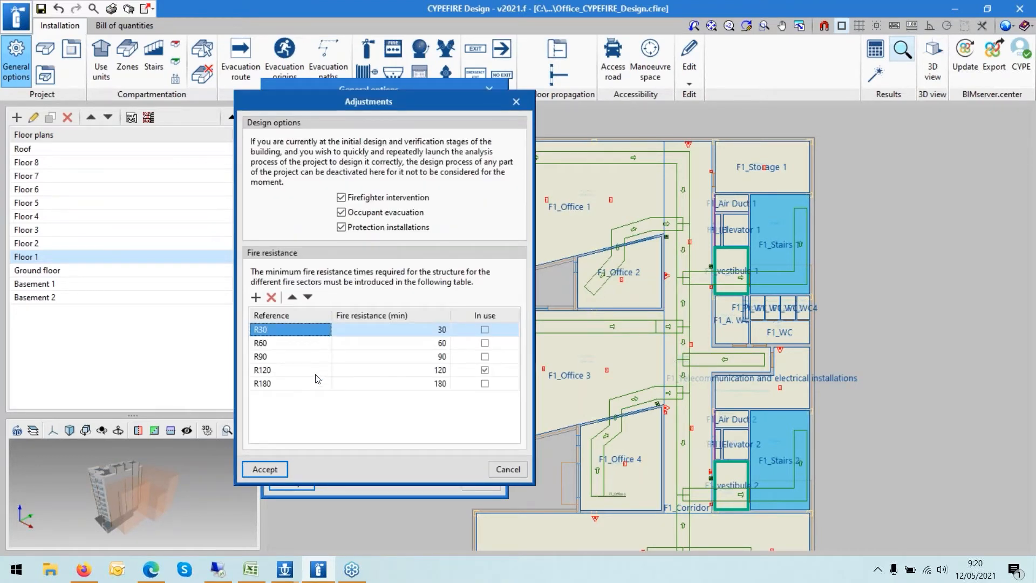
{"action": "left_click", "coordinate": [277, 343]}
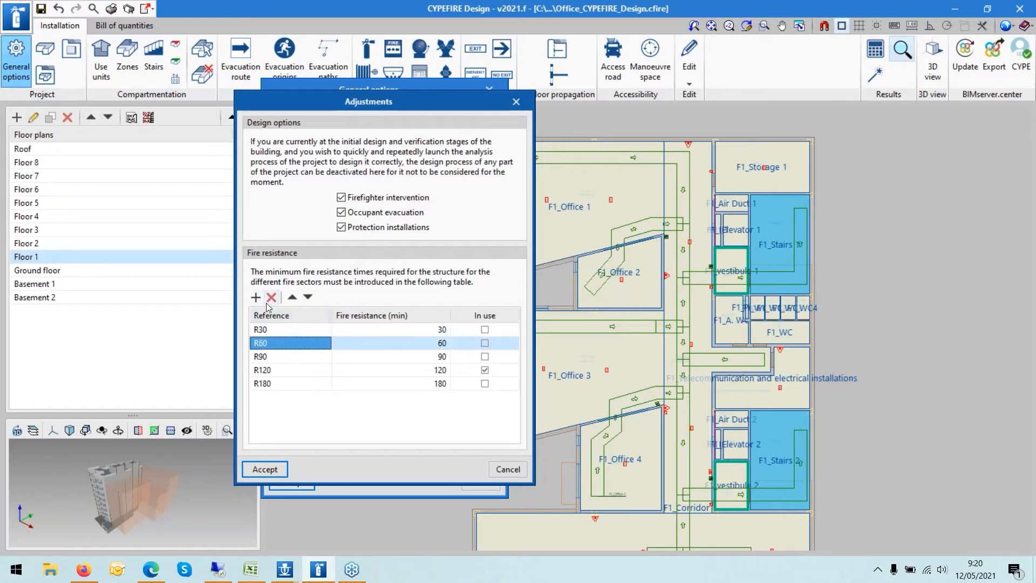
{"action": "left_click", "coordinate": [507, 470]}
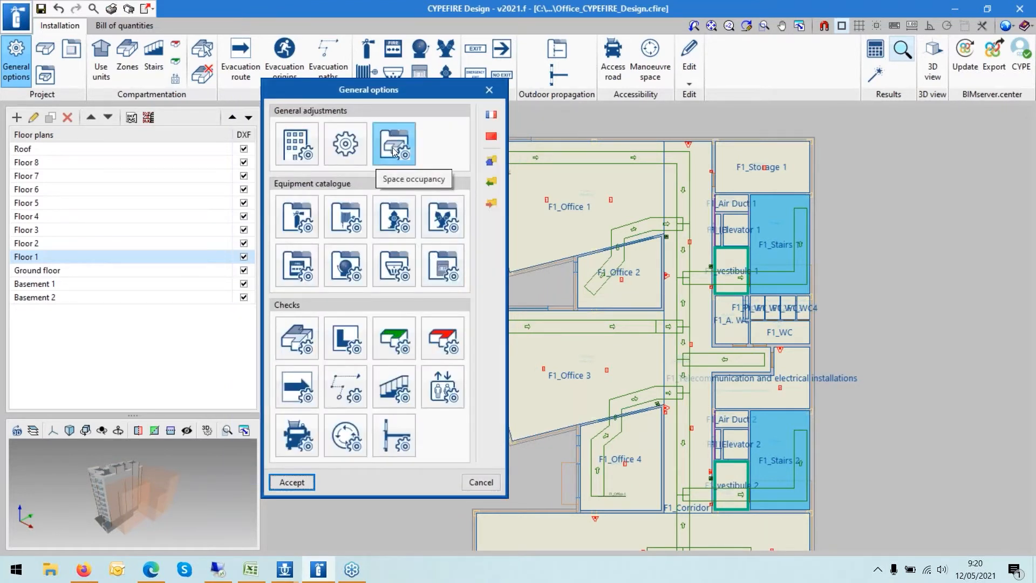
- Open the space occupancy catalogue, inspect the standing spectator areas entry's occupation density, then cancel
{"action": "left_click", "coordinate": [393, 152]}
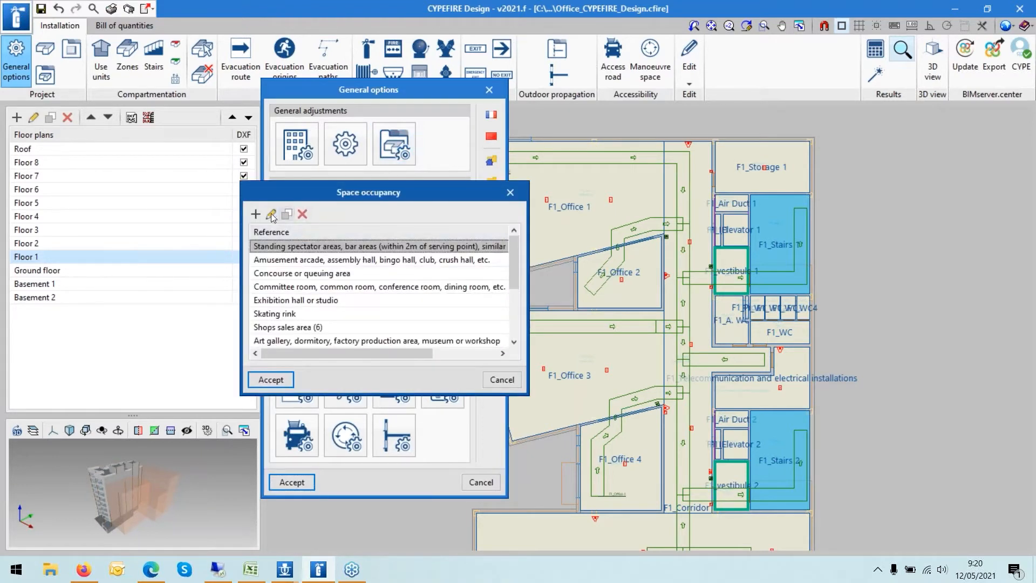
{"action": "left_click", "coordinate": [271, 215]}
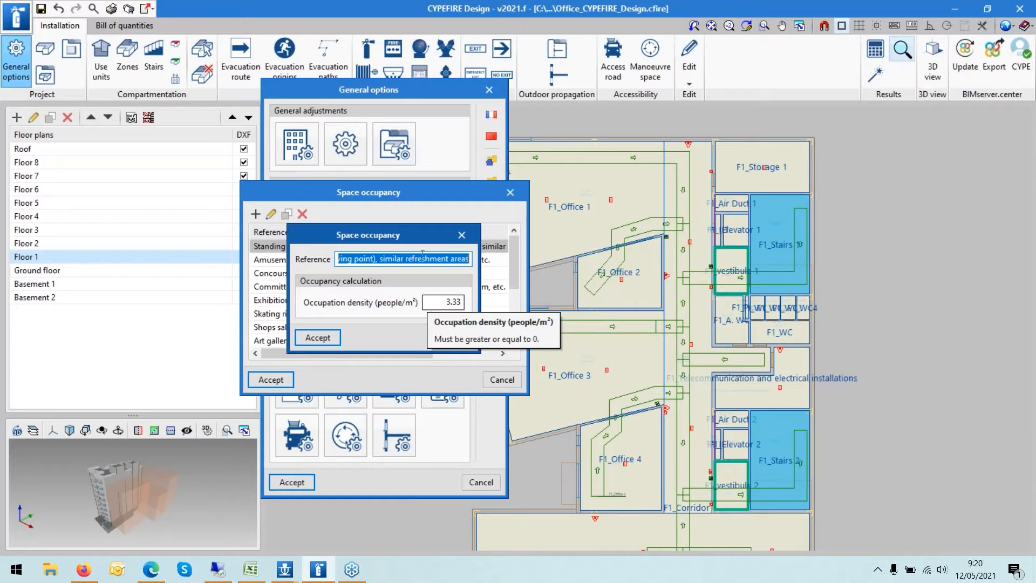
{"action": "left_click", "coordinate": [449, 338]}
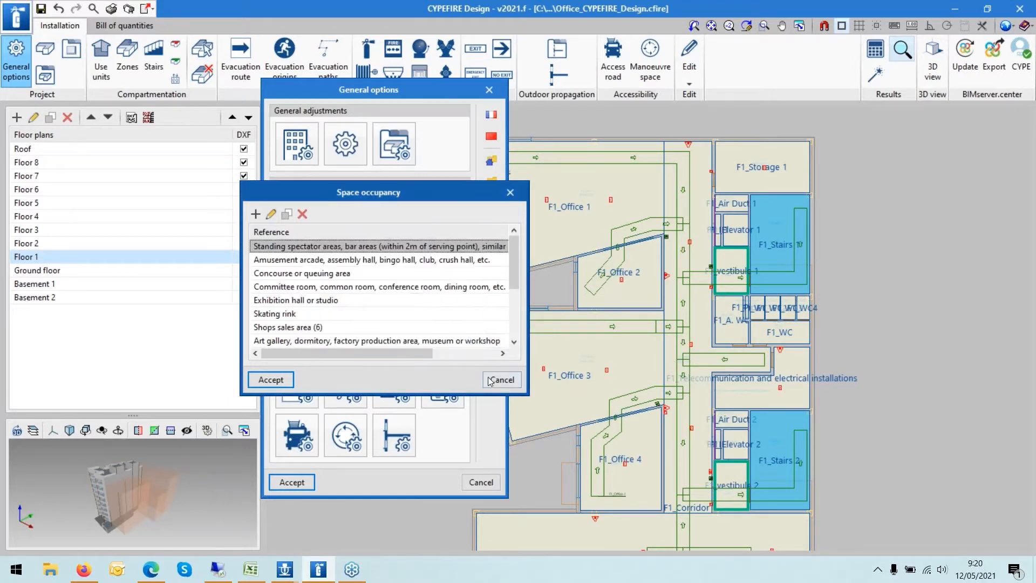
{"action": "left_click", "coordinate": [498, 379]}
{"action": "left_click", "coordinate": [305, 338]}
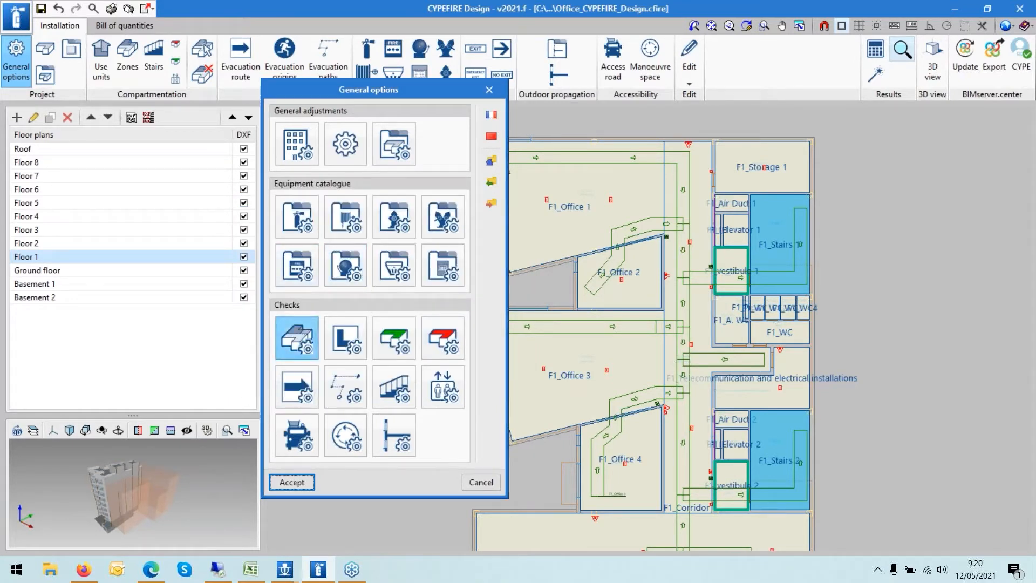
{"action": "left_click", "coordinate": [516, 194]}
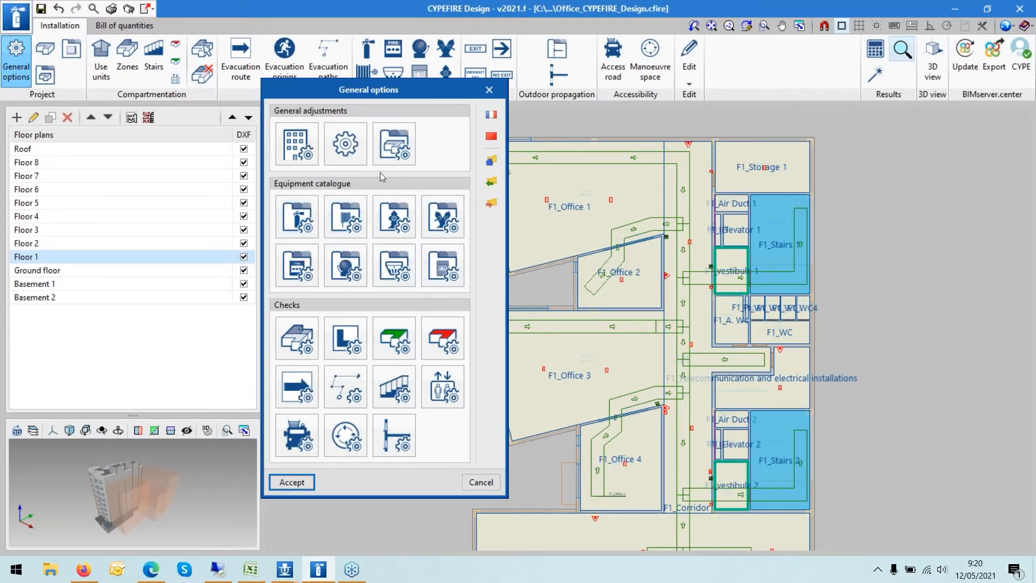
- Open the fire extinguishers catalogue, start a new extinguisher and browse its symbol options, then cancel out
{"action": "left_click_drag", "start_coordinate": [316, 95], "coordinate": [397, 98]}
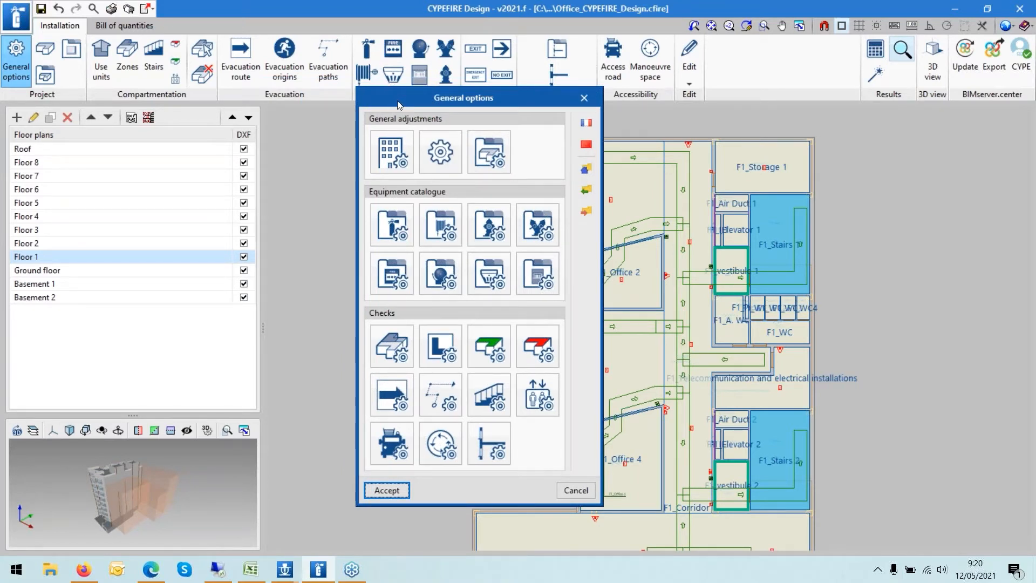
{"action": "left_click_drag", "start_coordinate": [400, 98], "coordinate": [436, 128]}
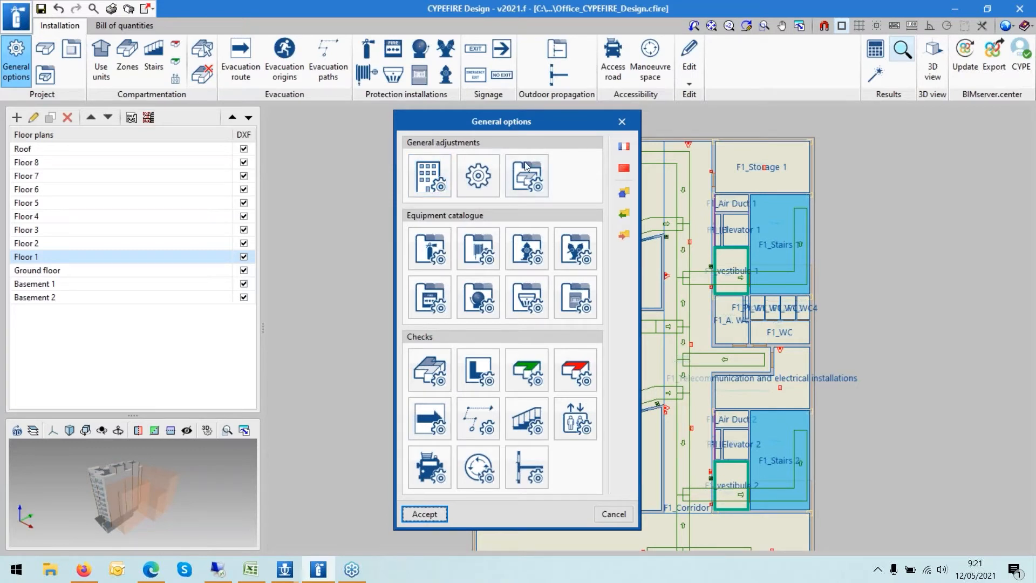
{"action": "left_click", "coordinate": [435, 251]}
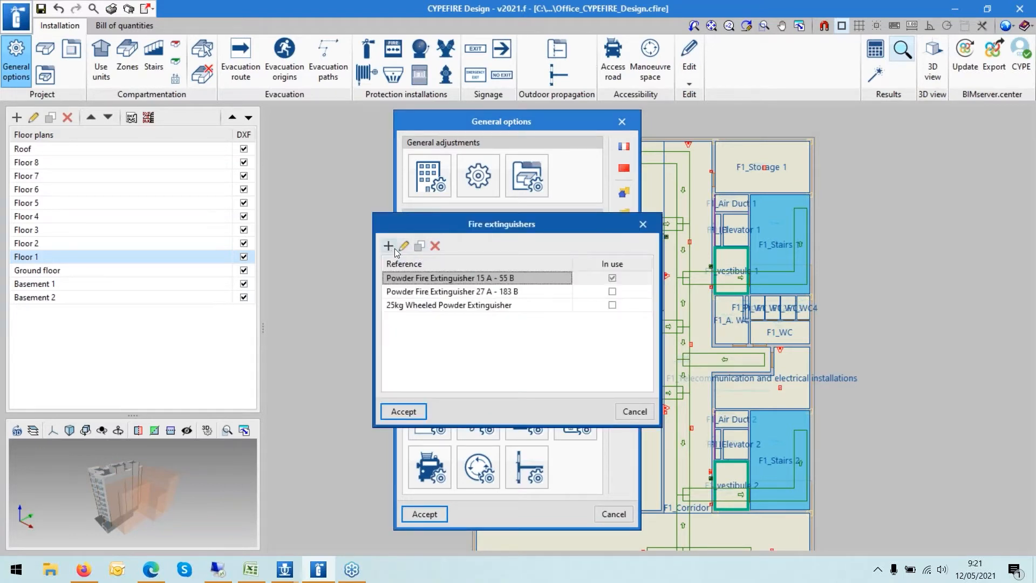
{"action": "left_click", "coordinate": [388, 246]}
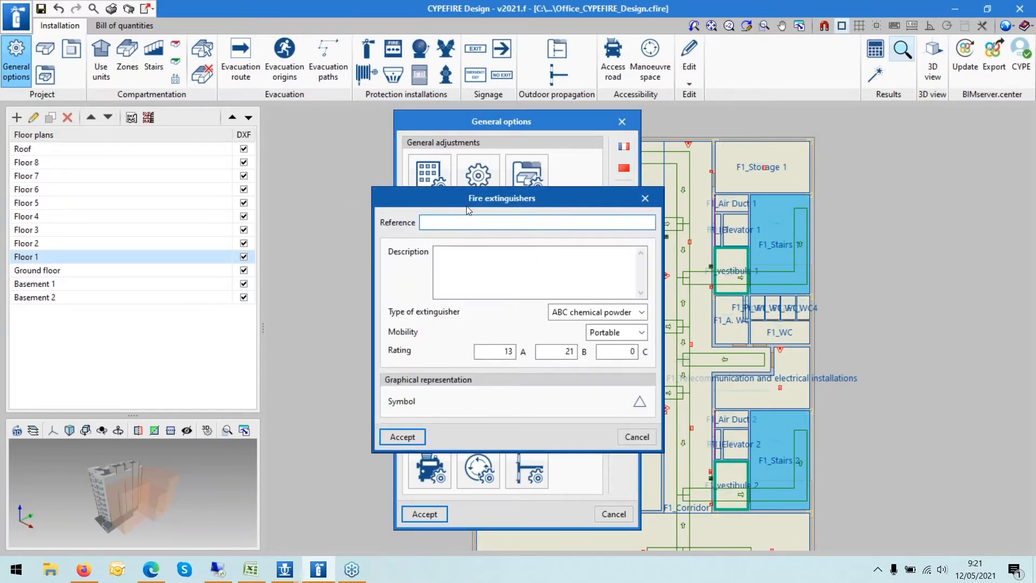
{"action": "left_click_drag", "start_coordinate": [472, 210], "coordinate": [637, 197]}
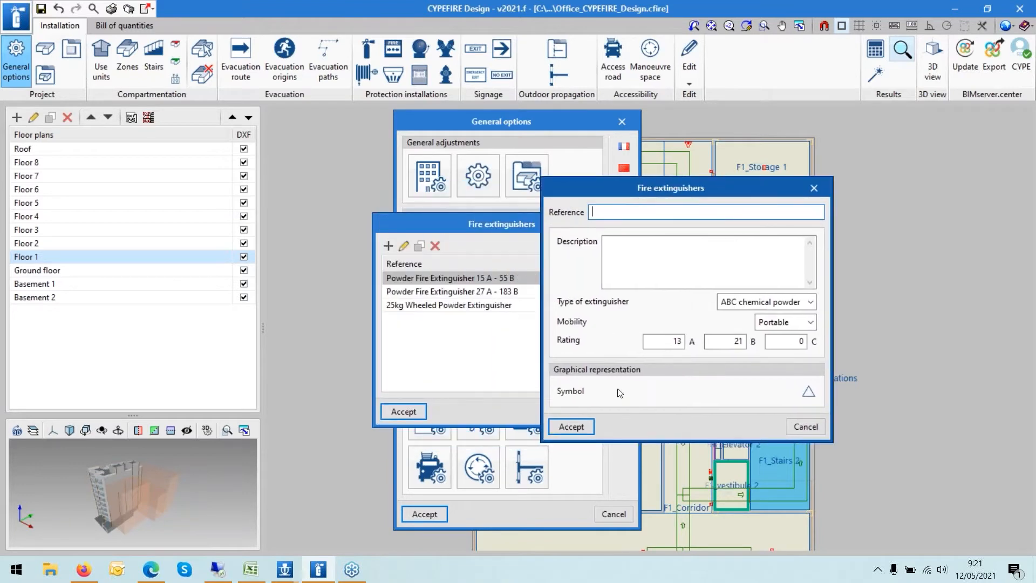
{"action": "left_click", "coordinate": [809, 392]}
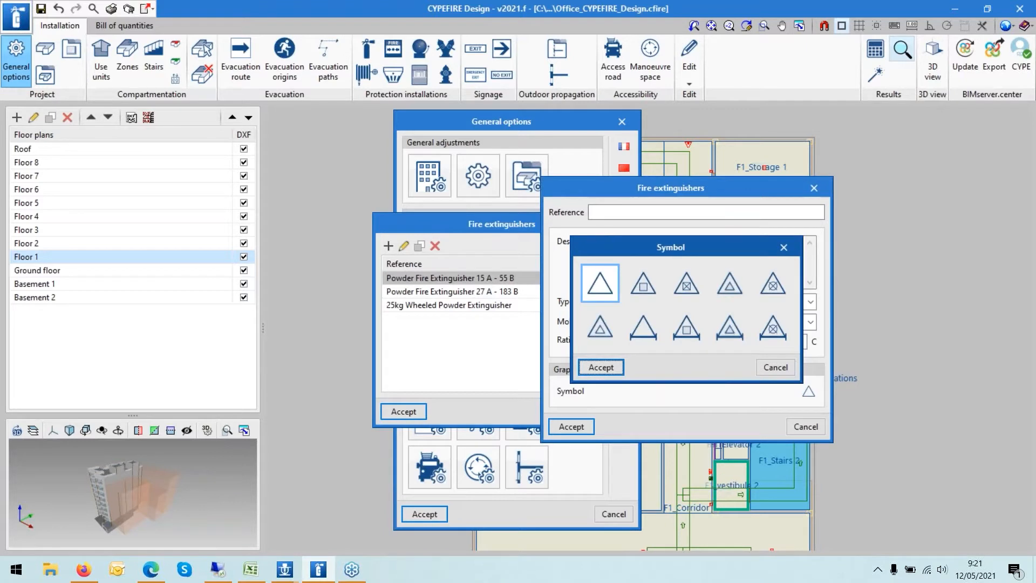
{"action": "left_click", "coordinate": [775, 366]}
{"action": "left_click", "coordinate": [803, 428]}
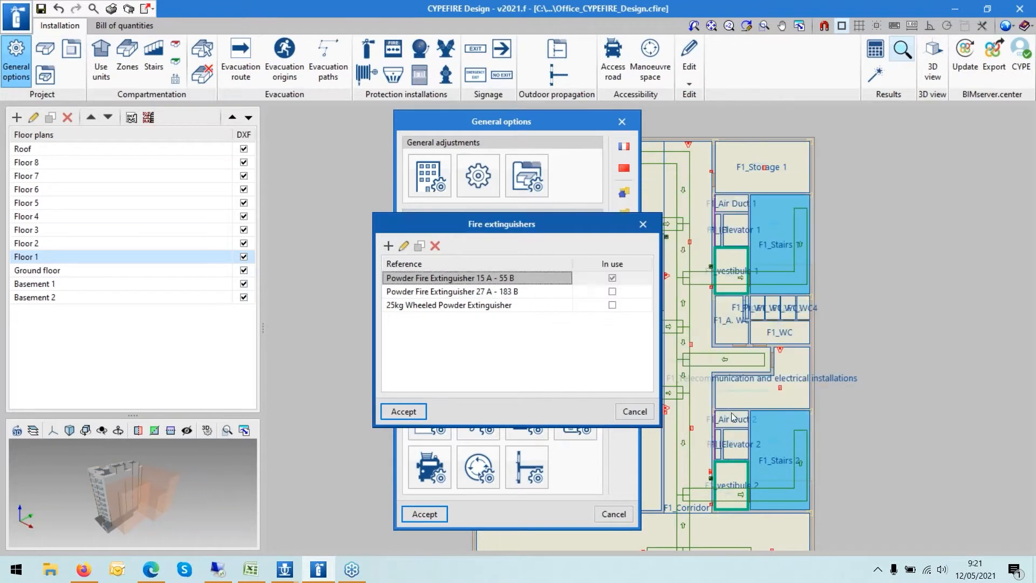
{"action": "left_click", "coordinate": [647, 412]}
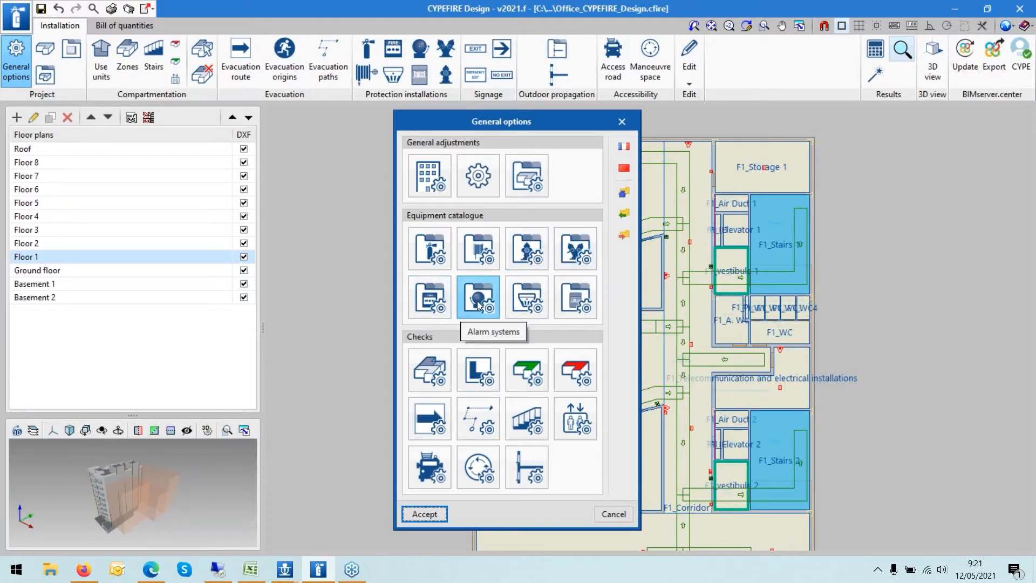
- Open the detection systems catalogue and start a new detector, then close both dialogs
{"action": "left_click", "coordinate": [524, 303]}
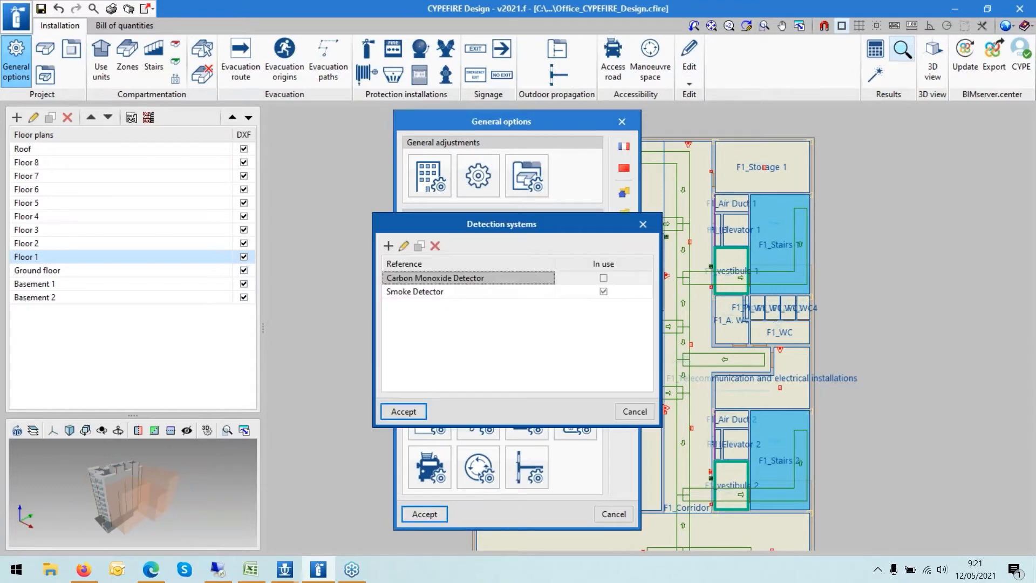
{"action": "left_click", "coordinate": [389, 245]}
{"action": "left_click", "coordinate": [644, 231]}
{"action": "left_click", "coordinate": [637, 225]}
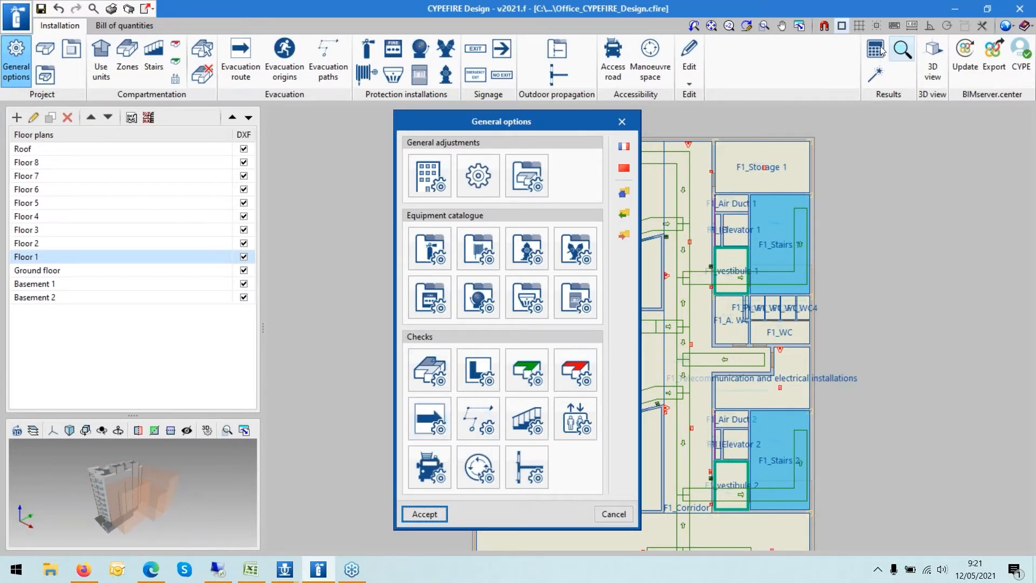
- Open the zones check and inspect the Offices - h>30 m zone's requirements and fire resistance, then close
{"action": "left_click", "coordinate": [439, 377]}
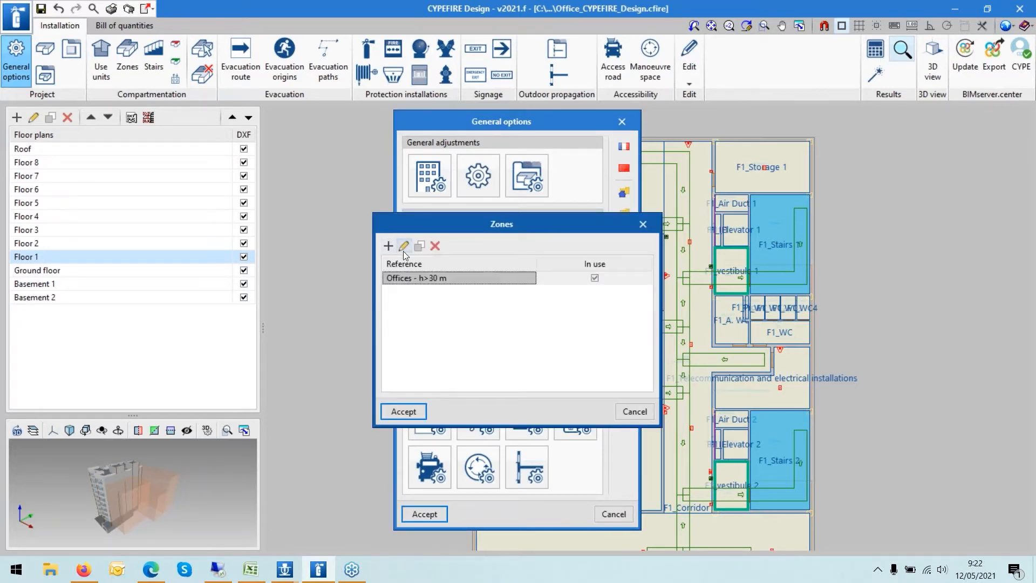
{"action": "left_click", "coordinate": [403, 243]}
{"action": "left_click_drag", "start_coordinate": [458, 80], "coordinate": [655, 53]}
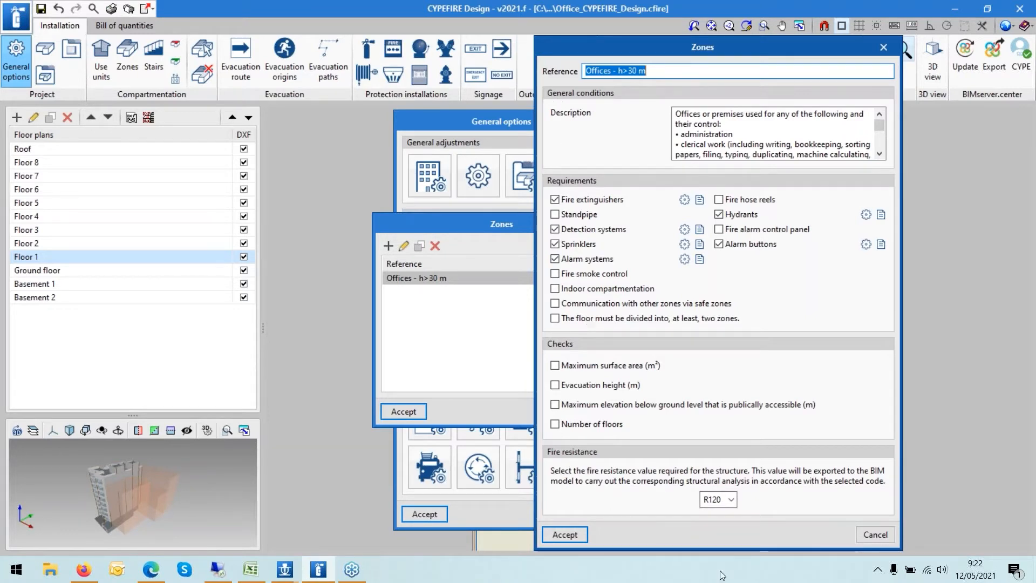
{"action": "left_click", "coordinate": [875, 534]}
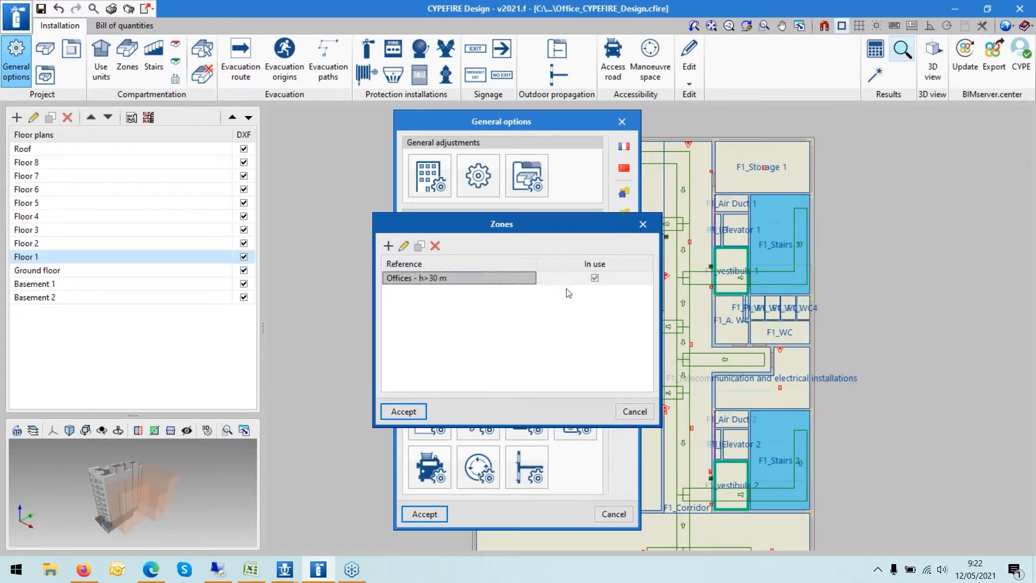
{"action": "left_click", "coordinate": [420, 410]}
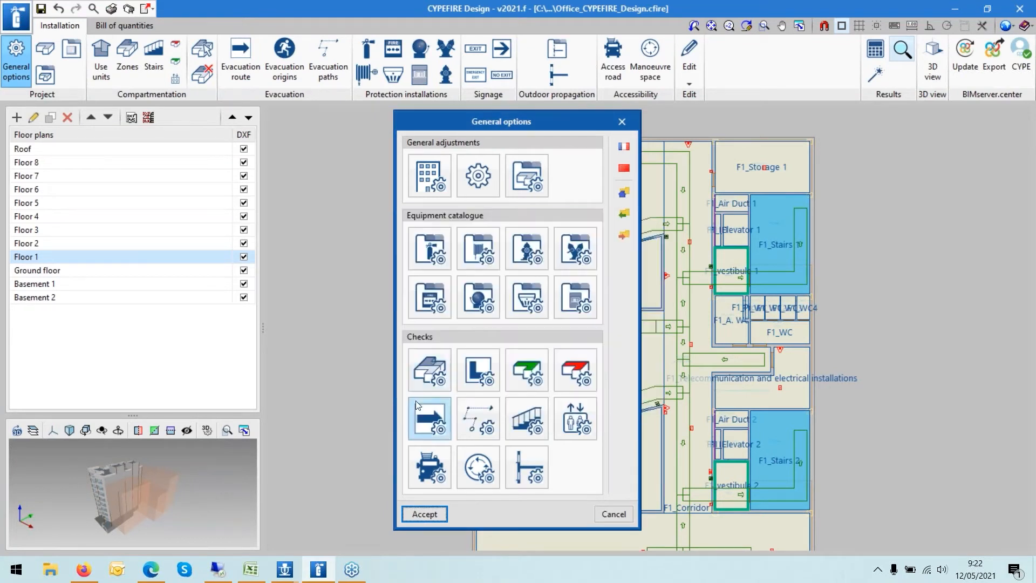
- Open the indoor compartmentation check and start a new entry to review its options, then cancel
{"action": "left_click", "coordinate": [467, 366]}
{"action": "left_click", "coordinate": [388, 246]}
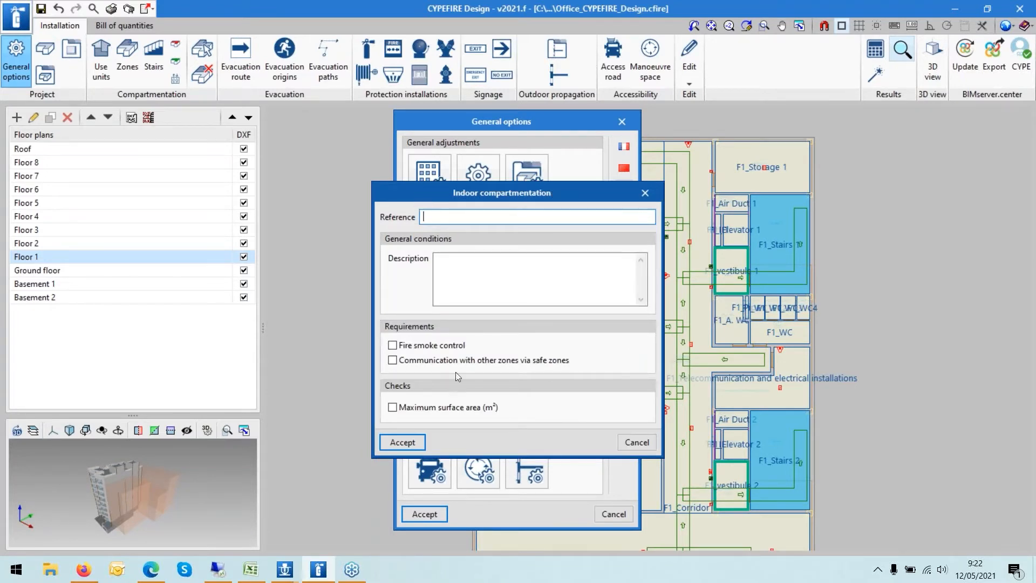
{"action": "left_click", "coordinate": [441, 407]}
{"action": "left_click", "coordinate": [441, 408]}
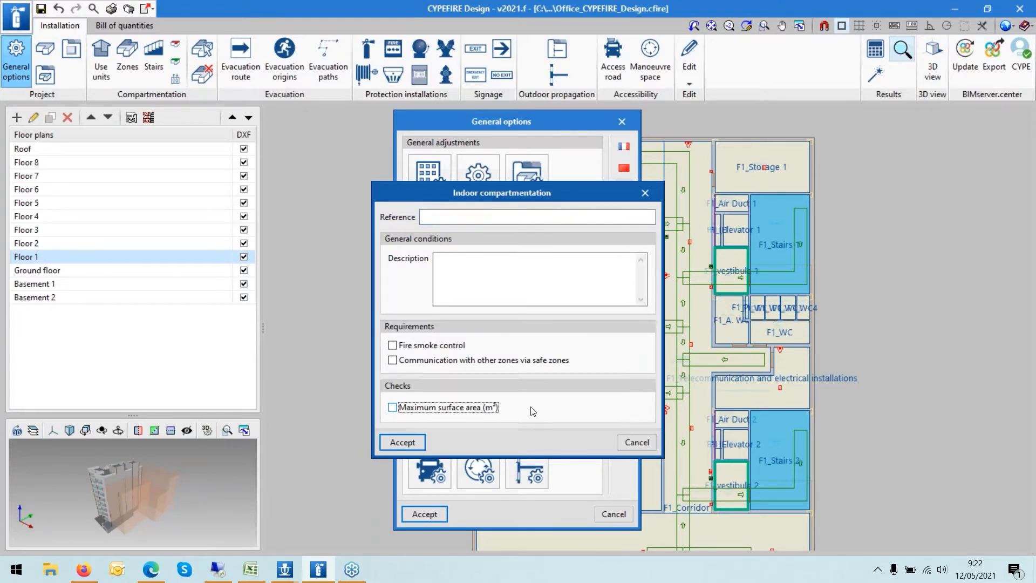
{"action": "left_click", "coordinate": [637, 442]}
{"action": "left_click", "coordinate": [643, 224]}
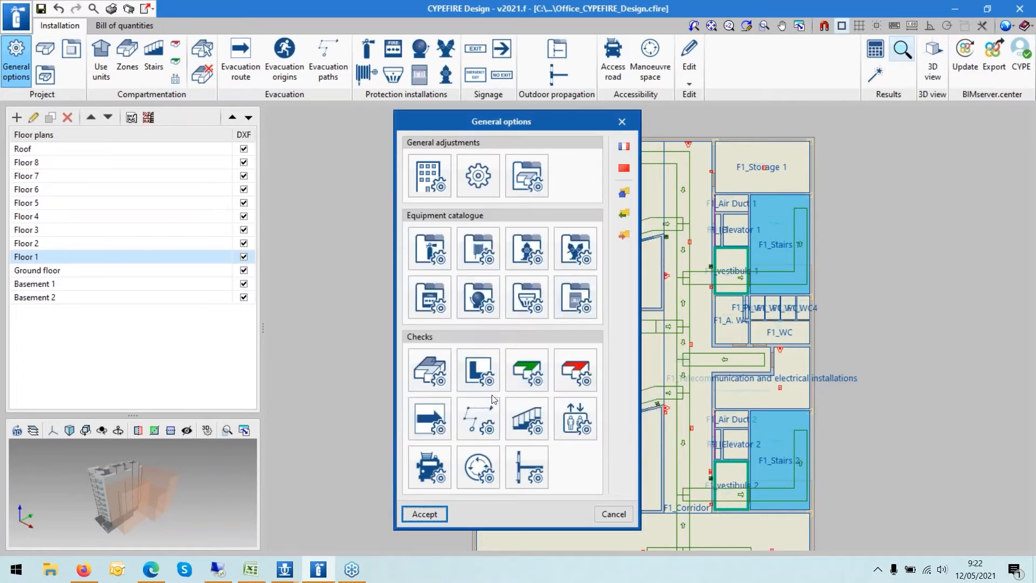
- Open the Protected lobby safe zone and read its fire smoke control note, then cancel out
{"action": "left_click", "coordinate": [527, 378]}
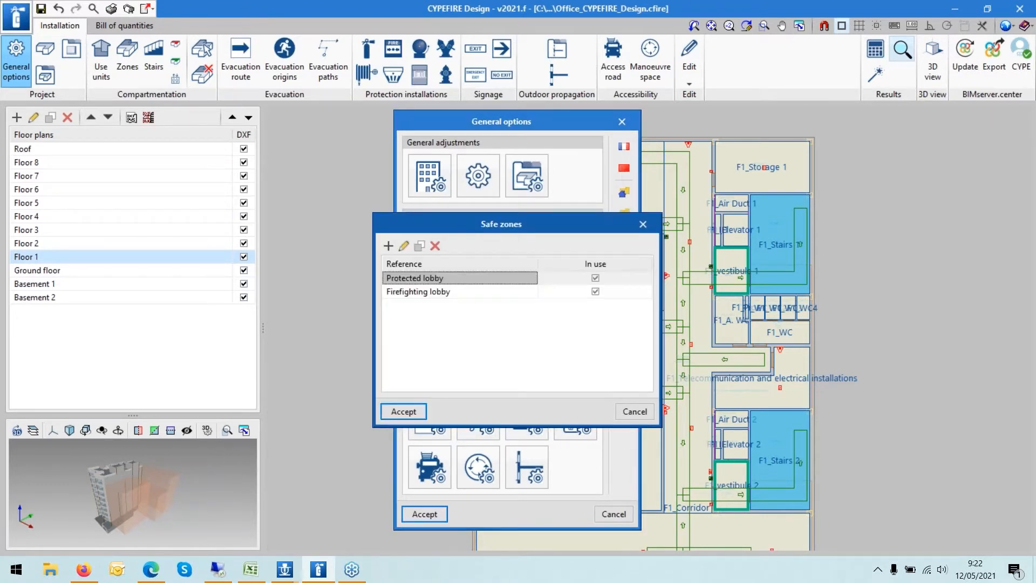
{"action": "left_click", "coordinate": [403, 246]}
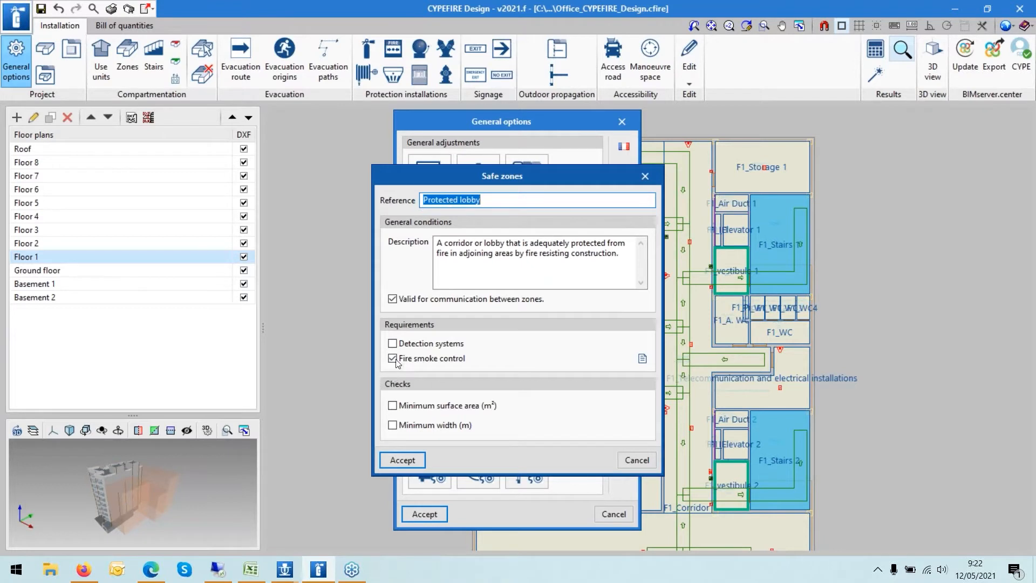
{"action": "left_click", "coordinate": [642, 358]}
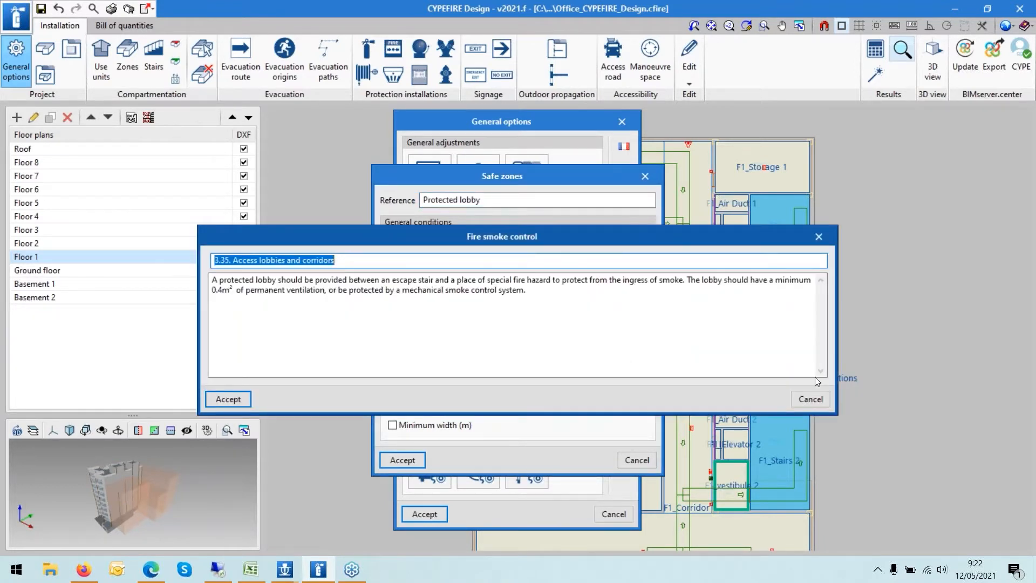
{"action": "left_click", "coordinate": [810, 399]}
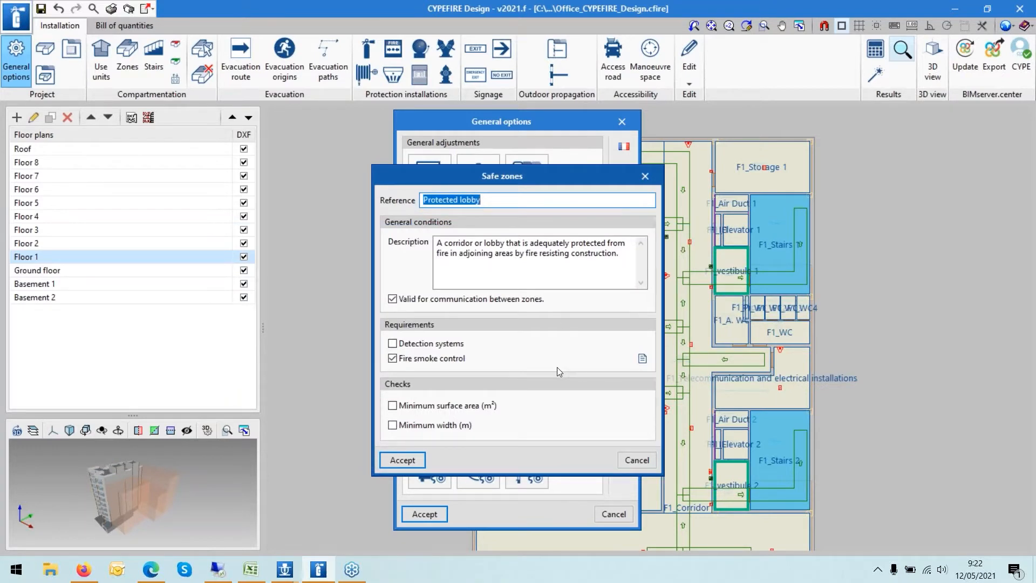
{"action": "left_click", "coordinate": [636, 460]}
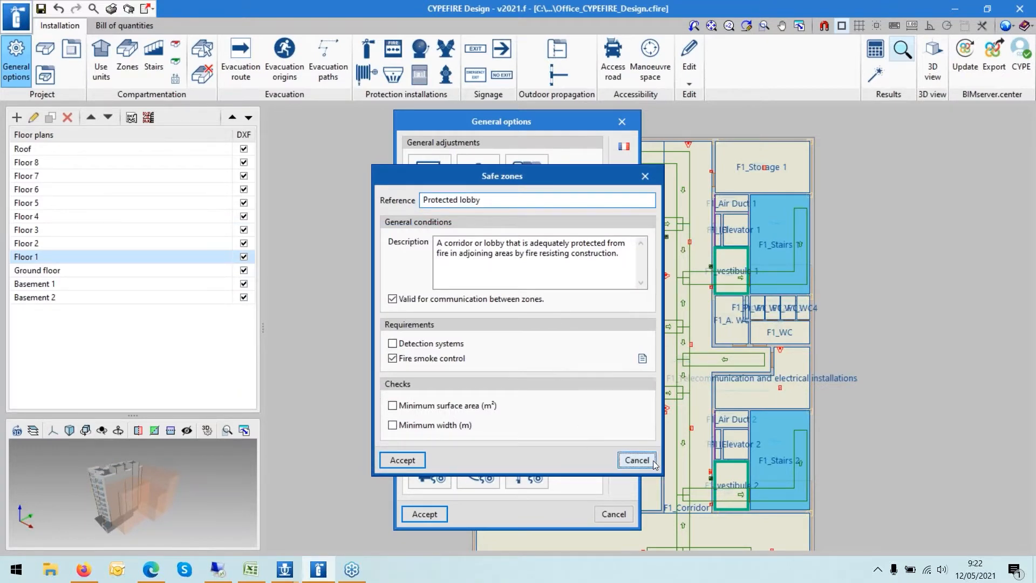
{"action": "left_click", "coordinate": [650, 415]}
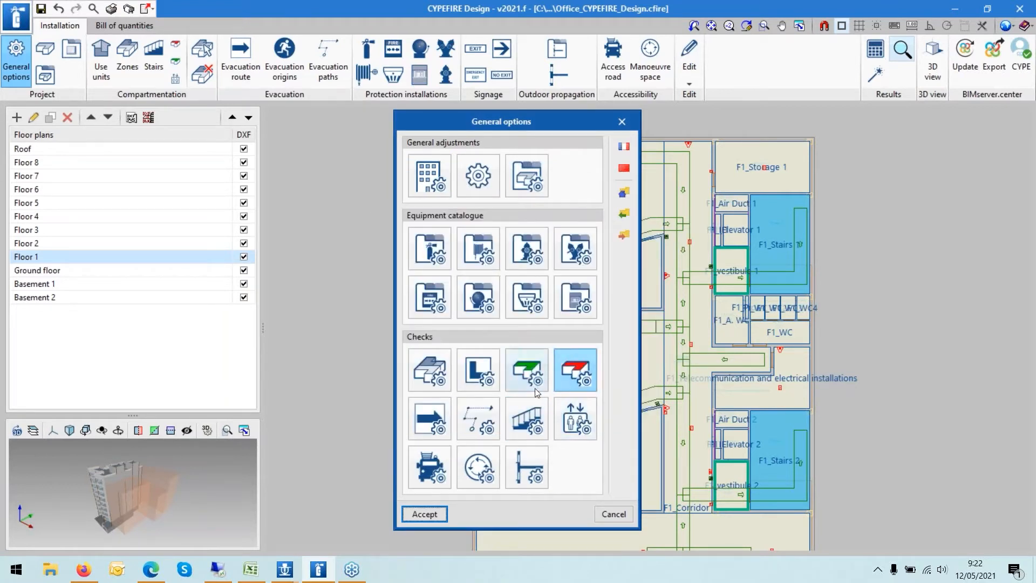
- Open the risk zones check and start a new risk zone to review its requirements, then close
{"action": "left_click", "coordinate": [574, 381]}
{"action": "left_click", "coordinate": [388, 246]}
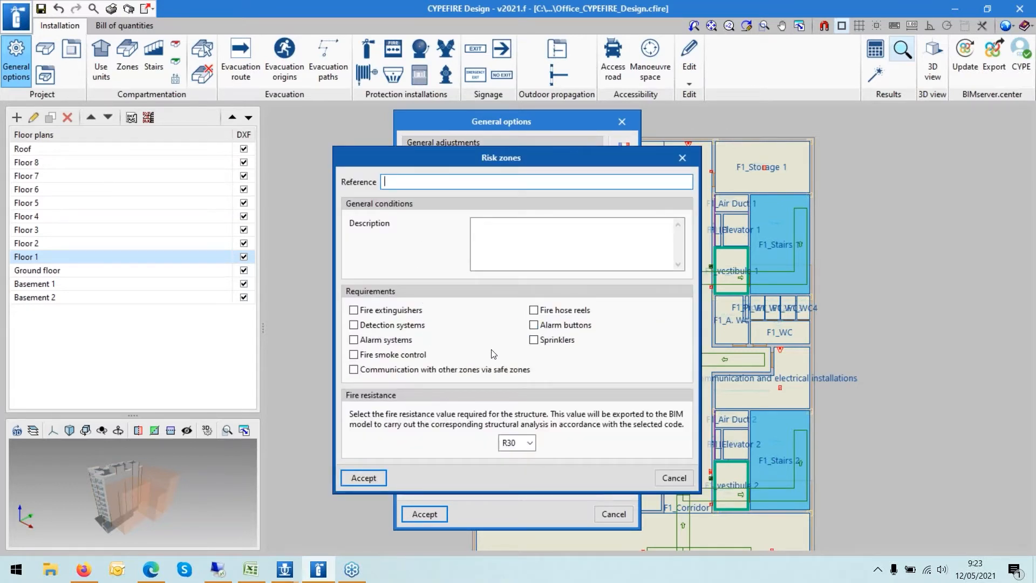
{"action": "left_click", "coordinate": [532, 342]}
{"action": "left_click", "coordinate": [682, 157]}
{"action": "left_click", "coordinate": [634, 411]}
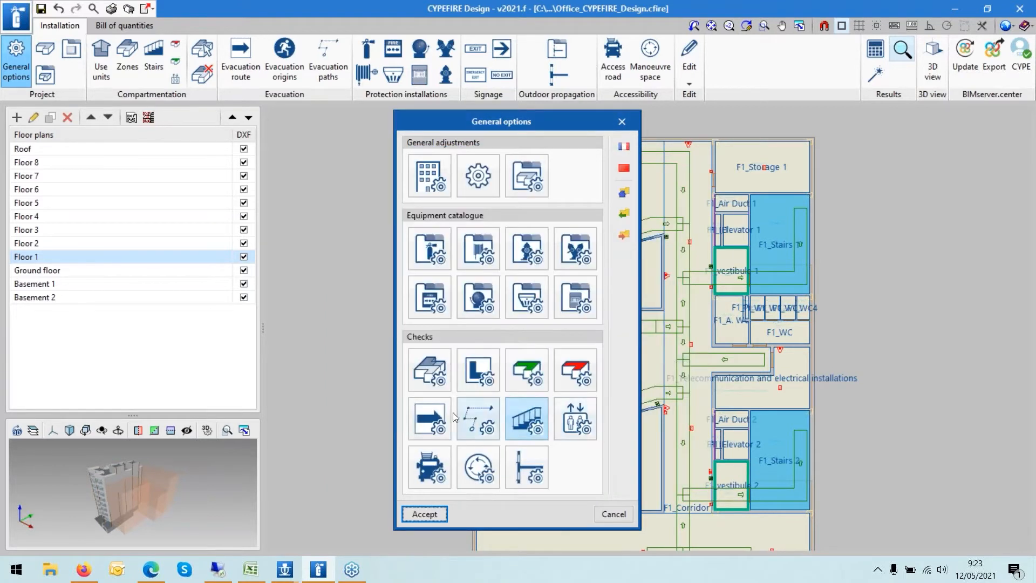
- Open the Escape routes evacuation route and inspect its minimum width table, then close the table
{"action": "left_click", "coordinate": [441, 413]}
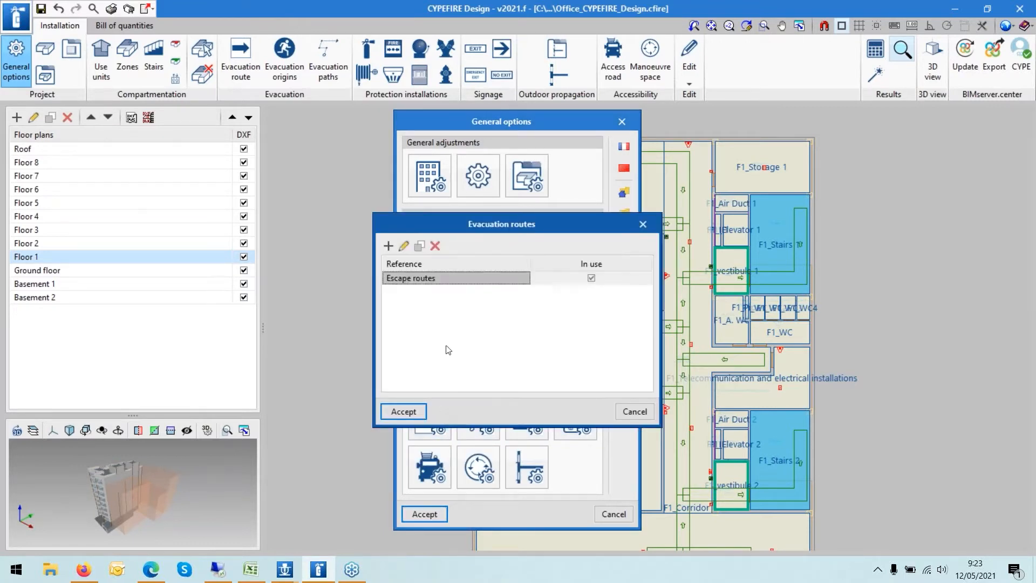
{"action": "left_click", "coordinate": [402, 243]}
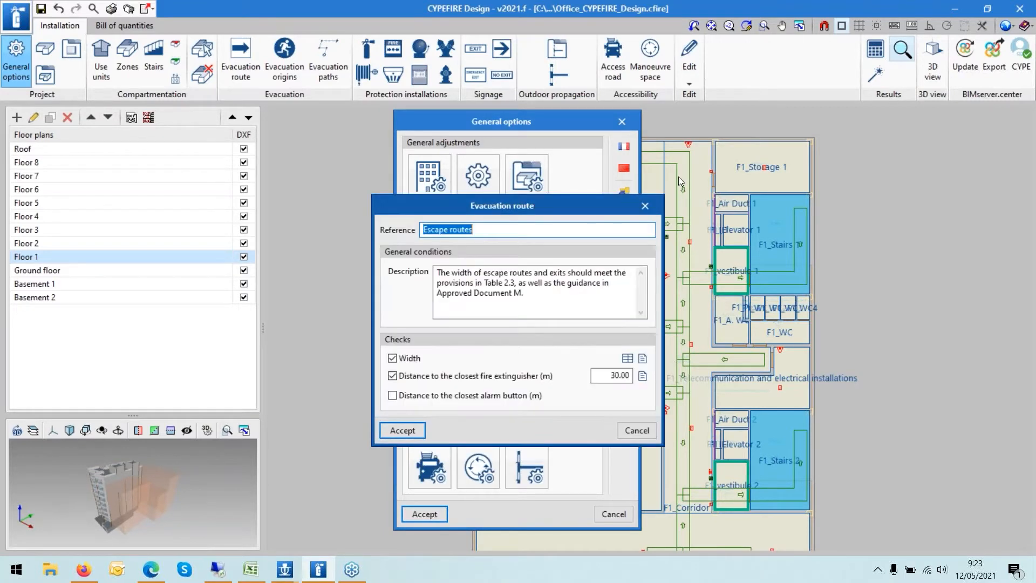
{"action": "left_click", "coordinate": [628, 359]}
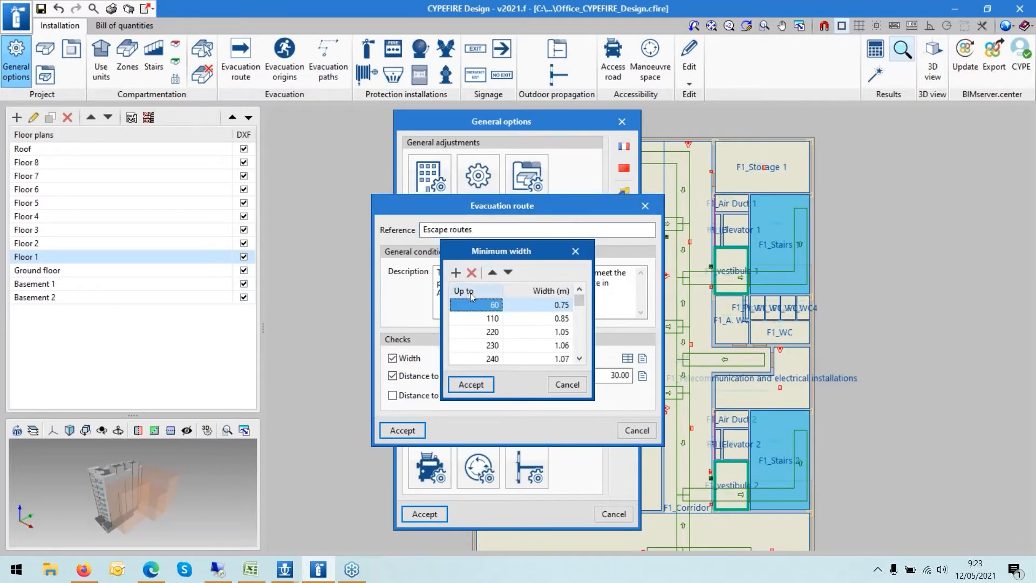
{"action": "left_click", "coordinate": [583, 253]}
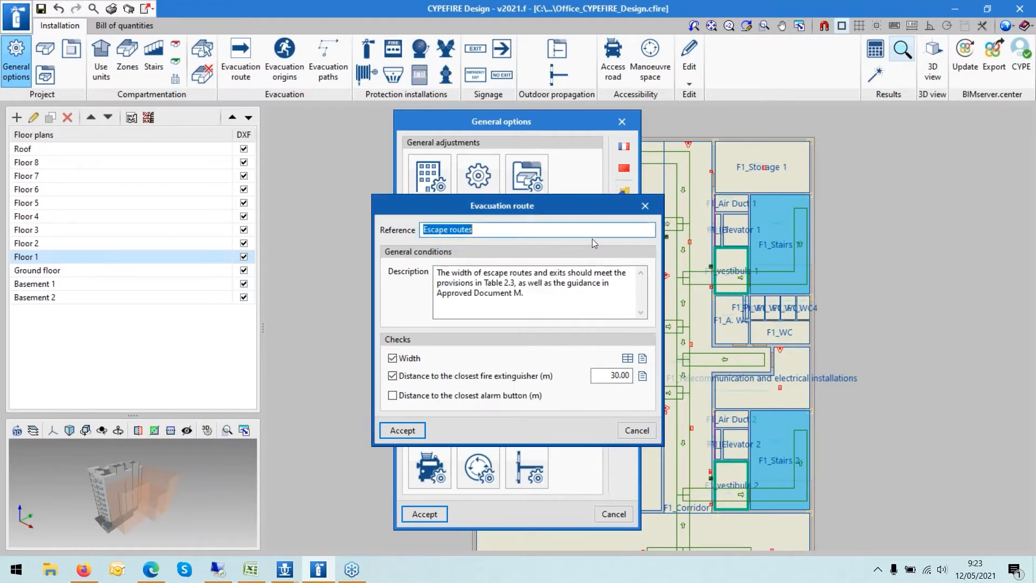
- Close the evacuation route and route list dialogs, then accept the general options
{"action": "left_click", "coordinate": [641, 207]}
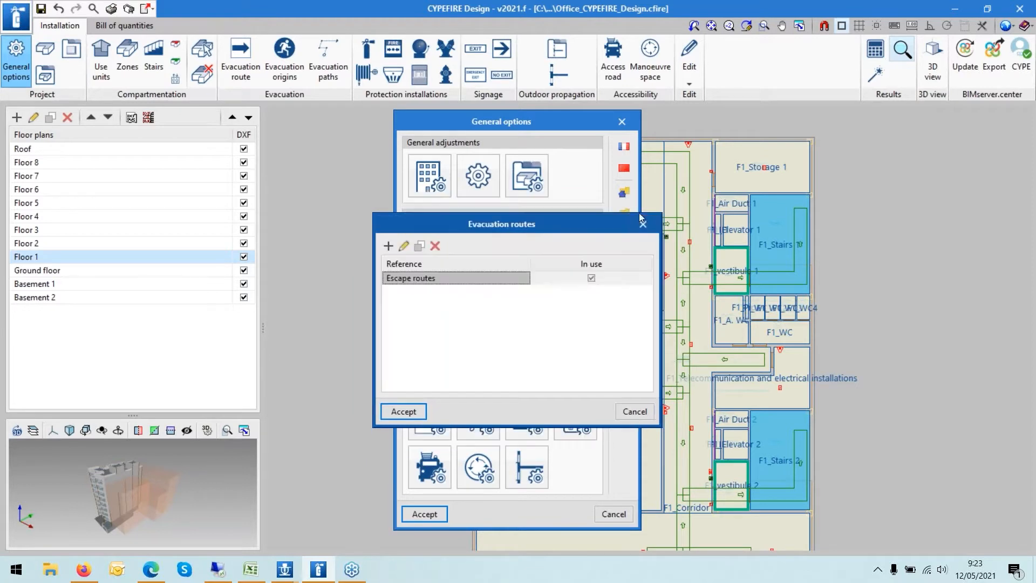
{"action": "left_click", "coordinate": [628, 411]}
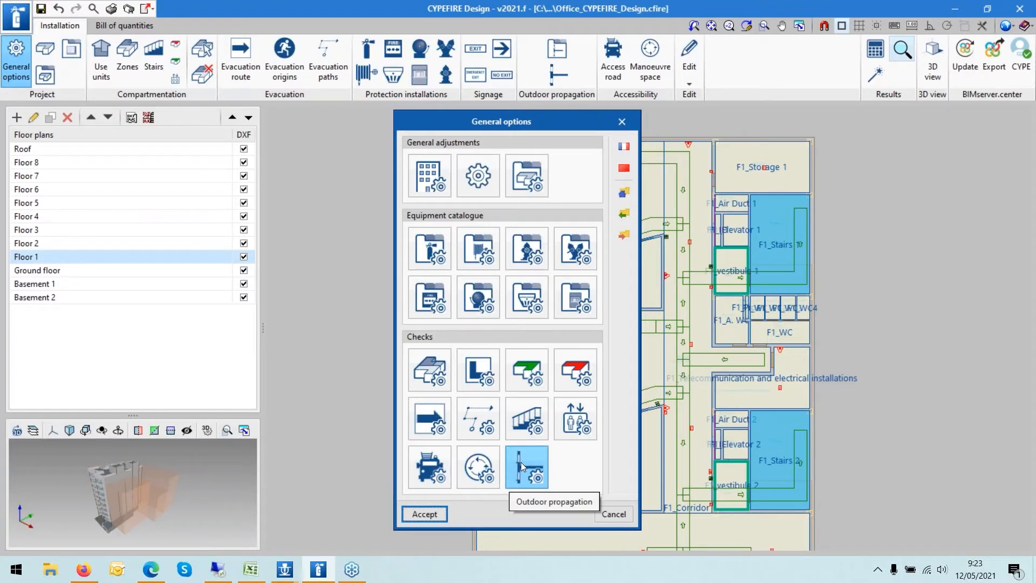
{"action": "left_click", "coordinate": [424, 514]}
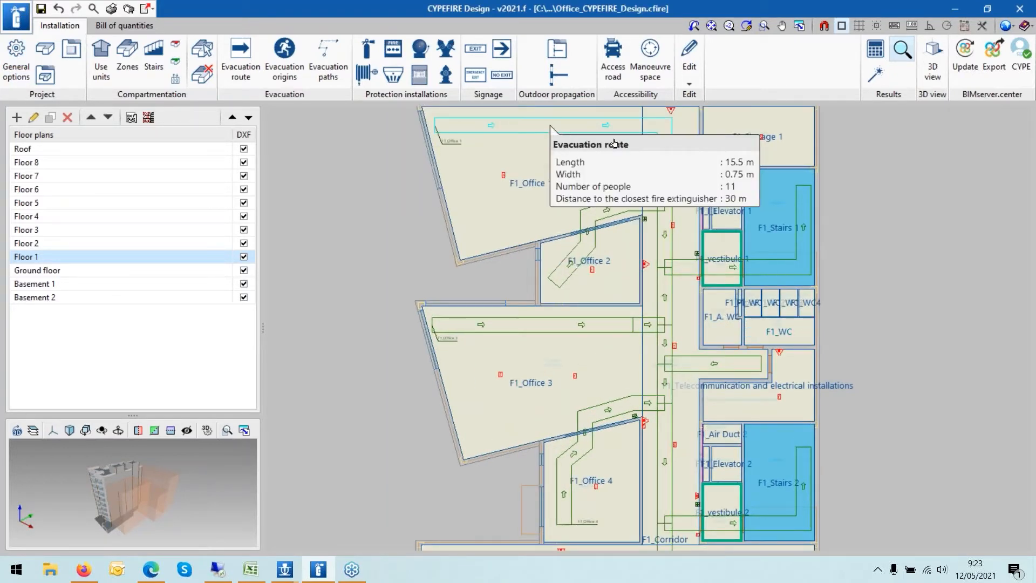
- Update the project results and accept the analysis message and the office space dialog
{"action": "scroll", "coordinate": [613, 152], "scroll_direction": "up", "scroll_amount": 1}
{"action": "scroll", "coordinate": [613, 154], "scroll_direction": "up", "scroll_amount": 1}
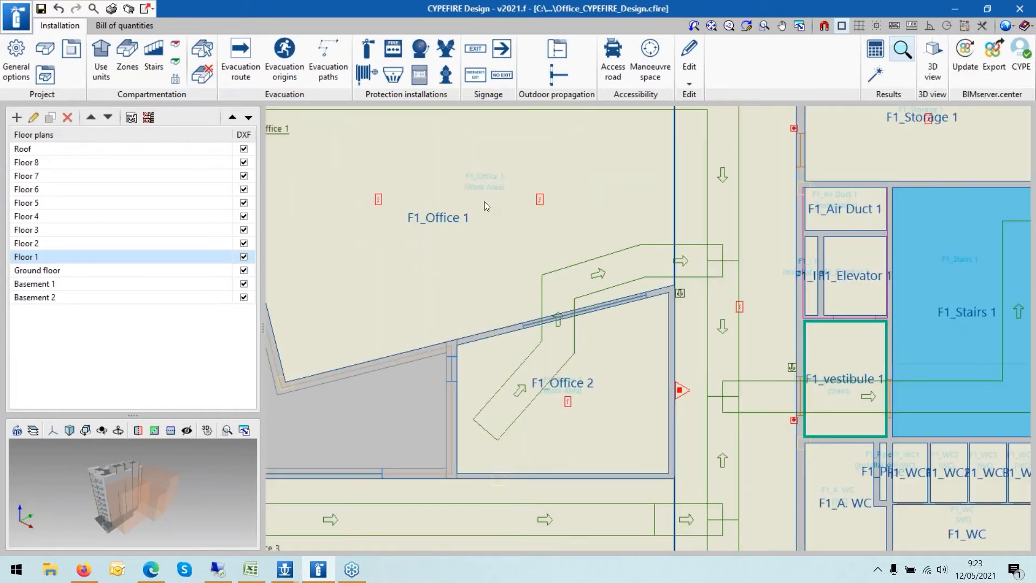
{"action": "scroll", "coordinate": [484, 202], "scroll_direction": "down", "scroll_amount": 2}
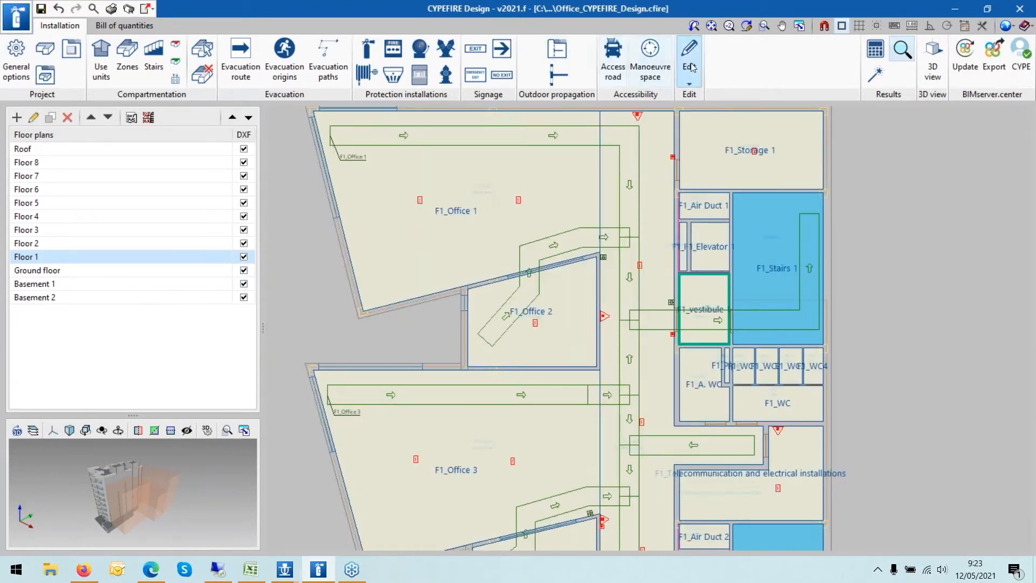
{"action": "left_click", "coordinate": [875, 53]}
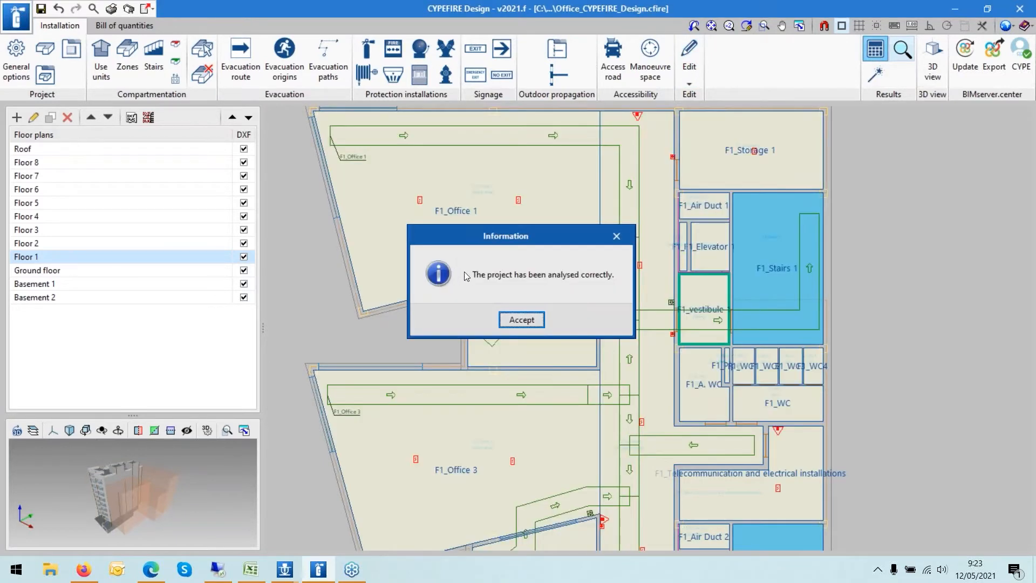
{"action": "left_click_drag", "start_coordinate": [476, 275], "coordinate": [622, 274]}
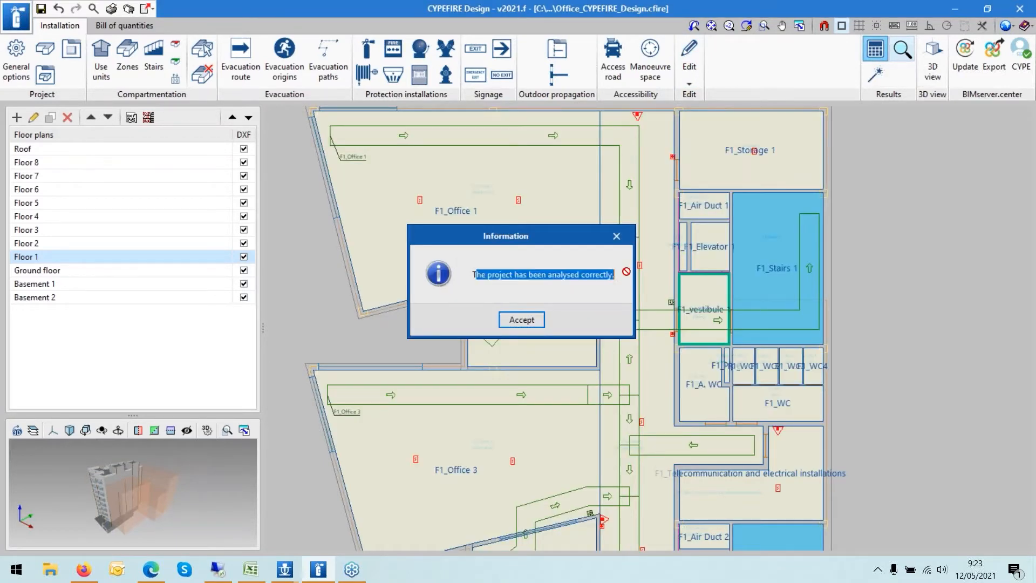
{"action": "left_click", "coordinate": [521, 319]}
{"action": "double_click", "coordinate": [522, 319]}
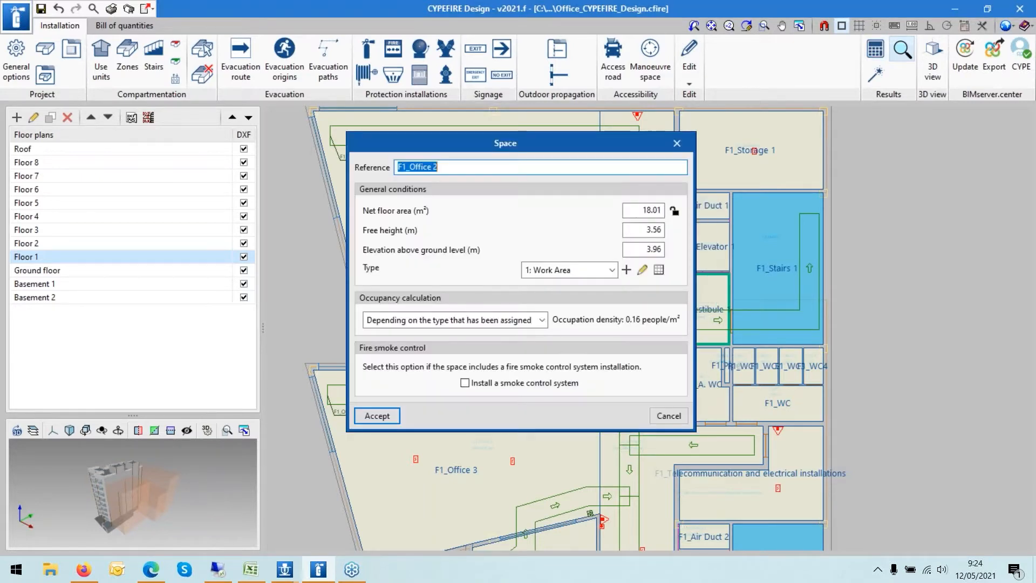
{"action": "left_click", "coordinate": [377, 415]}
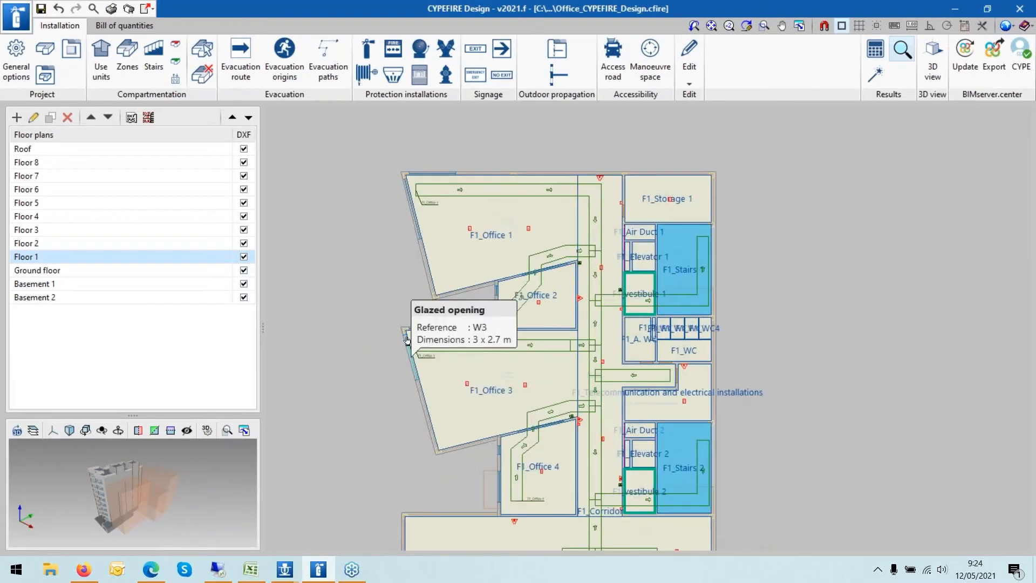
- Display Floor 2, open the project drawings and start a new drawing
{"action": "scroll", "coordinate": [513, 363], "scroll_direction": "down", "scroll_amount": 1}
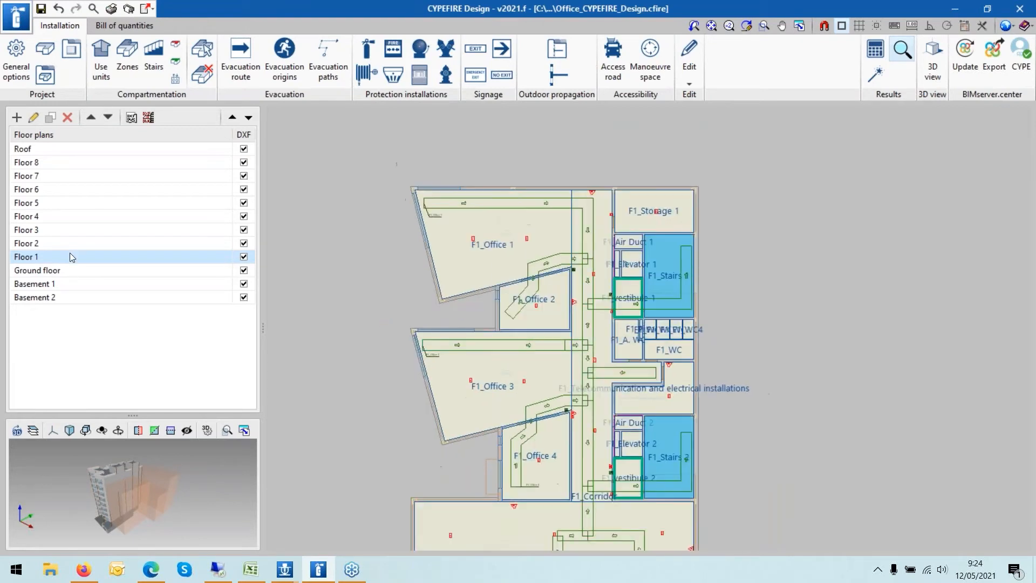
{"action": "left_click", "coordinate": [70, 242]}
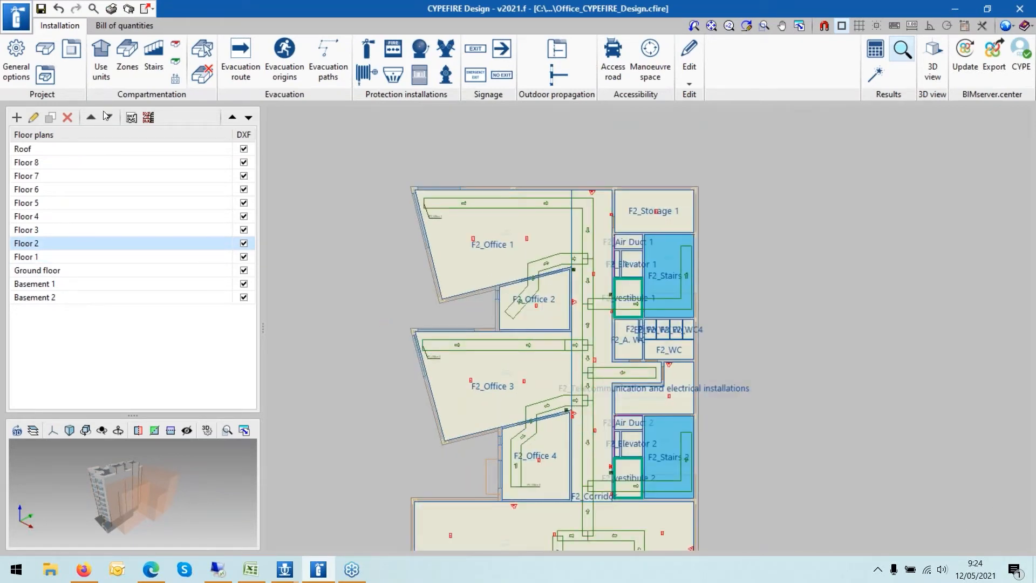
{"action": "left_click", "coordinate": [128, 12]}
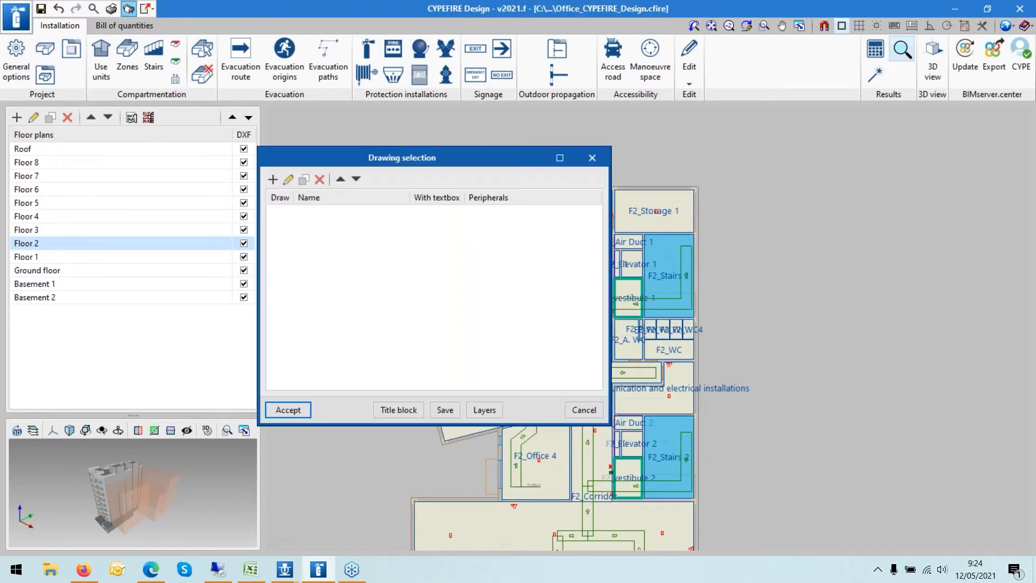
{"action": "left_click", "coordinate": [272, 179]}
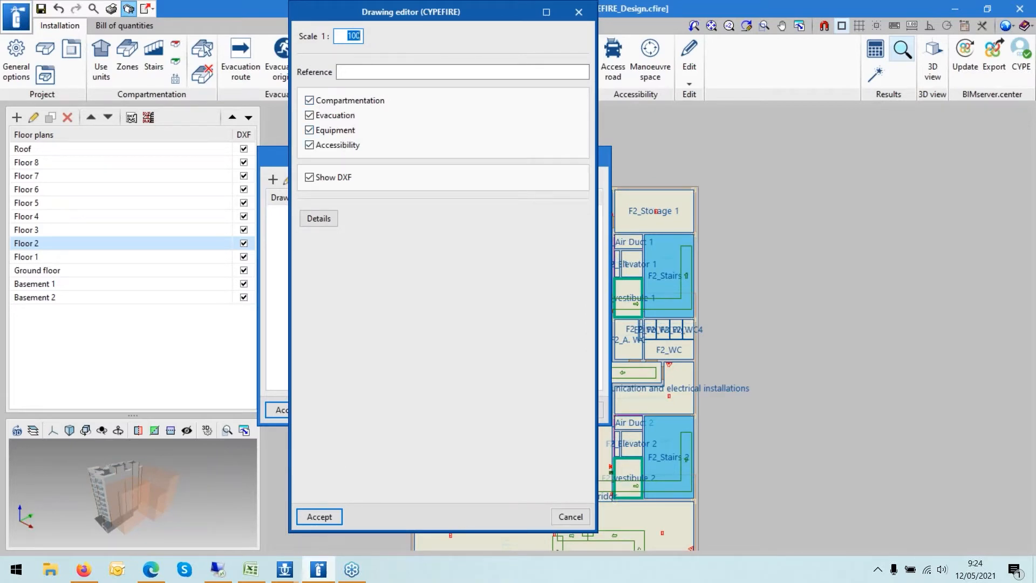
- Name the new drawing P, keeping compartmentation, evacuation, equipment and accessibility checked, and accept it
{"action": "left_click", "coordinate": [309, 120]}
{"action": "left_click", "coordinate": [310, 129]}
{"action": "left_click", "coordinate": [312, 114]}
{"action": "left_click", "coordinate": [311, 131]}
{"action": "left_click", "coordinate": [319, 516]}
{"action": "left_click", "coordinate": [442, 303]}
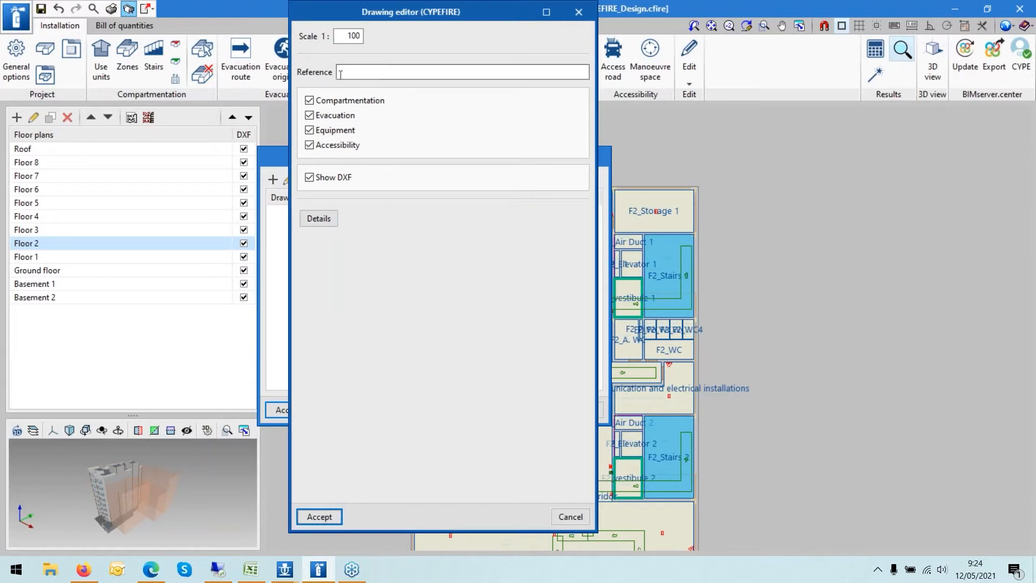
{"action": "left_click", "coordinate": [349, 67]}
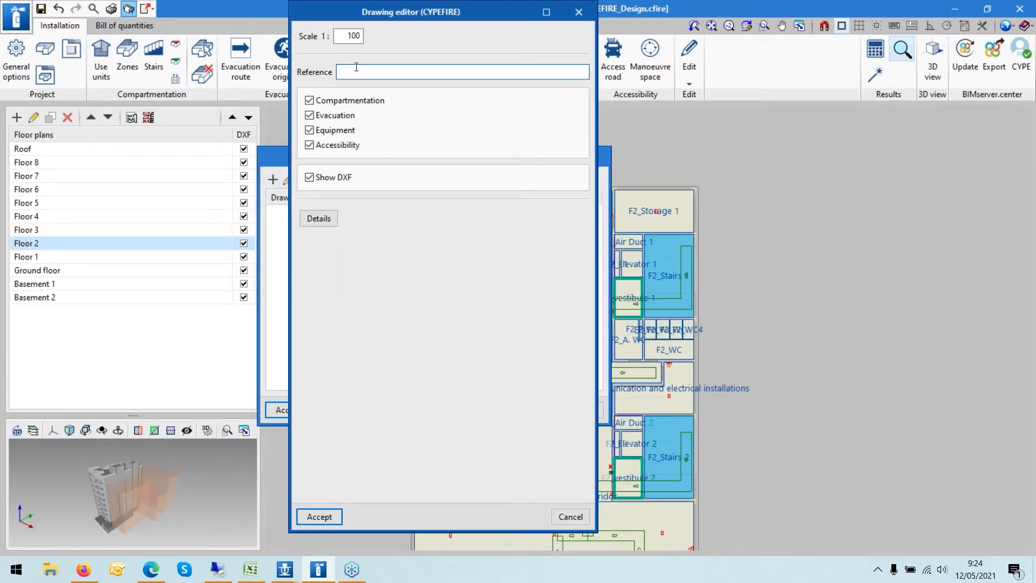
{"action": "type", "text": "PL"}
{"action": "key", "text": "BackSpace"}
{"action": "left_click", "coordinate": [320, 517]}
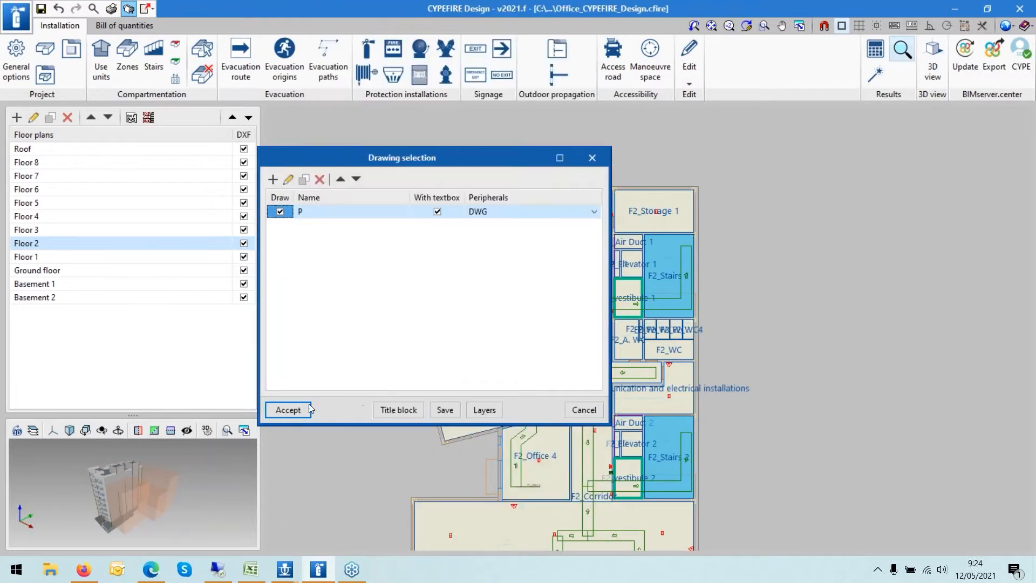
- Review the output peripheral options available for drawing P, keeping DWG
{"action": "left_click", "coordinate": [507, 215]}
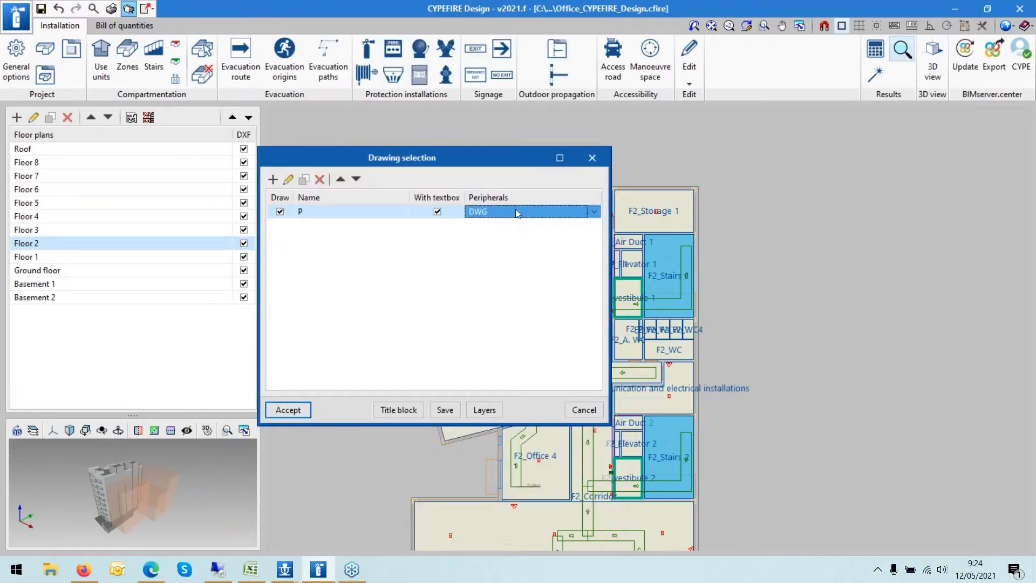
{"action": "left_click", "coordinate": [516, 211]}
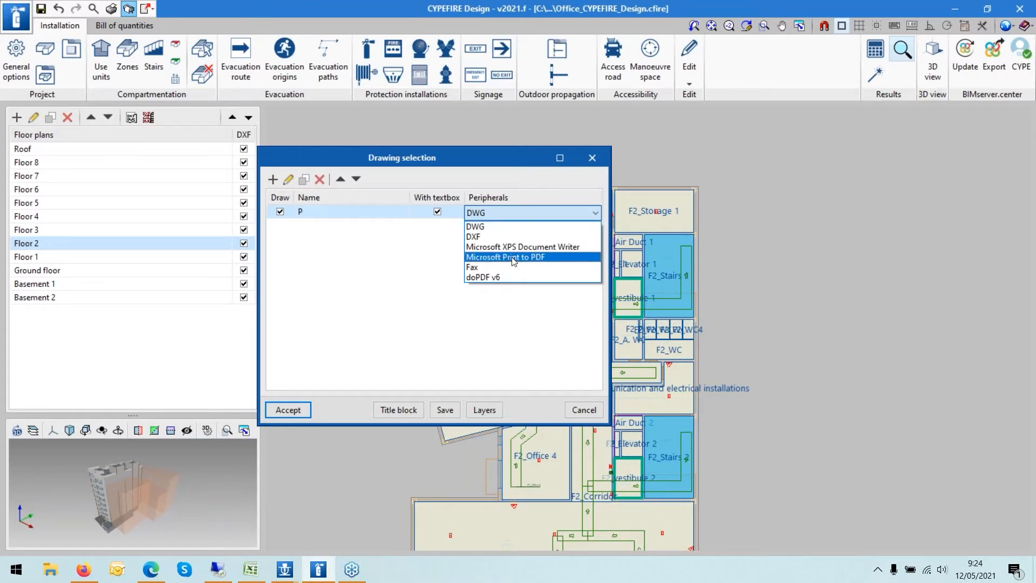
{"action": "left_click", "coordinate": [471, 179]}
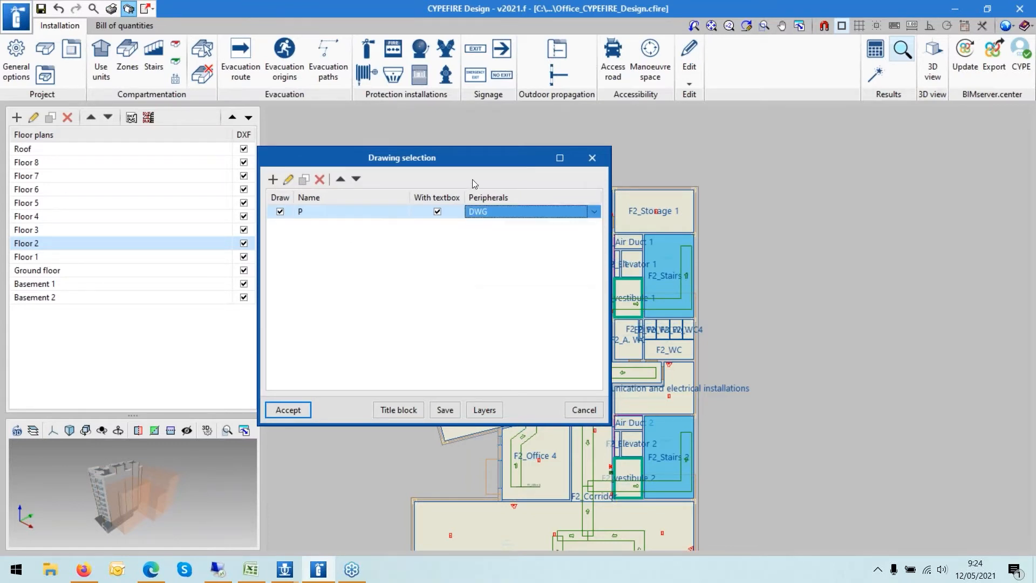
- Compose the drawings and show the detail of all the drawings on the sheets
{"action": "left_click", "coordinate": [289, 410]}
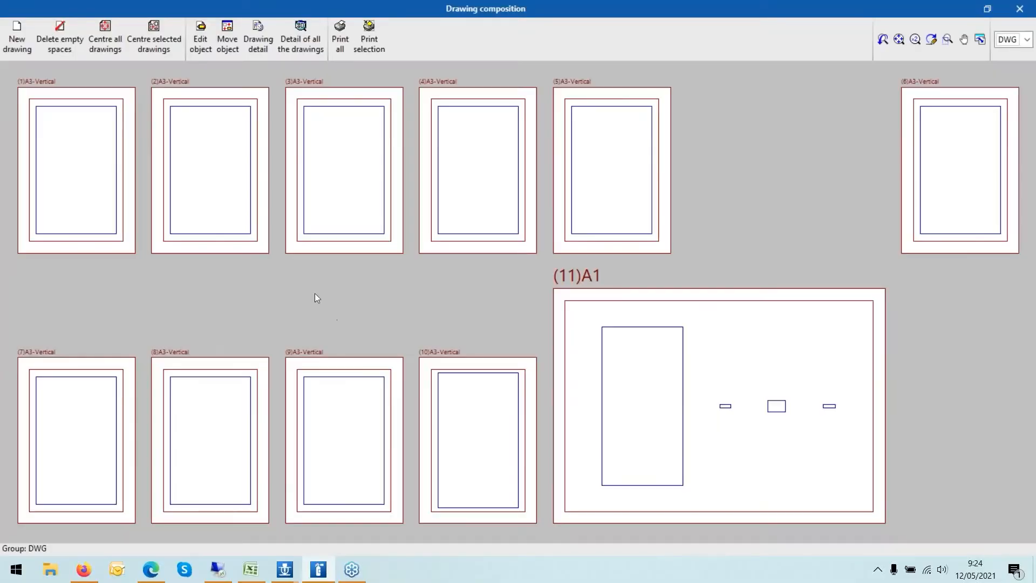
{"action": "left_click", "coordinate": [301, 45]}
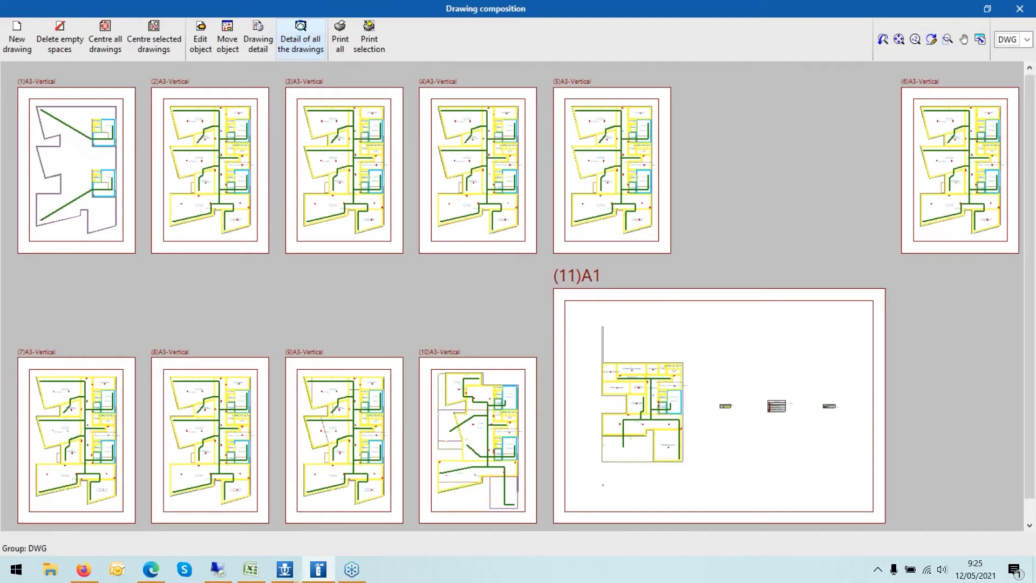
- Zoom into the composed drawing sheets to examine the floor plans
{"action": "scroll", "coordinate": [62, 133], "scroll_direction": "up", "scroll_amount": 1}
{"action": "scroll", "coordinate": [150, 162], "scroll_direction": "up", "scroll_amount": 4}
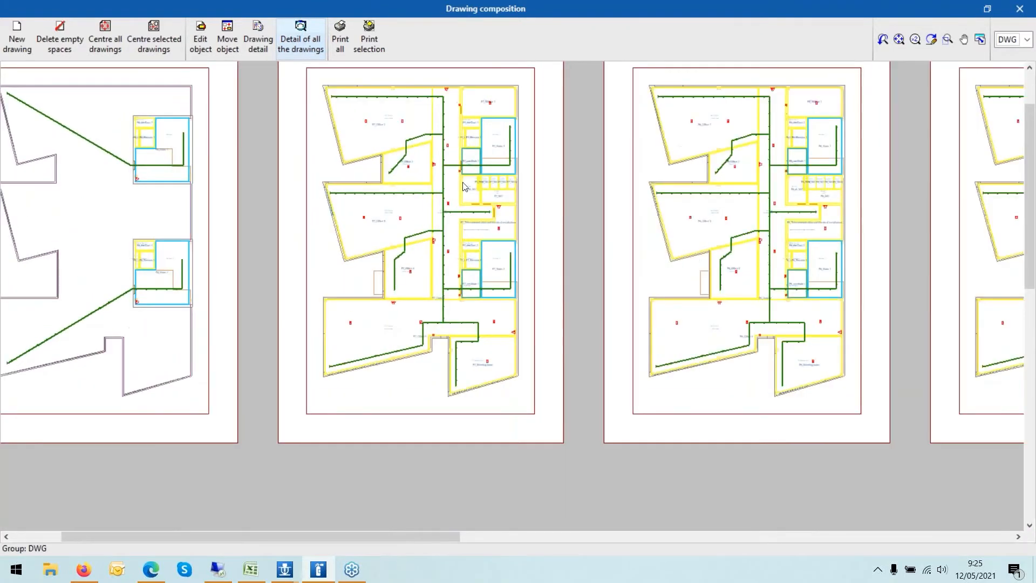
{"action": "scroll", "coordinate": [525, 319], "scroll_direction": "up", "scroll_amount": 4}
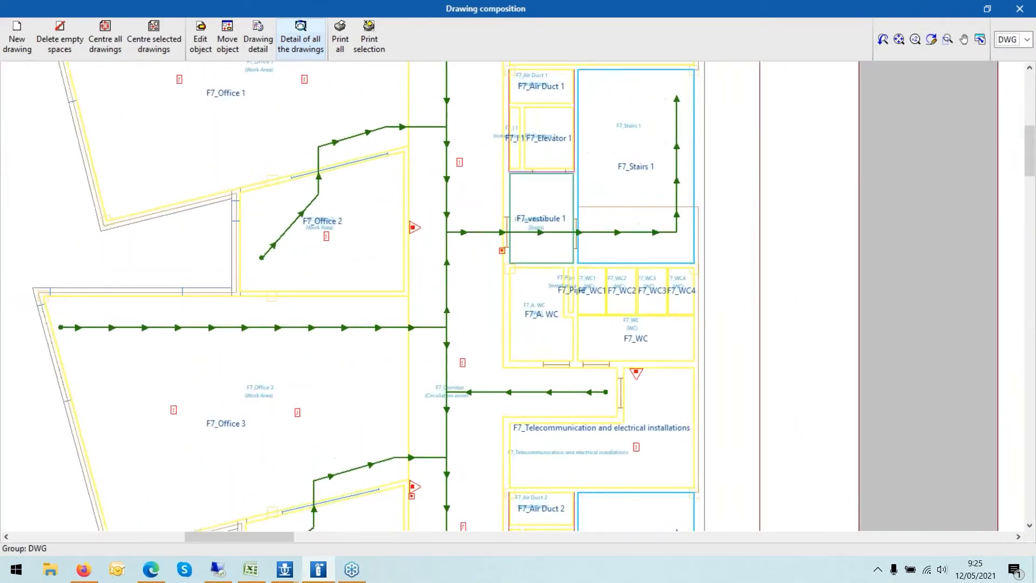
{"action": "scroll", "coordinate": [524, 319], "scroll_direction": "down", "scroll_amount": 3}
{"action": "scroll", "coordinate": [440, 250], "scroll_direction": "up", "scroll_amount": 5}
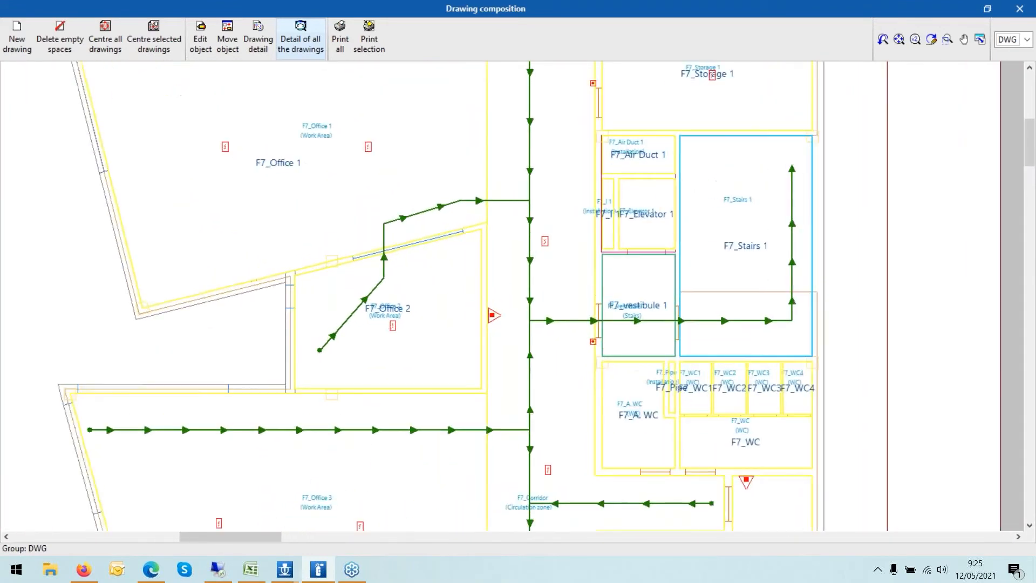
{"action": "scroll", "coordinate": [488, 149], "scroll_direction": "down", "scroll_amount": 10}
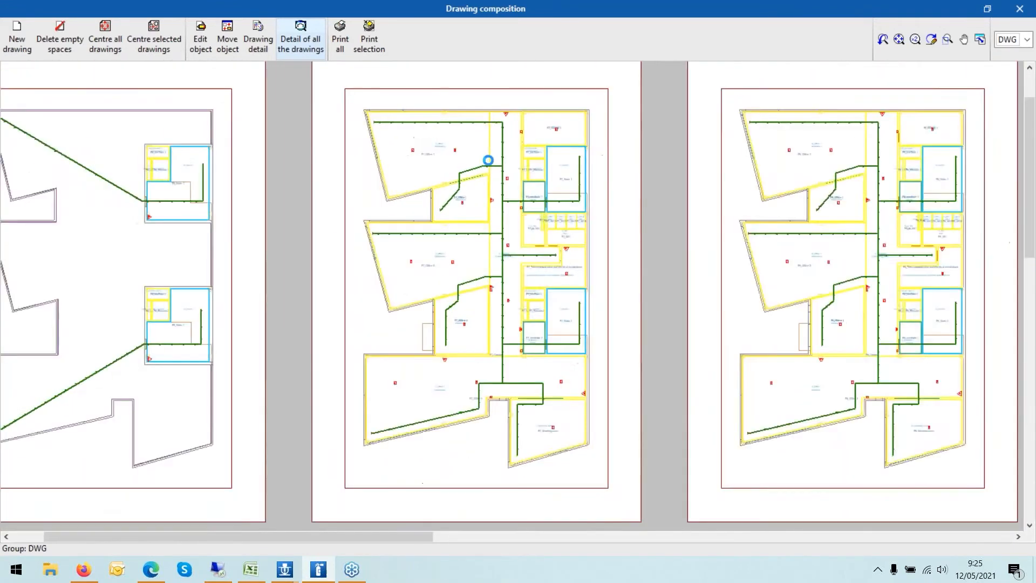
{"action": "scroll", "coordinate": [485, 159], "scroll_direction": "down", "scroll_amount": 4}
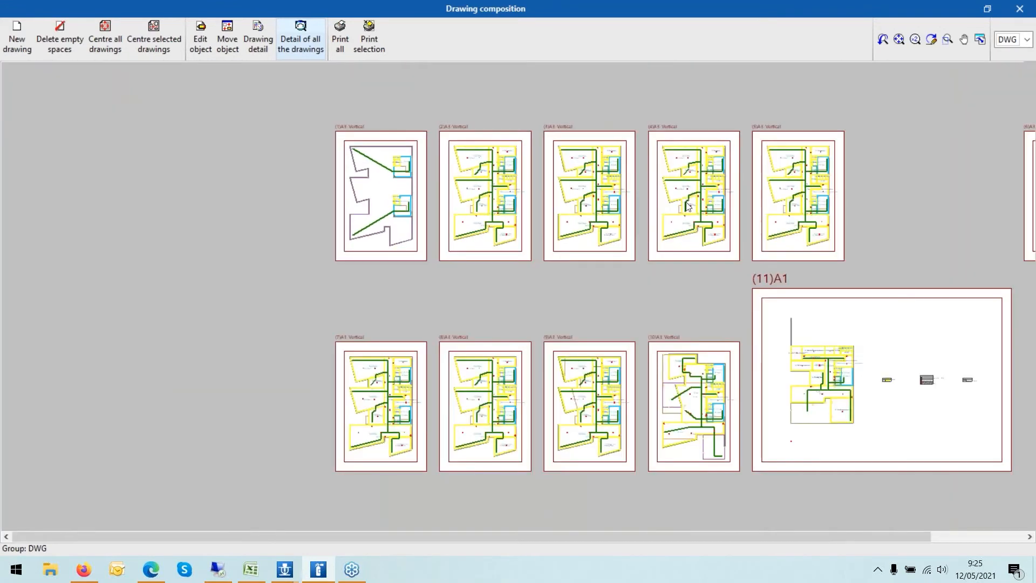
{"action": "scroll", "coordinate": [963, 315], "scroll_direction": "up", "scroll_amount": 5}
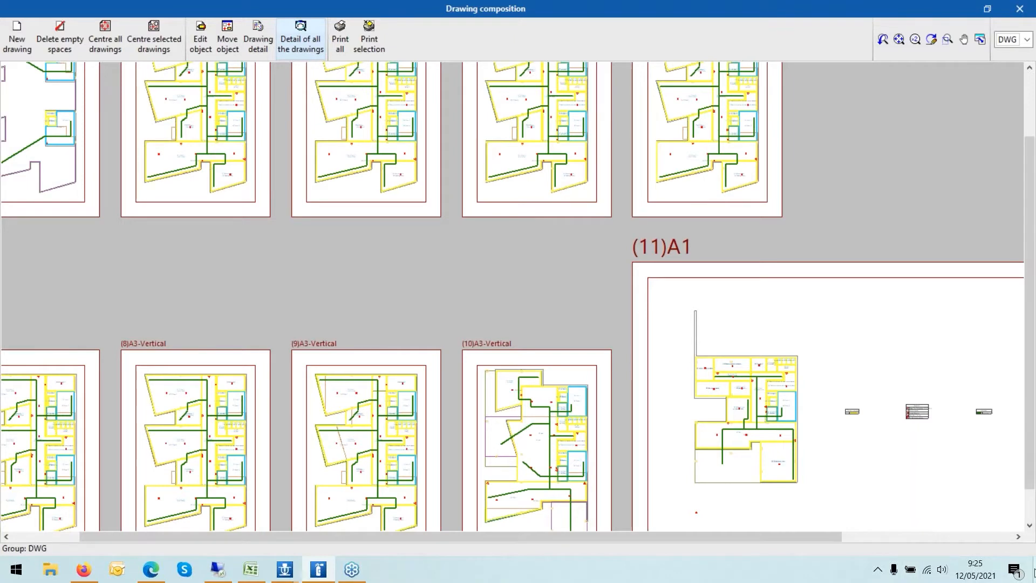
- Close the drawing composition and drawing selection, then minimize the program
{"action": "left_click", "coordinate": [1020, 9]}
{"action": "left_click", "coordinate": [585, 409]}
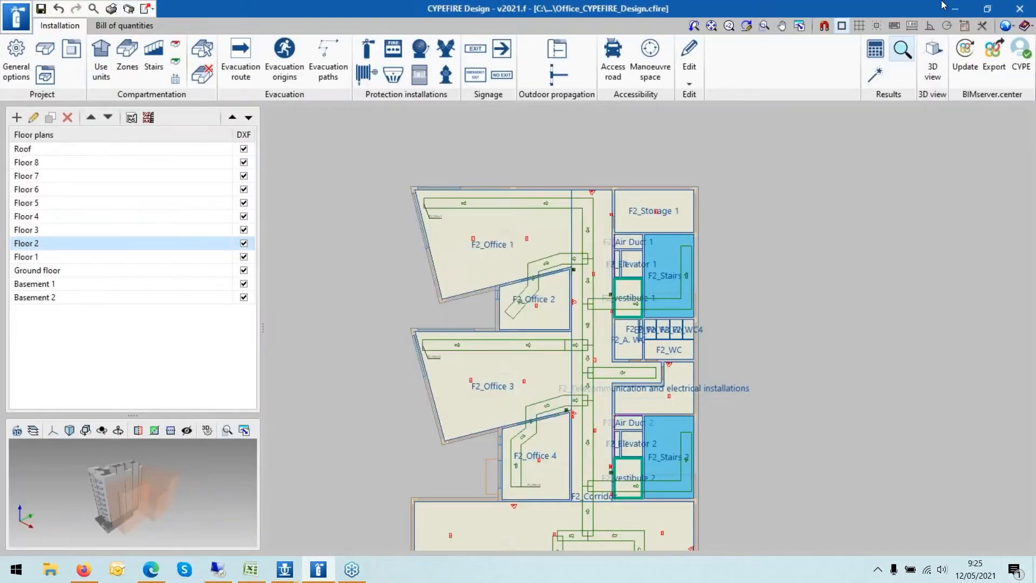
{"action": "left_click", "coordinate": [955, 9]}
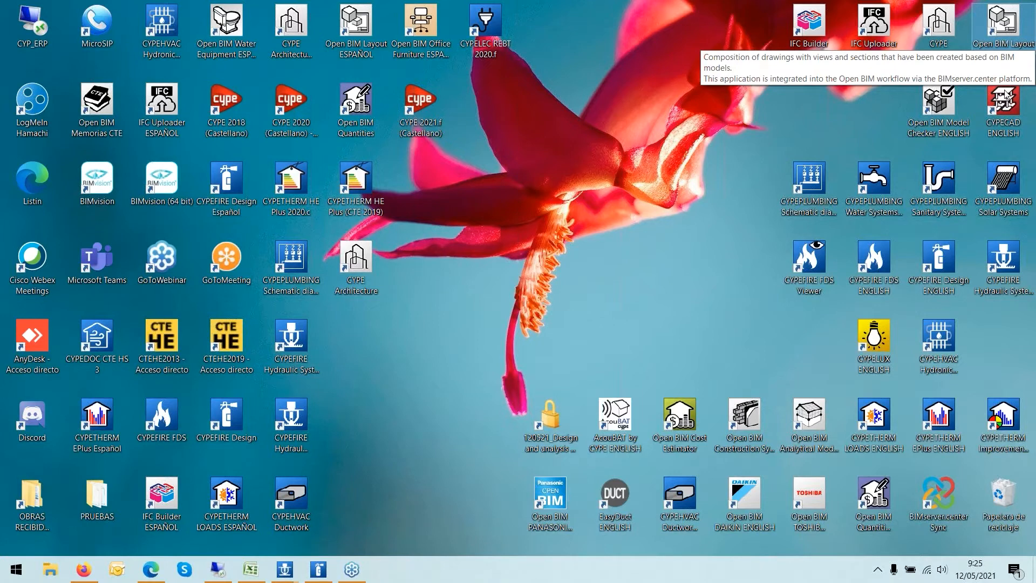
- Restore the program and open the IFC export to BIMserver.center, then cancel it
{"action": "left_click", "coordinate": [318, 569]}
{"action": "scroll", "coordinate": [749, 251], "scroll_direction": "down", "scroll_amount": 2}
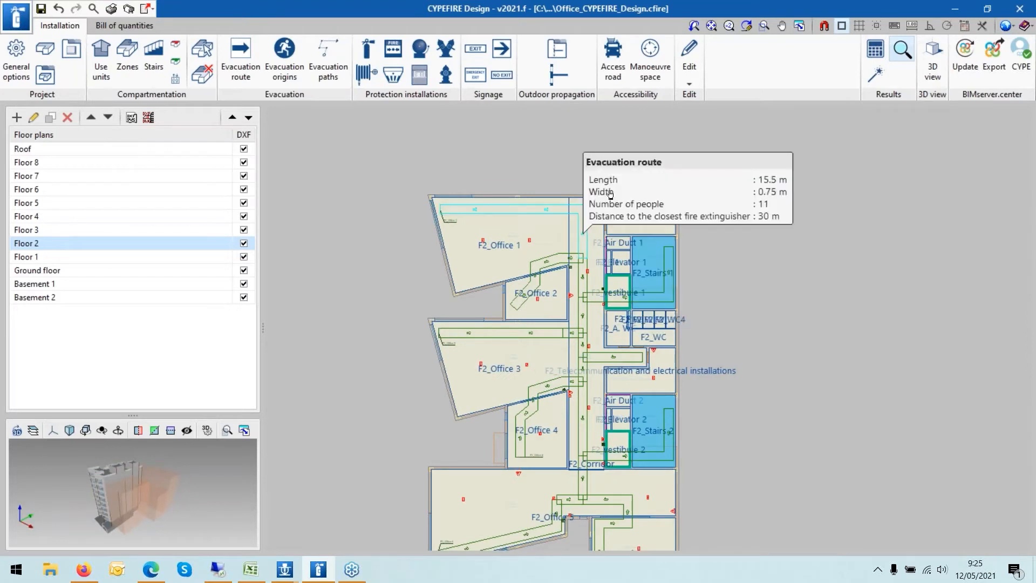
{"action": "scroll", "coordinate": [724, 256], "scroll_direction": "up", "scroll_amount": 1}
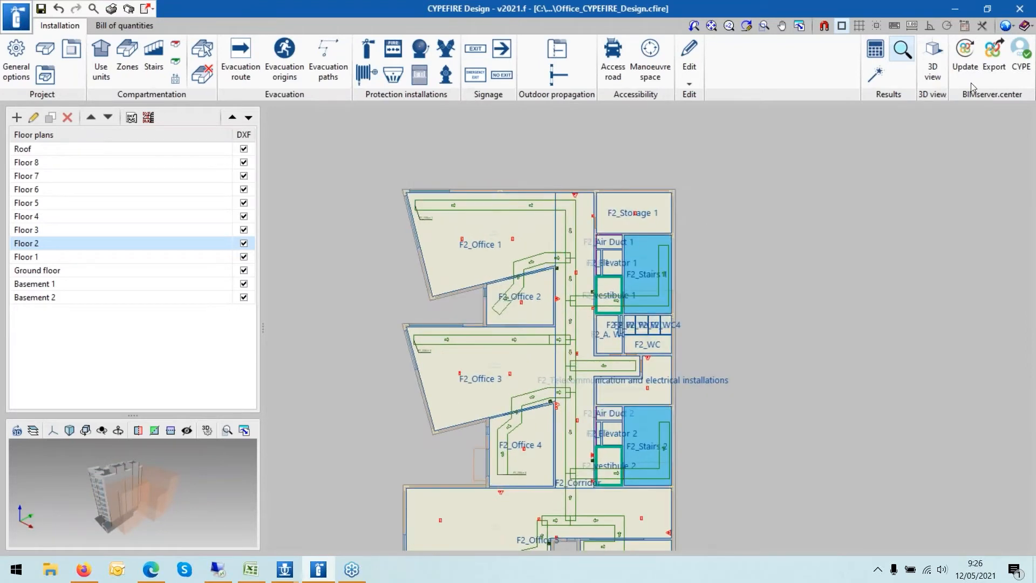
{"action": "left_click", "coordinate": [996, 69]}
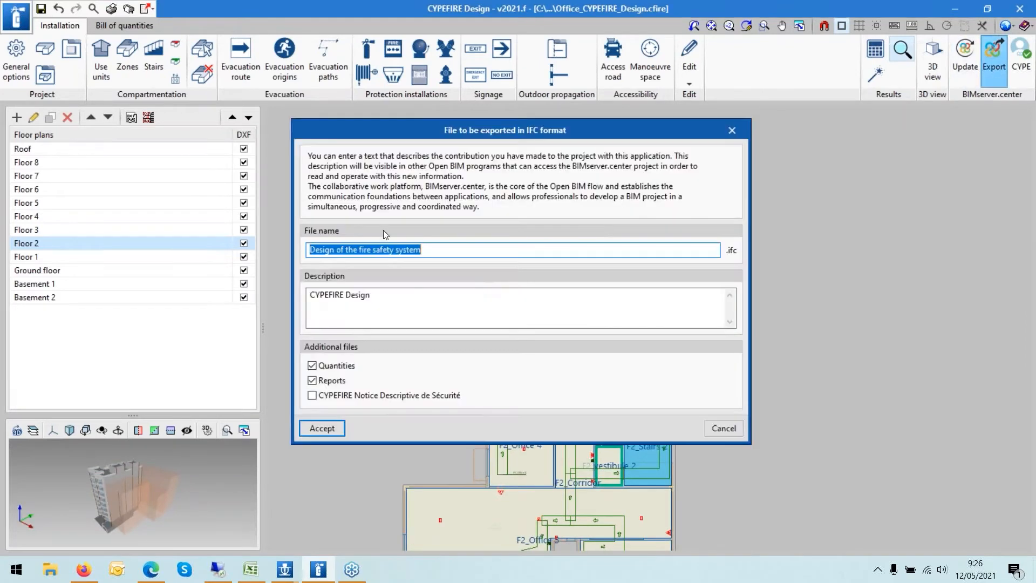
{"action": "left_click", "coordinate": [730, 431]}
- Switch to the browsers to show the BIMserver.center Store and the fire protection blog use case
{"action": "left_click", "coordinate": [150, 571]}
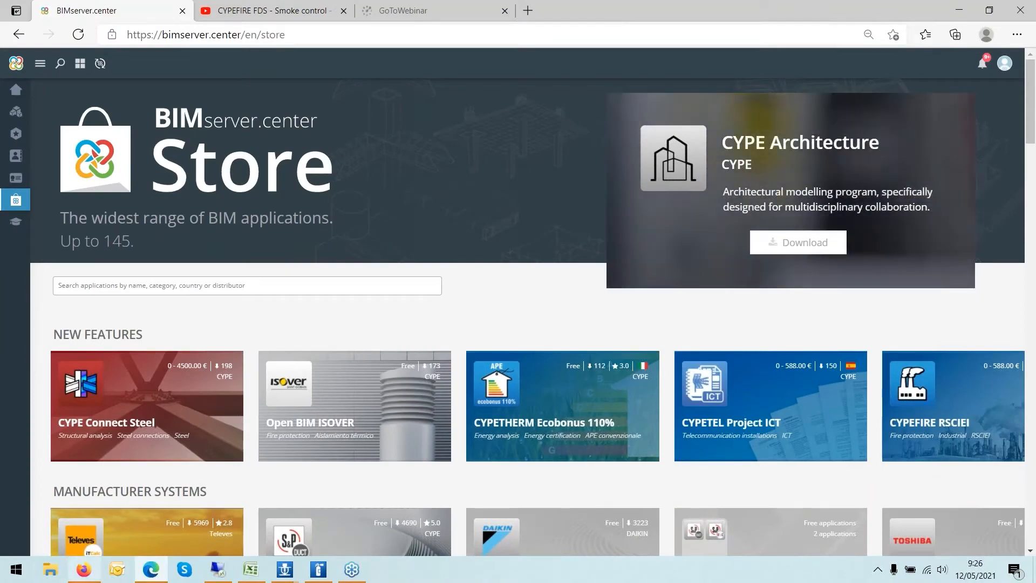
{"action": "left_click", "coordinate": [96, 574]}
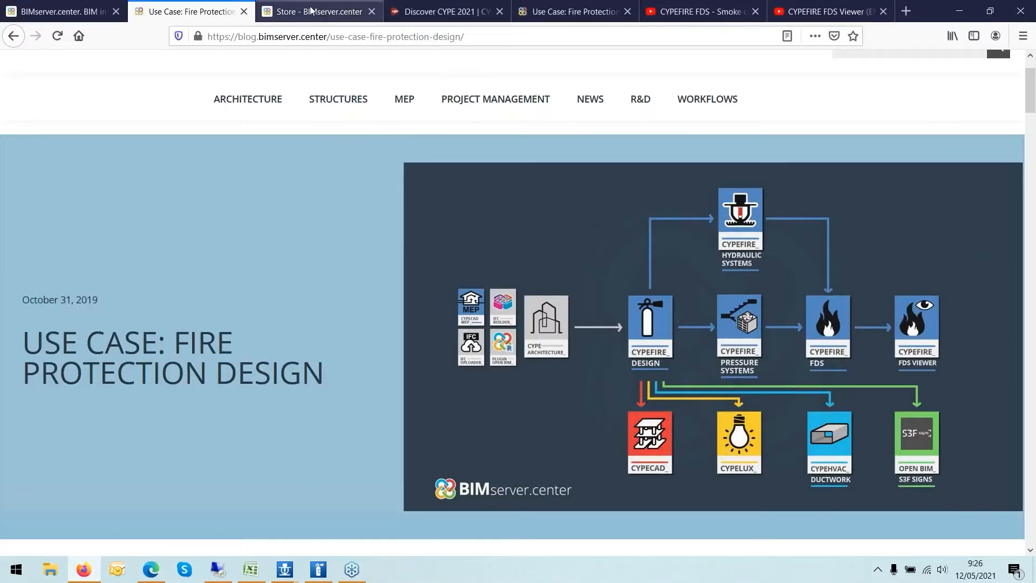
{"action": "left_click", "coordinate": [338, 12]}
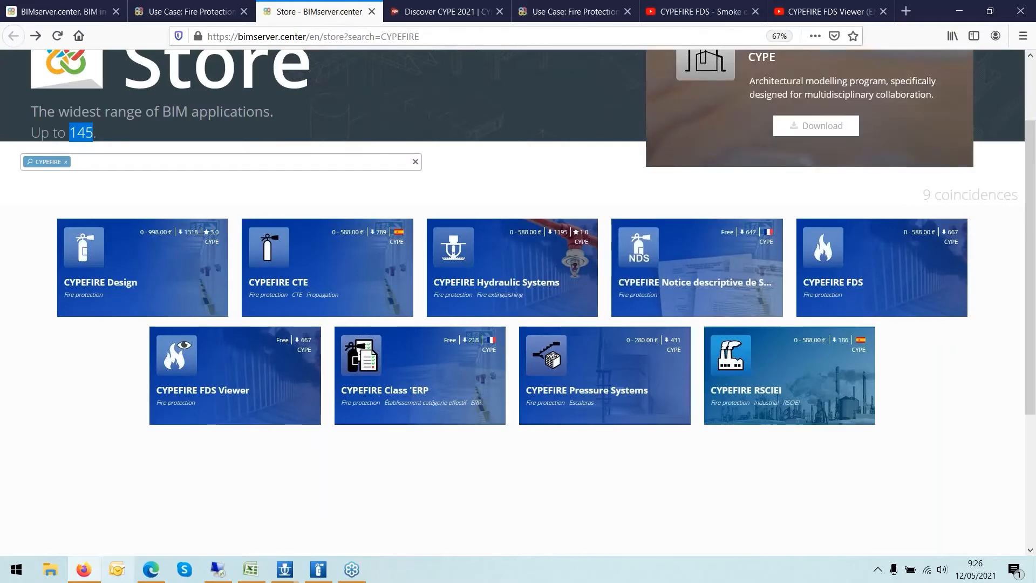
{"action": "left_click", "coordinate": [154, 571]}
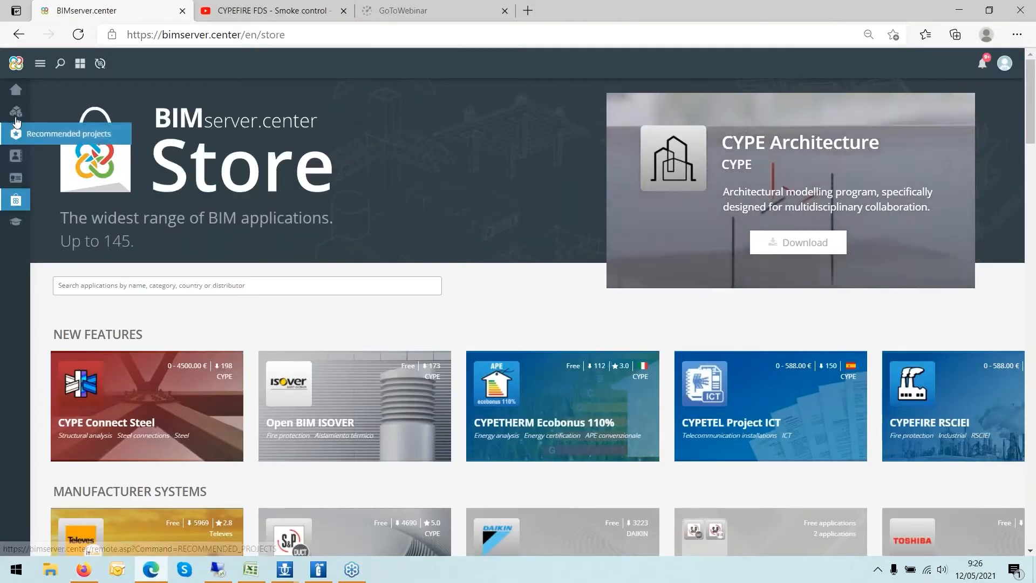
- Open the project "Design and analysis of fire protection installations" from the projects list and show its content
{"action": "left_click", "coordinate": [17, 114]}
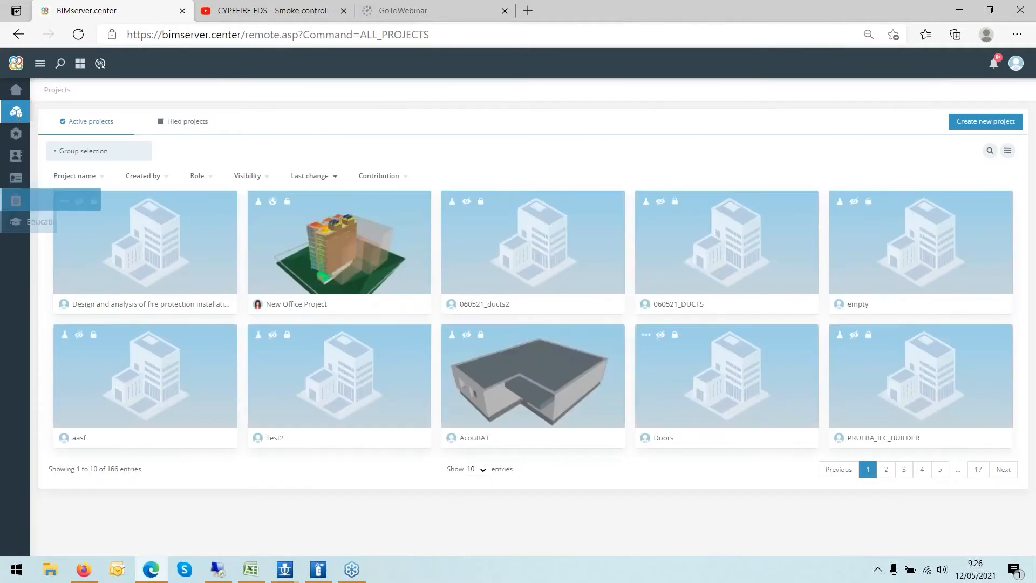
{"action": "left_click", "coordinate": [125, 246]}
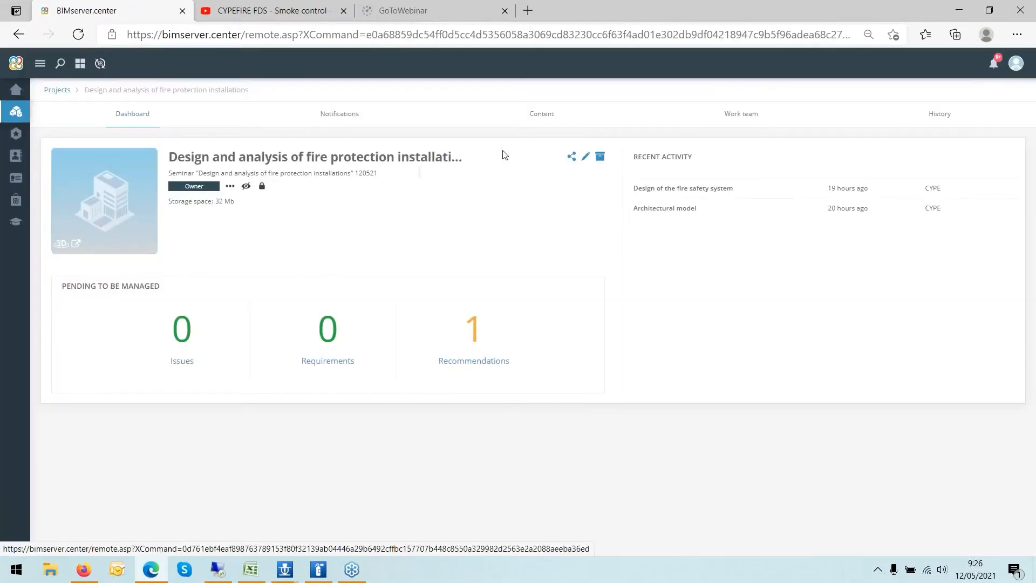
{"action": "left_click", "coordinate": [541, 115]}
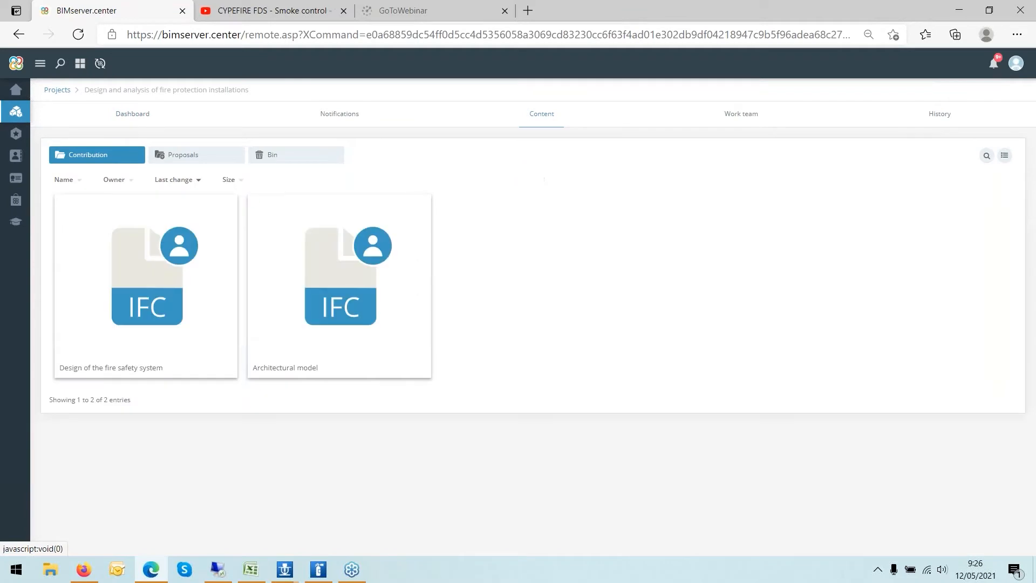
- Open the fire safety system file's information and view its associated 3D model with the model list, then close the viewer
{"action": "mouse_move", "coordinate": [163, 292]}
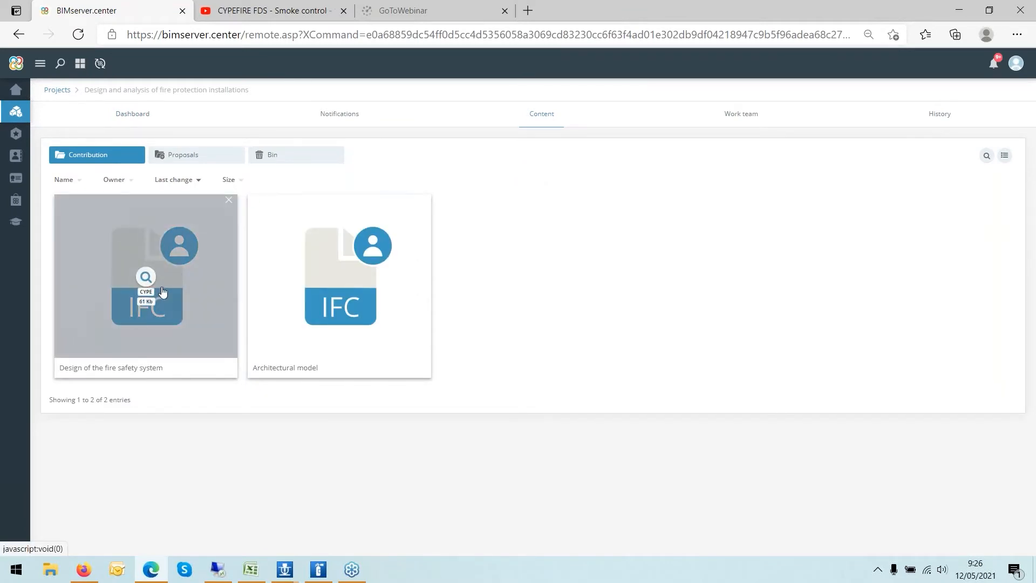
{"action": "left_click", "coordinate": [146, 278]}
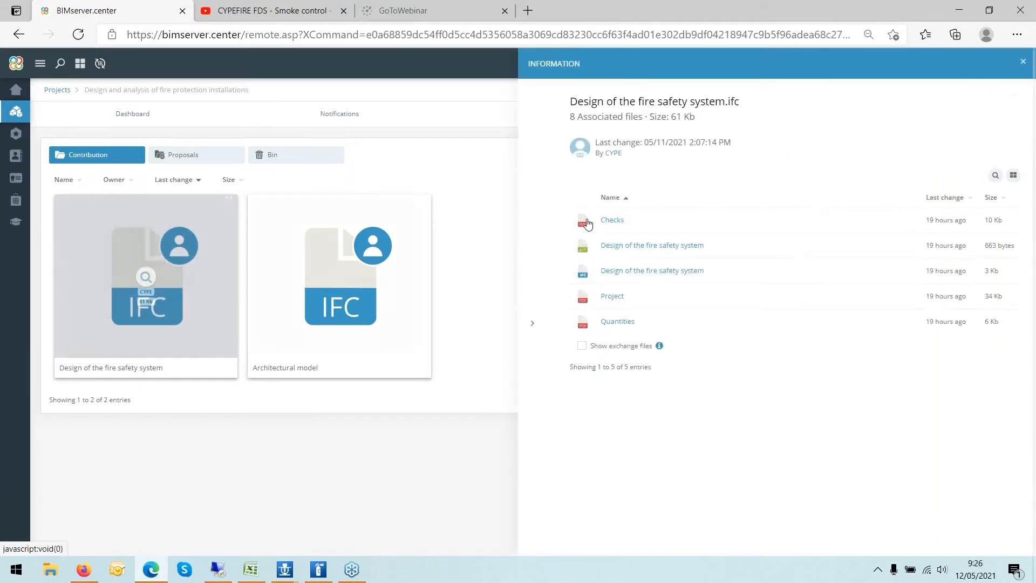
{"action": "left_click", "coordinate": [618, 246]}
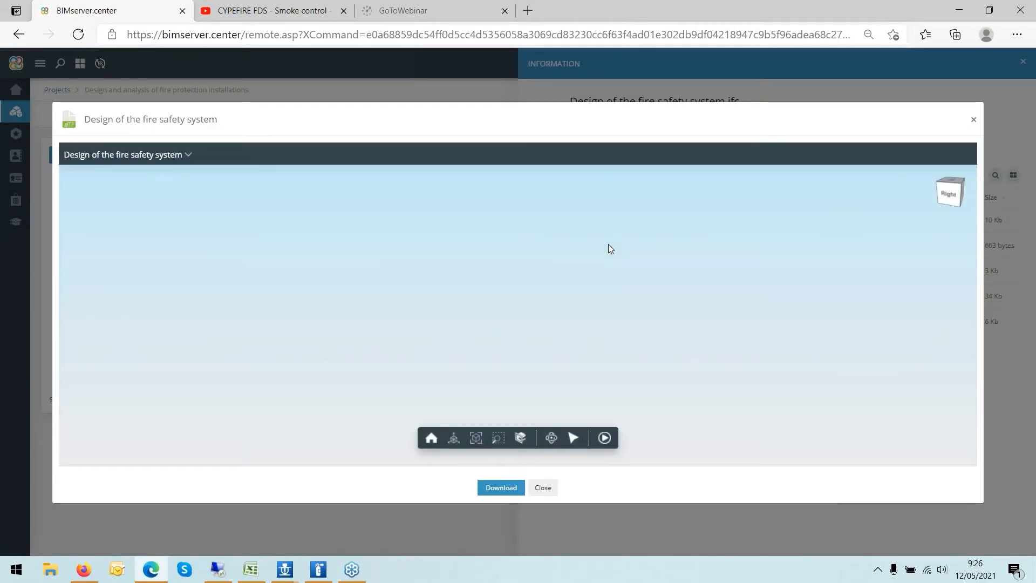
{"action": "left_click", "coordinate": [186, 154]}
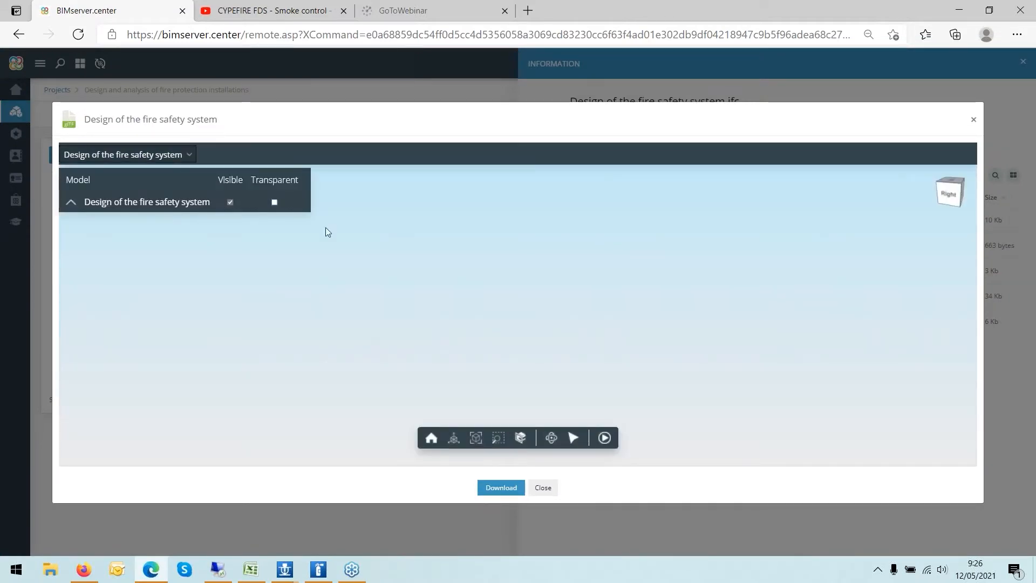
{"action": "left_click", "coordinate": [973, 119]}
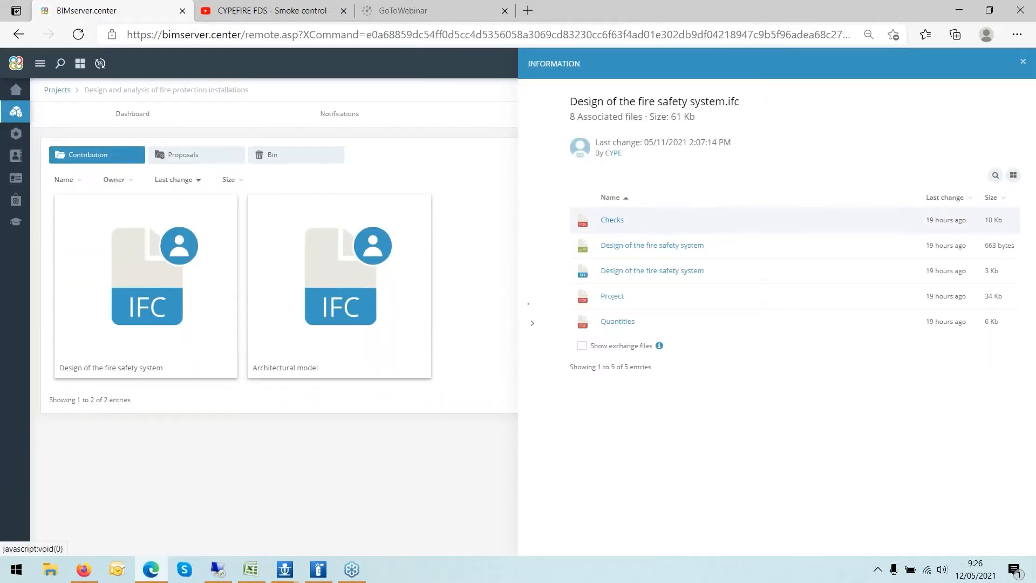
- Open the Checks report of the fire safety system file, scroll through its pages, and close it and the information panel
{"action": "left_click", "coordinate": [612, 220]}
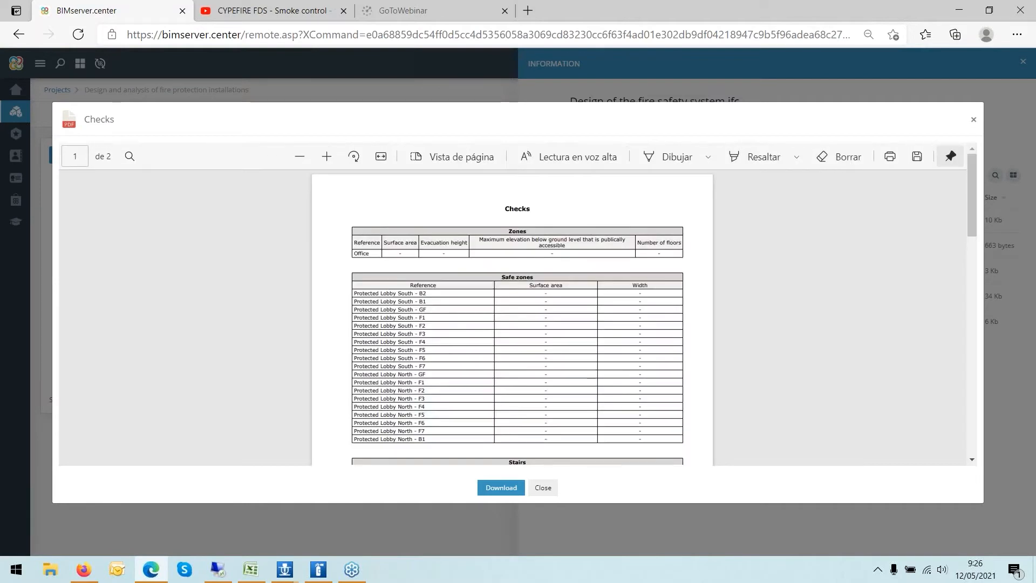
{"action": "scroll", "coordinate": [612, 224], "scroll_direction": "down", "scroll_amount": 15}
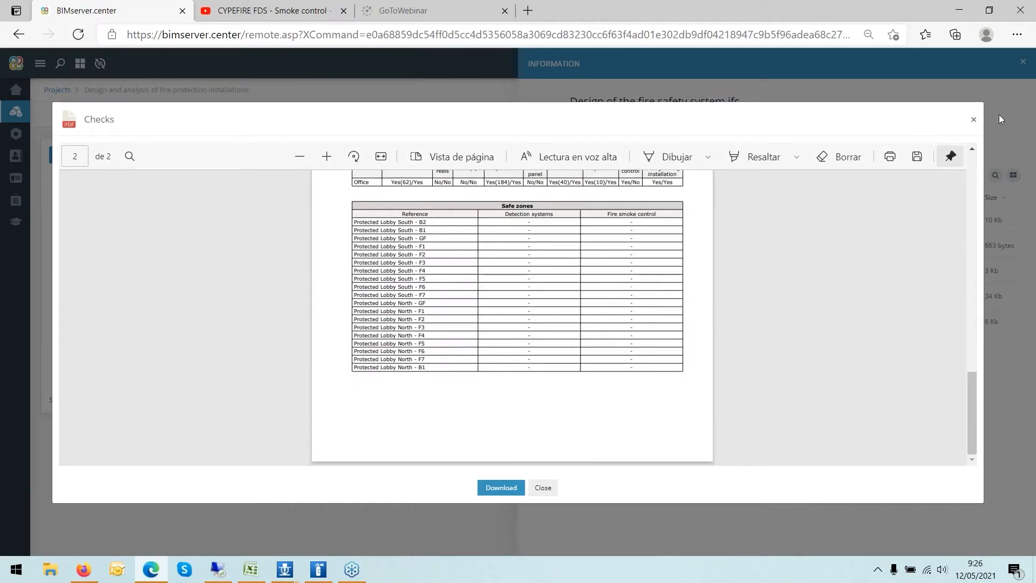
{"action": "left_click", "coordinate": [973, 119]}
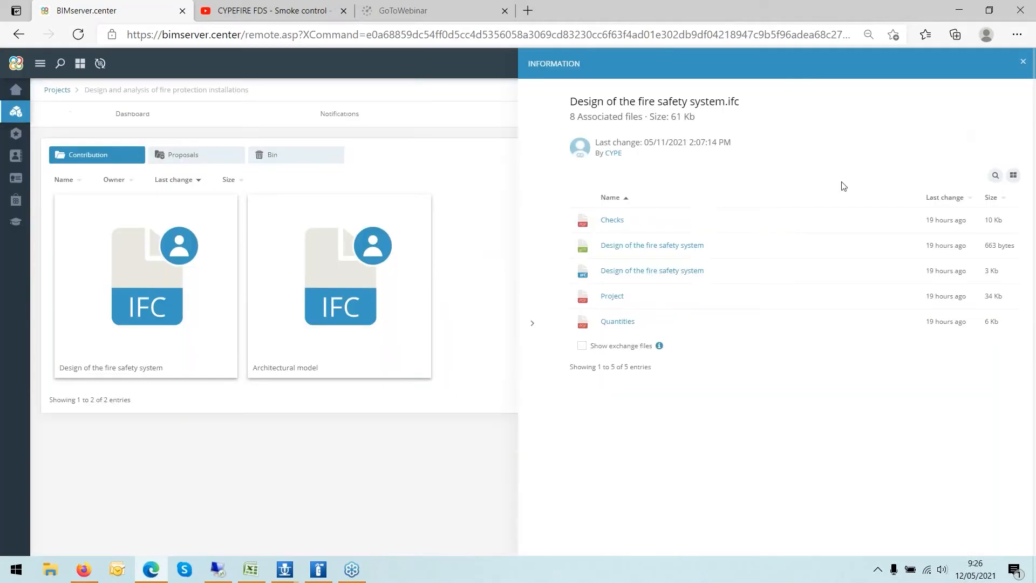
{"action": "left_click", "coordinate": [471, 454]}
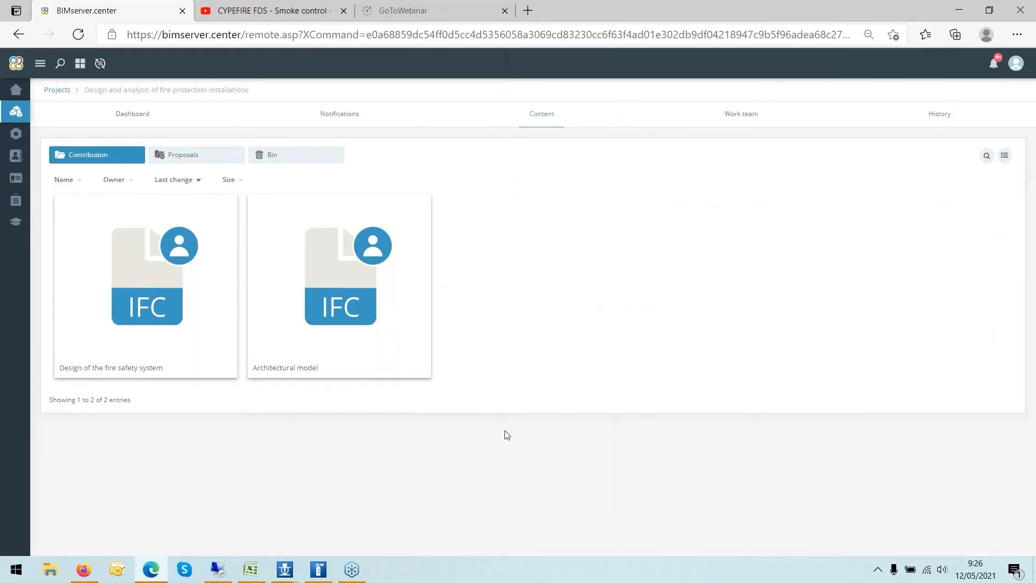
- Review the project's work team and the user invitation dialog, then return to the project dashboard
{"action": "left_click", "coordinate": [739, 115]}
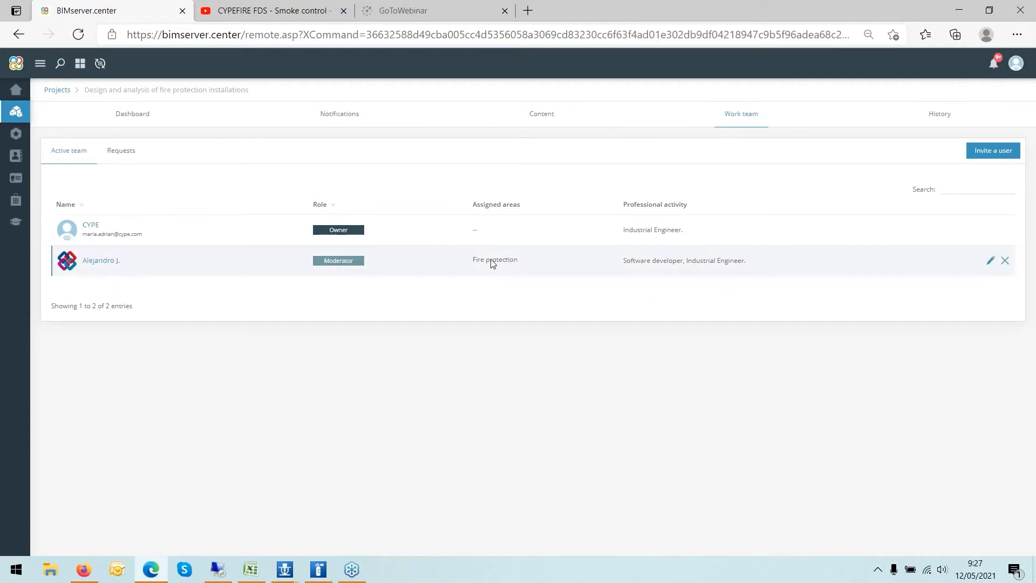
{"action": "left_click", "coordinate": [987, 154]}
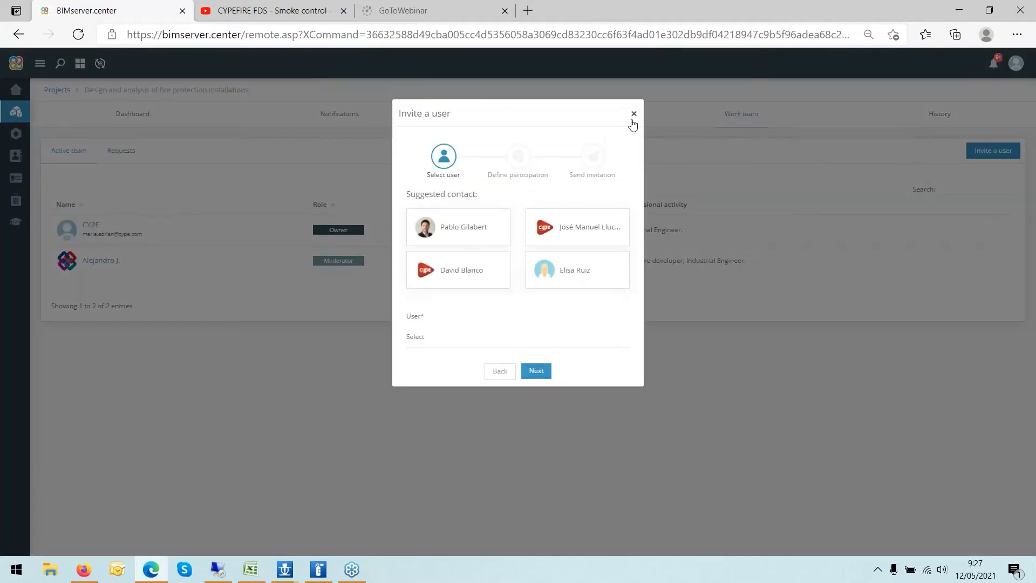
{"action": "left_click", "coordinate": [632, 113]}
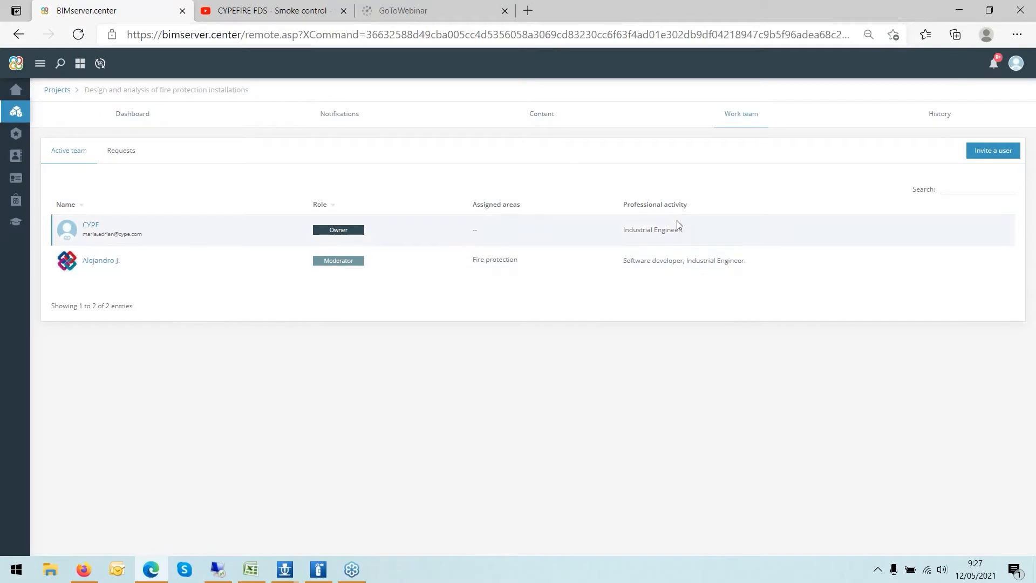
{"action": "left_click", "coordinate": [132, 115]}
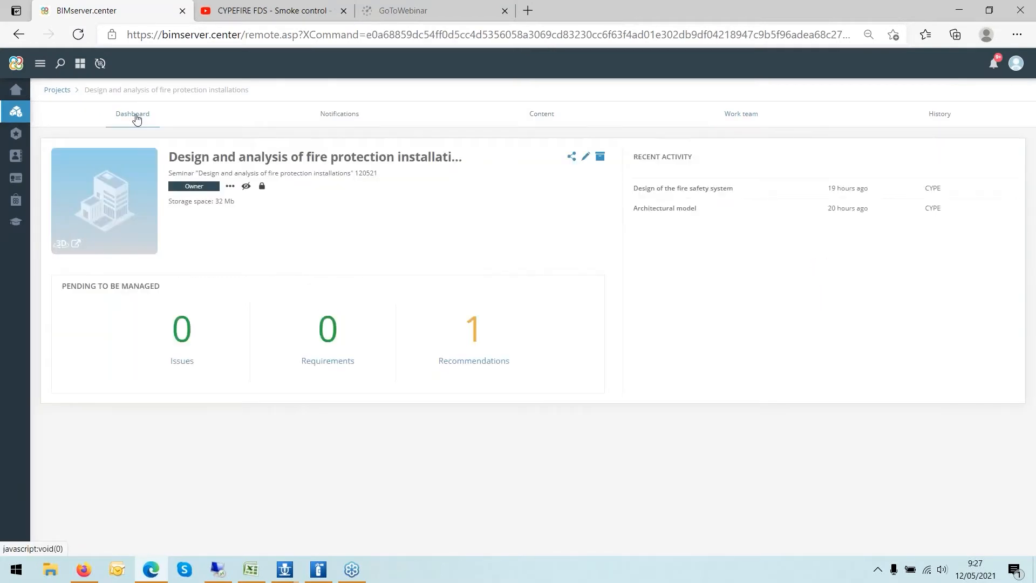
- Switch to the browser to view the CYPEFIRE store search and the fire protection design use case
{"action": "left_click", "coordinate": [959, 16]}
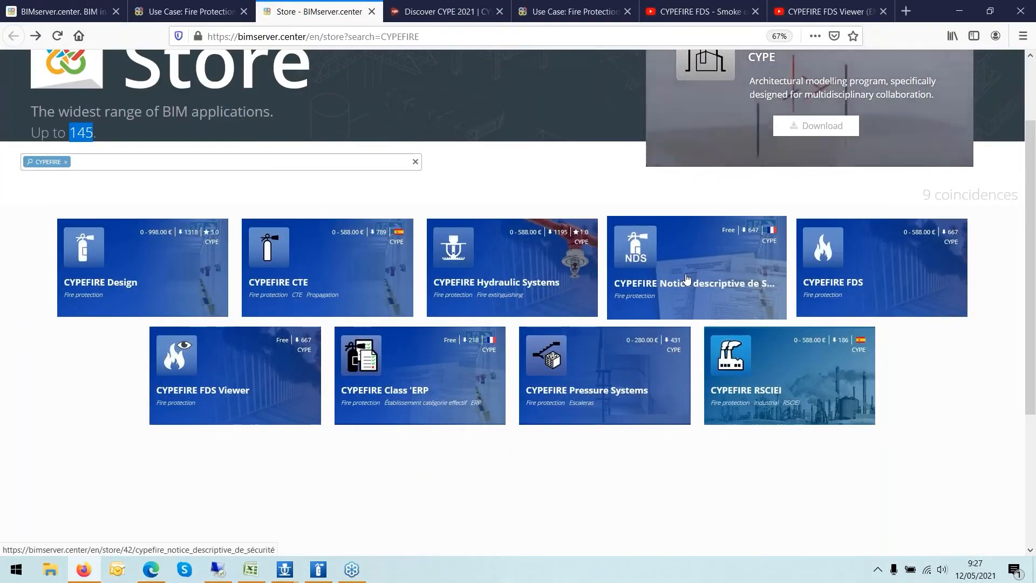
{"action": "left_click", "coordinate": [168, 16]}
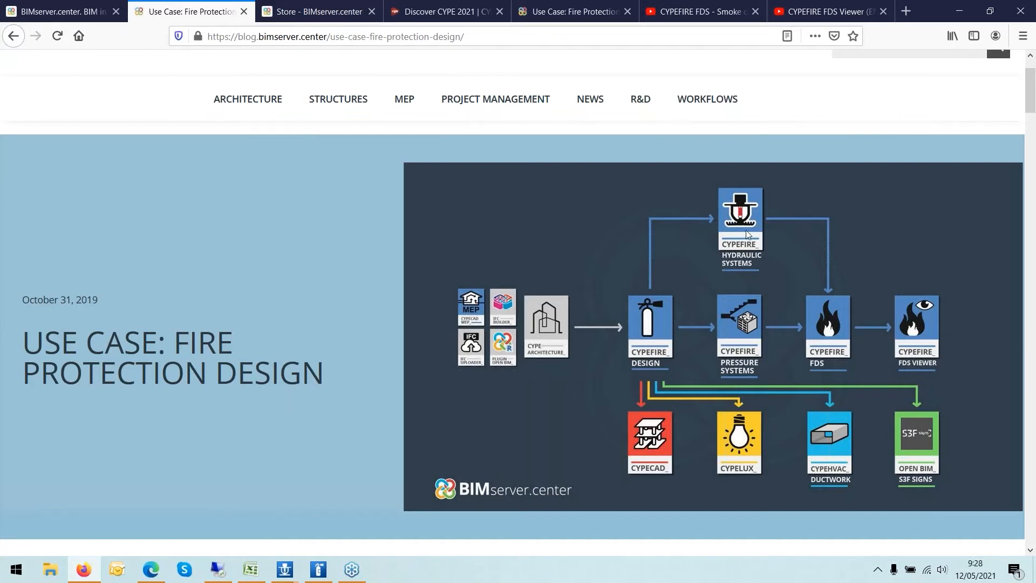
- Switch to CYPEFIRE Hydraulic Systems and examine the ground floor plan
{"action": "left_click", "coordinate": [284, 571]}
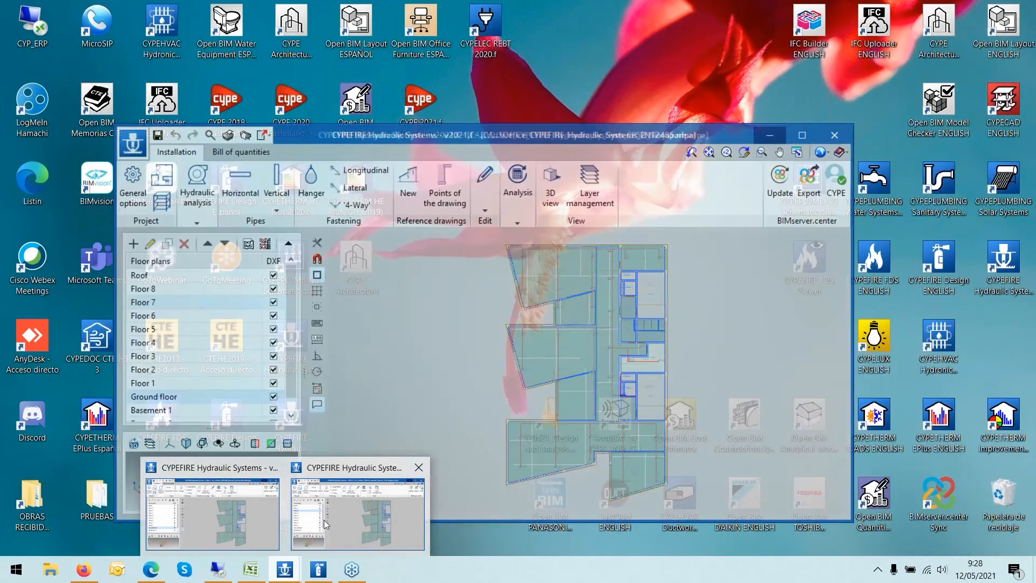
{"action": "mouse_move", "coordinate": [325, 520]}
{"action": "left_click", "coordinate": [212, 513]}
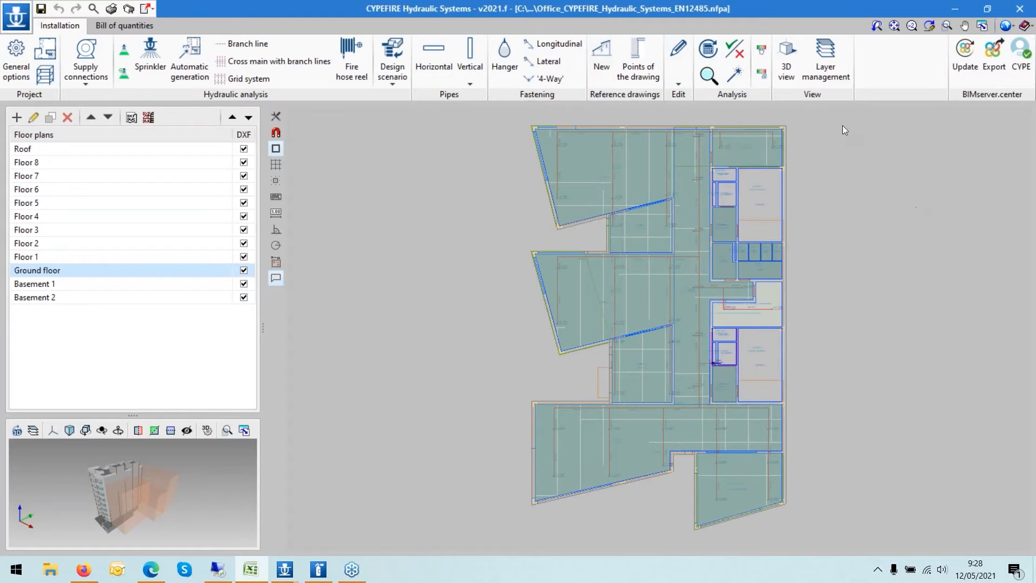
{"action": "scroll", "coordinate": [841, 125], "scroll_direction": "up", "scroll_amount": 2}
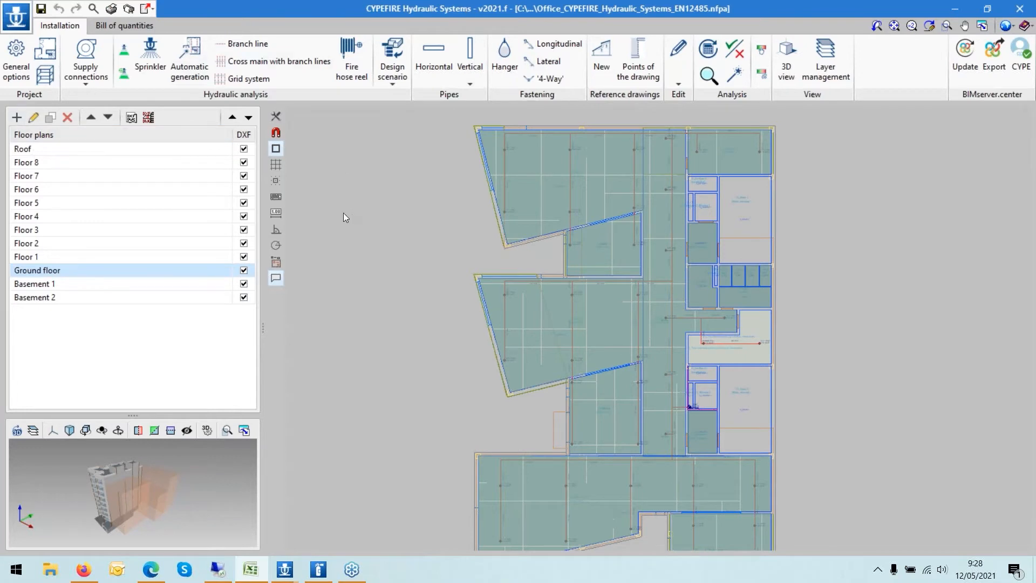
{"action": "scroll", "coordinate": [342, 213], "scroll_direction": "down", "scroll_amount": 1}
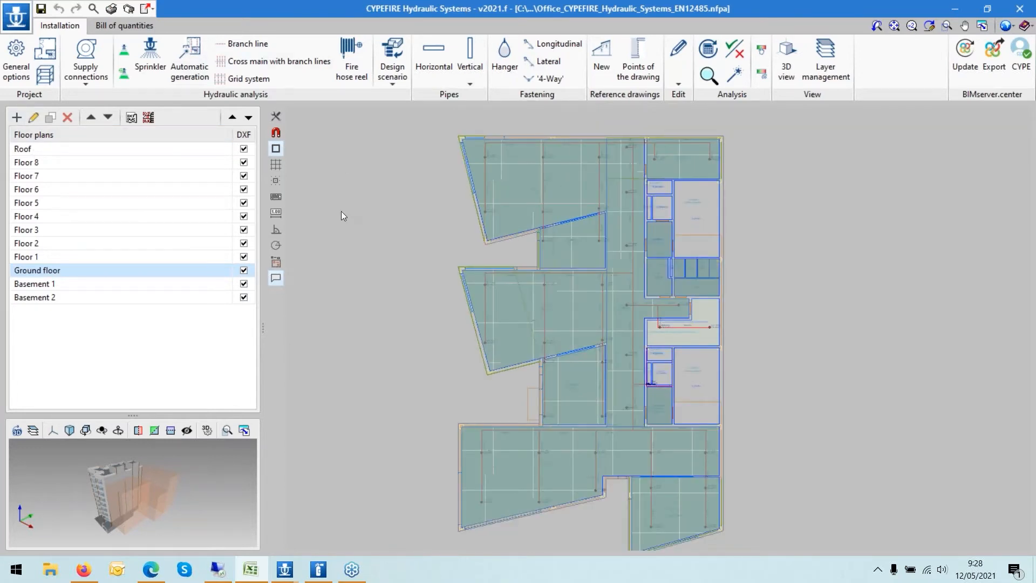
{"action": "mouse_move", "coordinate": [316, 577]}
{"action": "scroll", "coordinate": [370, 291], "scroll_direction": "down", "scroll_amount": 1}
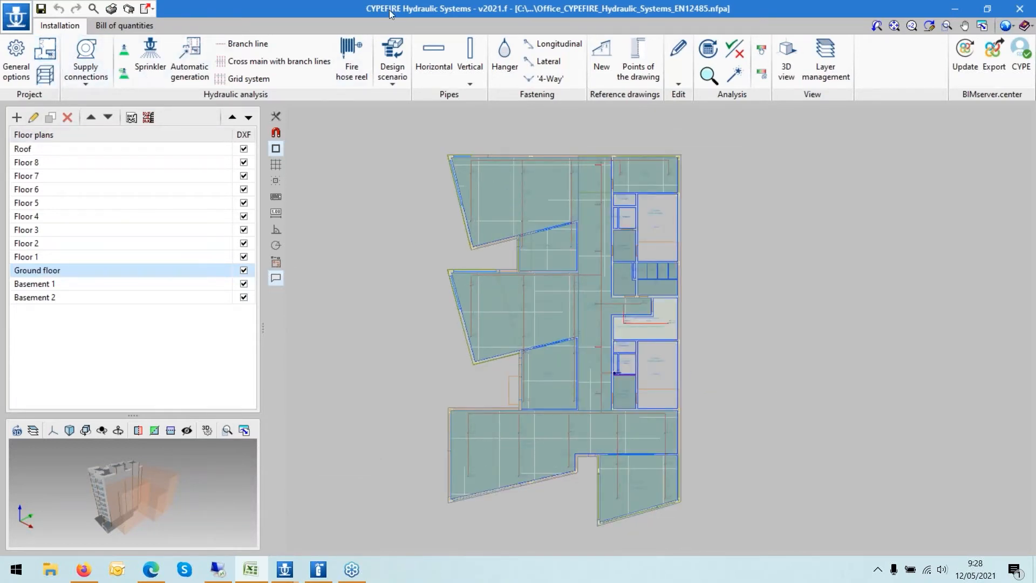
- Create a new space with reference 1, drawing it as a rectangle beside the floor plan
{"action": "left_click", "coordinate": [43, 49]}
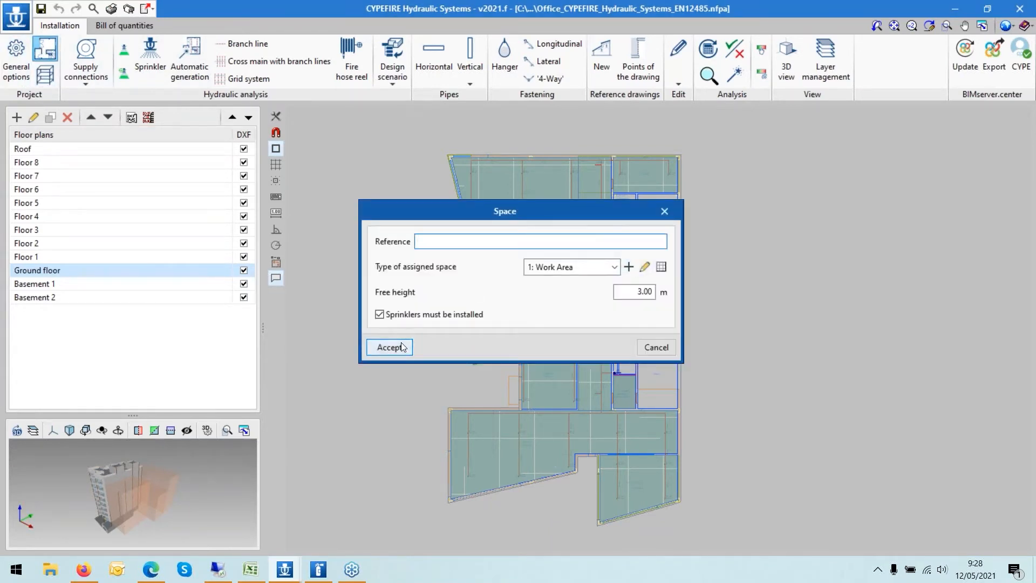
{"action": "type", "text": "1"}
{"action": "left_click", "coordinate": [392, 349]}
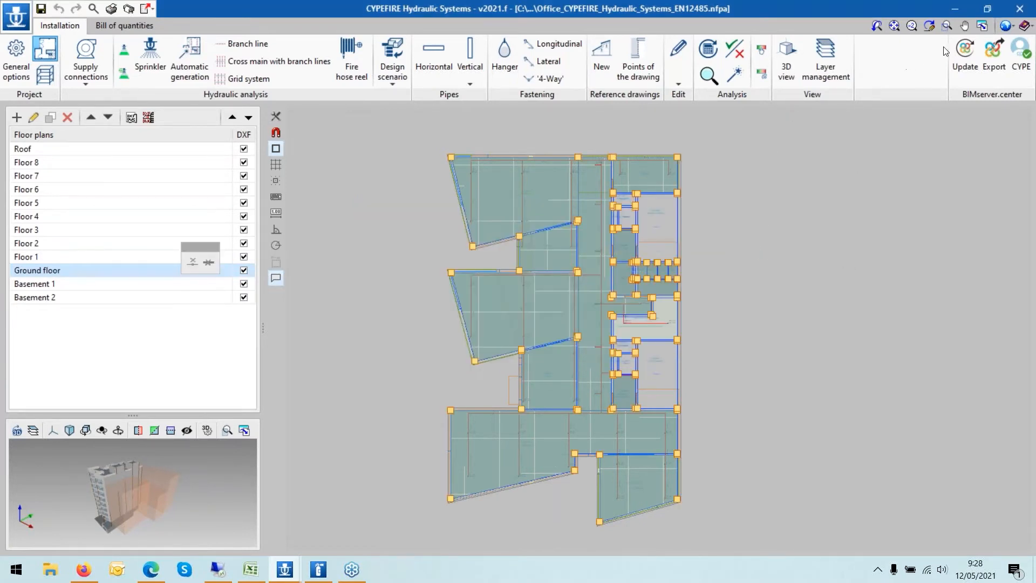
{"action": "left_click", "coordinate": [276, 228]}
{"action": "left_click", "coordinate": [739, 223]}
{"action": "left_click", "coordinate": [738, 417]}
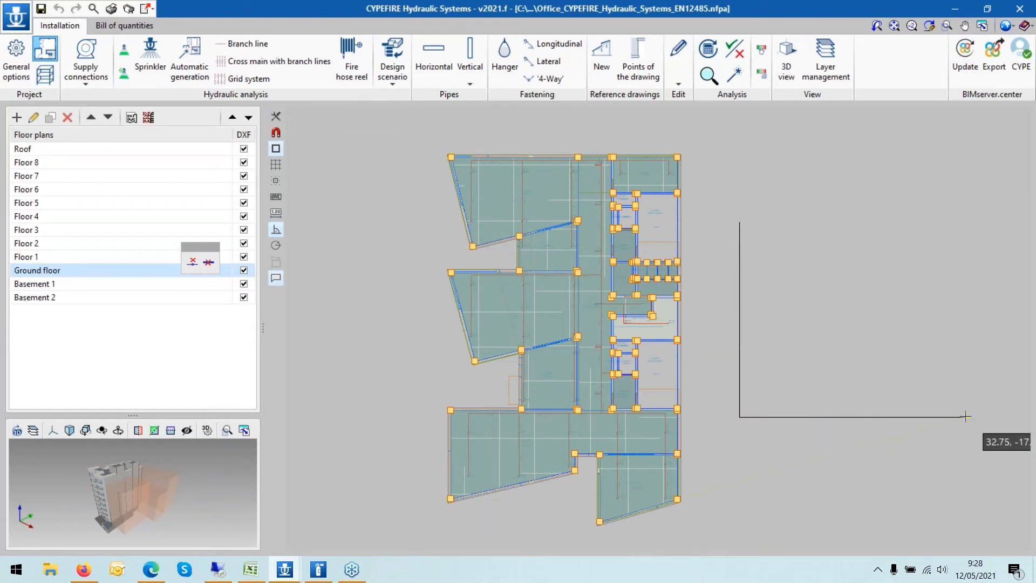
{"action": "left_click", "coordinate": [966, 416]}
{"action": "left_click", "coordinate": [963, 222]}
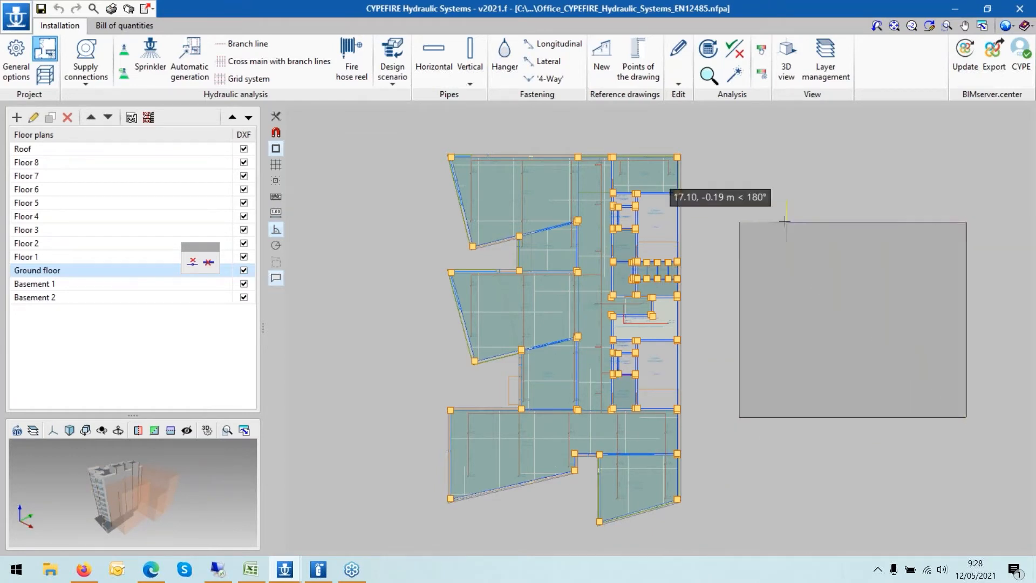
{"action": "left_click", "coordinate": [739, 223]}
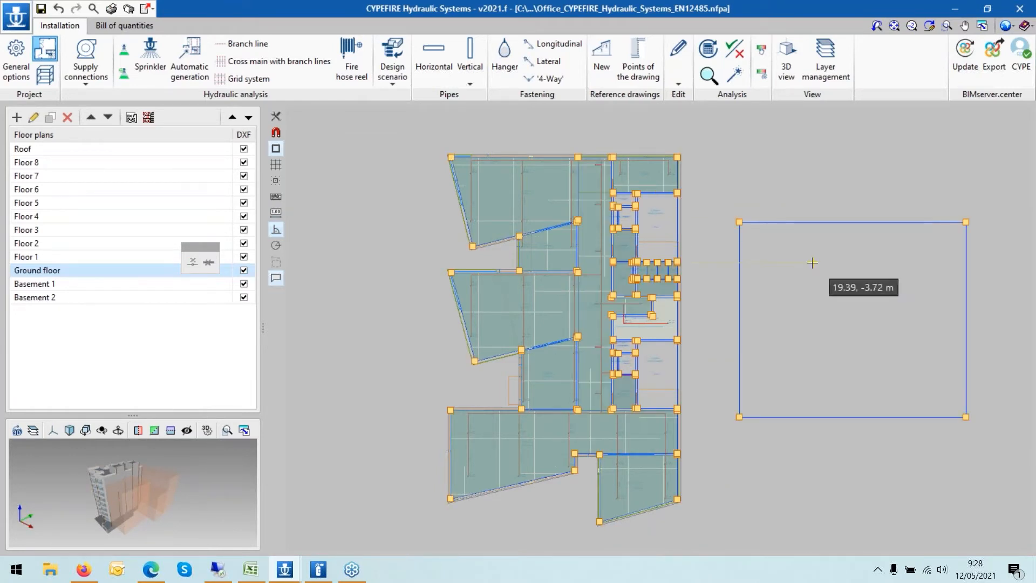
- Open the properties of the upper-left office space with the edit tool and cancel without changes
{"action": "scroll", "coordinate": [804, 269], "scroll_direction": "up", "scroll_amount": 1}
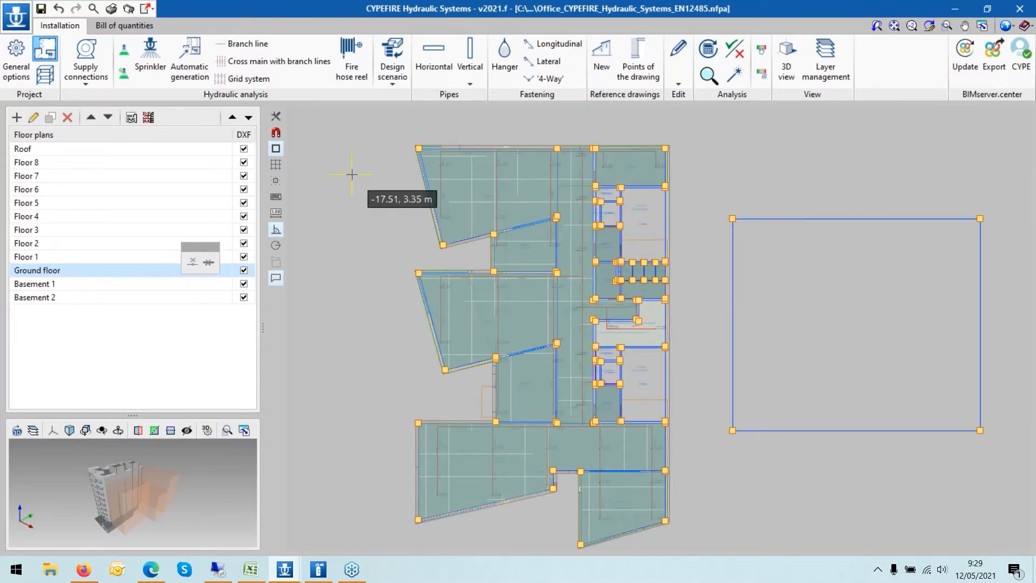
{"action": "scroll", "coordinate": [351, 170], "scroll_direction": "up", "scroll_amount": 3}
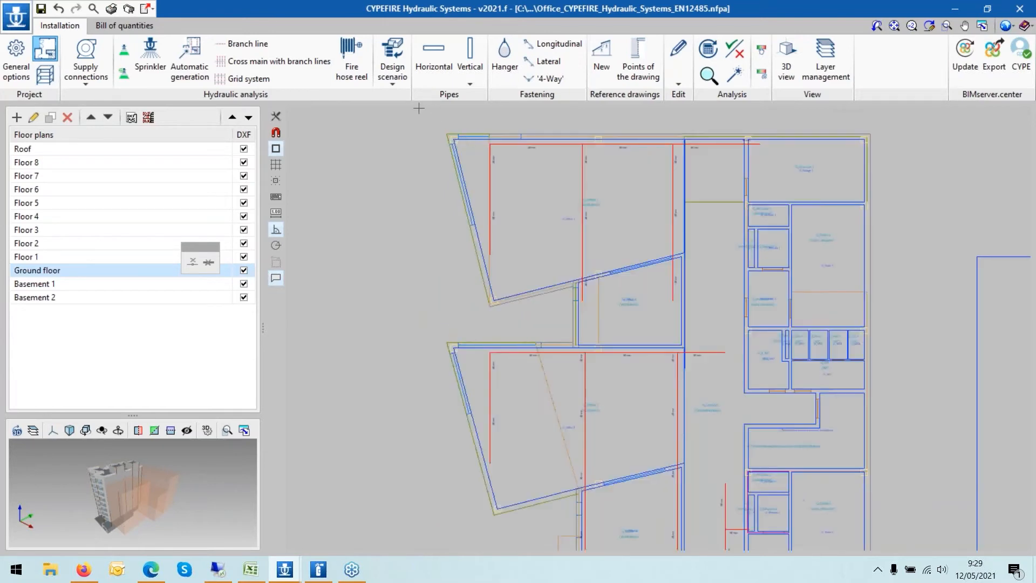
{"action": "scroll", "coordinate": [418, 109], "scroll_direction": "up", "scroll_amount": 1}
{"action": "left_click", "coordinate": [678, 59]}
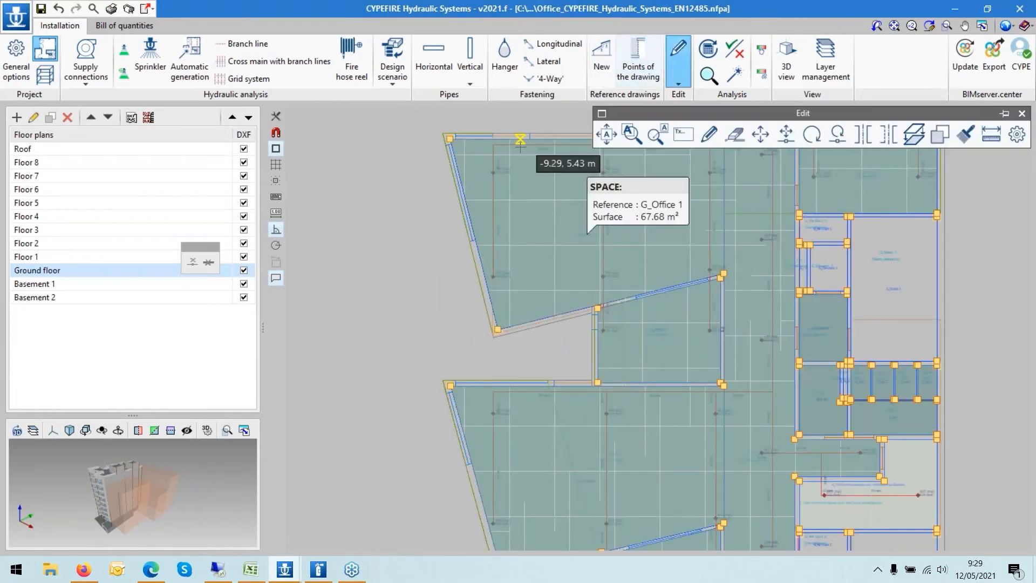
{"action": "scroll", "coordinate": [366, 213], "scroll_direction": "down", "scroll_amount": 1}
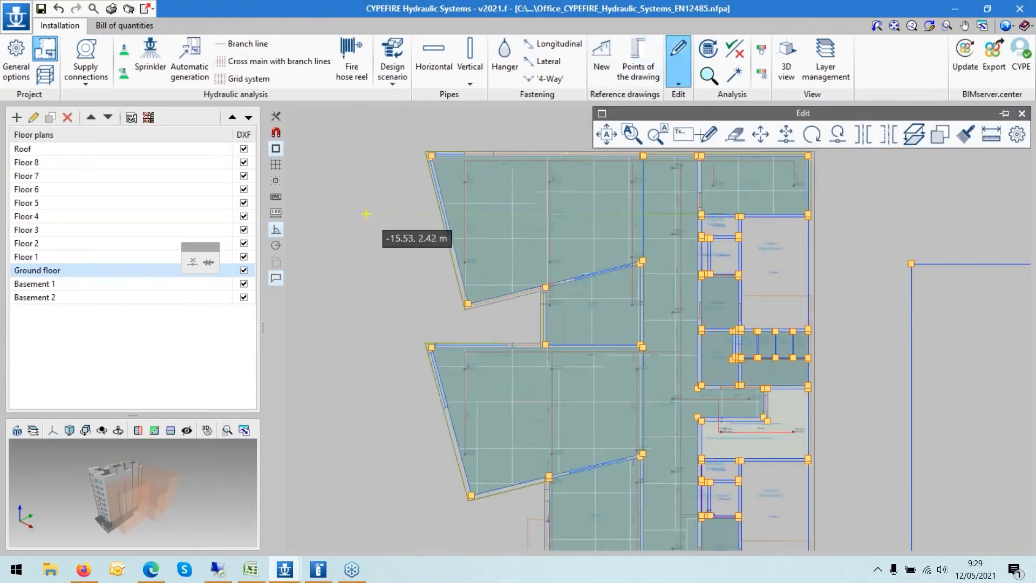
{"action": "left_click", "coordinate": [708, 133]}
{"action": "left_click", "coordinate": [462, 162]}
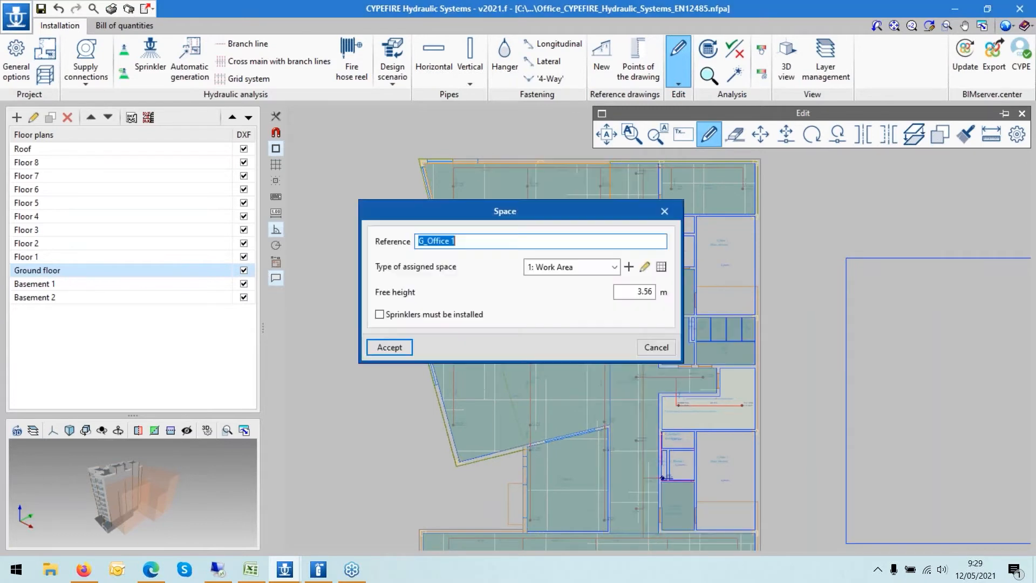
{"action": "left_click", "coordinate": [653, 347]}
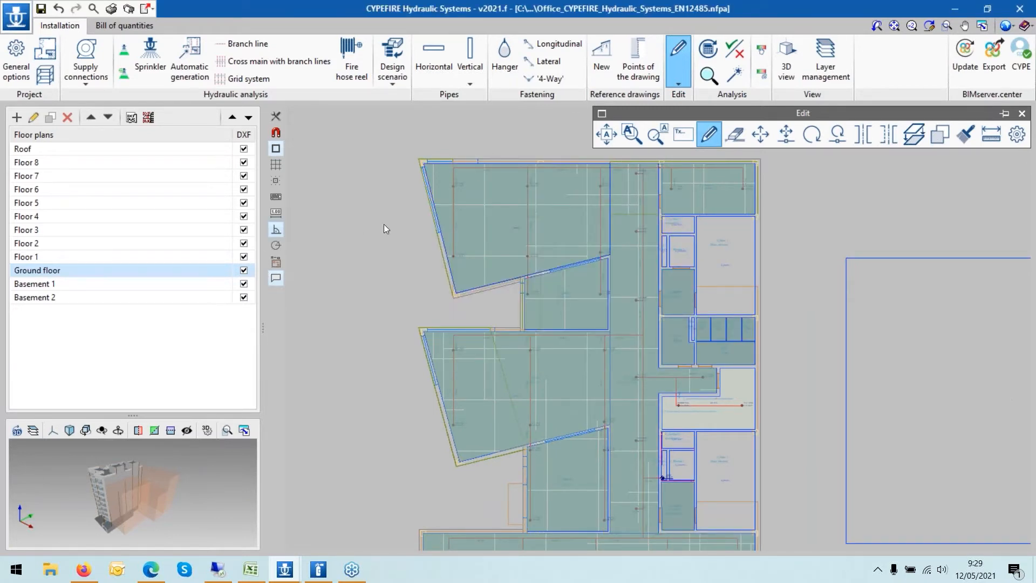
{"action": "scroll", "coordinate": [383, 224], "scroll_direction": "down", "scroll_amount": 1}
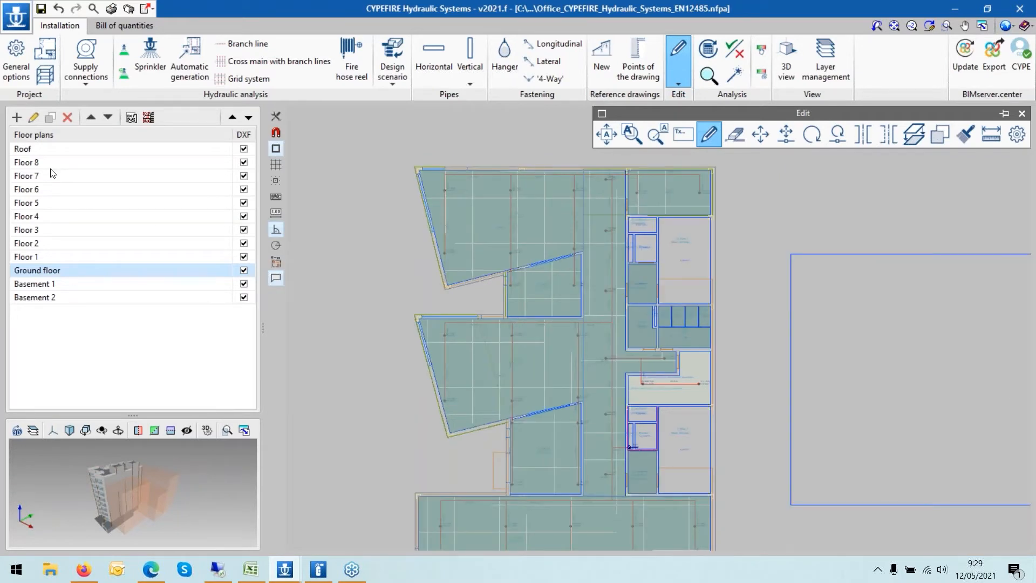
- Switch to Floor 6 and open the upper-left office space's properties, accepting them unchanged
{"action": "left_click", "coordinate": [59, 231]}
{"action": "key", "text": "Up"}
{"action": "key", "text": "Up"}
{"action": "key", "text": "Up"}
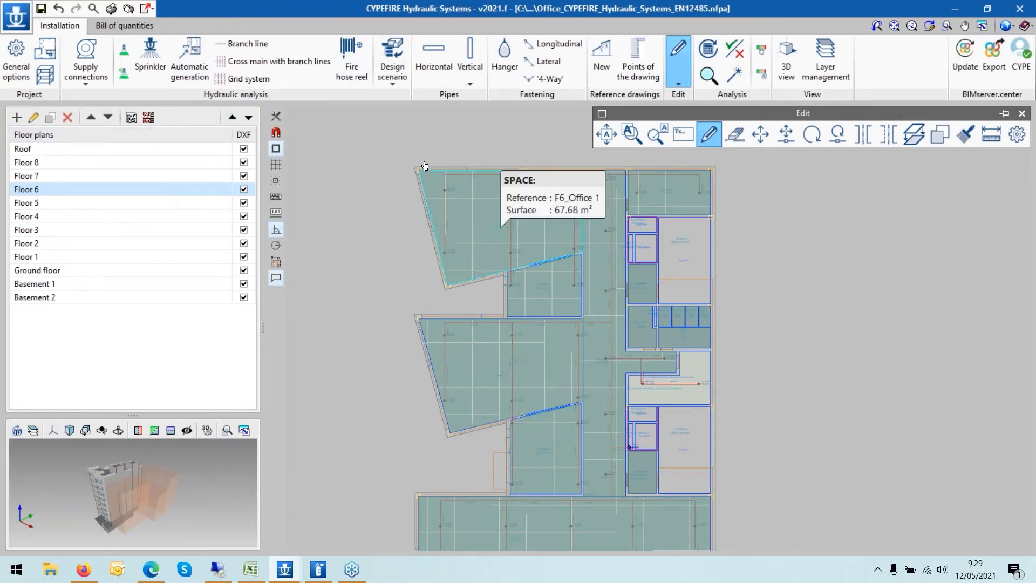
{"action": "left_click", "coordinate": [494, 178]}
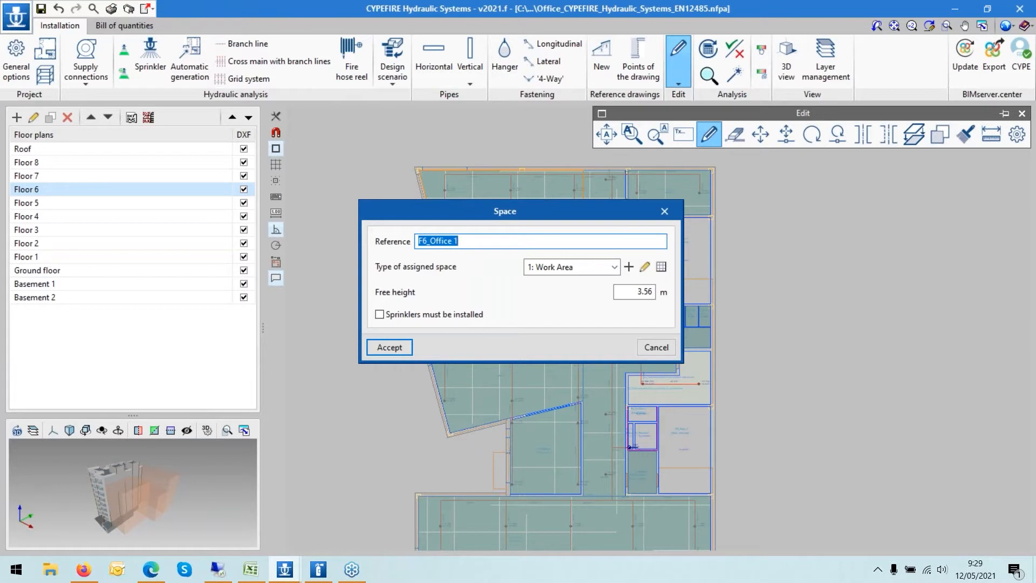
{"action": "left_click", "coordinate": [397, 352]}
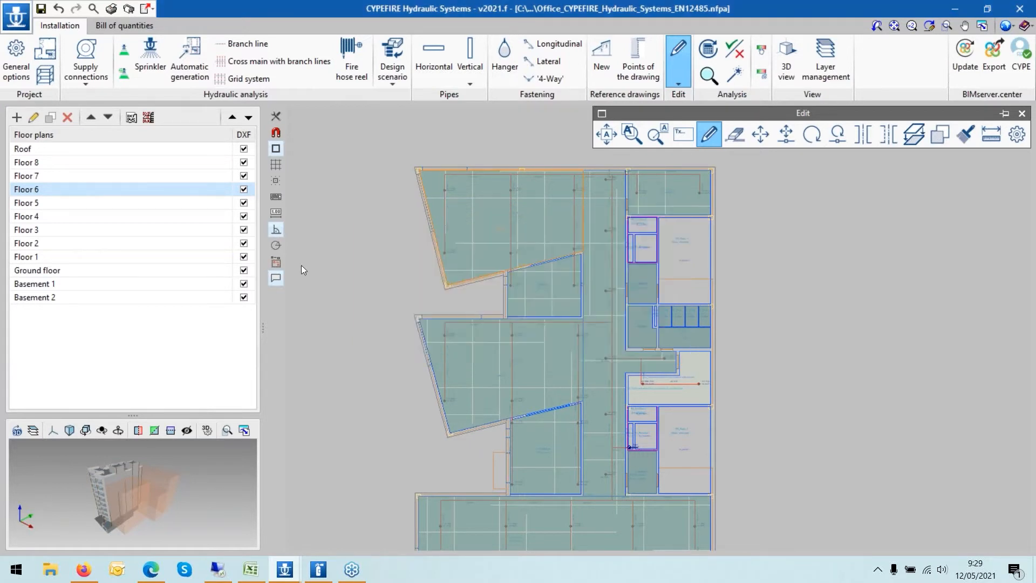
- Open the space types library in the general options and scroll through its list of types
{"action": "left_click", "coordinate": [16, 59]}
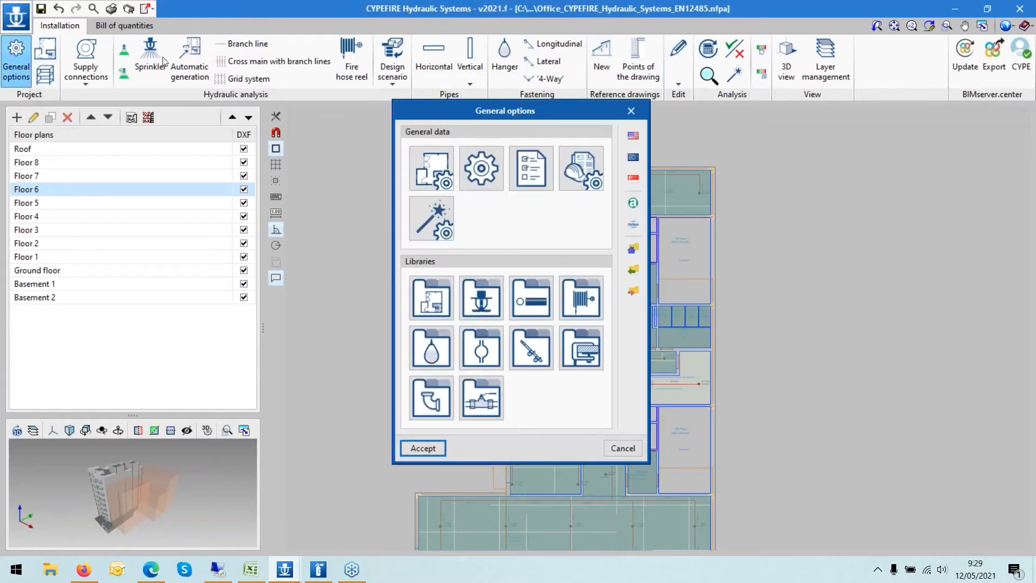
{"action": "left_click", "coordinate": [438, 300]}
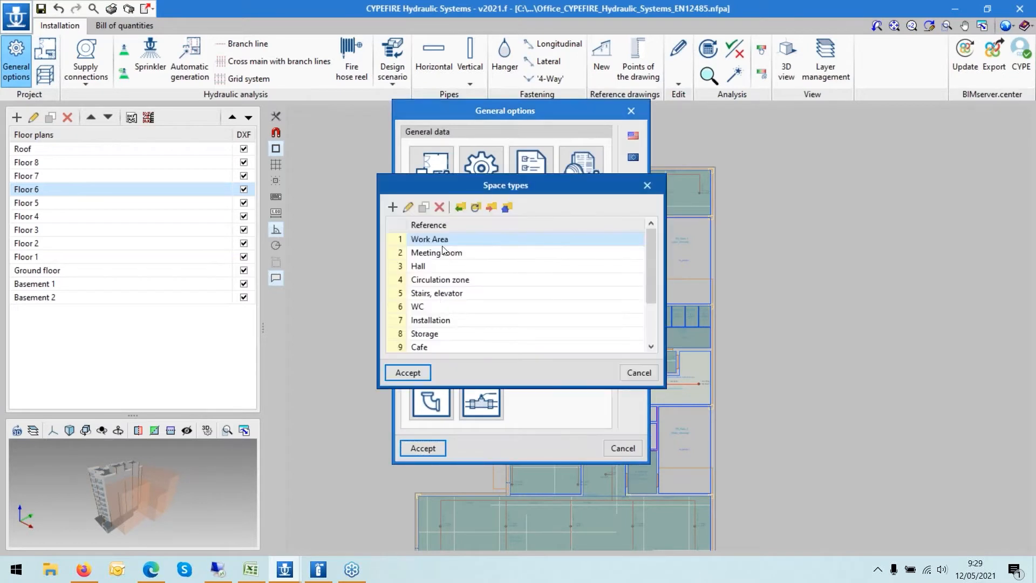
{"action": "scroll", "coordinate": [470, 261], "scroll_direction": "down", "scroll_amount": 2}
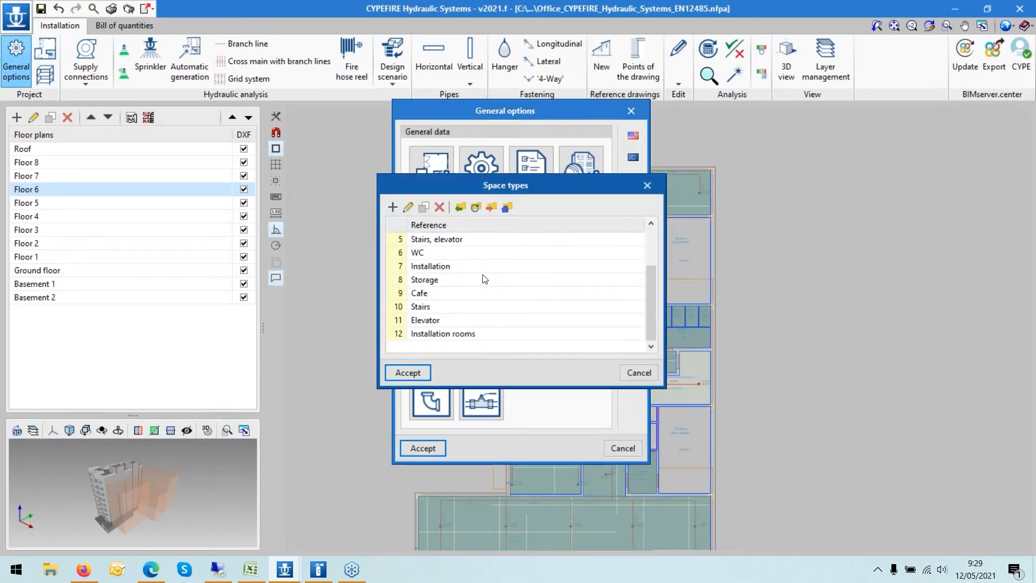
{"action": "scroll", "coordinate": [475, 273], "scroll_direction": "up", "scroll_amount": 2}
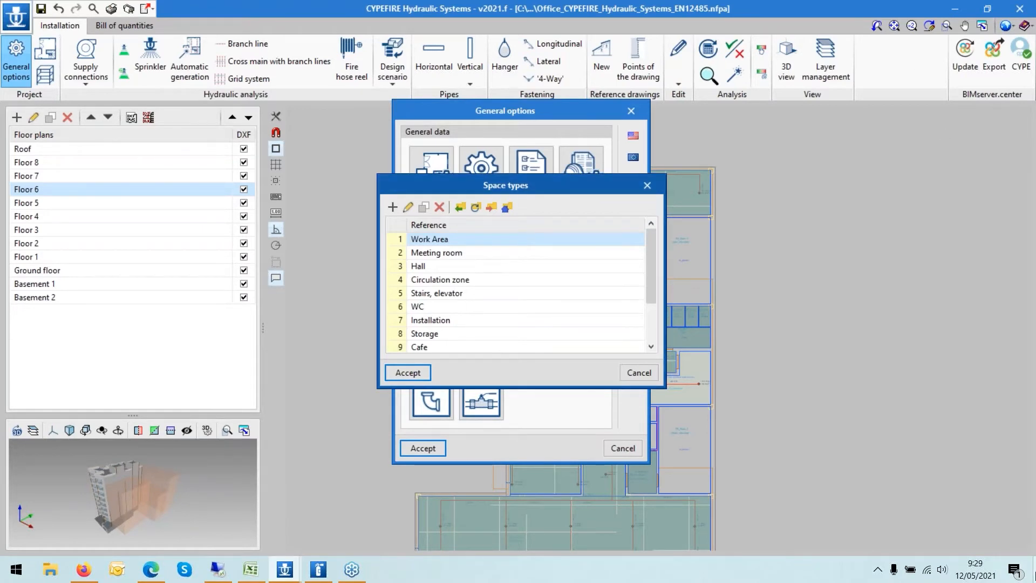
- Launch IFC Builder from the desktop and open the recent Office_IFCBuilder.cbim project
{"action": "left_click", "coordinate": [1035, 574]}
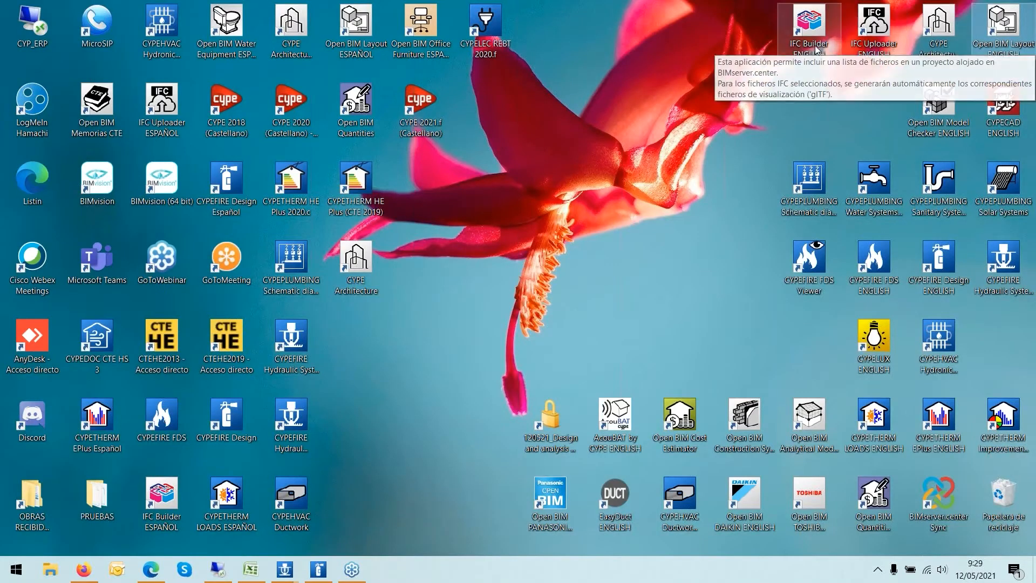
{"action": "double_click", "coordinate": [814, 48]}
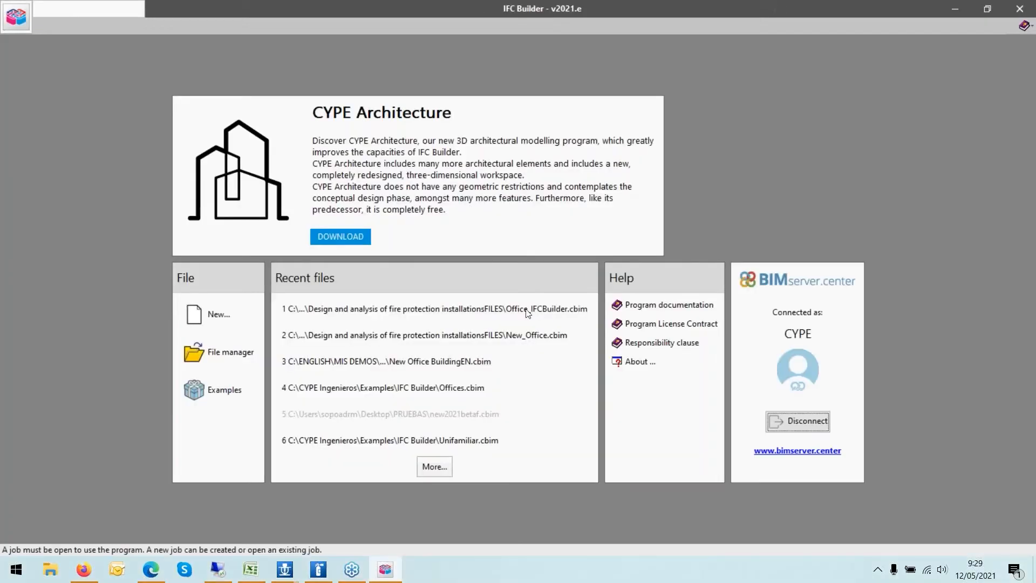
{"action": "left_click", "coordinate": [525, 308]}
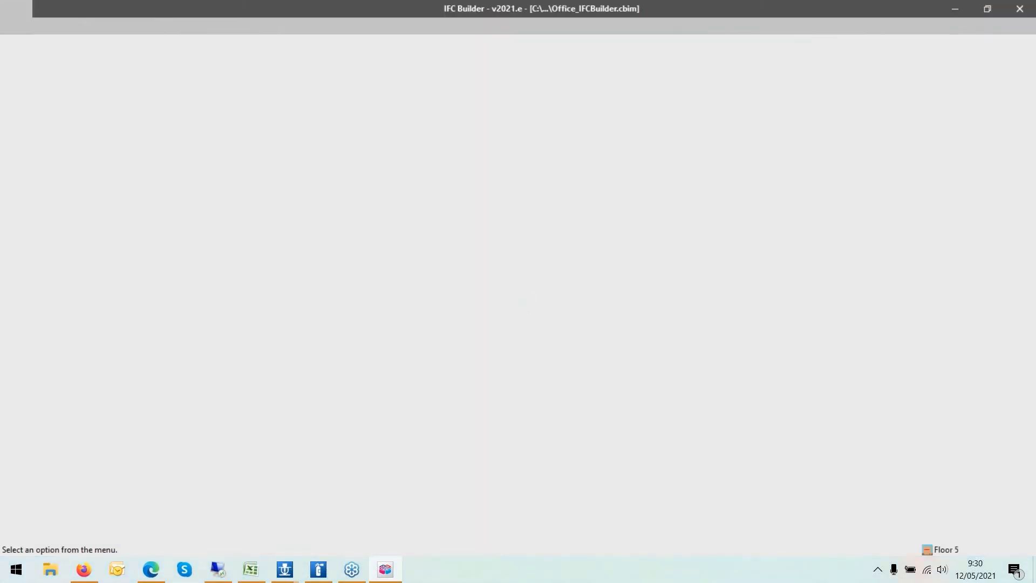
- Switch the IFC Builder plan view to Floor 2
{"action": "scroll", "coordinate": [535, 477], "scroll_direction": "up", "scroll_amount": 2}
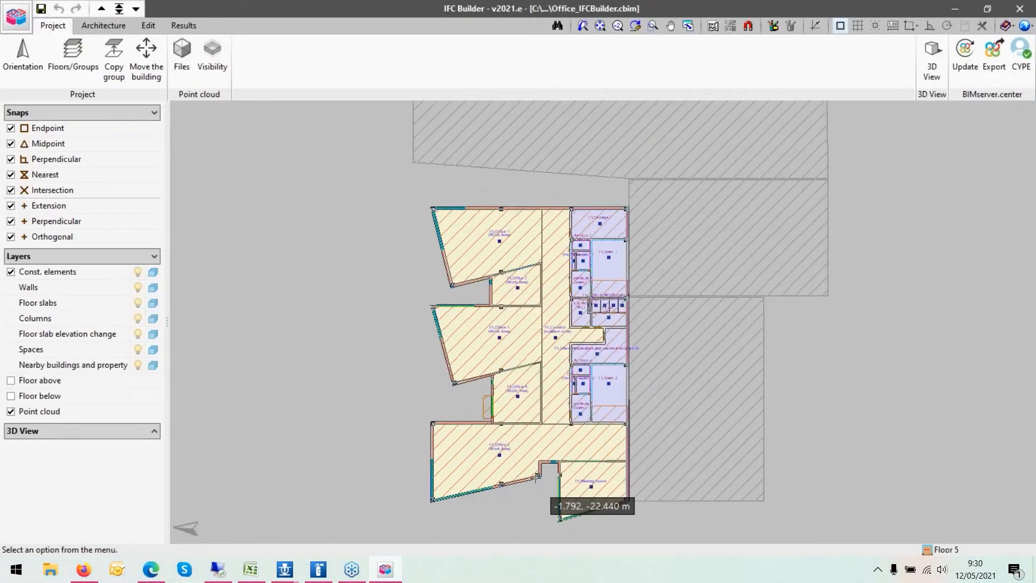
{"action": "scroll", "coordinate": [535, 477], "scroll_direction": "up", "scroll_amount": 3}
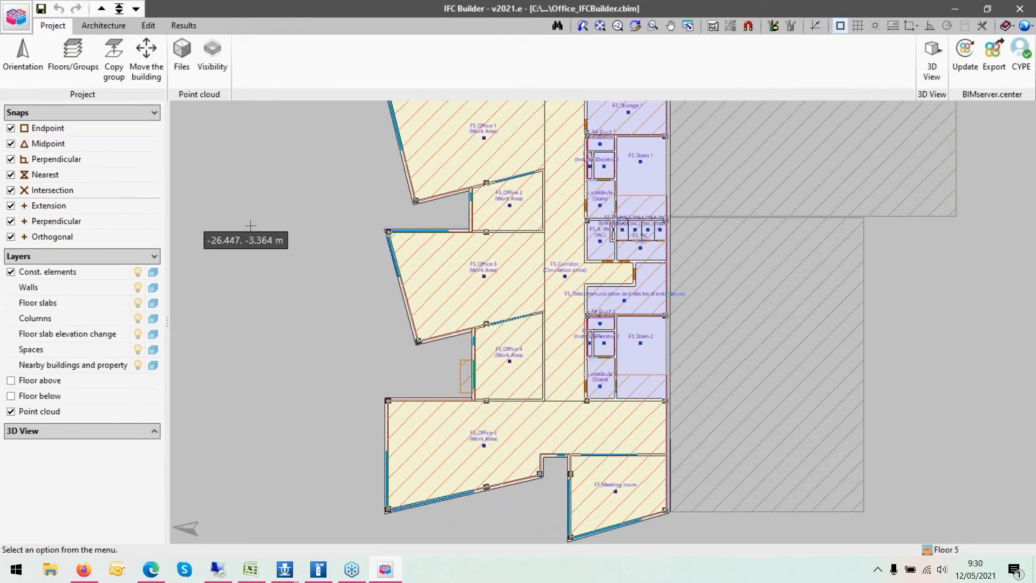
{"action": "left_click", "coordinate": [119, 8]}
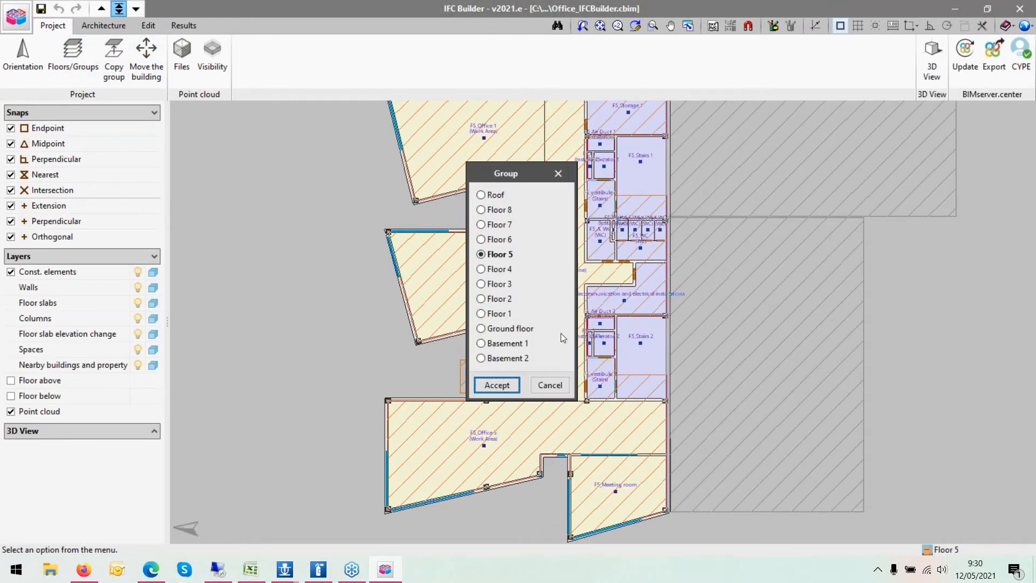
{"action": "left_click", "coordinate": [317, 569]}
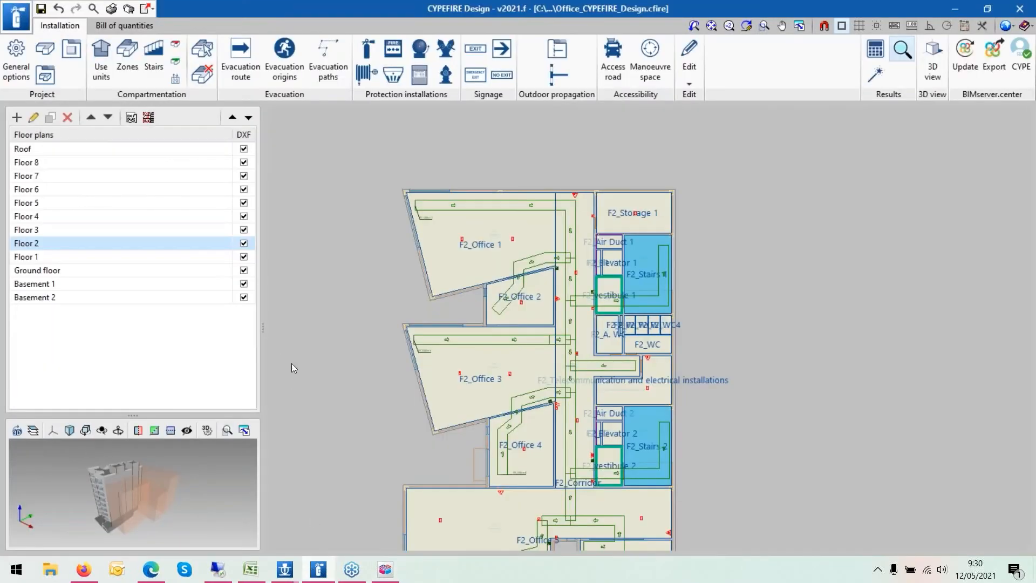
{"action": "left_click", "coordinate": [385, 570]}
{"action": "left_click", "coordinate": [493, 298]}
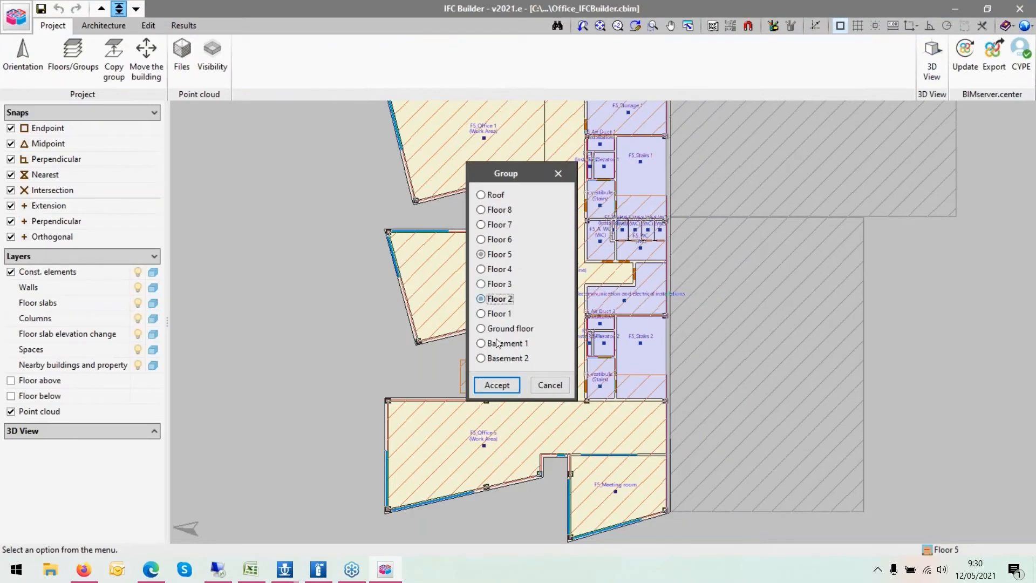
{"action": "left_click", "coordinate": [491, 385]}
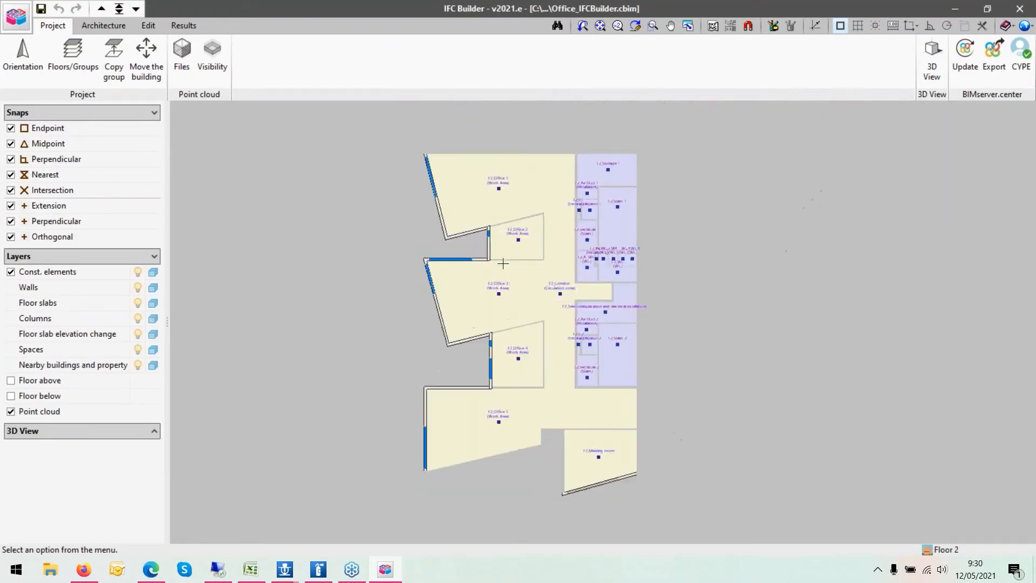
- Open the F2_Office 3 space with the Edit tool and view its assigned space type list
{"action": "scroll", "coordinate": [566, 260], "scroll_direction": "up", "scroll_amount": 3}
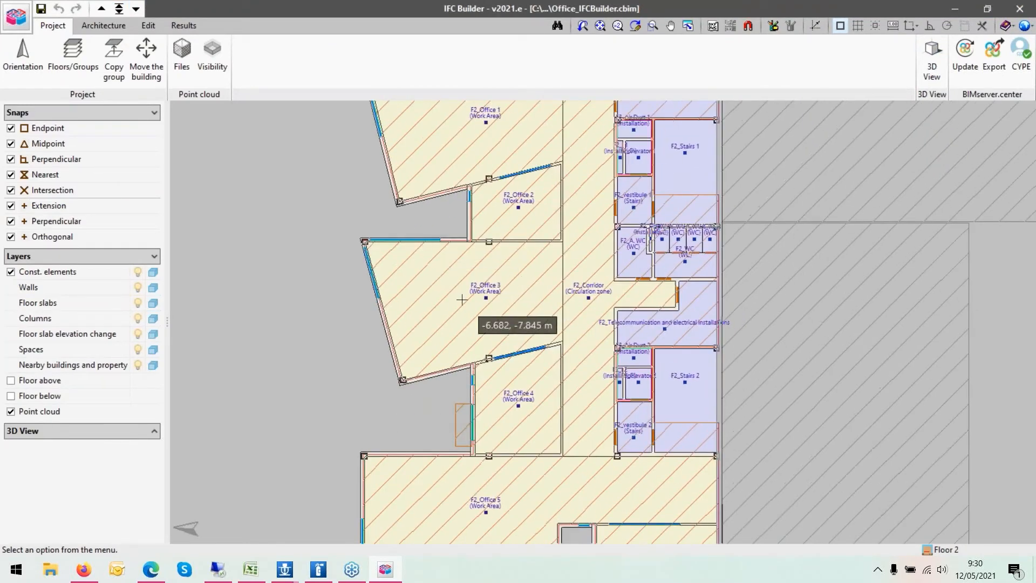
{"action": "scroll", "coordinate": [464, 301], "scroll_direction": "up", "scroll_amount": 2}
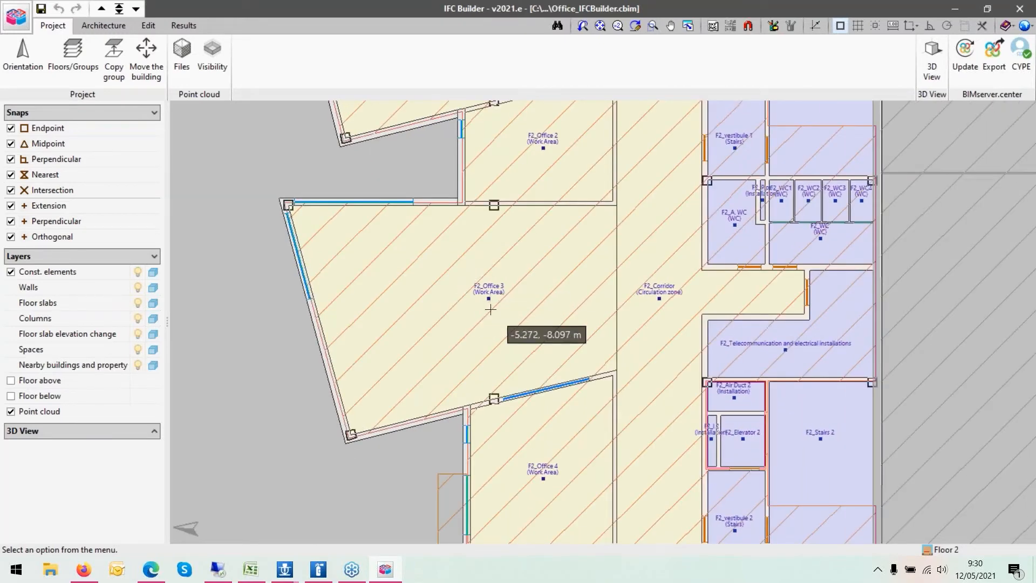
{"action": "scroll", "coordinate": [491, 309], "scroll_direction": "up", "scroll_amount": 1}
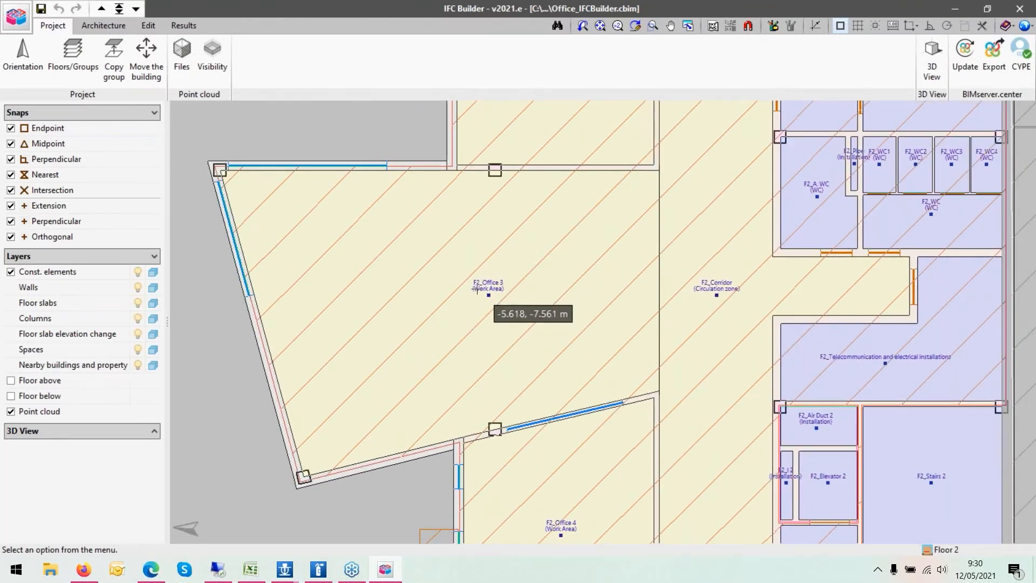
{"action": "scroll", "coordinate": [496, 298], "scroll_direction": "up", "scroll_amount": 1}
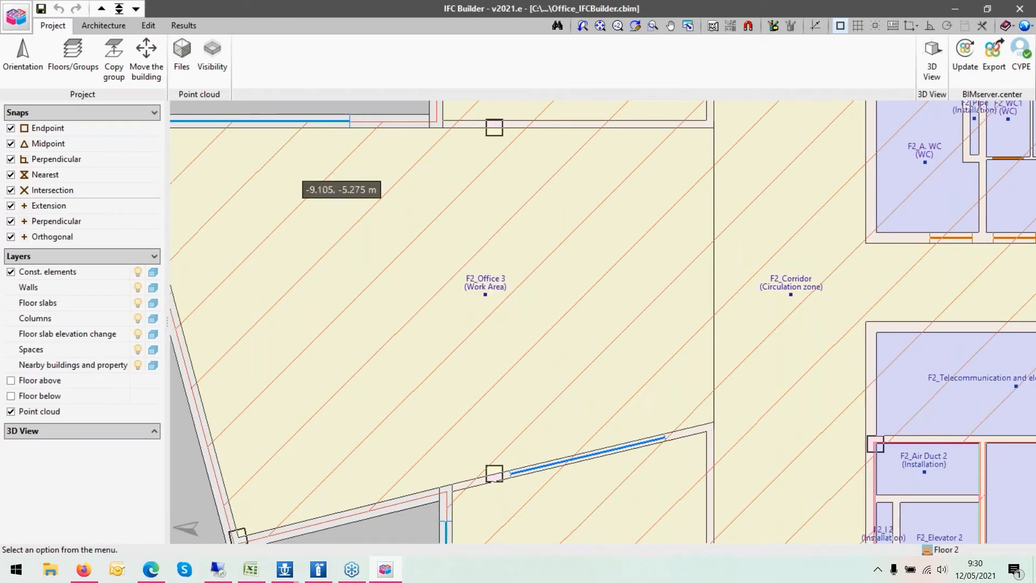
{"action": "left_click", "coordinate": [108, 31]}
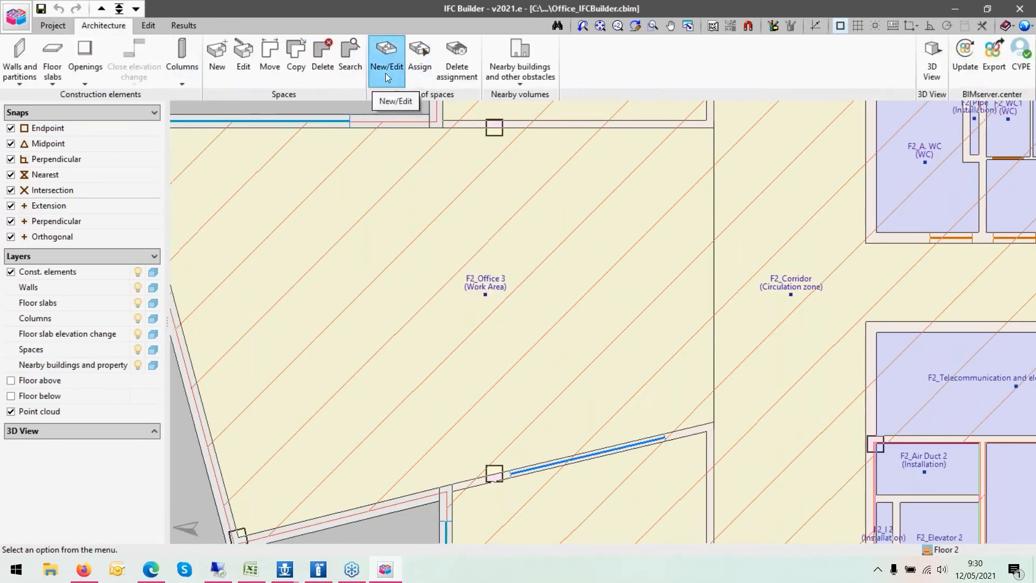
{"action": "left_click", "coordinate": [243, 57]}
{"action": "left_click", "coordinate": [477, 251]}
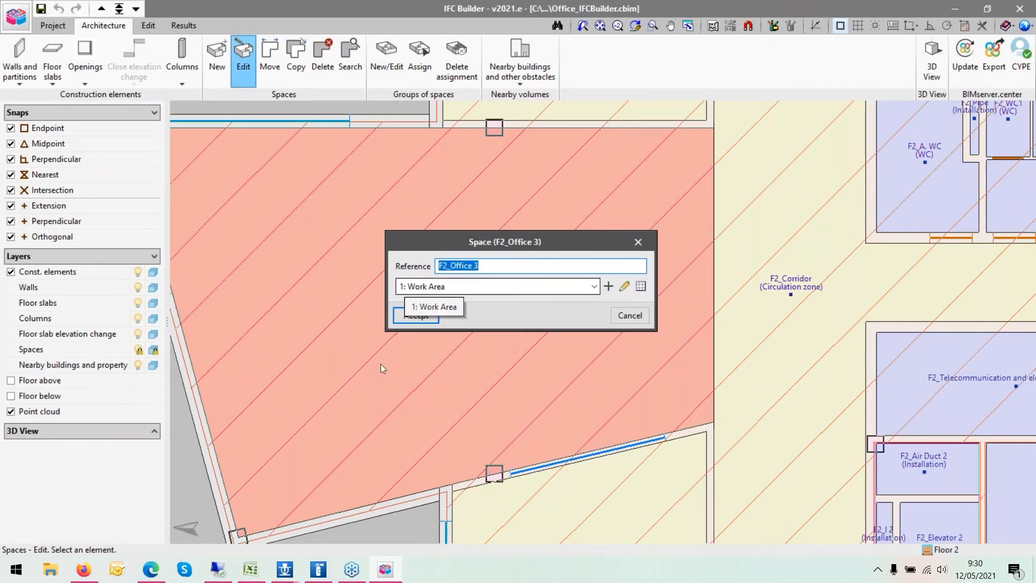
- Return to CYPEFIRE Hydraulic Systems, open the Work Area space type's properties, and close the space type and general options dialogs
{"action": "left_click", "coordinate": [294, 571]}
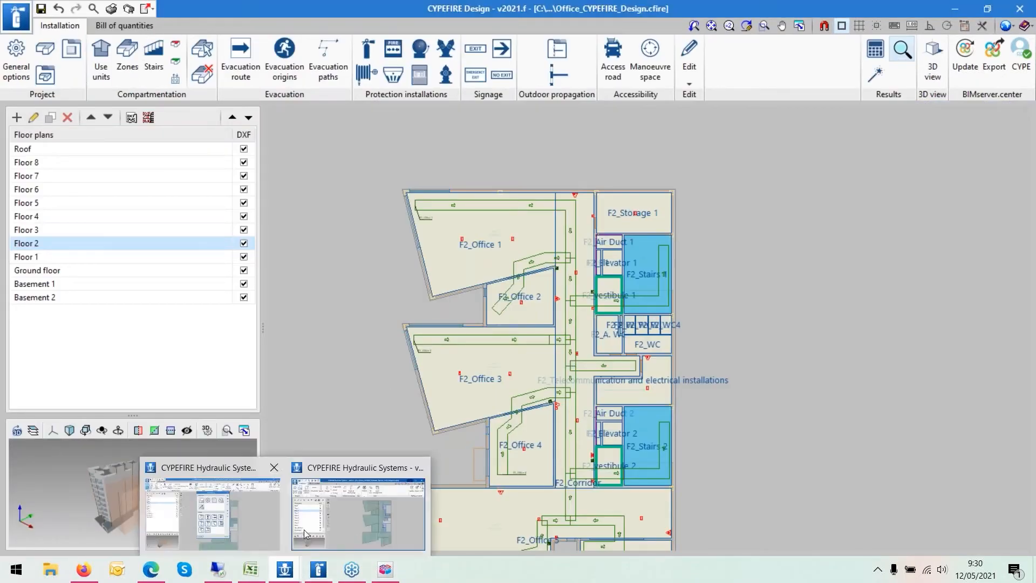
{"action": "left_click", "coordinate": [234, 513]}
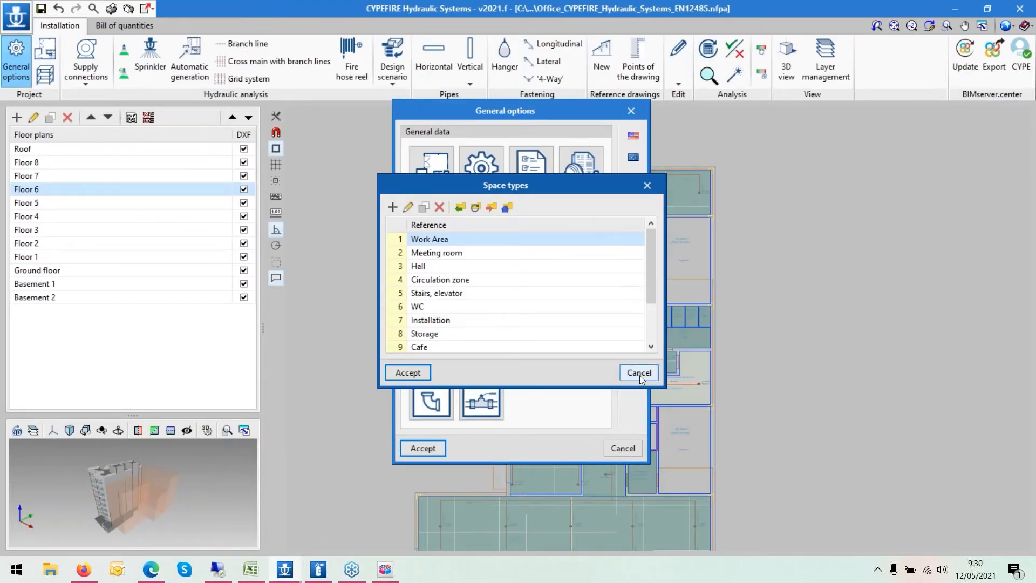
{"action": "left_click", "coordinate": [408, 207]}
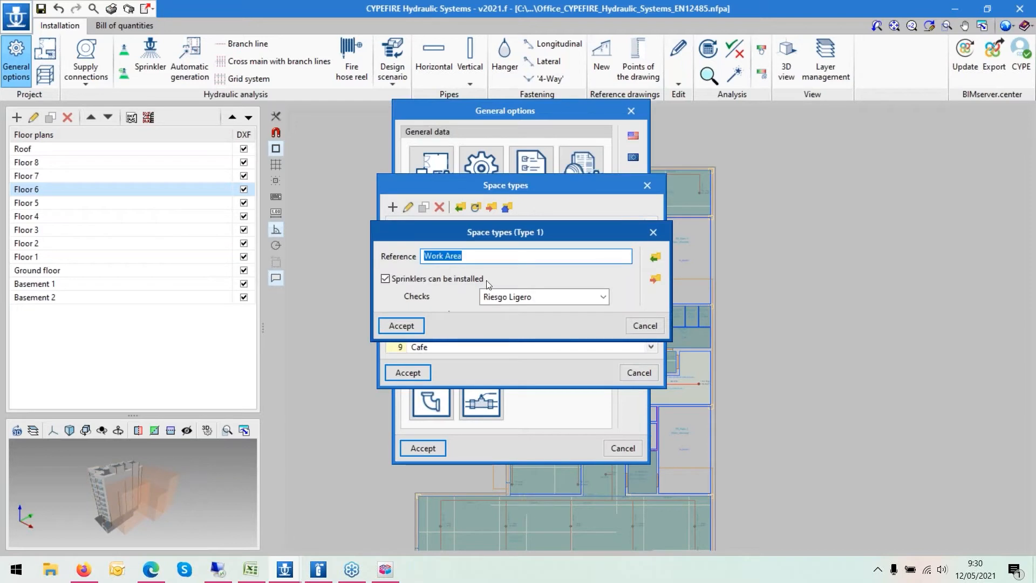
{"action": "left_click", "coordinate": [650, 237]}
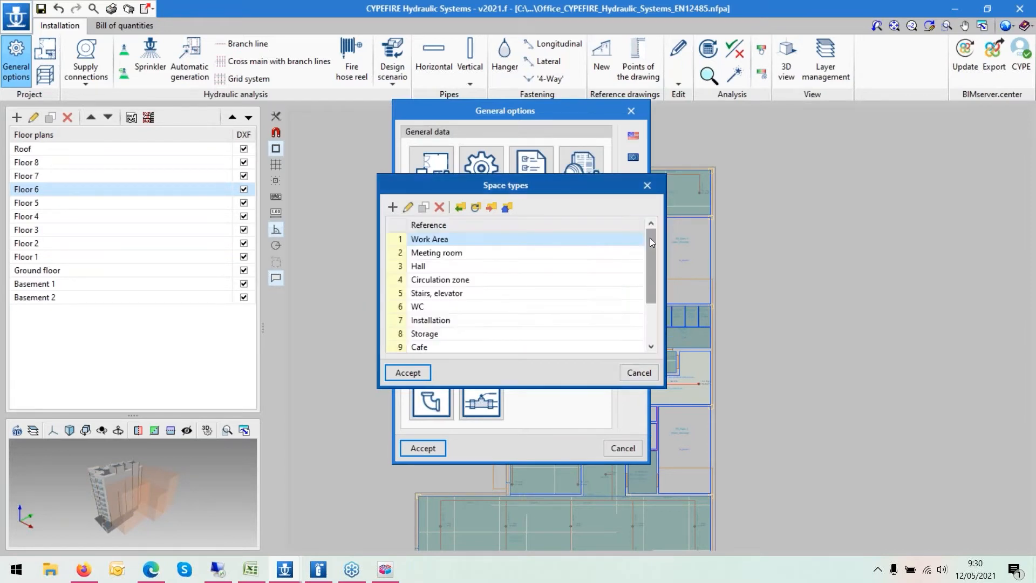
{"action": "left_click", "coordinate": [647, 185]}
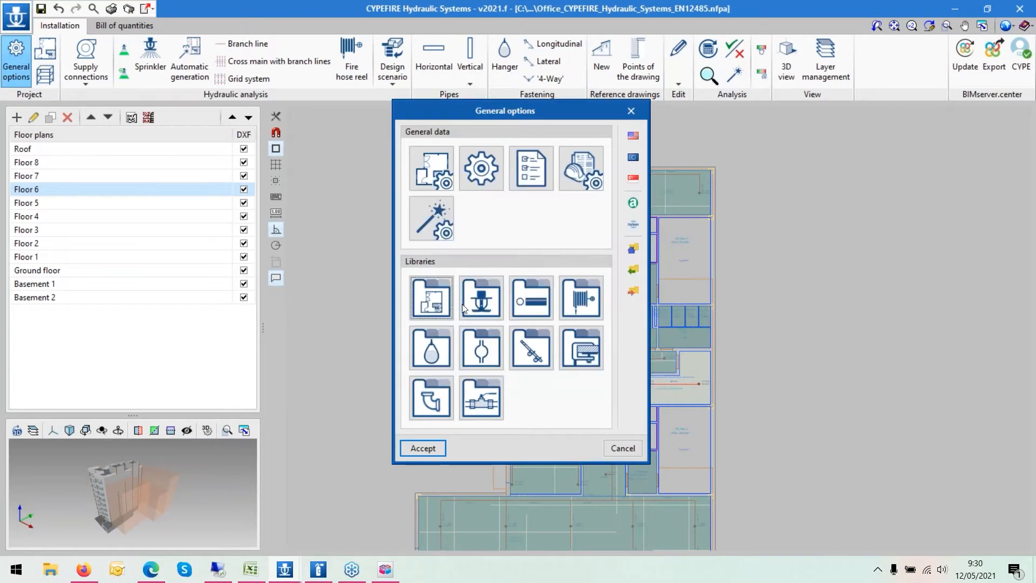
{"action": "left_click", "coordinate": [625, 119]}
- Browse Floor 2, Floor 1 and Floor 3 of the hydraulic plan, briefly checking the other open project window
{"action": "left_click", "coordinate": [110, 244]}
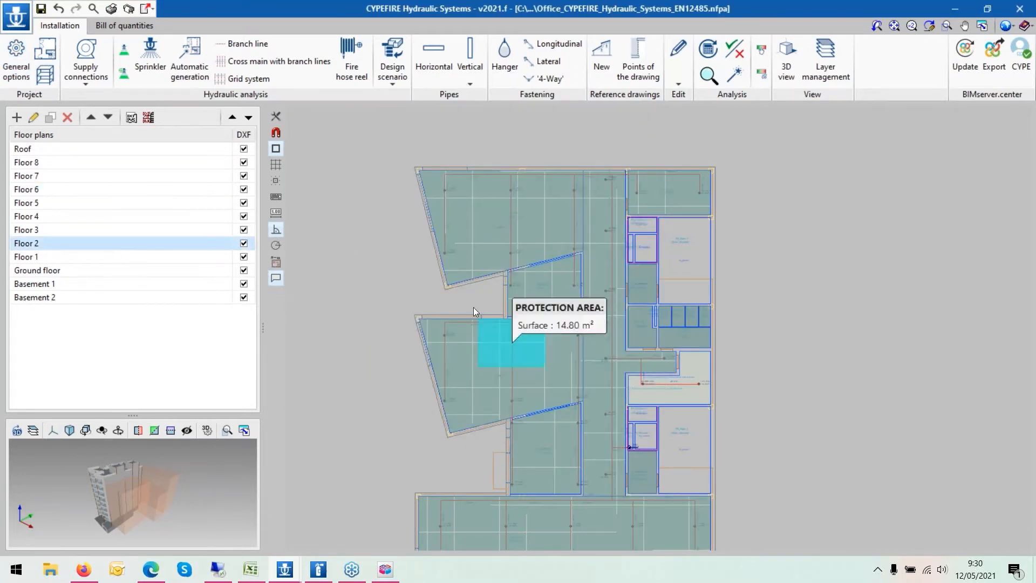
{"action": "scroll", "coordinate": [474, 311], "scroll_direction": "down", "scroll_amount": 4}
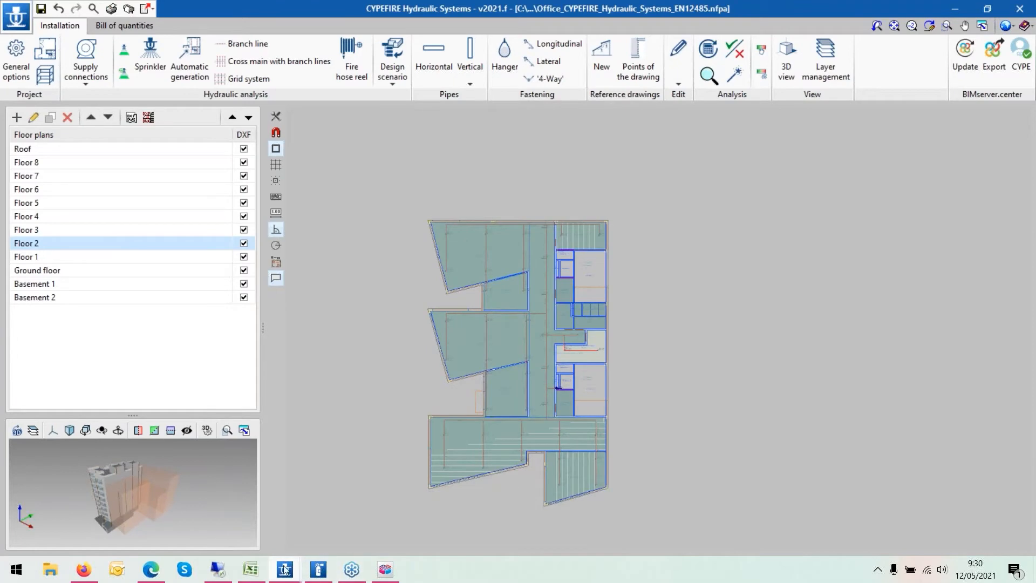
{"action": "mouse_move", "coordinate": [284, 569]}
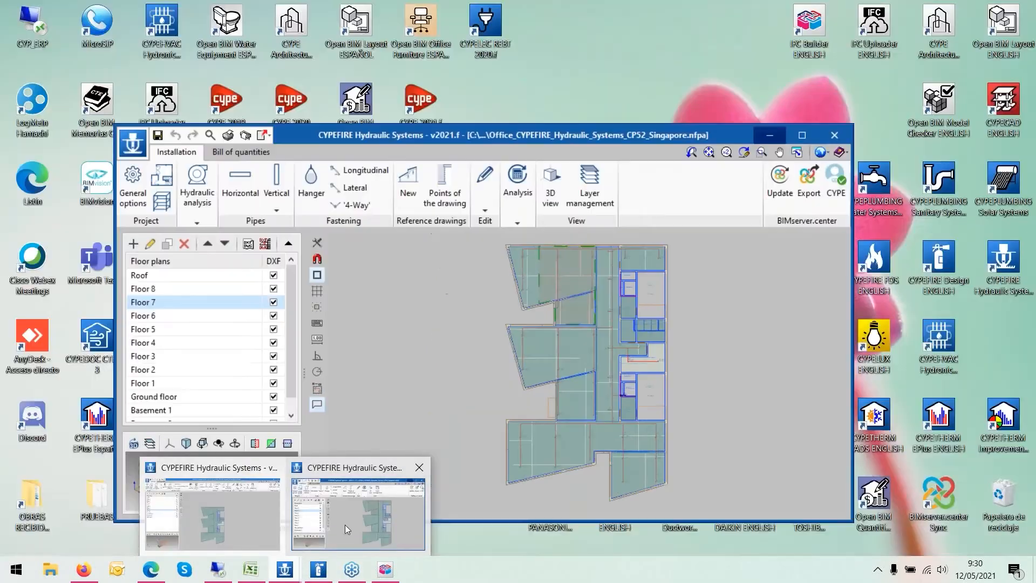
{"action": "left_click", "coordinate": [344, 524]}
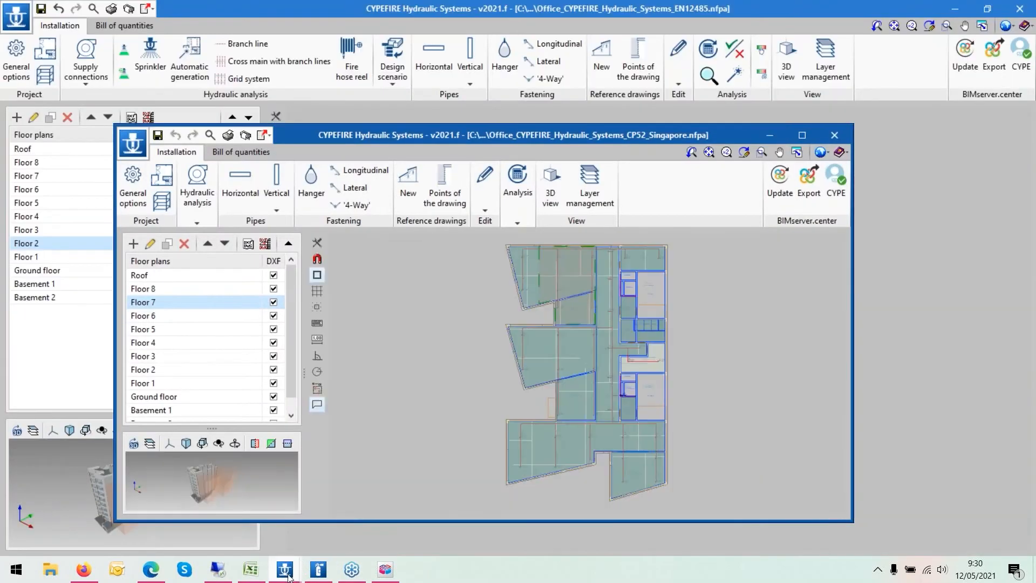
{"action": "left_click", "coordinate": [236, 508]}
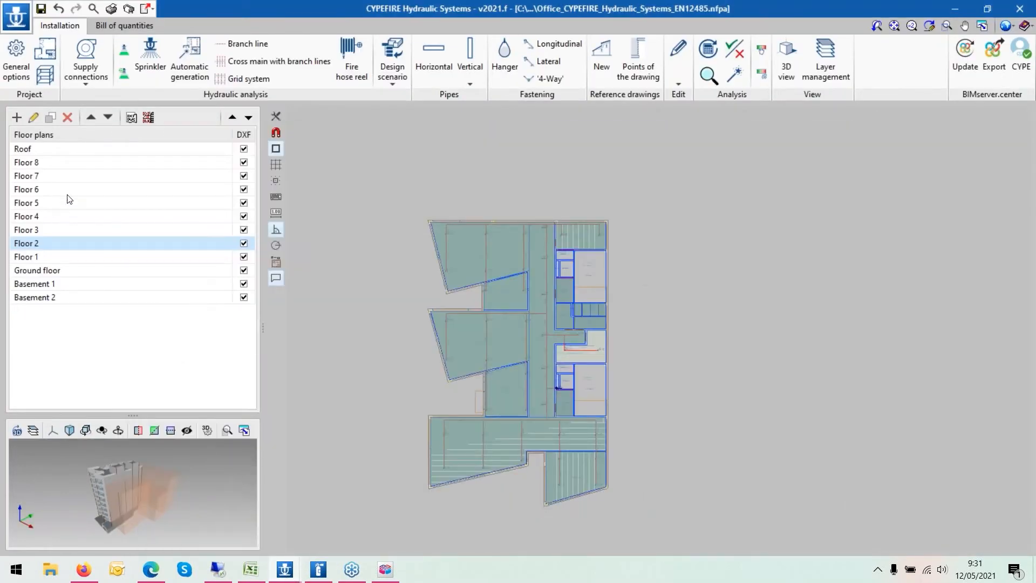
{"action": "left_click", "coordinate": [69, 178]}
{"action": "left_click", "coordinate": [58, 245]}
{"action": "left_click", "coordinate": [52, 252]}
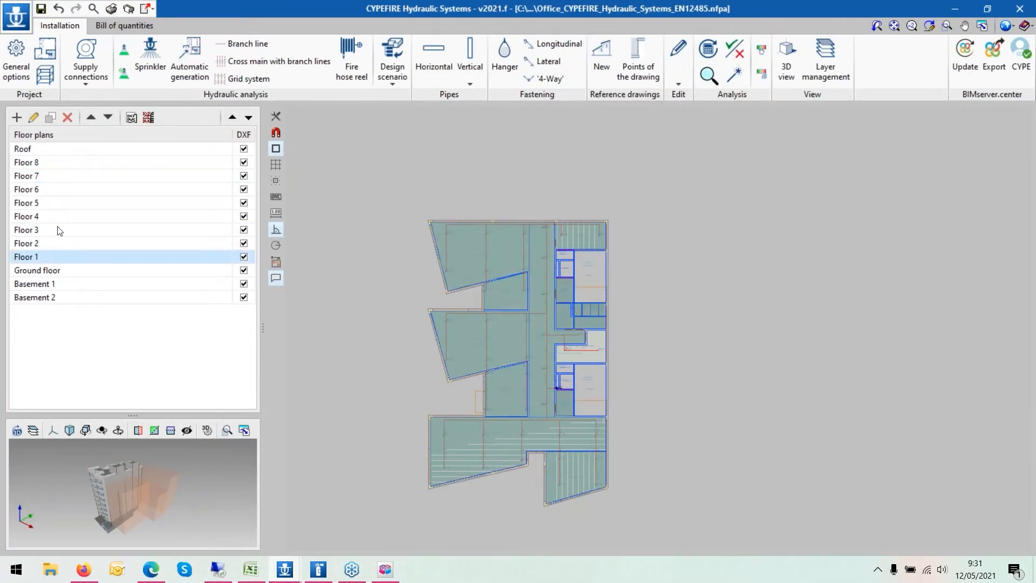
{"action": "left_click", "coordinate": [57, 236]}
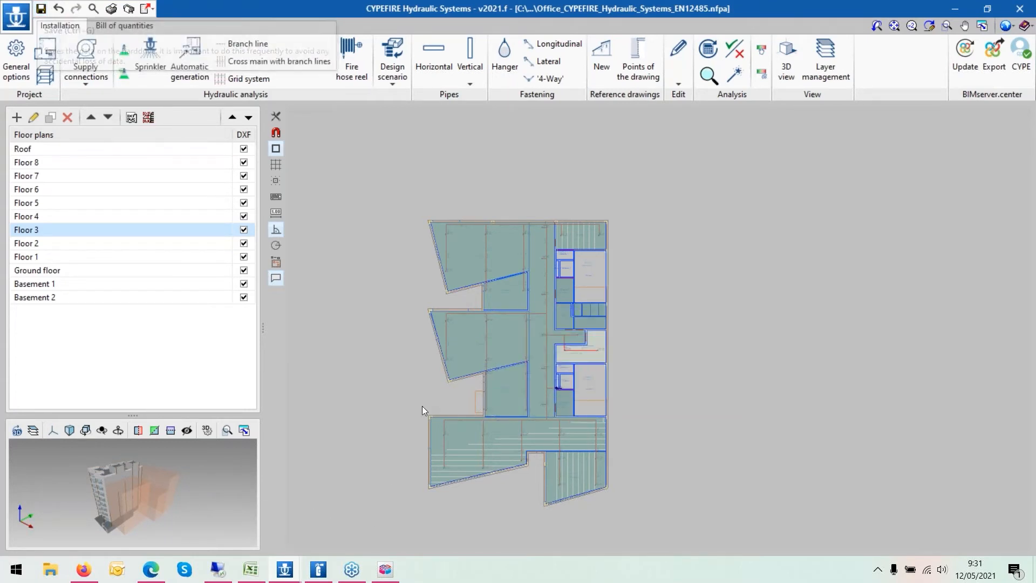
{"action": "scroll", "coordinate": [420, 407], "scroll_direction": "up", "scroll_amount": 2}
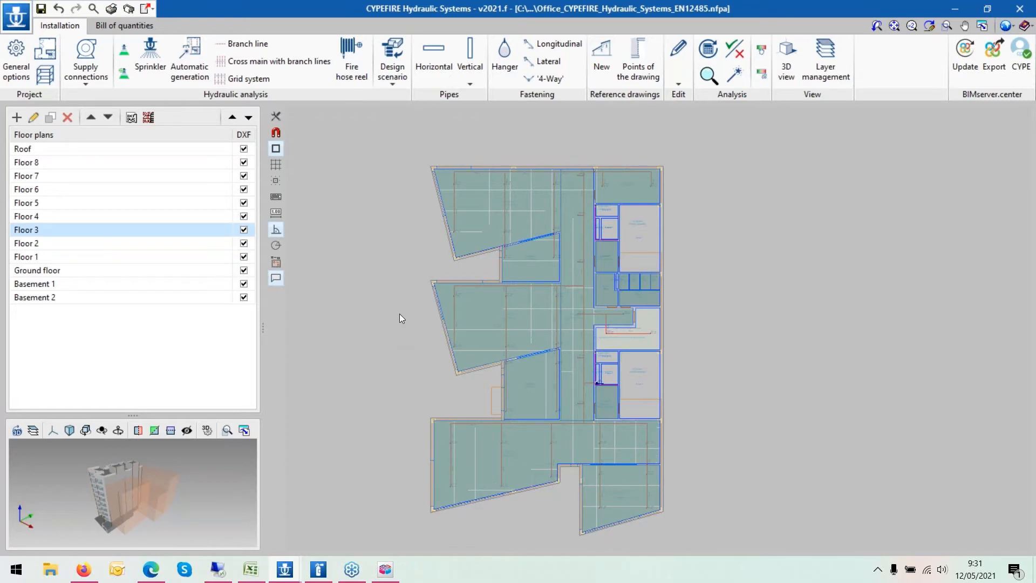
- Open the general options
{"action": "left_click", "coordinate": [25, 69]}
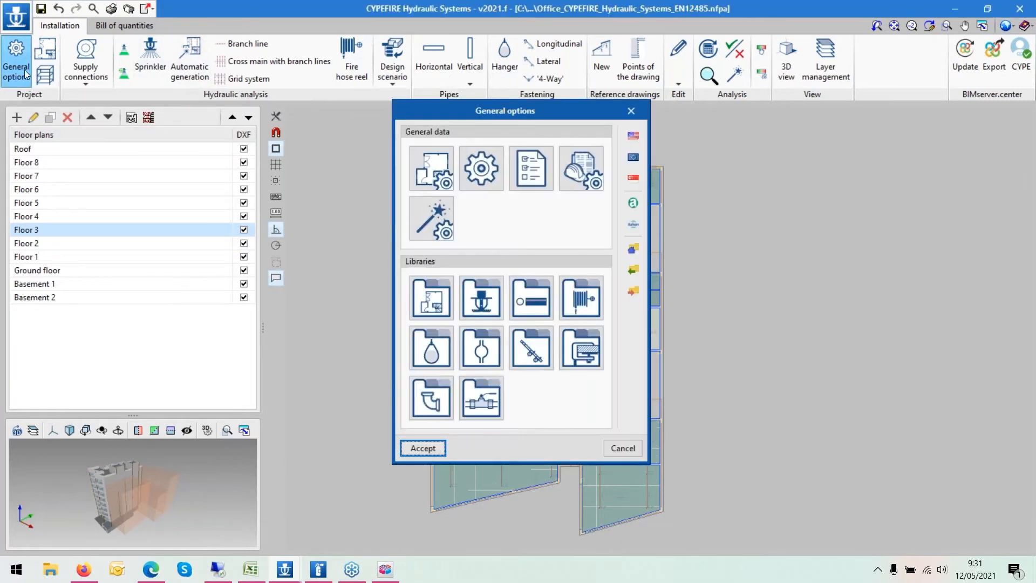
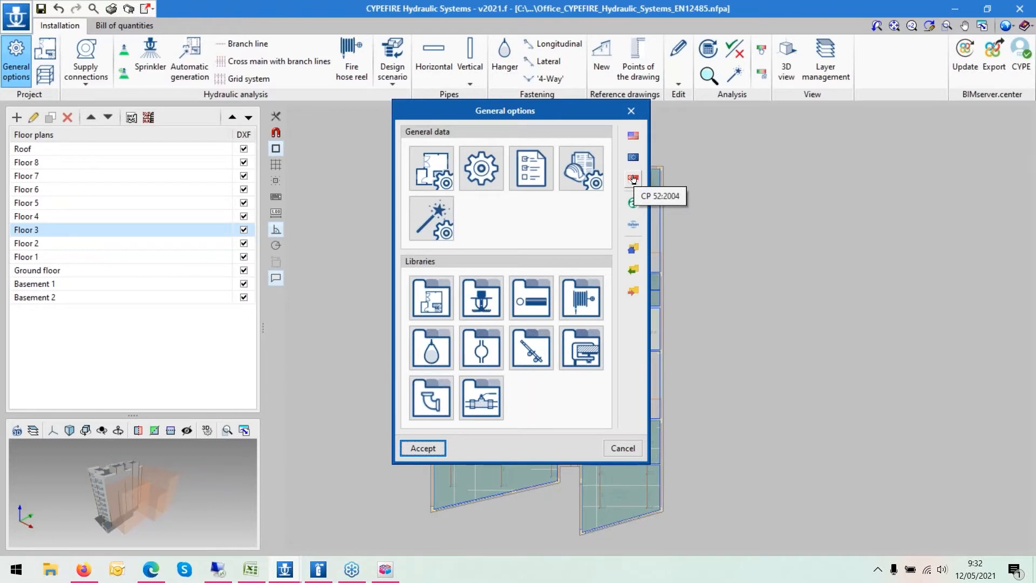
- Close the general options, then briefly bring up the CP52 Singapore project window and minimize it again
{"action": "left_click", "coordinate": [422, 449]}
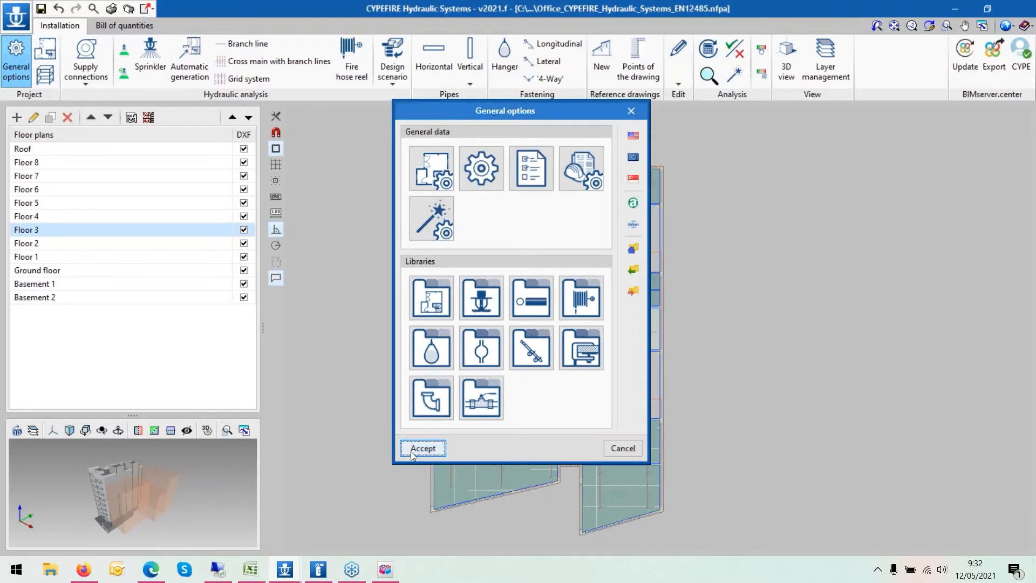
{"action": "scroll", "coordinate": [351, 291], "scroll_direction": "up", "scroll_amount": 1}
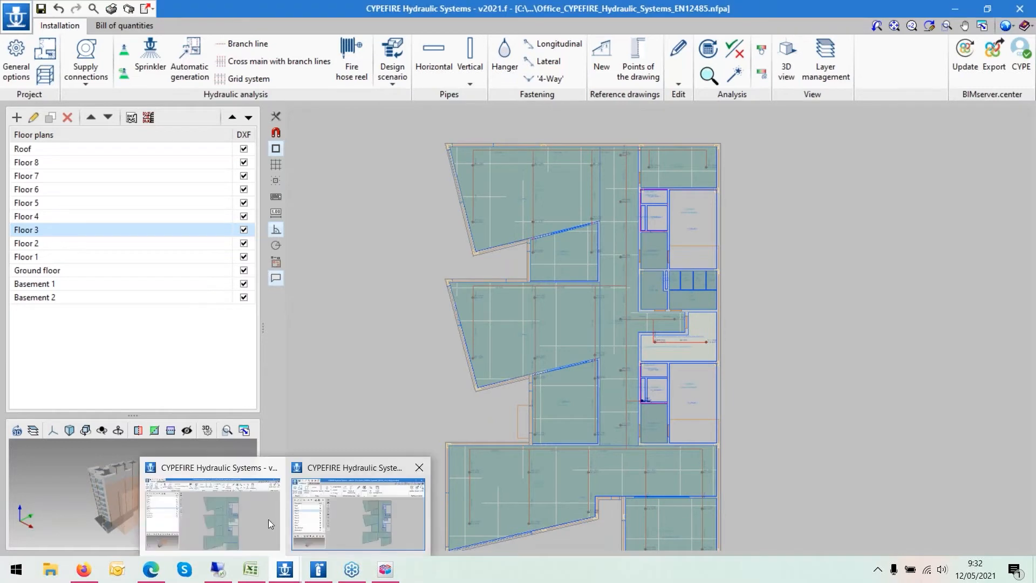
{"action": "left_click", "coordinate": [251, 523]}
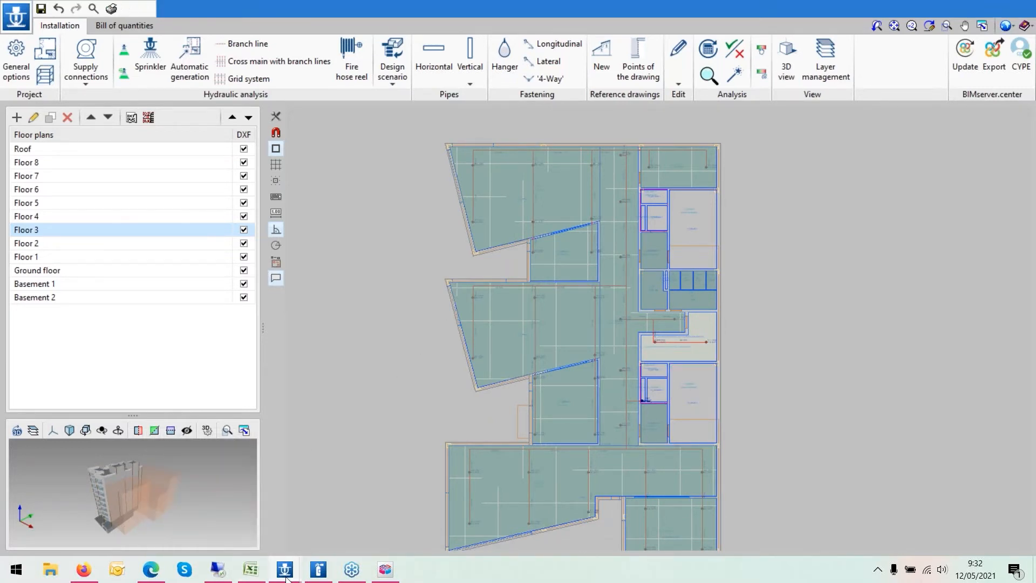
{"action": "mouse_move", "coordinate": [284, 570]}
{"action": "left_click", "coordinate": [354, 526]}
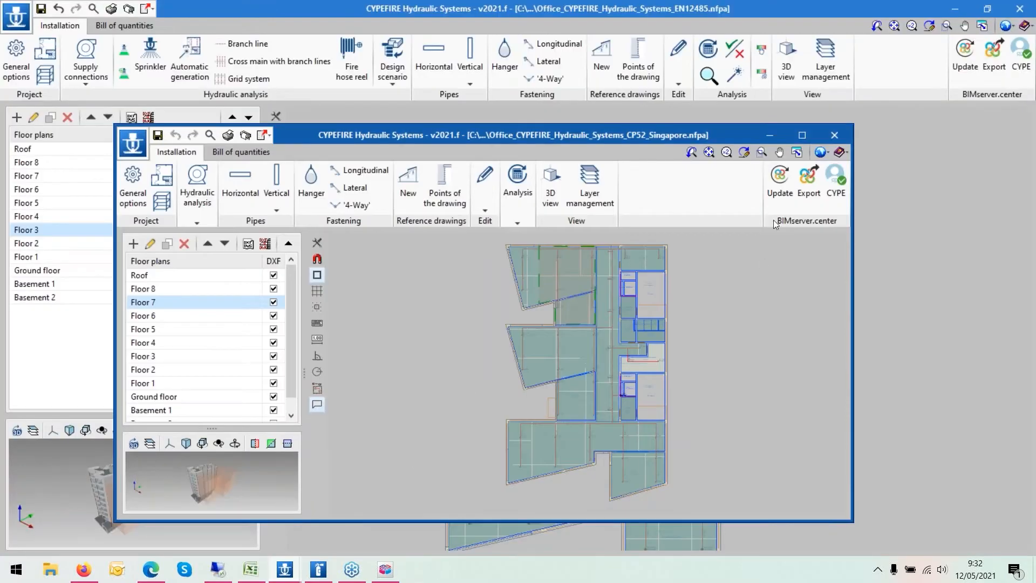
{"action": "left_click", "coordinate": [768, 140]}
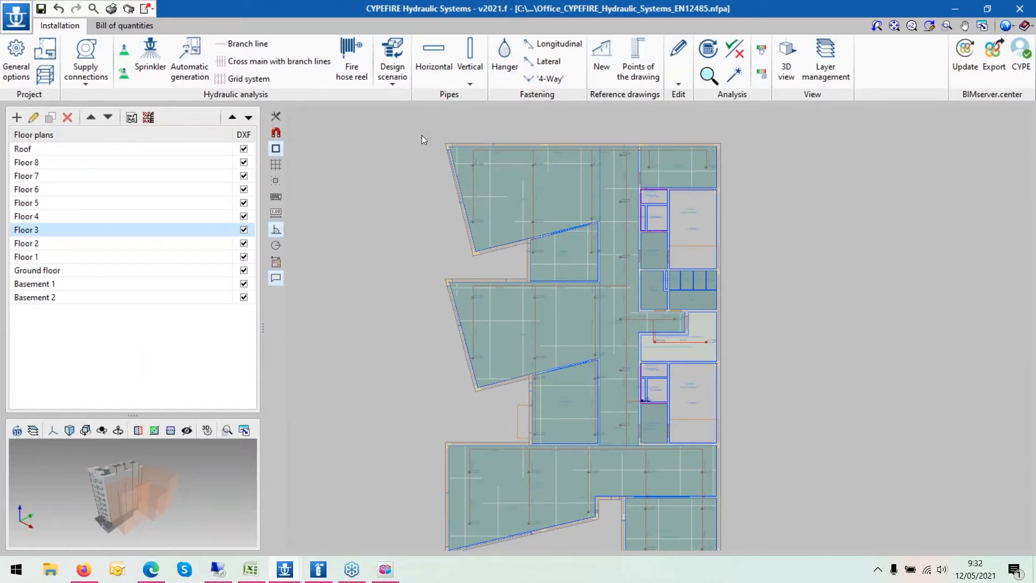
- On Floor 1, open the space types library and review the Riesgo Ligero space type's checks, then close all dialogs
{"action": "left_click", "coordinate": [81, 259]}
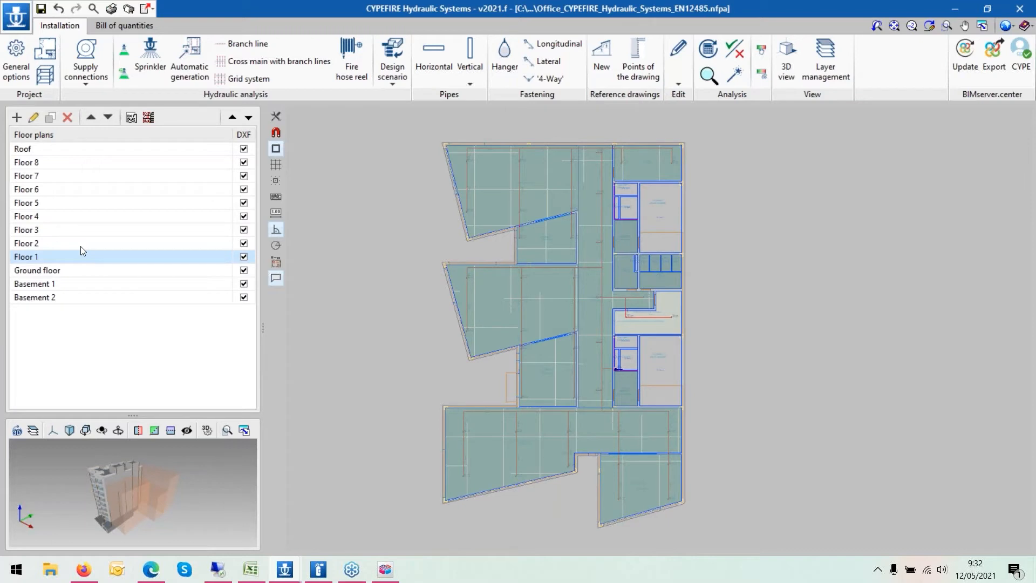
{"action": "left_click", "coordinate": [13, 65]}
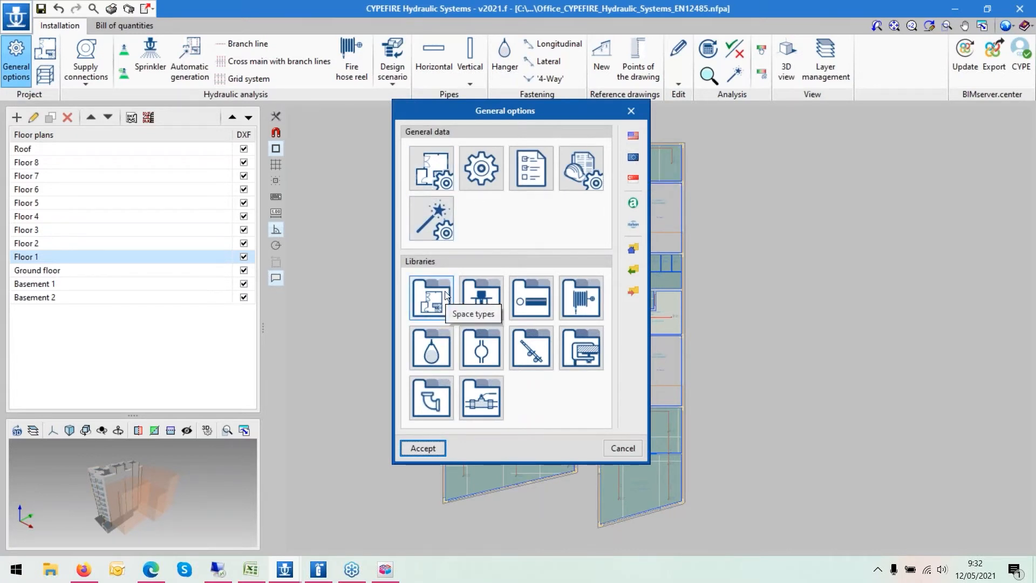
{"action": "left_click", "coordinate": [423, 175]}
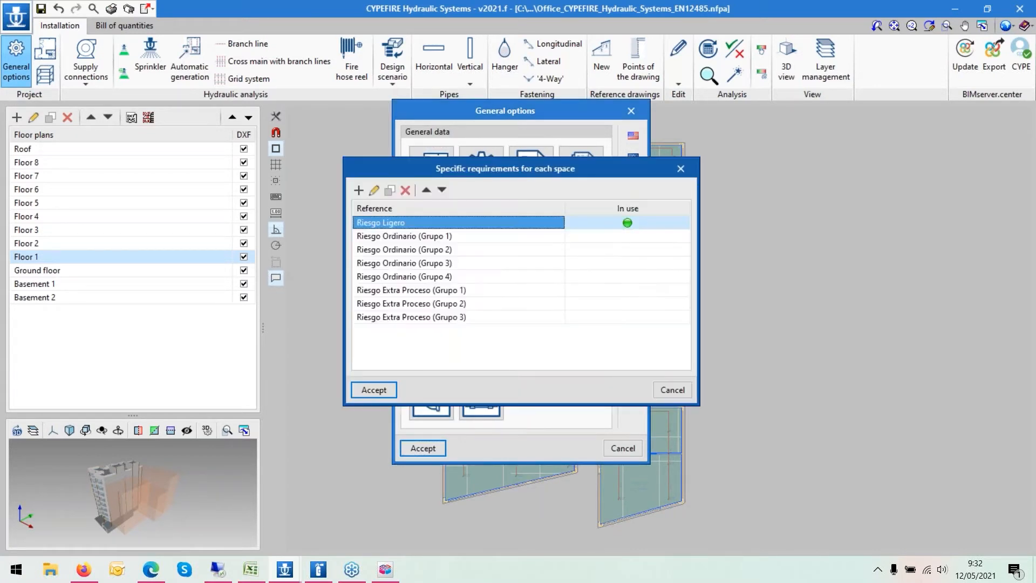
{"action": "left_click", "coordinate": [376, 190]}
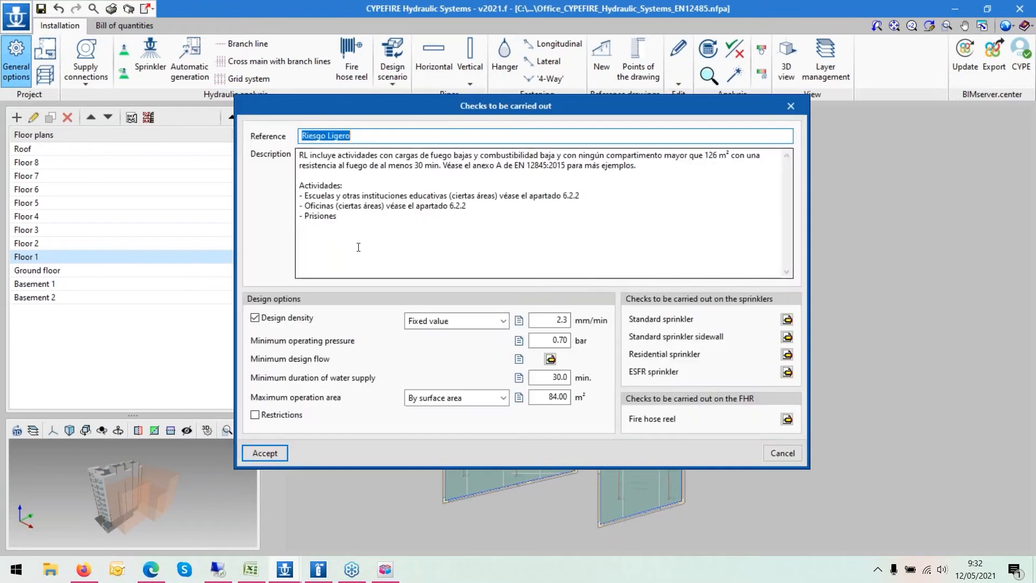
{"action": "left_click", "coordinate": [266, 455]}
{"action": "left_click", "coordinate": [366, 391]}
{"action": "left_click", "coordinate": [422, 448]}
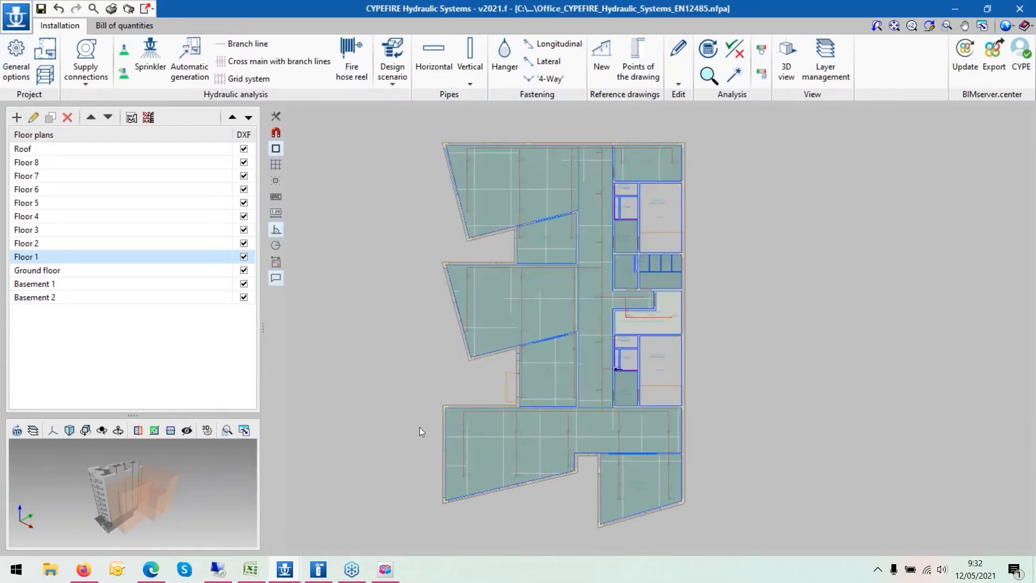
- Update the hydraulic analysis results
{"action": "left_click", "coordinate": [715, 48]}
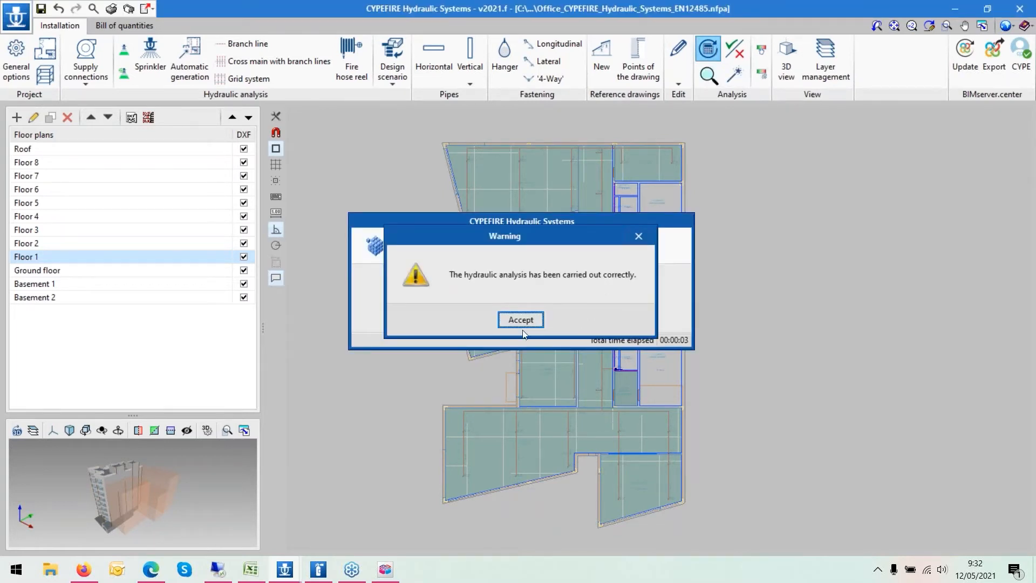
{"action": "left_click", "coordinate": [521, 323]}
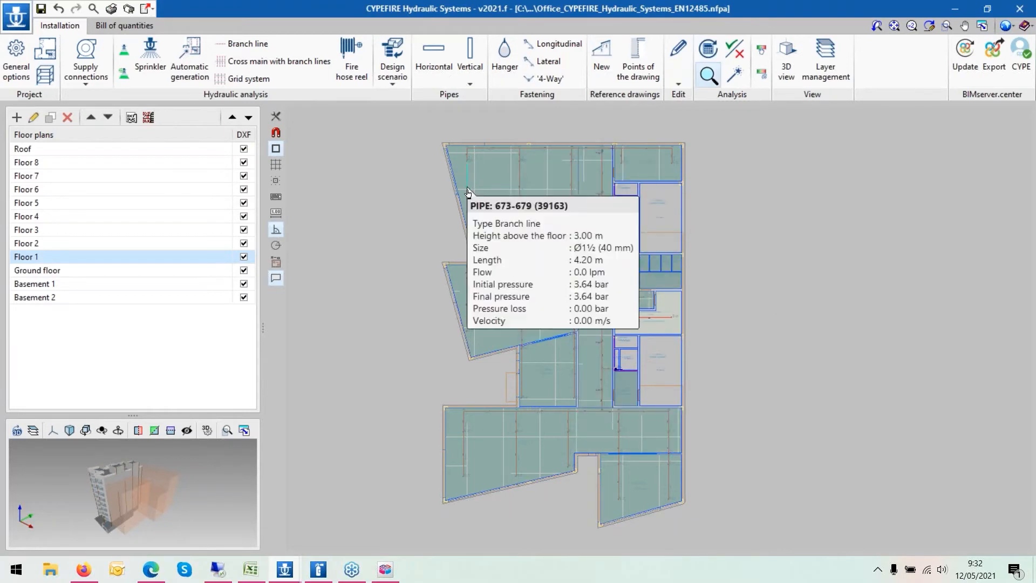
- Switch to Floor 7 and open a sprinkler's properties to review them
{"action": "left_click", "coordinate": [88, 181]}
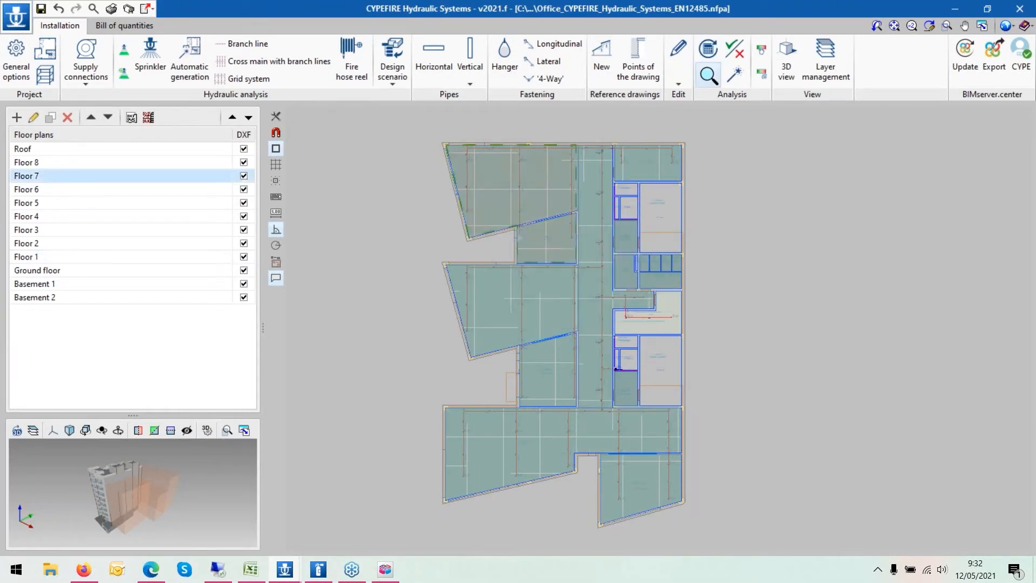
{"action": "left_click", "coordinate": [522, 241]}
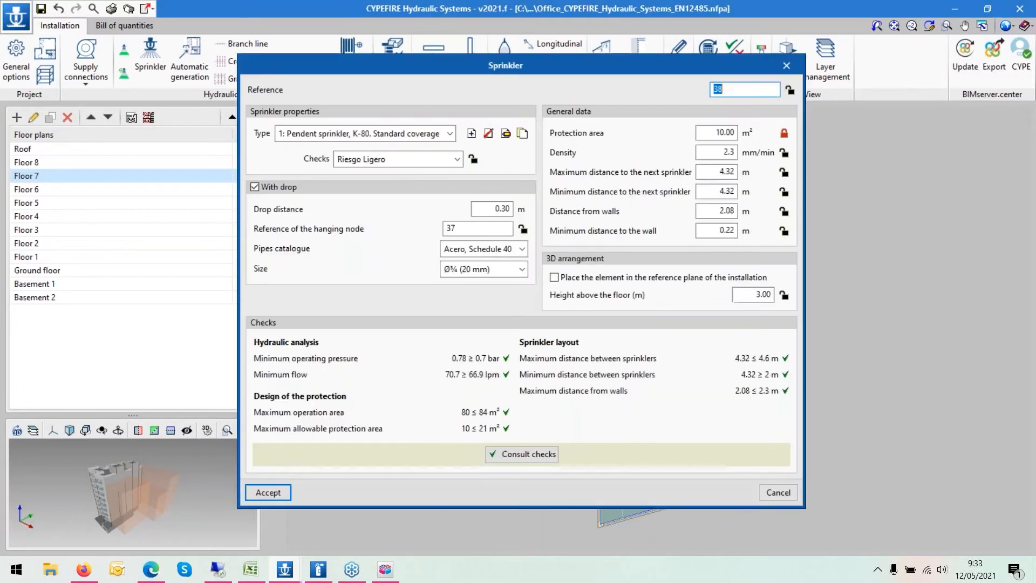
{"action": "left_click", "coordinate": [787, 65]}
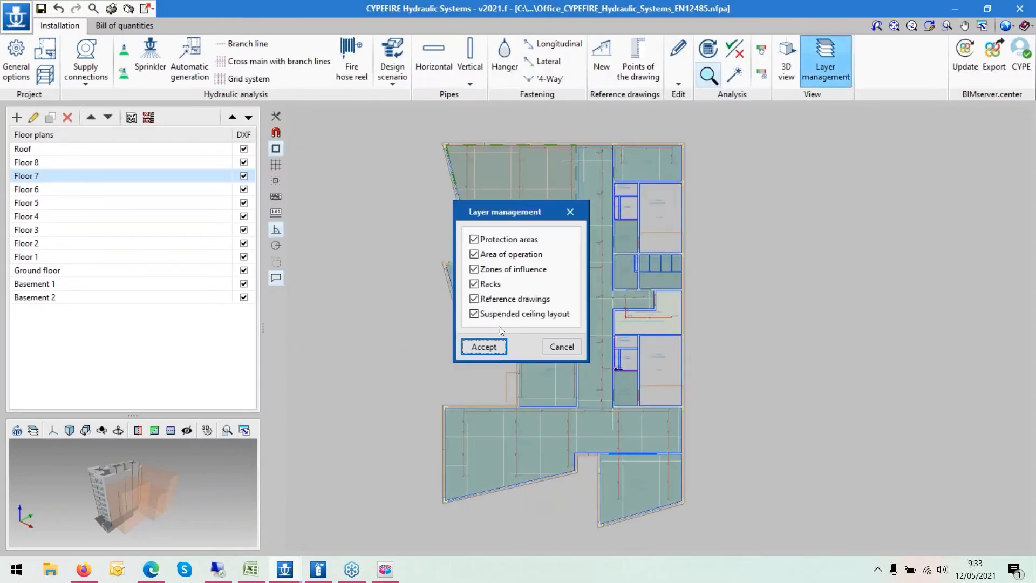
- Turn off the Suspended ceiling layout layer
{"action": "left_click", "coordinate": [474, 317]}
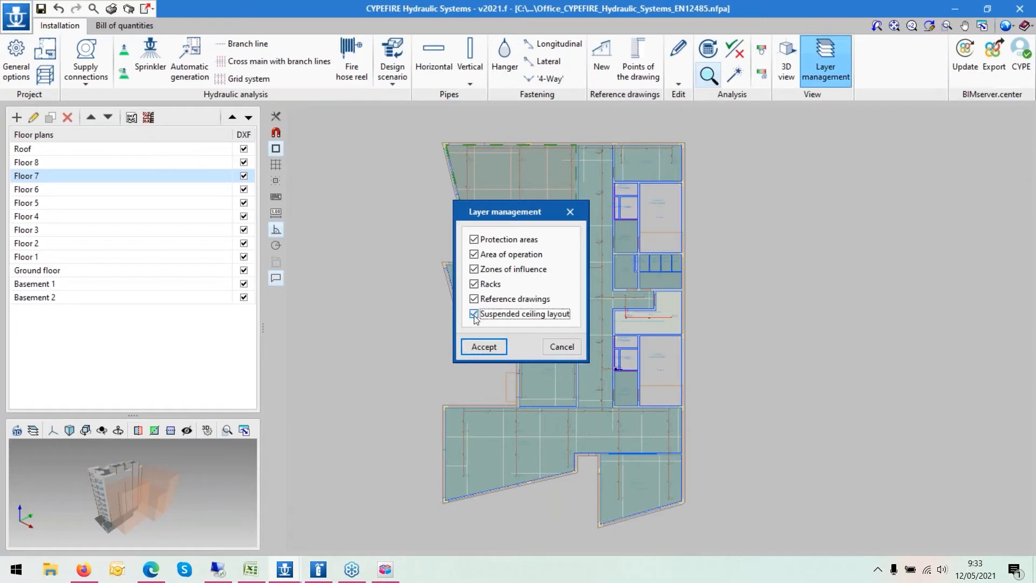
{"action": "left_click", "coordinate": [484, 347]}
- Open the most remote sprinkler 38 on Floor 7 and consult its checks report
{"action": "scroll", "coordinate": [536, 246], "scroll_direction": "up", "scroll_amount": 2}
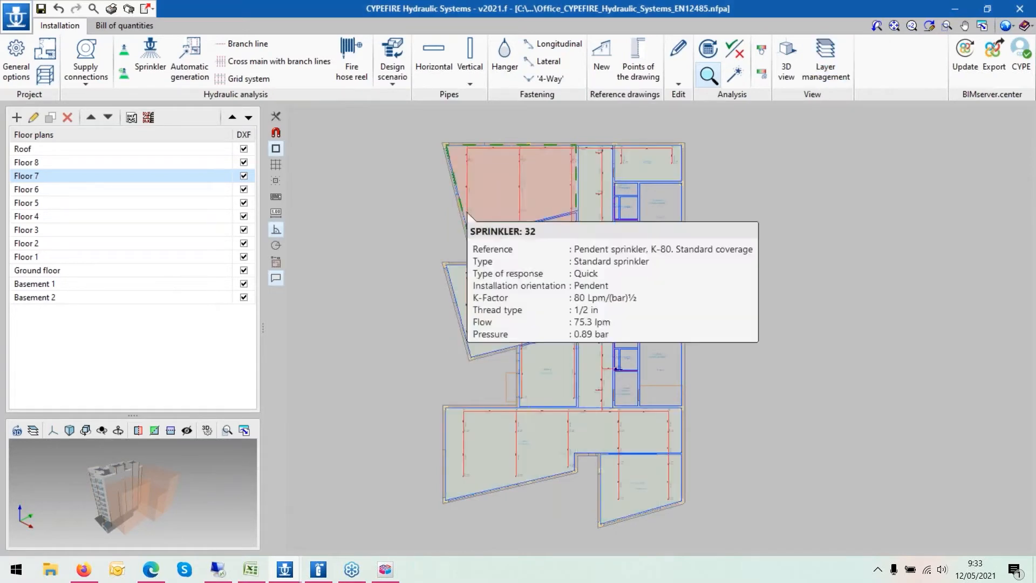
{"action": "mouse_move", "coordinate": [539, 250]}
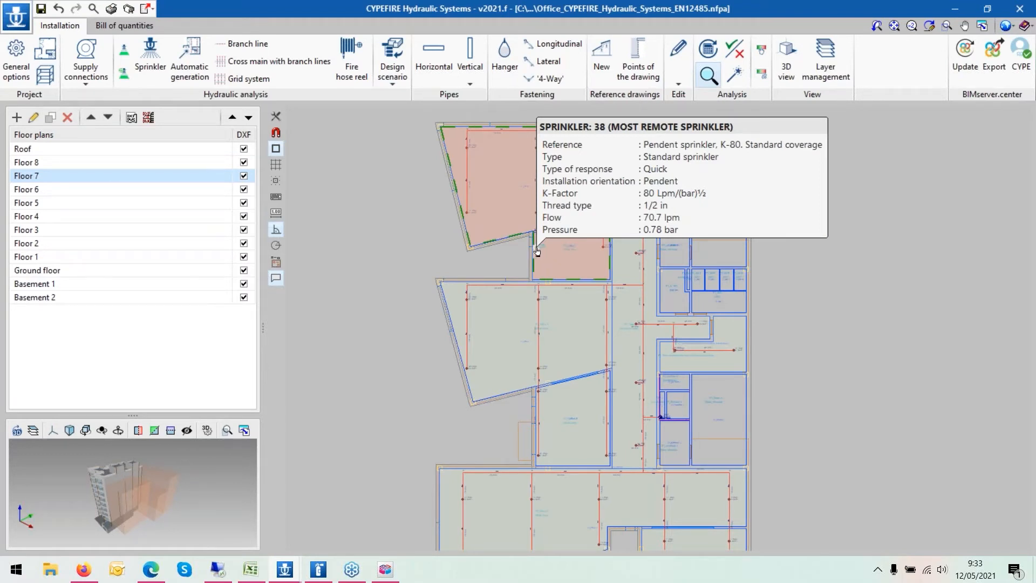
{"action": "left_click", "coordinate": [536, 251]}
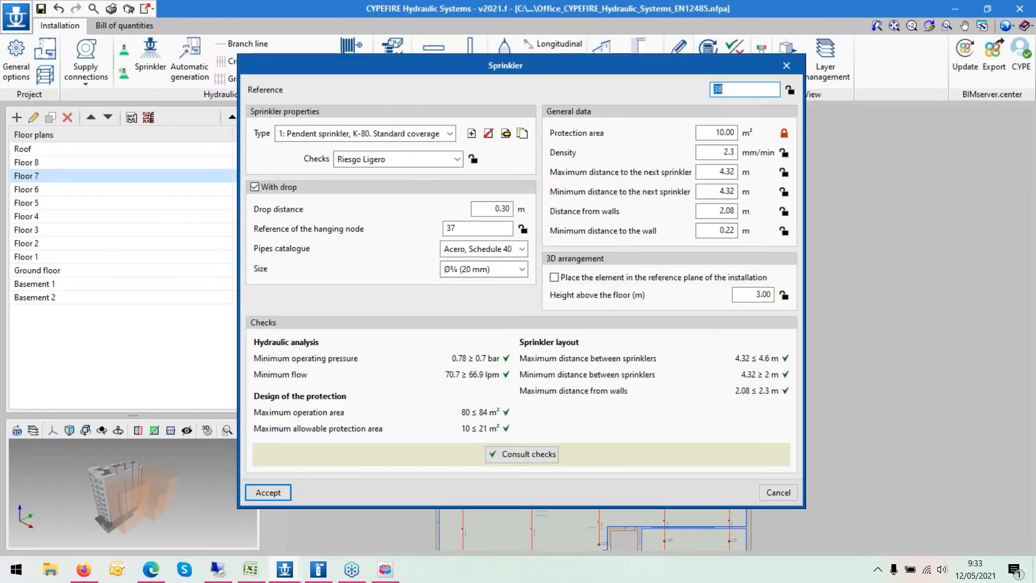
{"action": "left_click", "coordinate": [516, 455]}
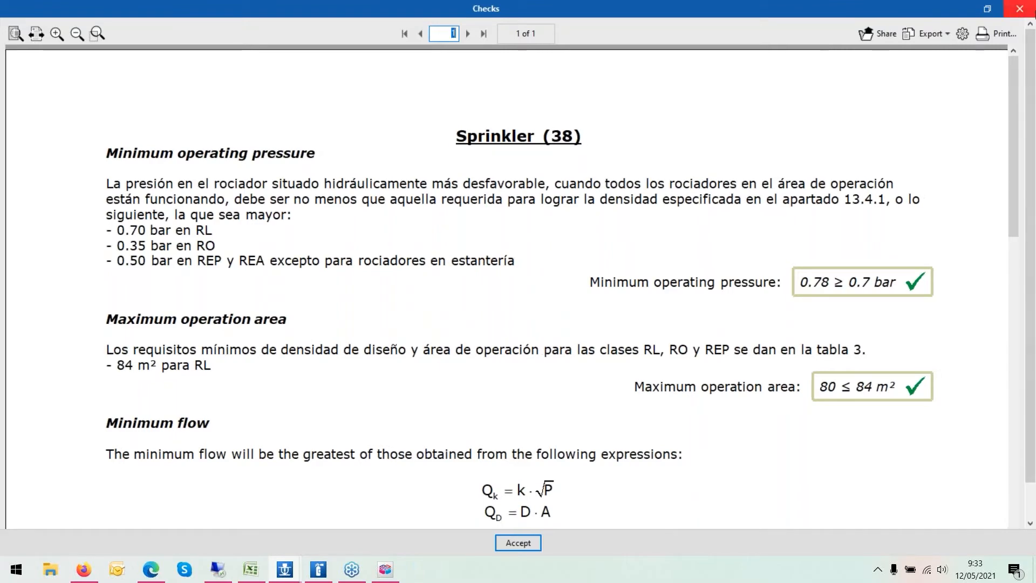
{"action": "left_click", "coordinate": [1029, 17]}
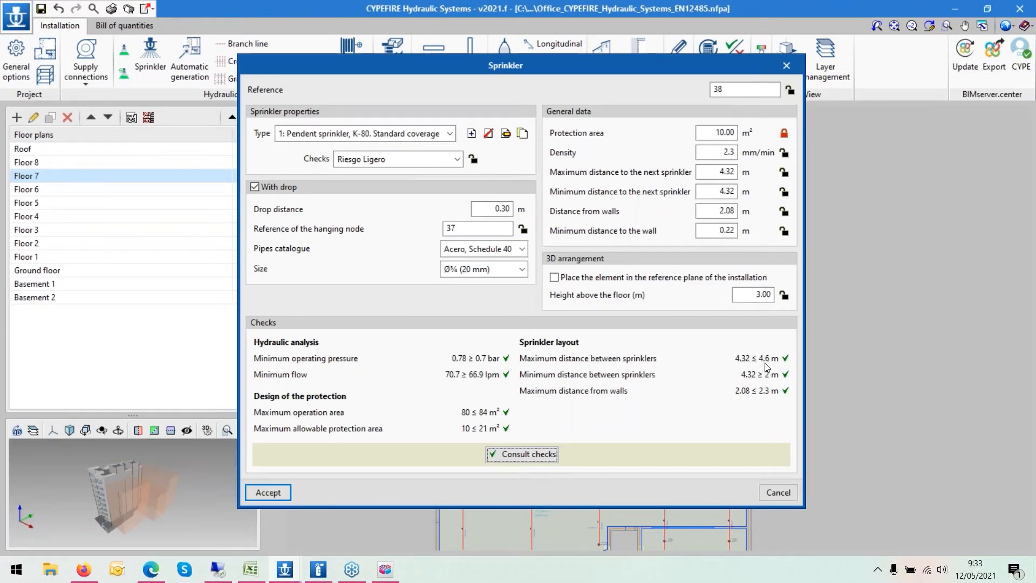
{"action": "left_click", "coordinate": [268, 492]}
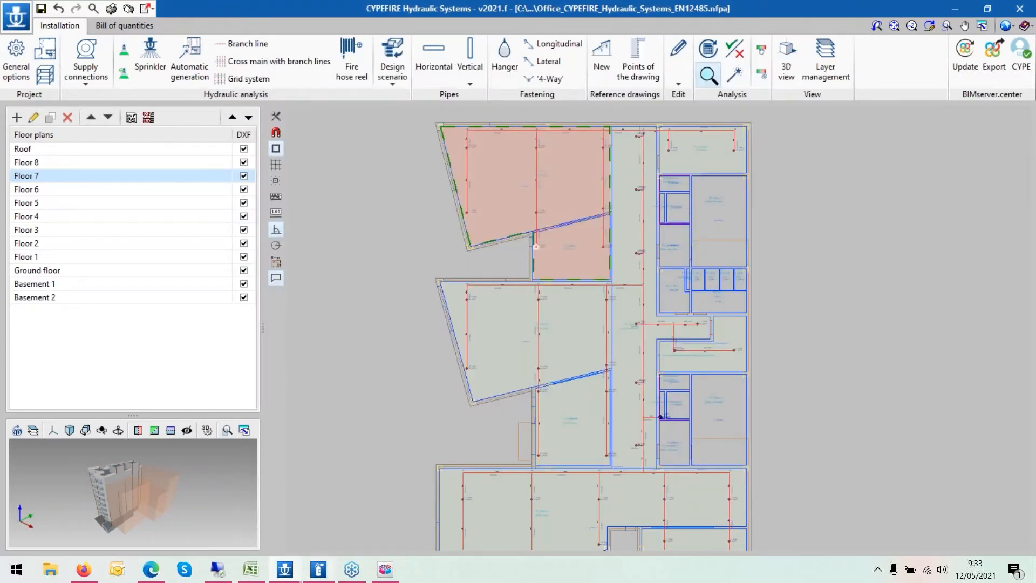
- Switch to the CP52 Singapore project window and maximize it
{"action": "left_click", "coordinate": [289, 571]}
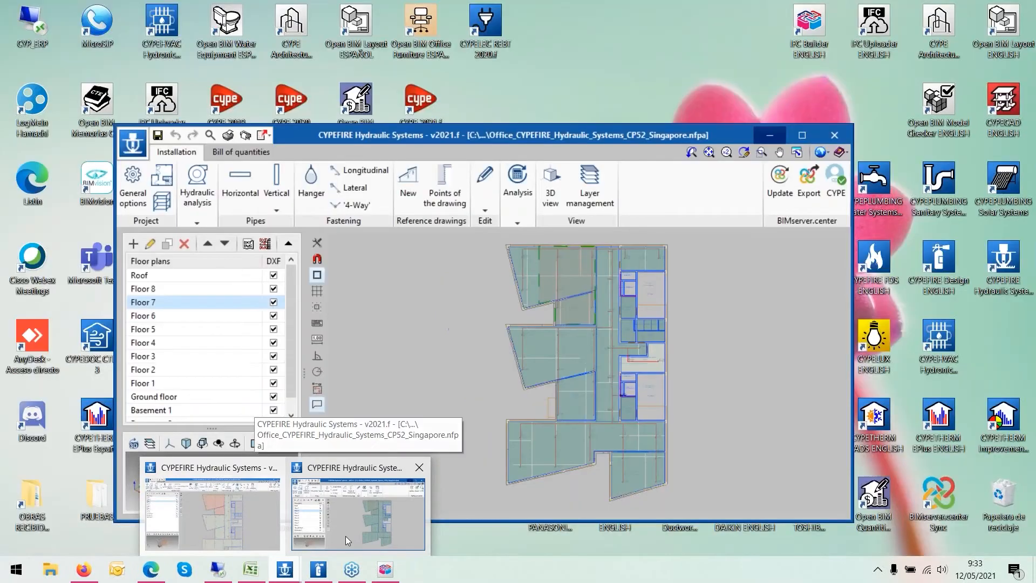
{"action": "left_click", "coordinate": [347, 540]}
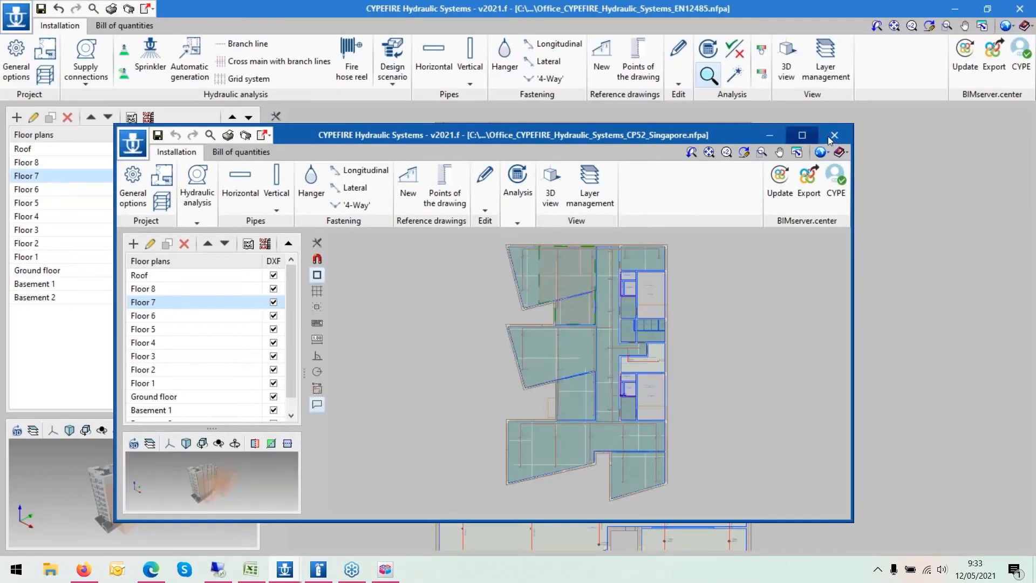
{"action": "left_click", "coordinate": [803, 136]}
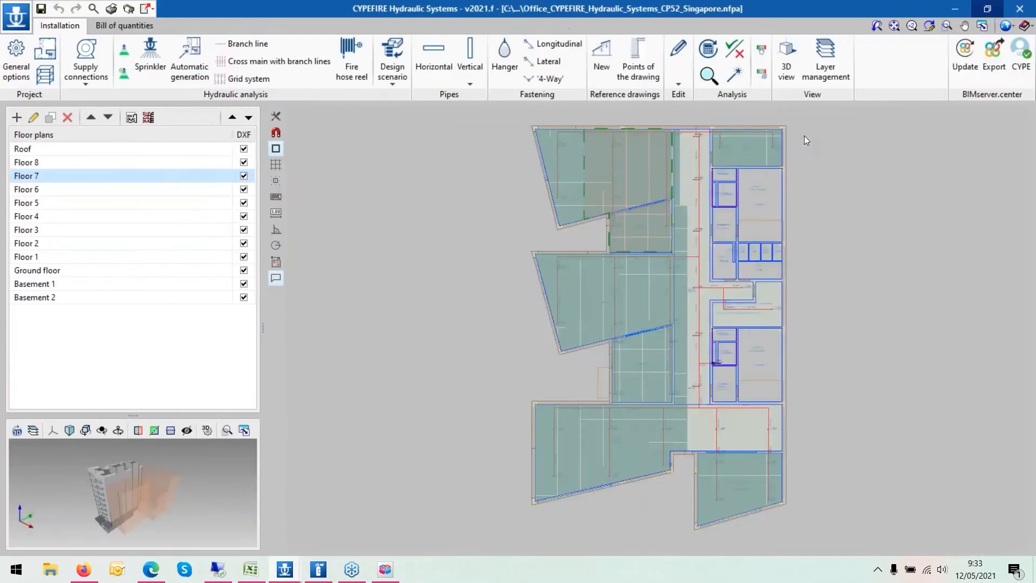
- Update the hydraulic analysis results in the CP52 Singapore project
{"action": "left_click", "coordinate": [709, 50]}
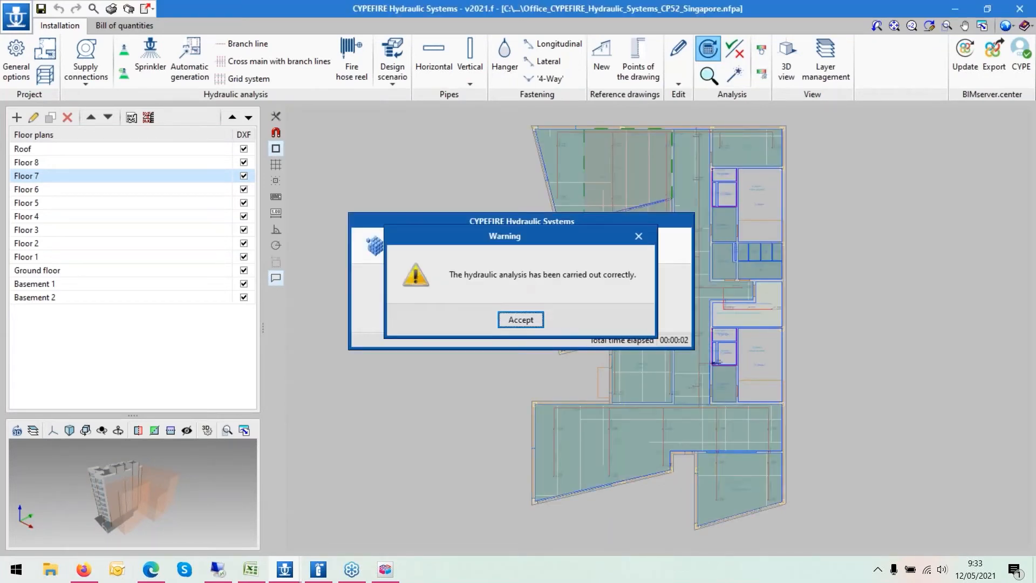
{"action": "left_click", "coordinate": [521, 320]}
- Open sprinkler 50 on Floor 7 and consult its checks report for the sprinkler spacing requirements
{"action": "mouse_move", "coordinate": [558, 269]}
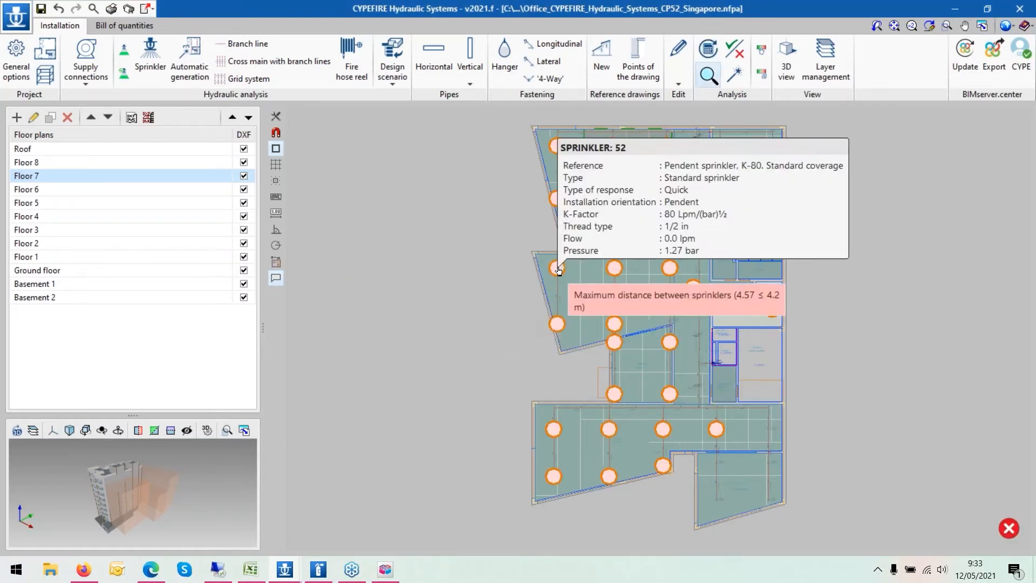
{"action": "scroll", "coordinate": [814, 322], "scroll_direction": "up", "scroll_amount": 1}
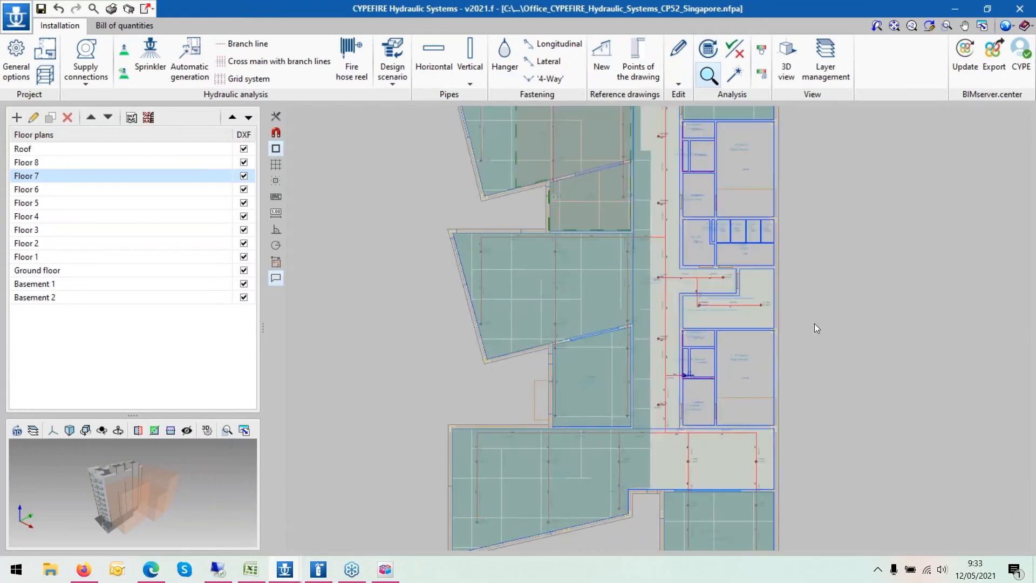
{"action": "mouse_move", "coordinate": [483, 328]}
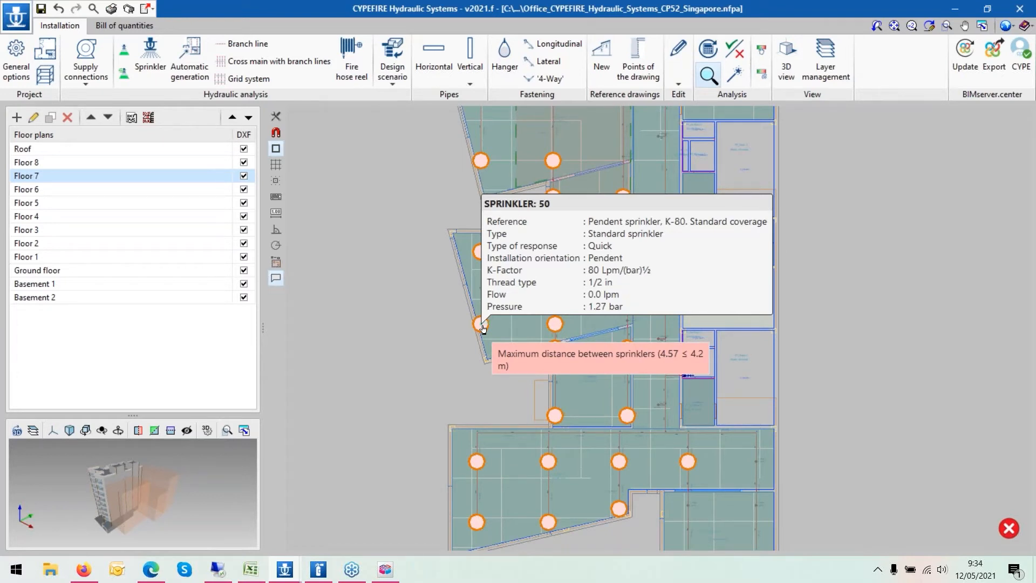
{"action": "double_click", "coordinate": [481, 325]}
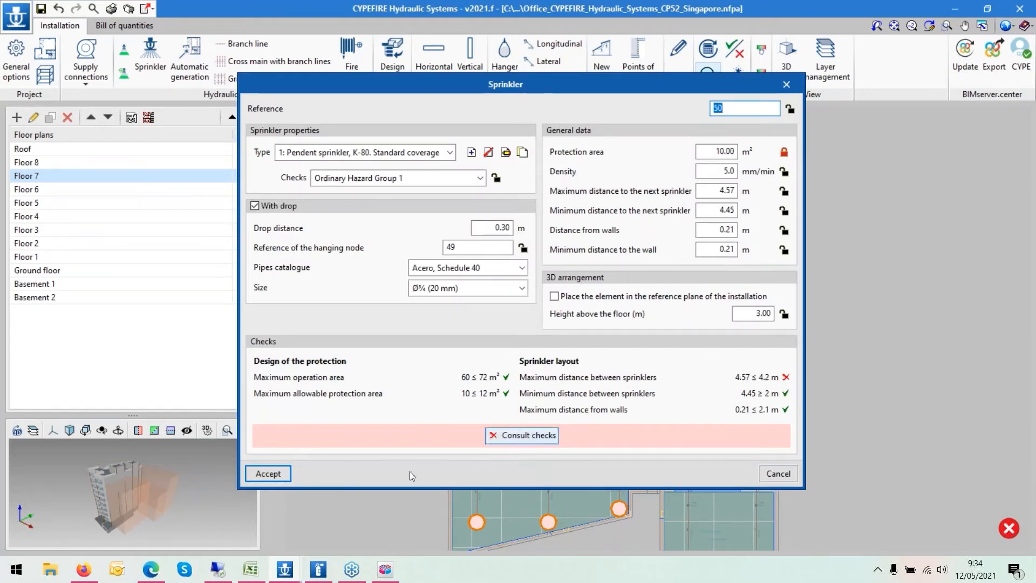
{"action": "left_click", "coordinate": [487, 433]}
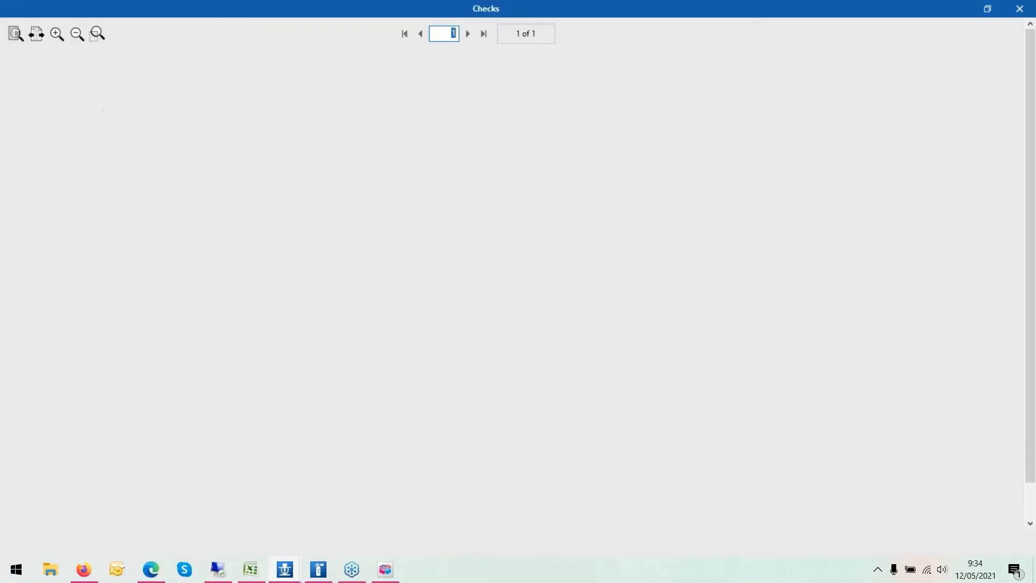
{"action": "scroll", "coordinate": [784, 416], "scroll_direction": "down", "scroll_amount": 1}
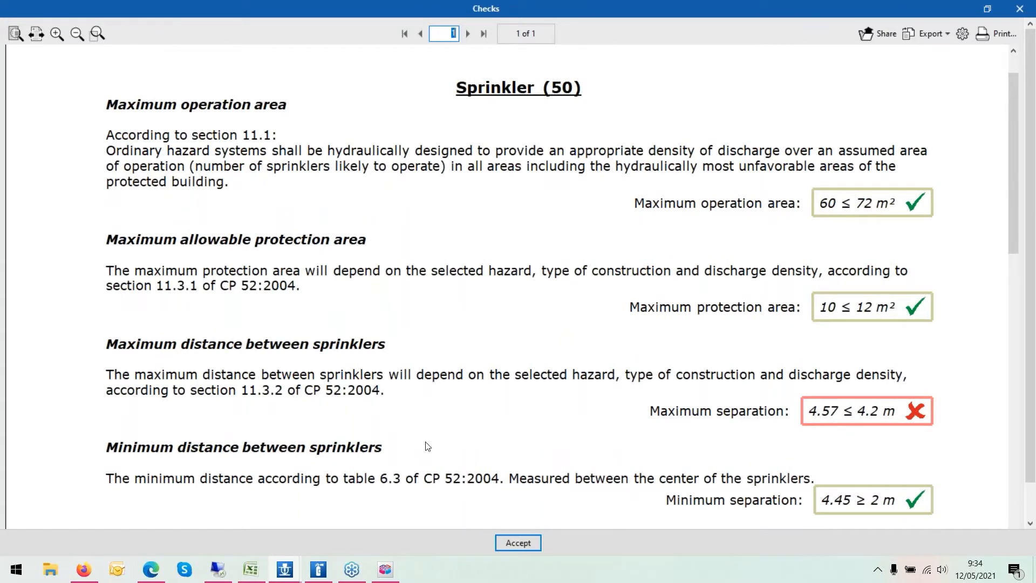
{"action": "left_click", "coordinate": [517, 542]}
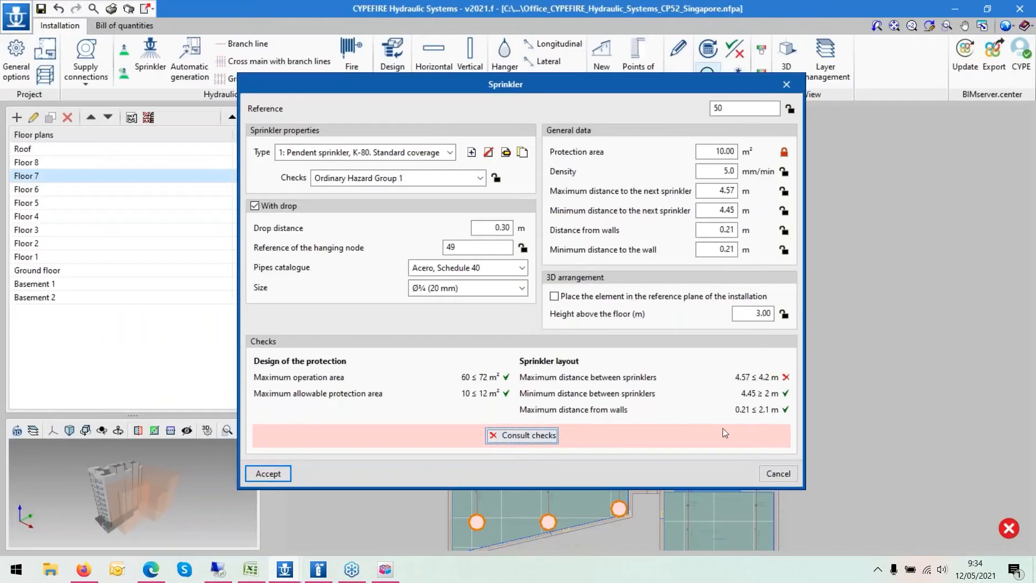
{"action": "left_click", "coordinate": [763, 475]}
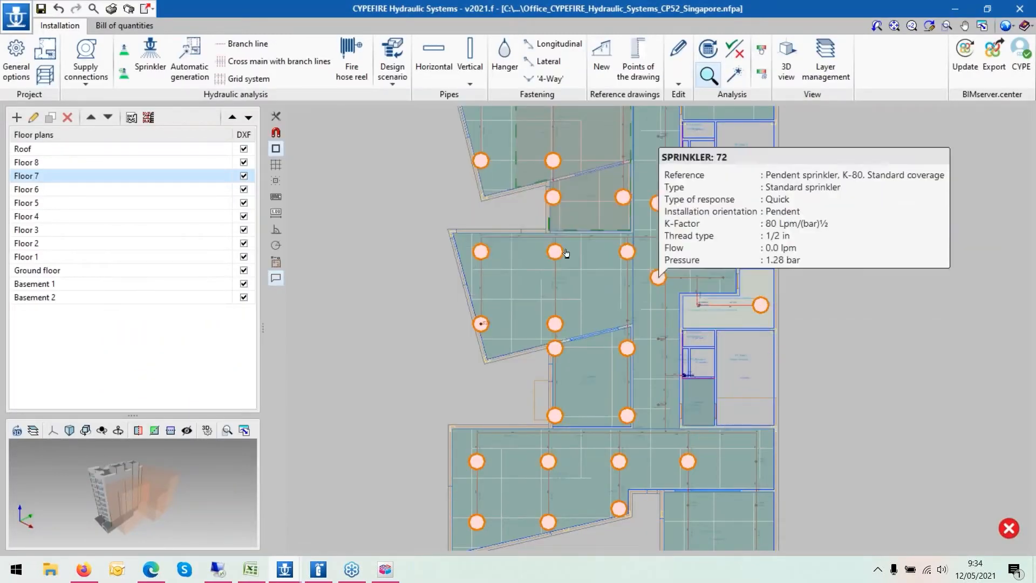
{"action": "mouse_move", "coordinate": [482, 253]}
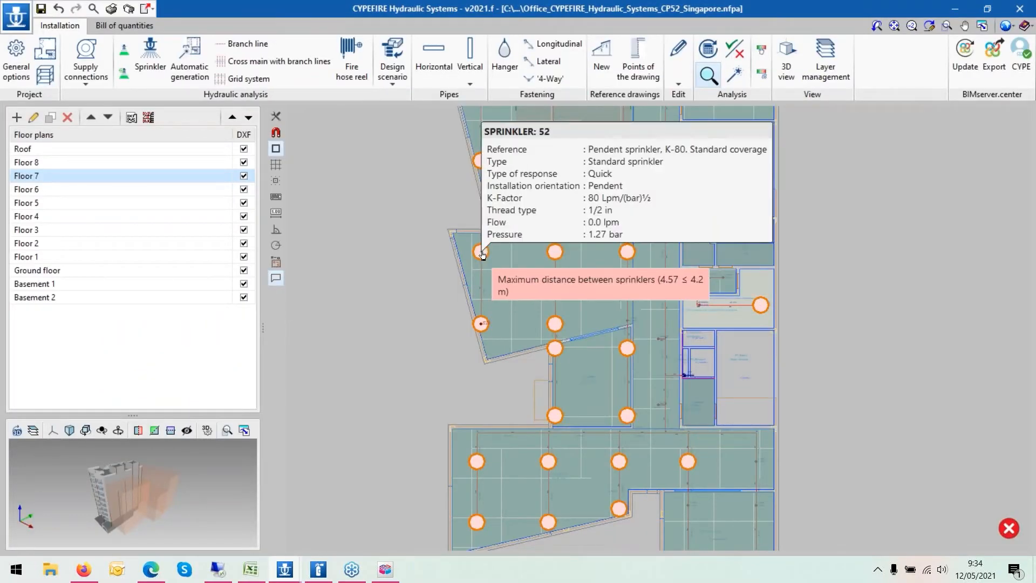
- Examine the failed sprinkler spacing and wall distance checks on Floor 7, then switch to Floor 3
{"action": "mouse_move", "coordinate": [764, 309]}
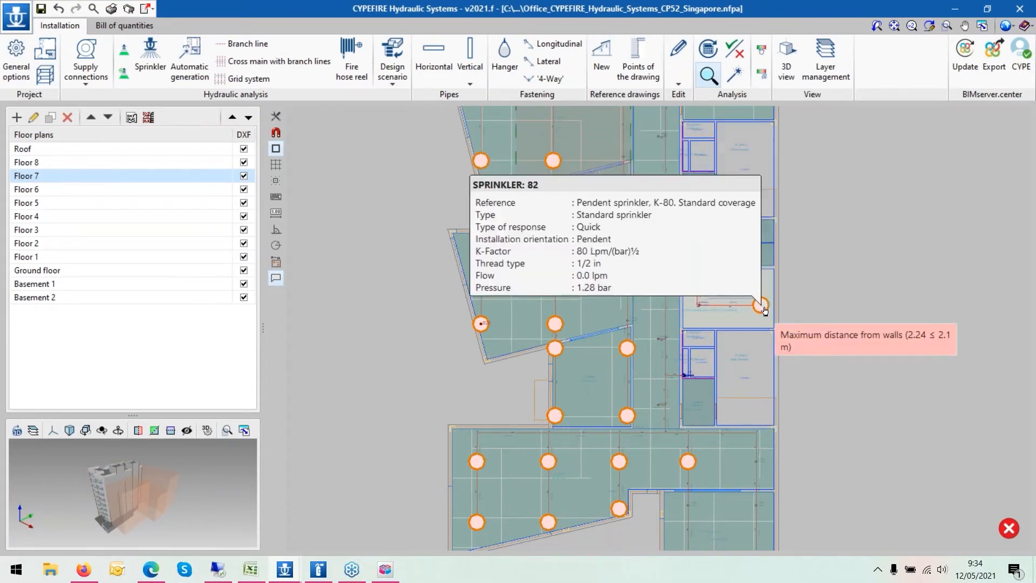
{"action": "scroll", "coordinate": [780, 299], "scroll_direction": "up", "scroll_amount": 2}
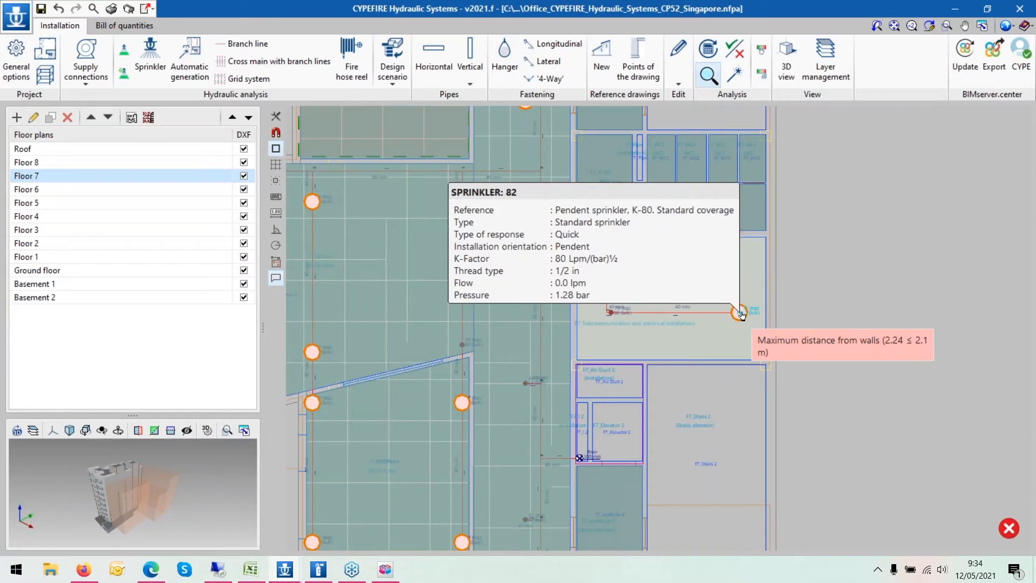
{"action": "scroll", "coordinate": [531, 254], "scroll_direction": "down", "scroll_amount": 1}
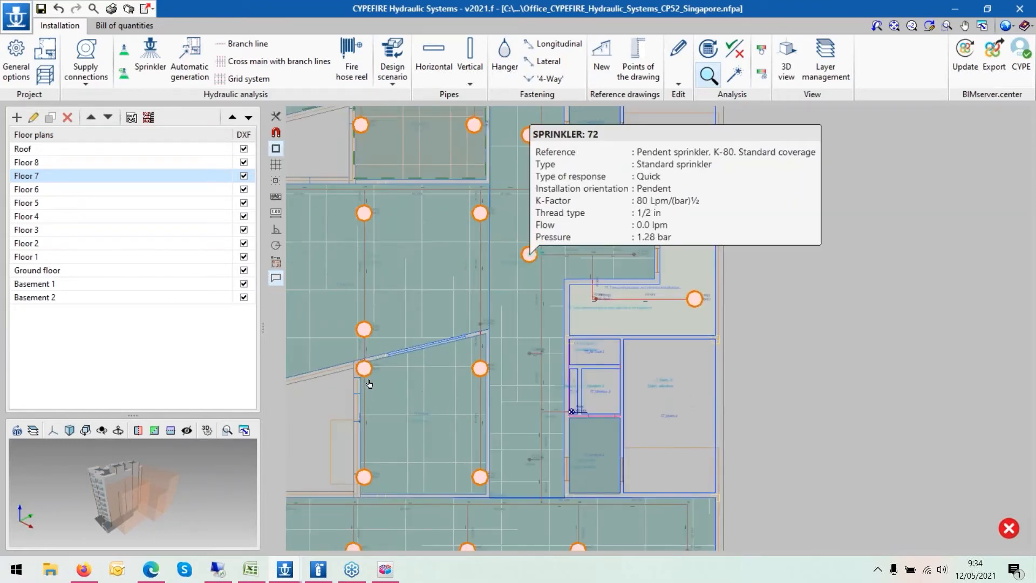
{"action": "left_click", "coordinate": [37, 229]}
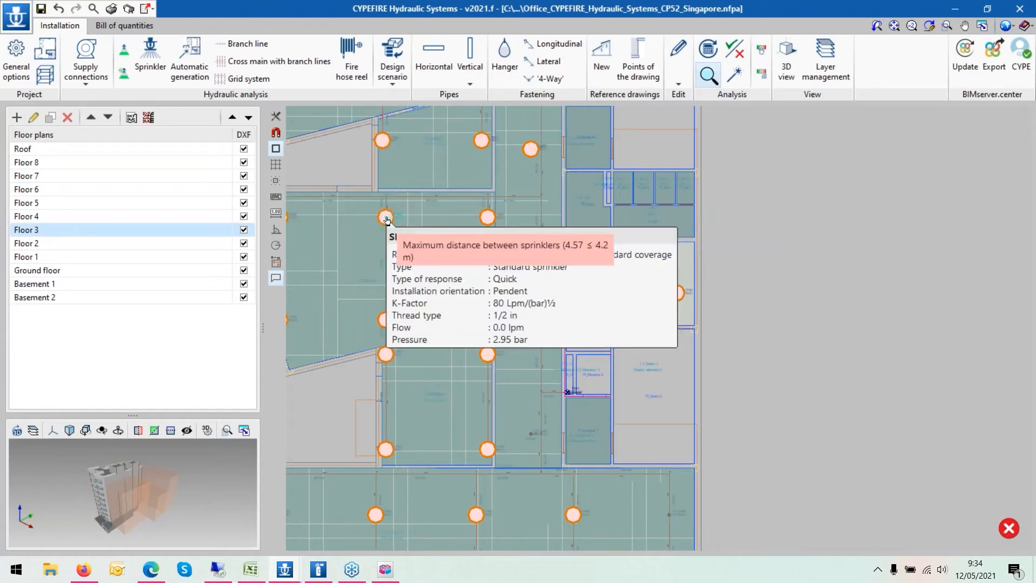
{"action": "scroll", "coordinate": [719, 283], "scroll_direction": "down", "scroll_amount": 1}
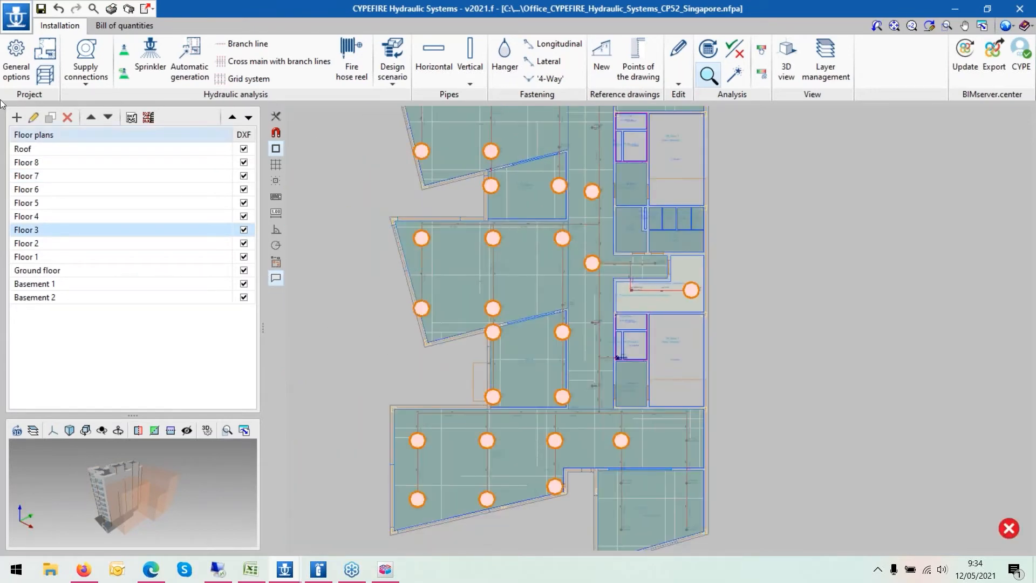
- Open the specific requirements for each space from the general options and close them again
{"action": "left_click", "coordinate": [16, 60]}
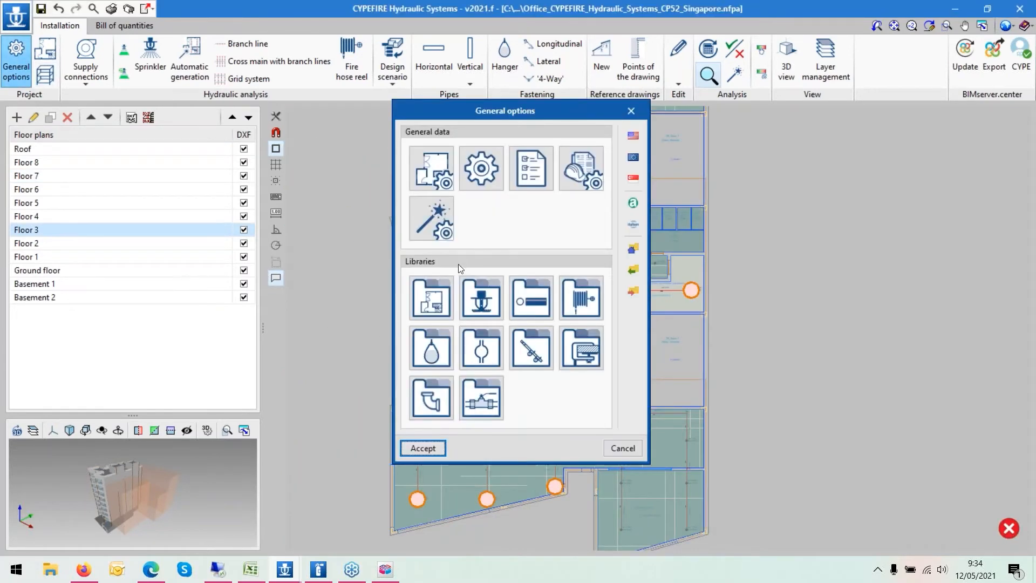
{"action": "left_click", "coordinate": [433, 171]}
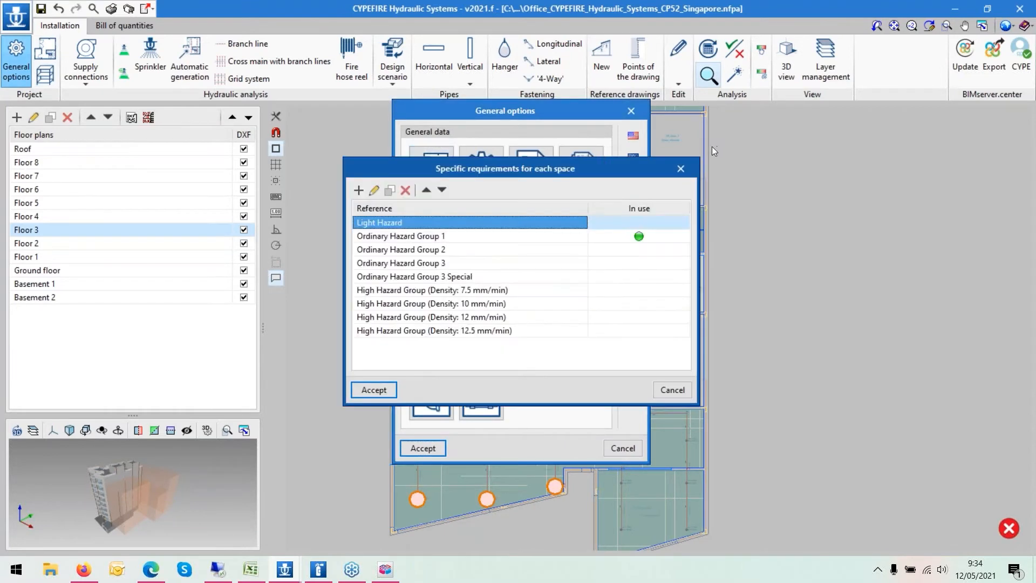
{"action": "left_click", "coordinate": [692, 172]}
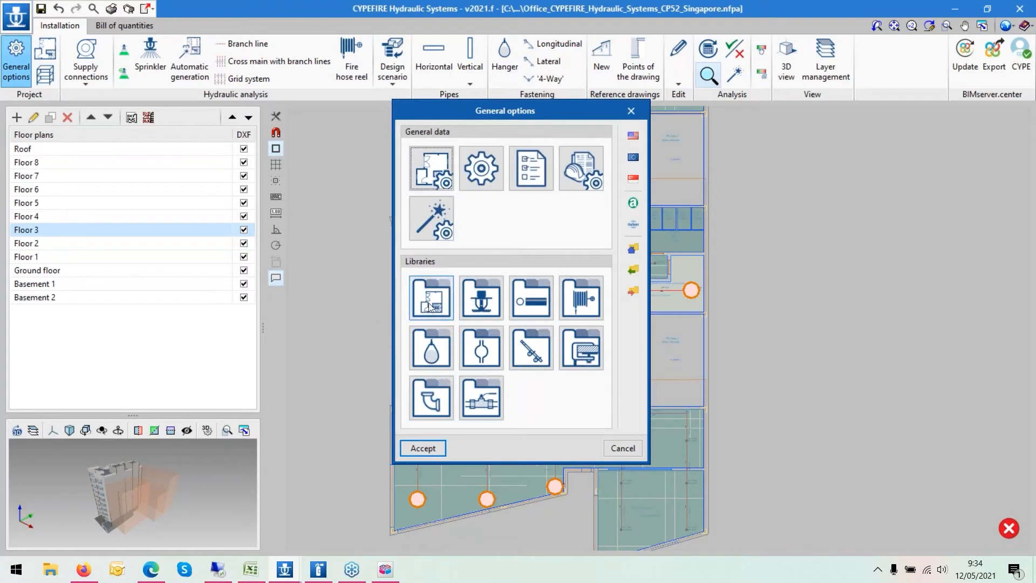
{"action": "left_click", "coordinate": [630, 111]}
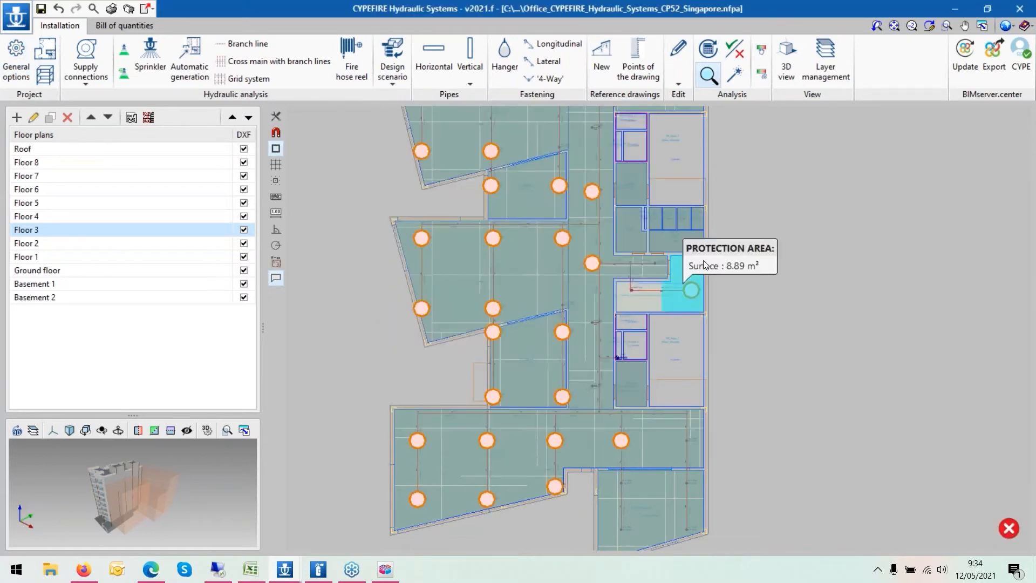
- Inspect the space of the sprinkler's protection area on Floor 3 and its Installation type in the space types library
{"action": "left_click", "coordinate": [706, 262]}
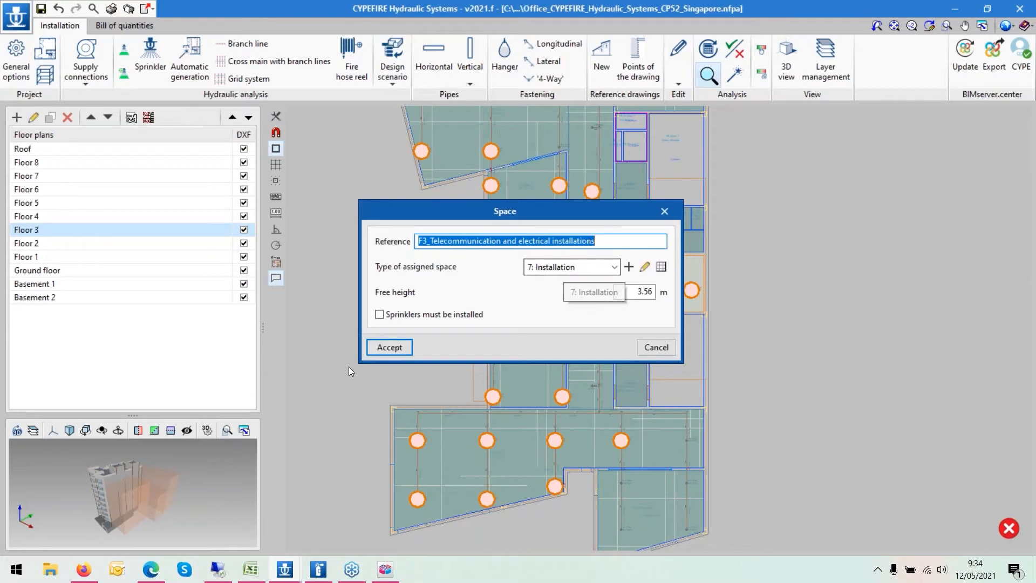
{"action": "left_click", "coordinate": [400, 345]}
{"action": "left_click", "coordinate": [16, 60]}
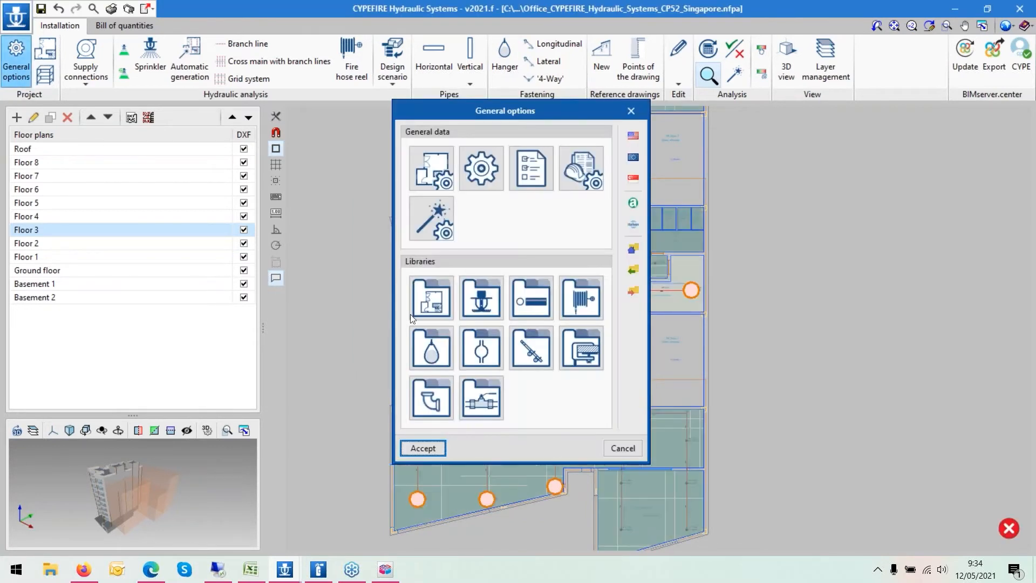
{"action": "left_click", "coordinate": [431, 312]}
{"action": "left_click", "coordinate": [430, 320]}
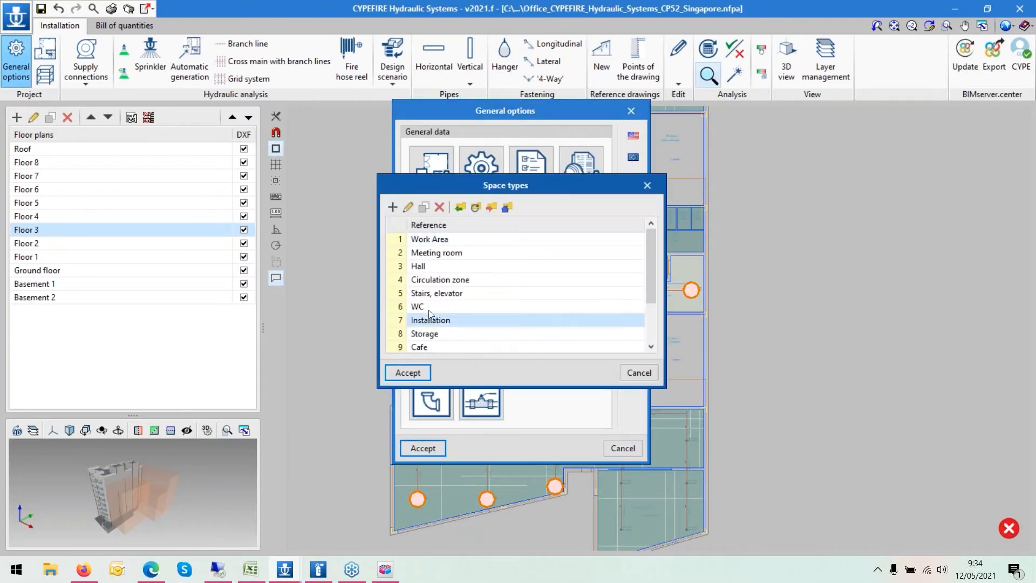
{"action": "left_click", "coordinate": [406, 207]}
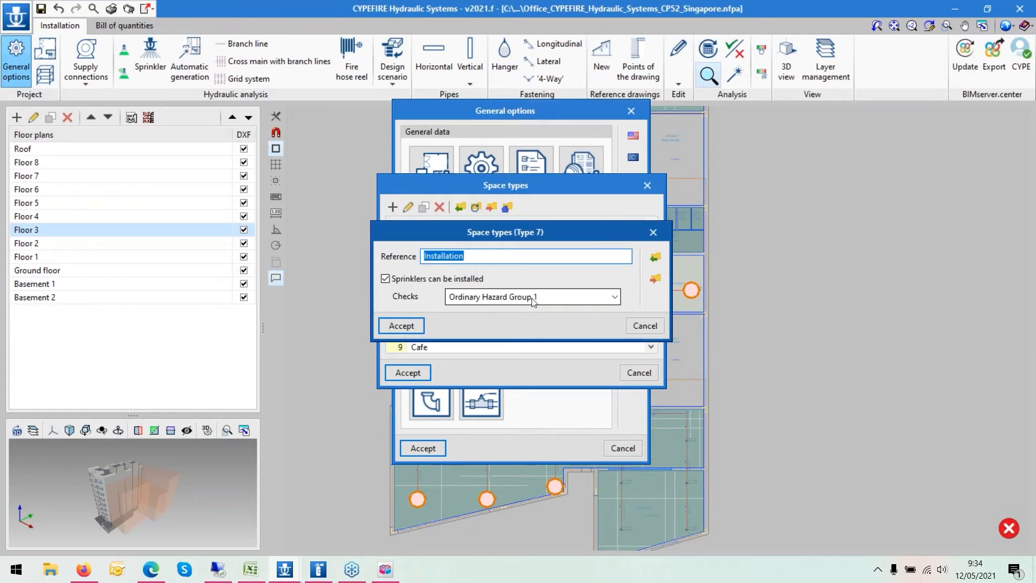
{"action": "left_click", "coordinate": [404, 326]}
{"action": "left_click", "coordinate": [415, 373]}
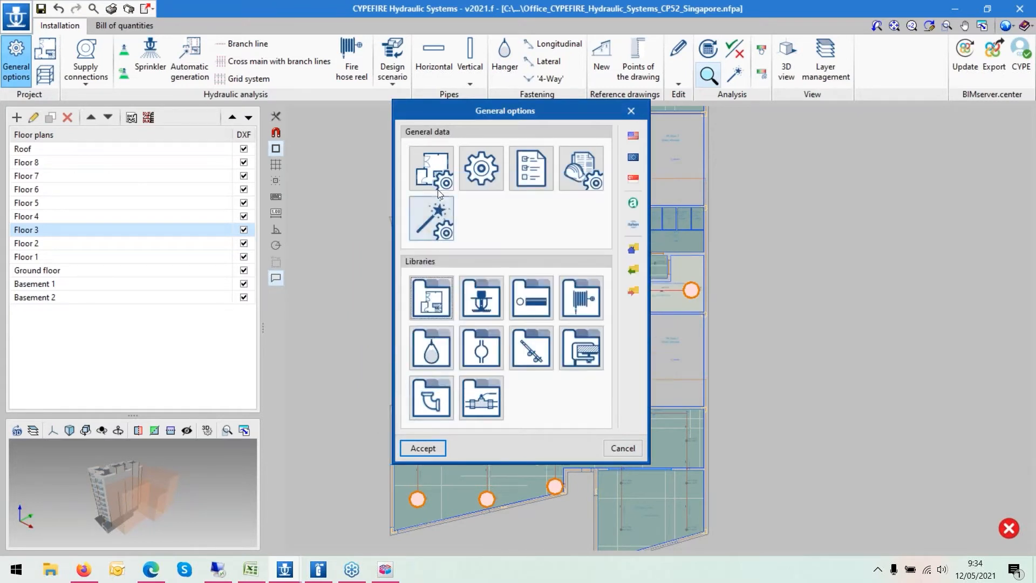
- Review Ordinary Hazard Group 1's standard sprinkler checks for maximum distance between sprinklers and from walls
{"action": "left_click", "coordinate": [436, 173]}
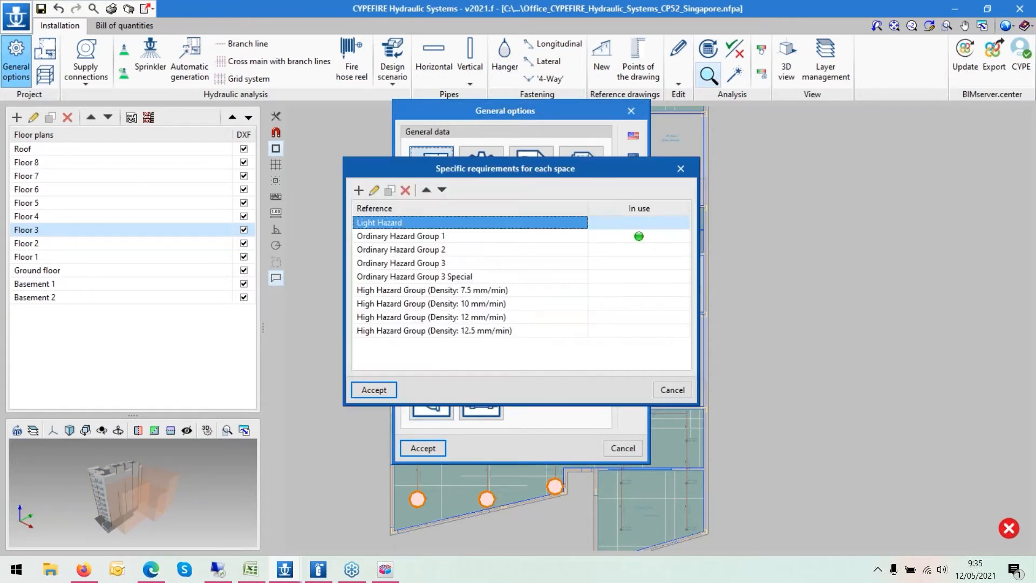
{"action": "left_click", "coordinate": [428, 238]}
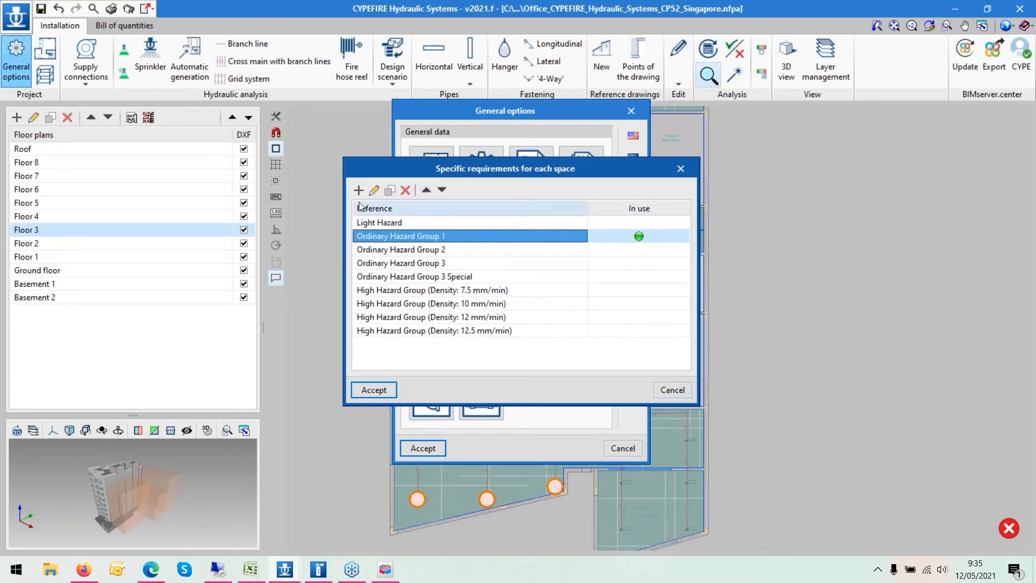
{"action": "left_click", "coordinate": [373, 191]}
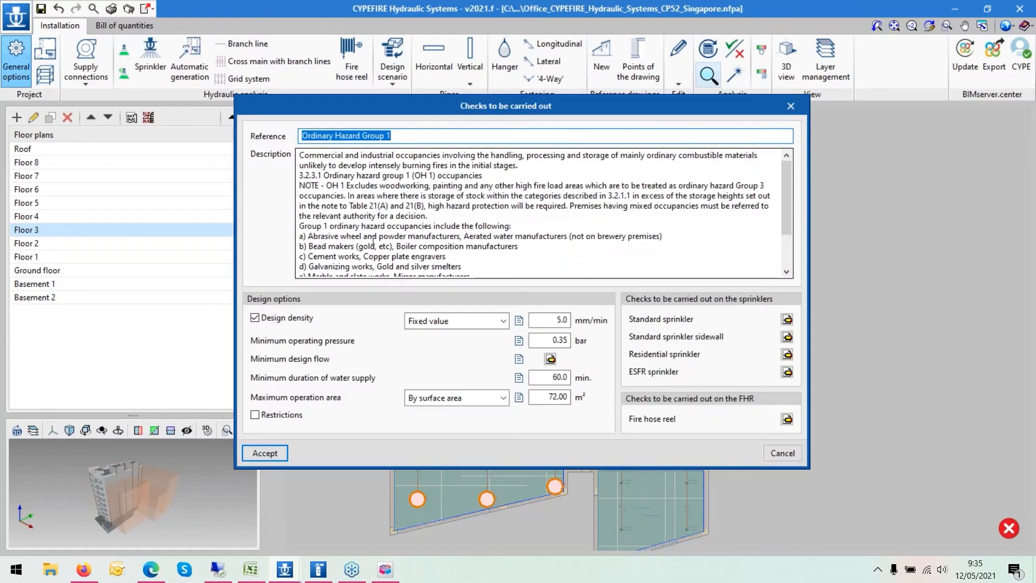
{"action": "left_click", "coordinate": [787, 320]}
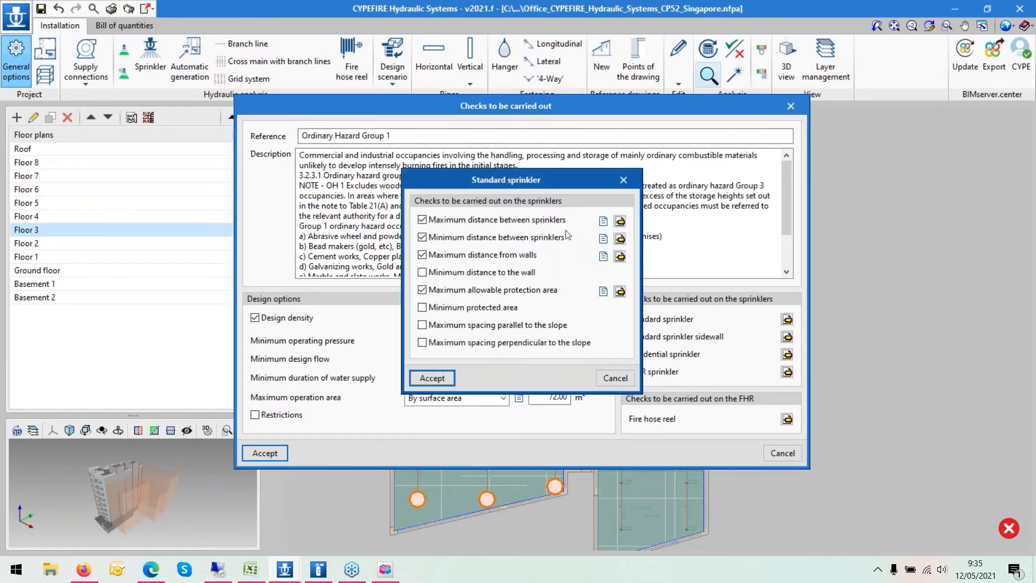
{"action": "left_click", "coordinate": [619, 221]}
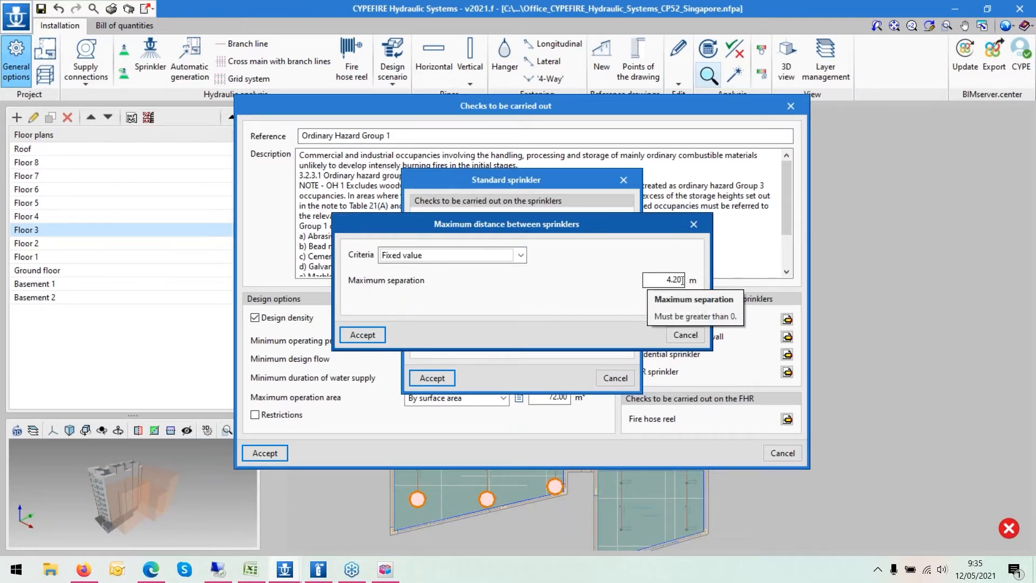
{"action": "left_click", "coordinate": [373, 335]}
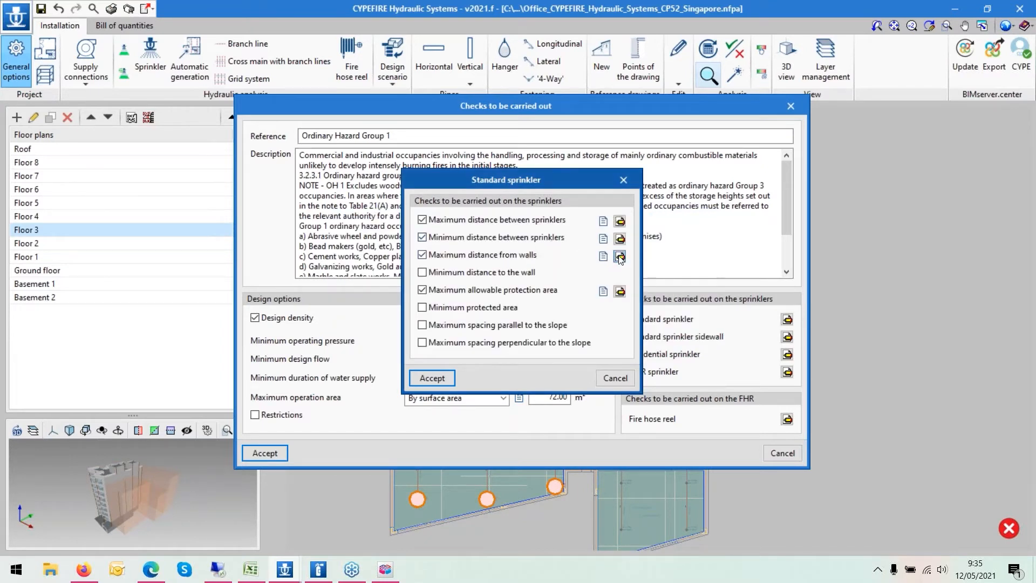
{"action": "left_click", "coordinate": [619, 256]}
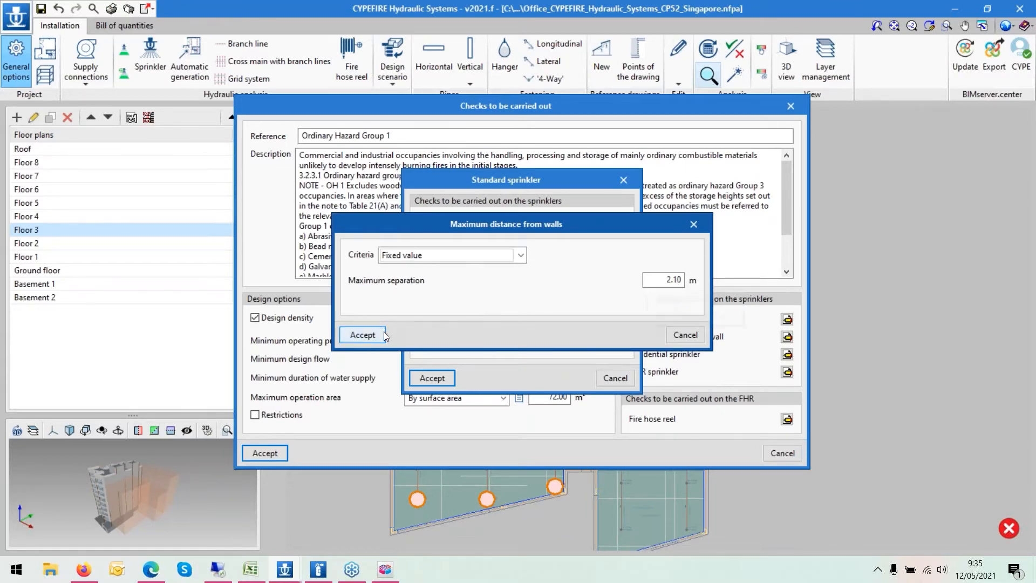
{"action": "left_click", "coordinate": [361, 334]}
{"action": "left_click_drag", "start_coordinate": [522, 180], "coordinate": [836, 211]}
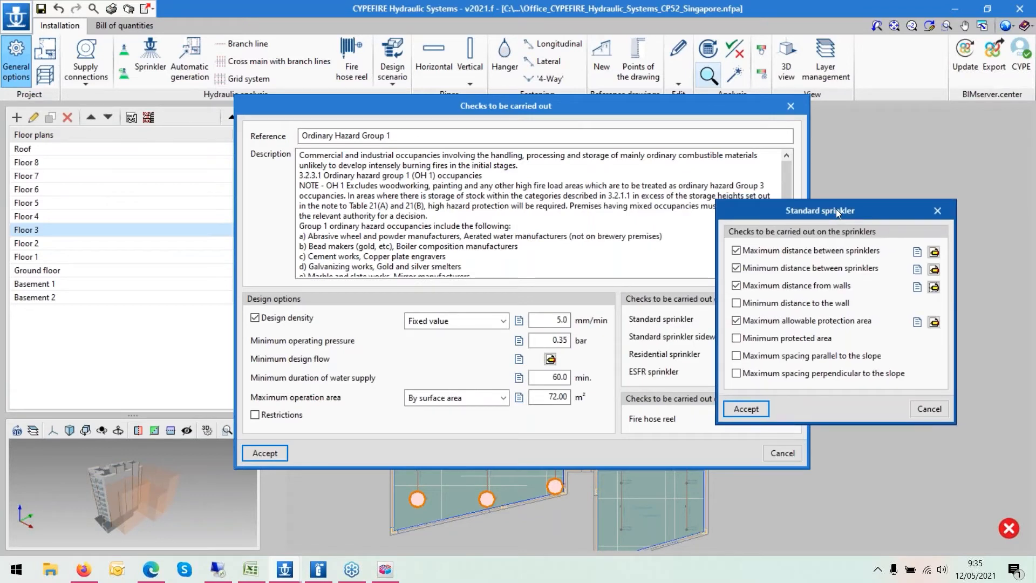
{"action": "left_click", "coordinate": [744, 409]}
{"action": "left_click", "coordinate": [264, 453]}
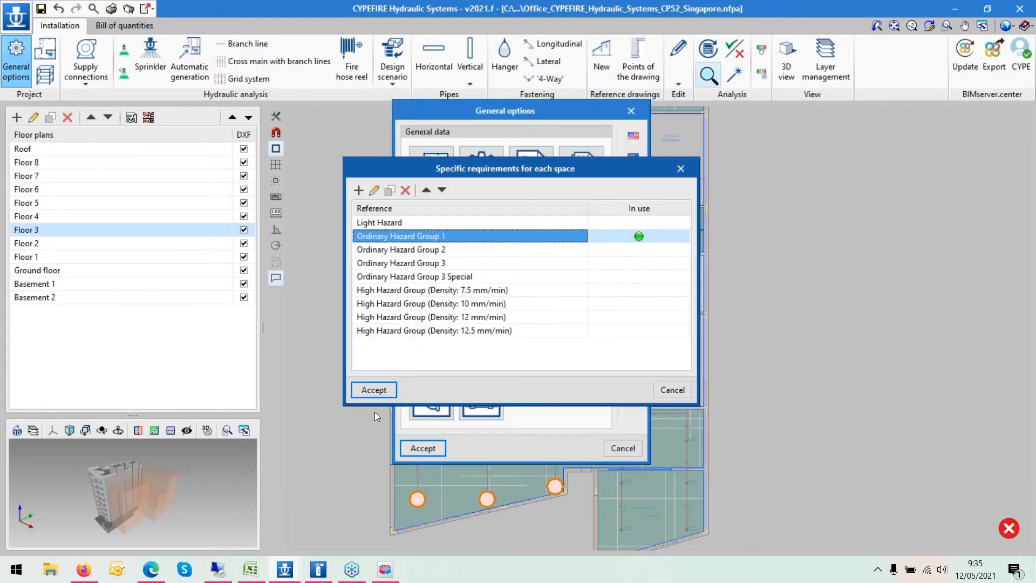
{"action": "left_click", "coordinate": [370, 388]}
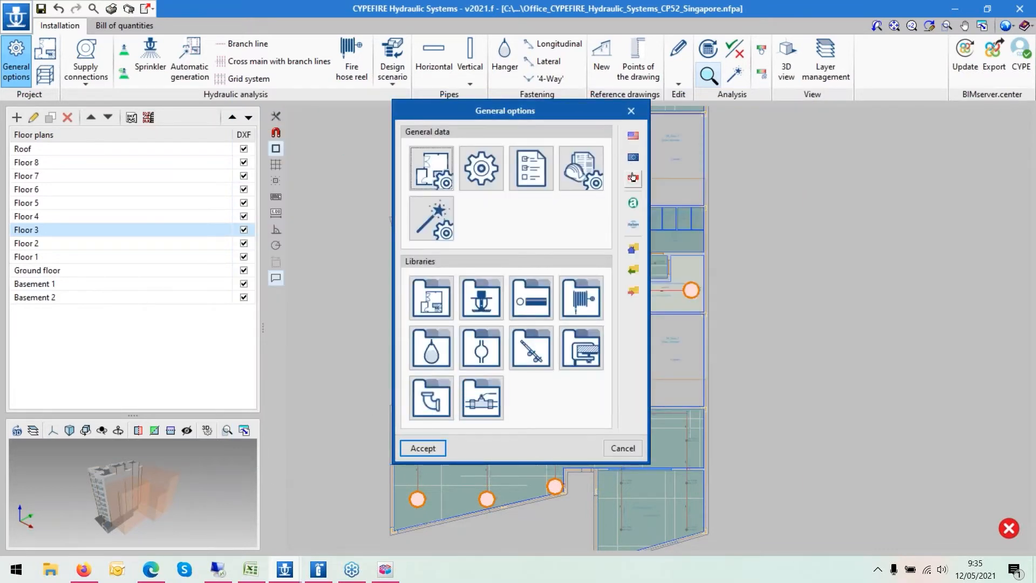
- Duplicate the Ordinary Hazard Group 1 requirement and rename the copy Ordinary Hazard Group 1_new
{"action": "left_click", "coordinate": [429, 173]}
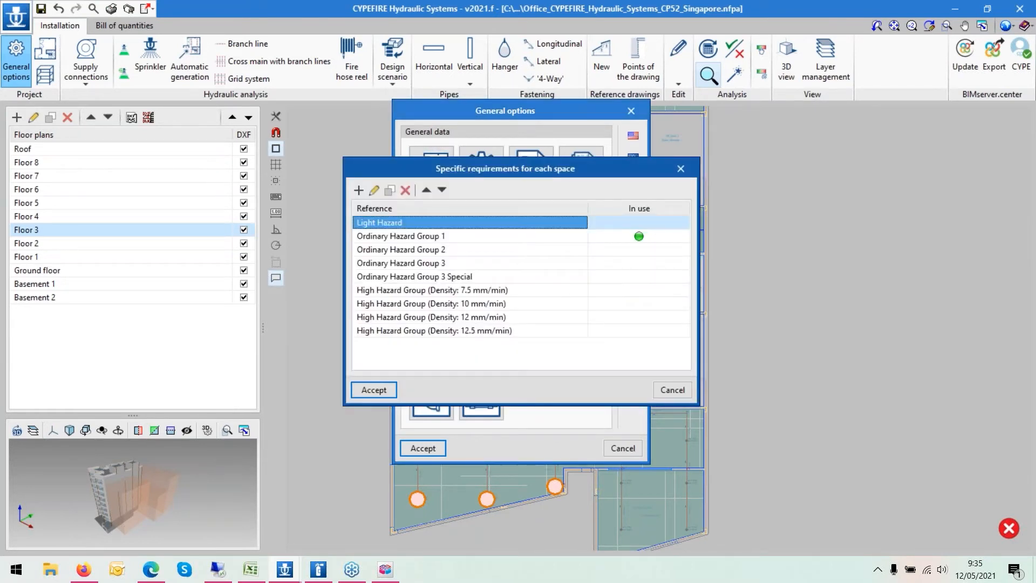
{"action": "left_click_drag", "start_coordinate": [426, 174], "coordinate": [515, 220]}
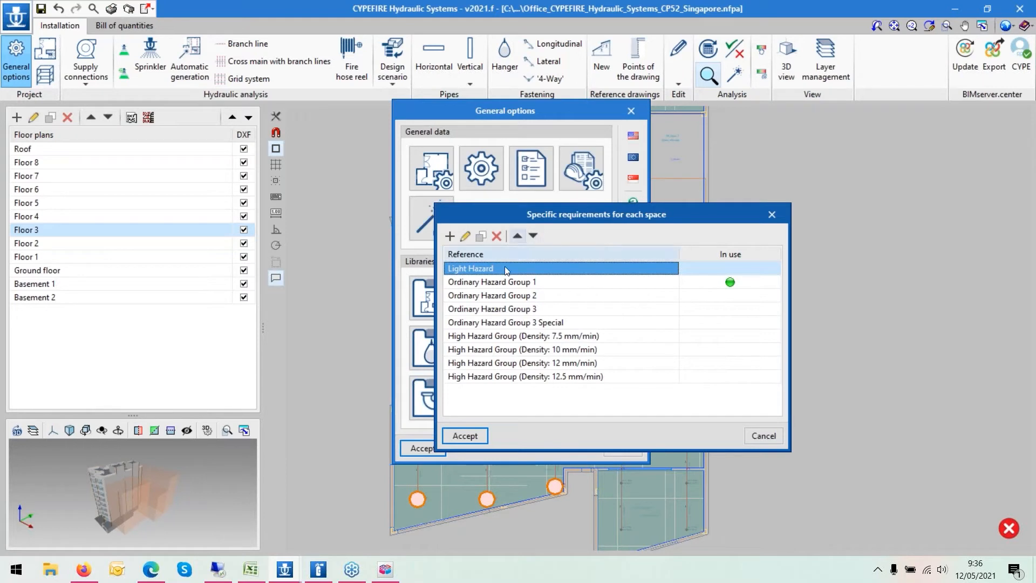
{"action": "left_click", "coordinate": [514, 282]}
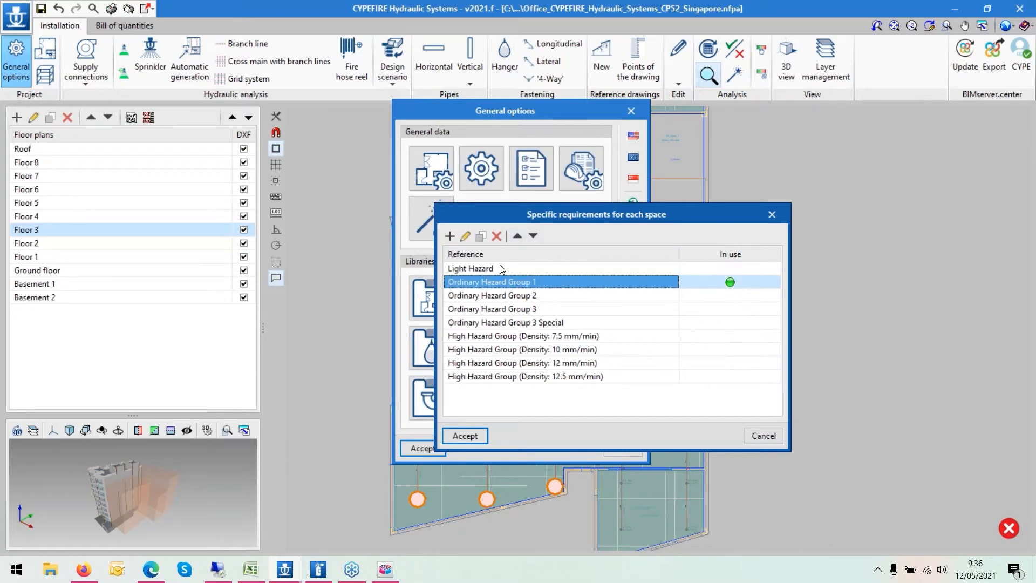
{"action": "left_click", "coordinate": [480, 237]}
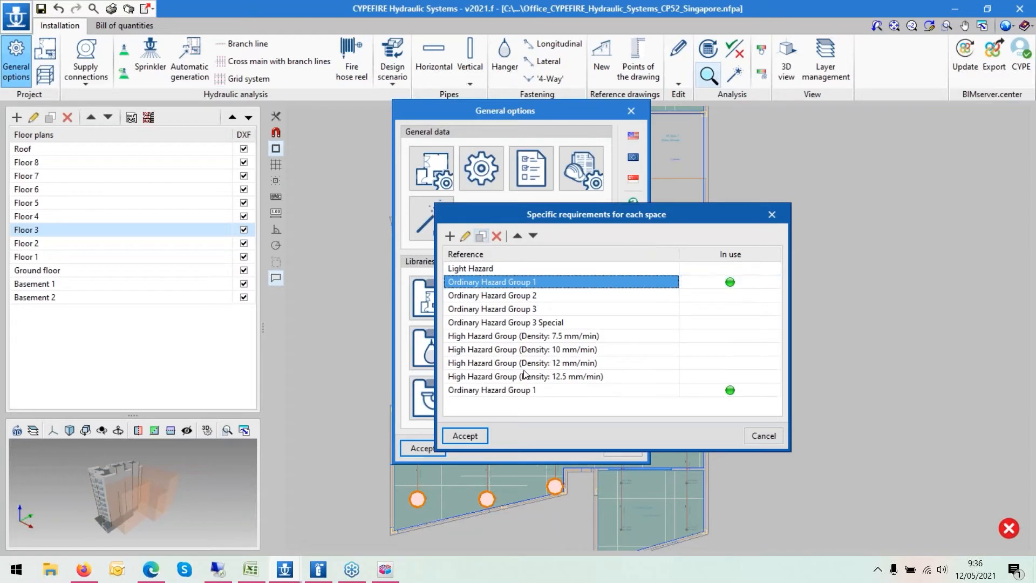
{"action": "left_click", "coordinate": [524, 389]}
{"action": "left_click", "coordinate": [524, 388]}
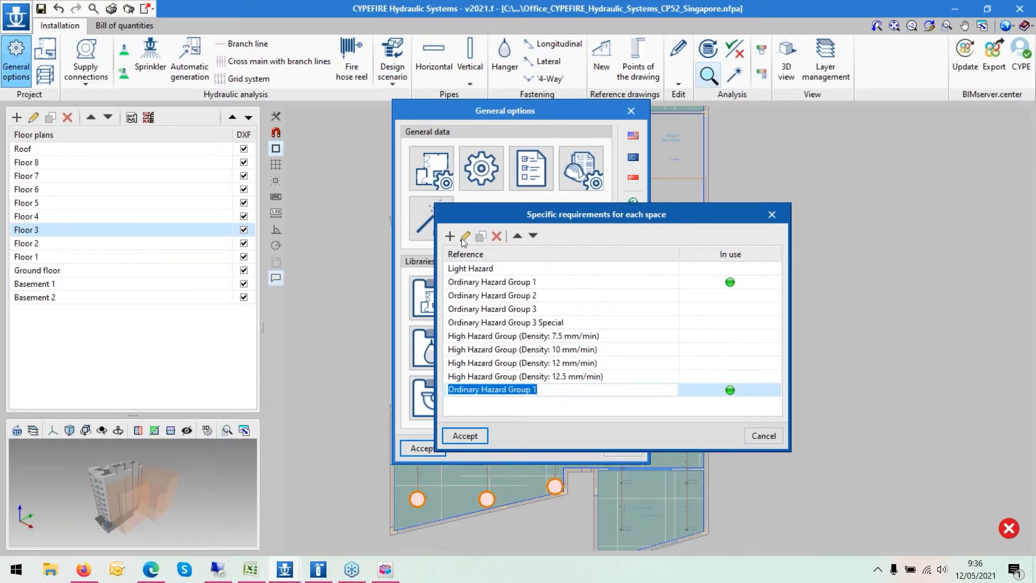
{"action": "left_click", "coordinate": [560, 394]}
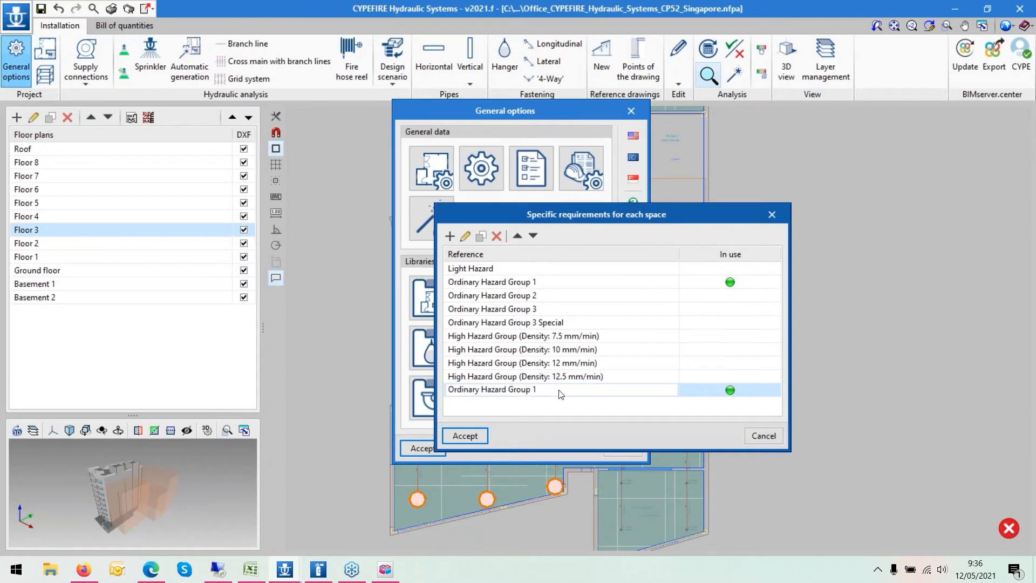
{"action": "type", "text": "-NEW"}
{"action": "key", "text": "BackSpace"}
{"action": "key", "text": "BackSpace"}
{"action": "key", "text": "BackSpace"}
{"action": "key", "text": "BackSpace"}
{"action": "type", "text": "_new"}
{"action": "left_click", "coordinate": [464, 237]}
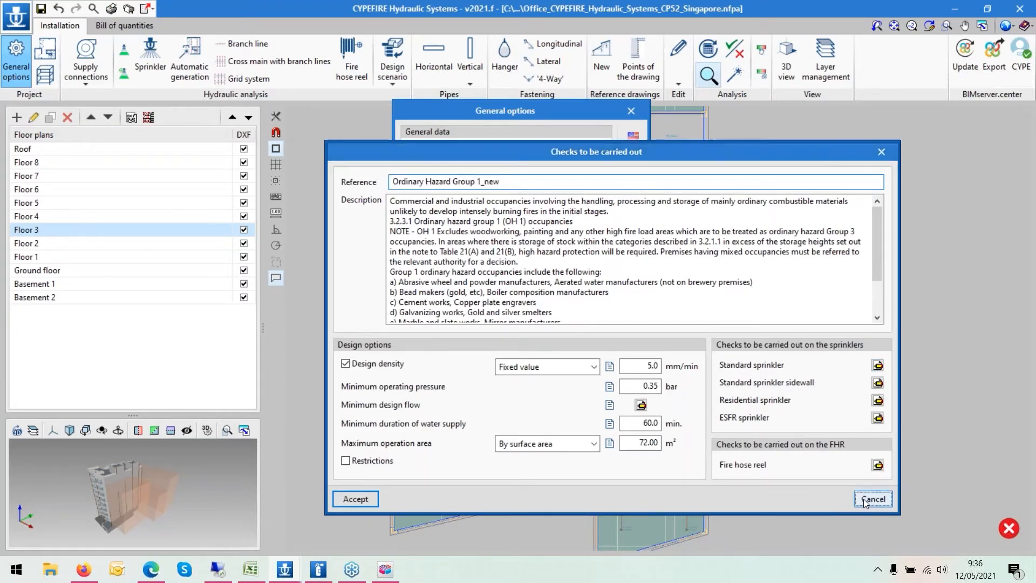
{"action": "key", "text": "Return"}
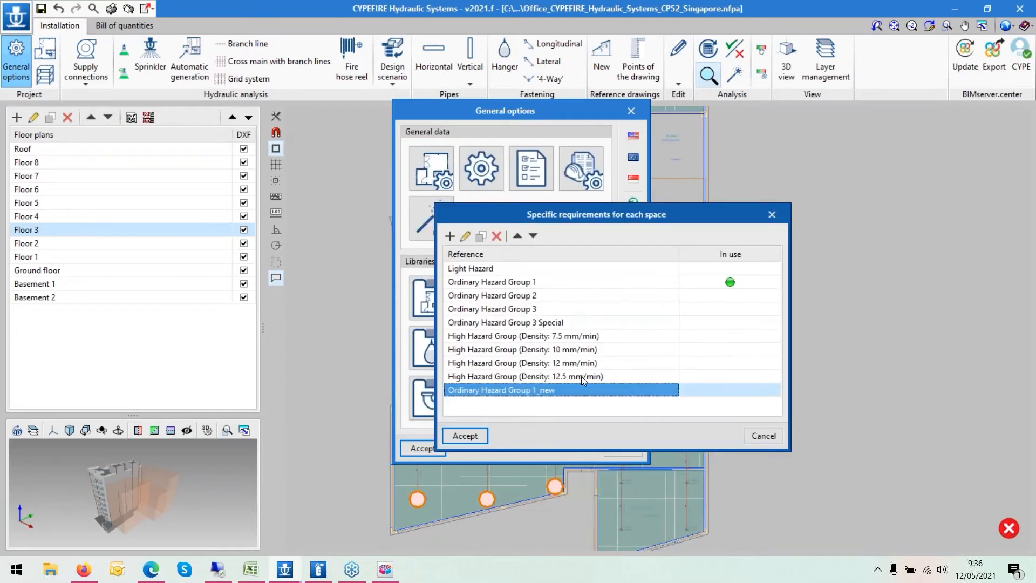
- Close the space requirements list and open the export-to-file dialog without exporting
{"action": "left_click", "coordinate": [762, 437]}
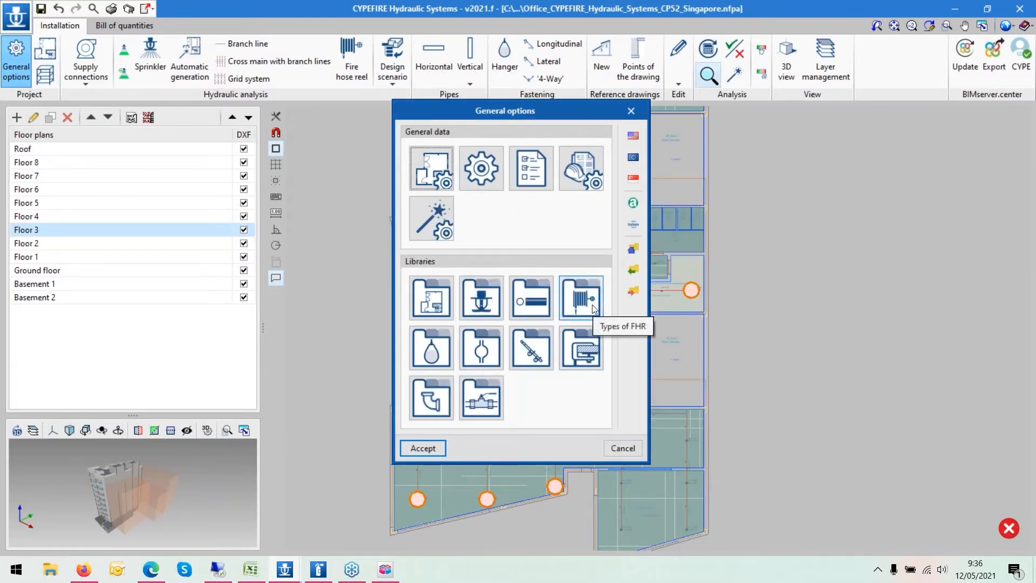
{"action": "left_click", "coordinate": [633, 290]}
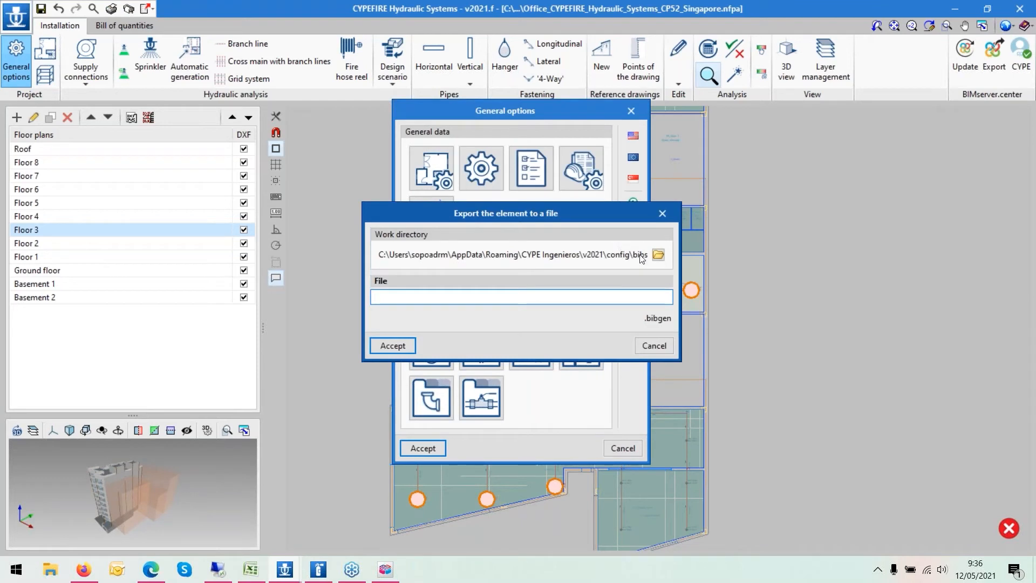
{"action": "left_click", "coordinate": [650, 348]}
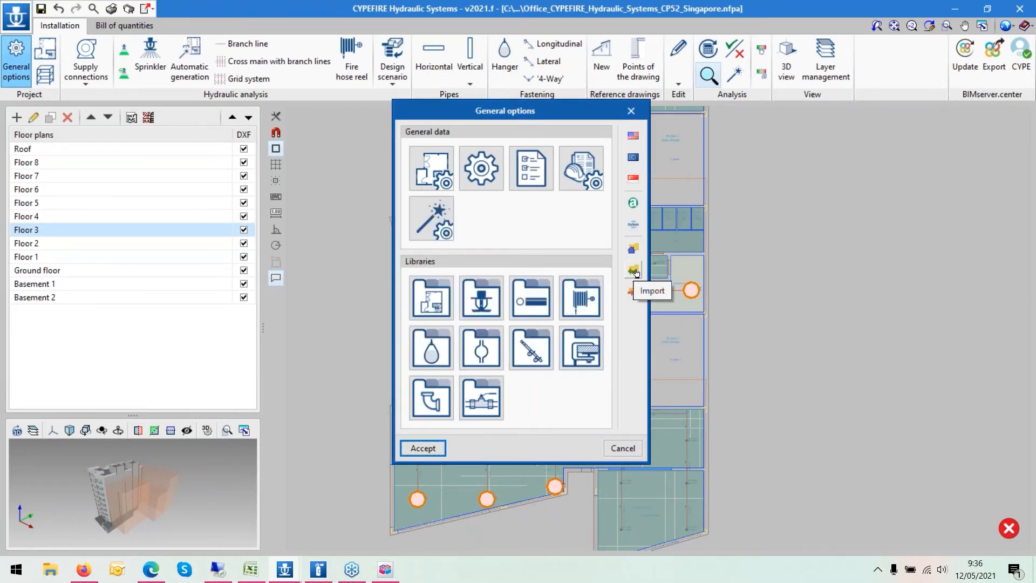
{"action": "left_click", "coordinate": [633, 273]}
{"action": "left_click", "coordinate": [654, 366]}
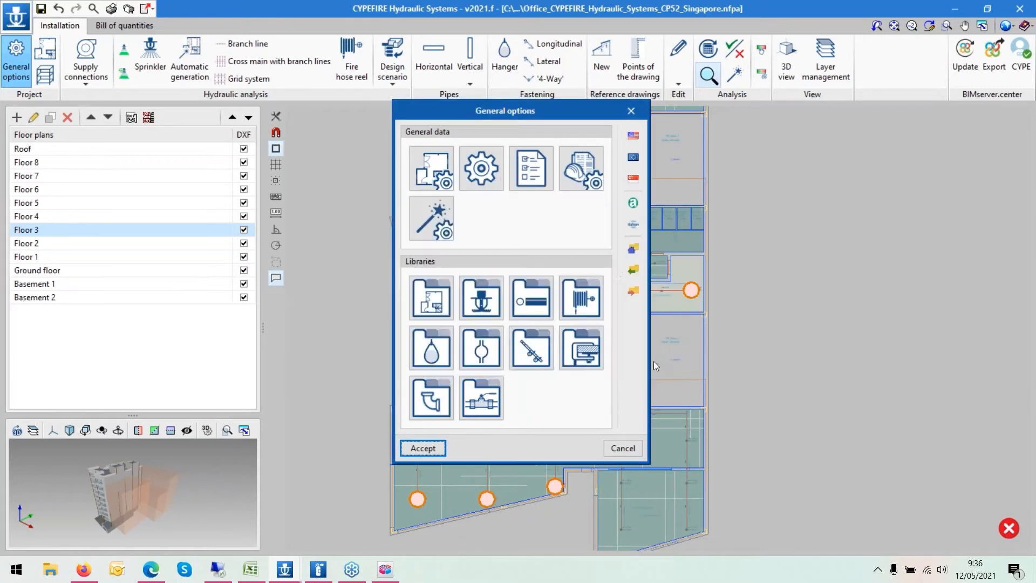
{"action": "left_click", "coordinate": [635, 293]}
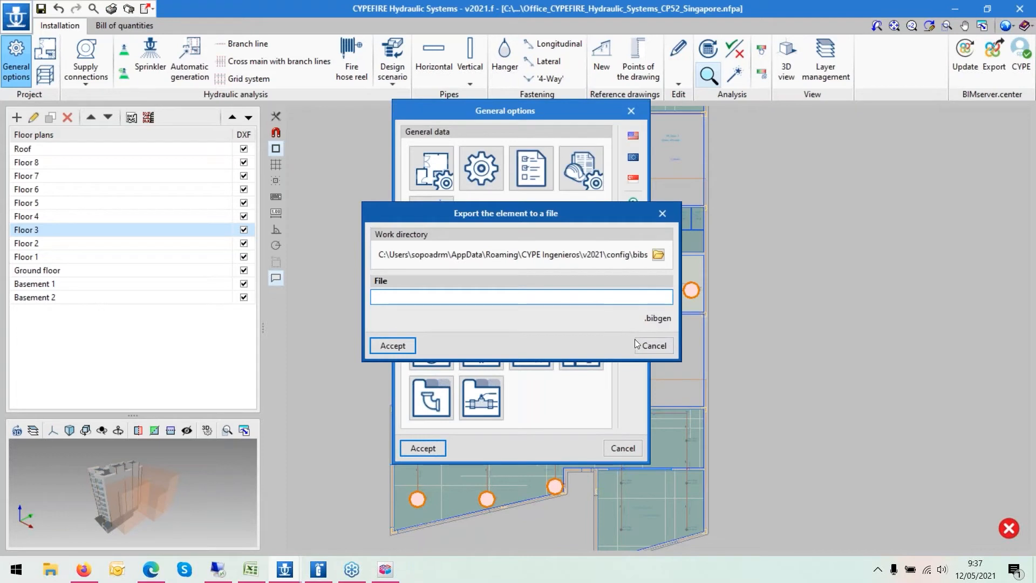
{"action": "left_click", "coordinate": [653, 345]}
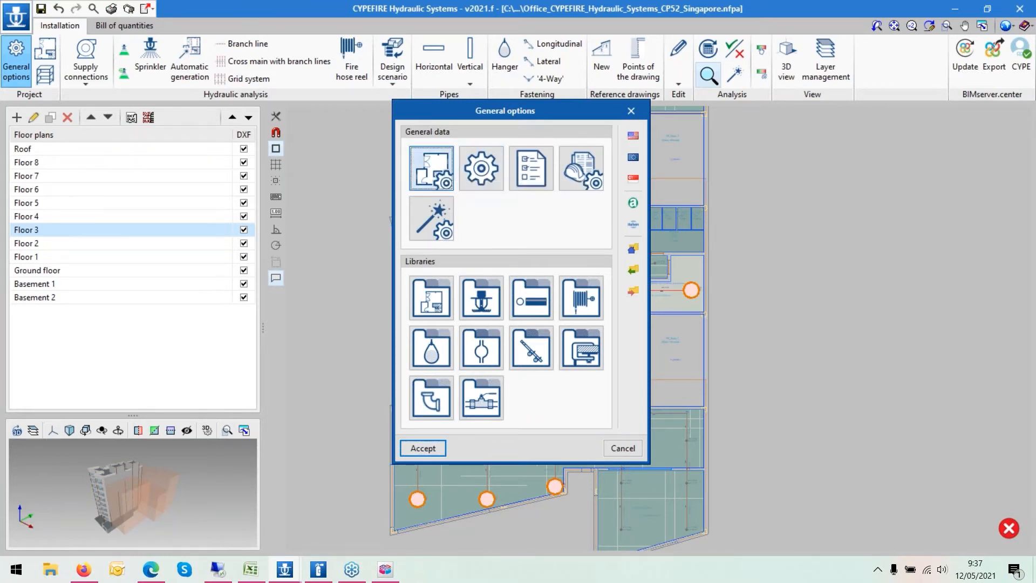
- Review the general design data, including the calculation equation and the automatic accessory generation configuration
{"action": "left_click", "coordinate": [580, 167]}
{"action": "left_click", "coordinate": [681, 170]}
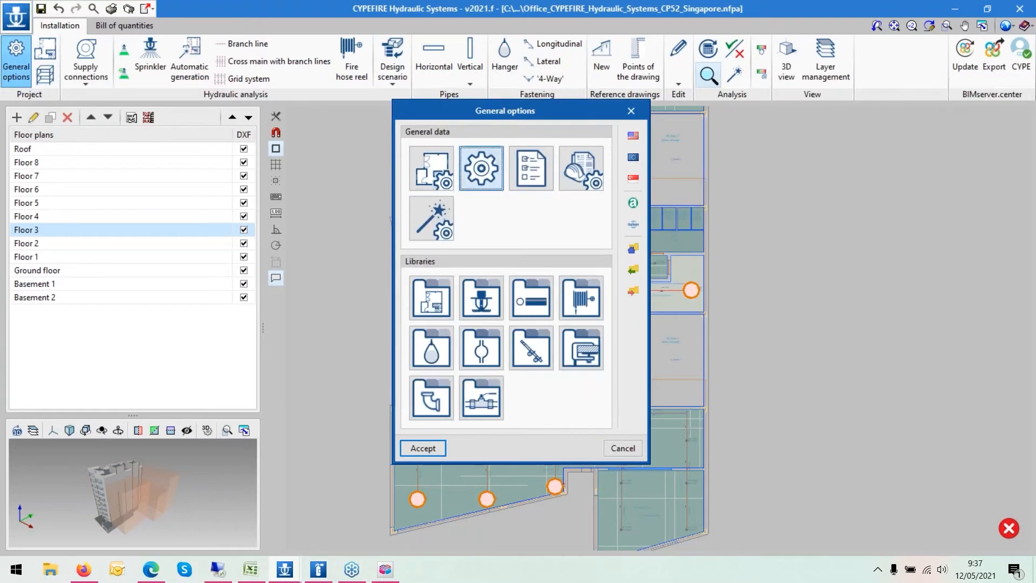
{"action": "left_click", "coordinate": [485, 154]}
{"action": "left_click_drag", "start_coordinate": [484, 74], "coordinate": [723, 73]}
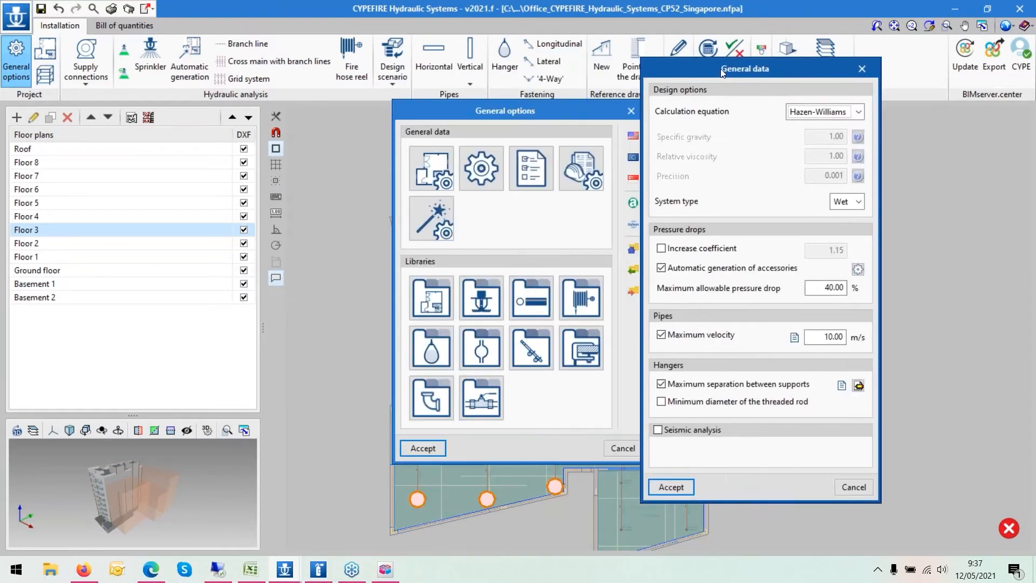
{"action": "left_click", "coordinate": [809, 114]}
{"action": "left_click", "coordinate": [808, 110]}
{"action": "left_click", "coordinate": [858, 269]}
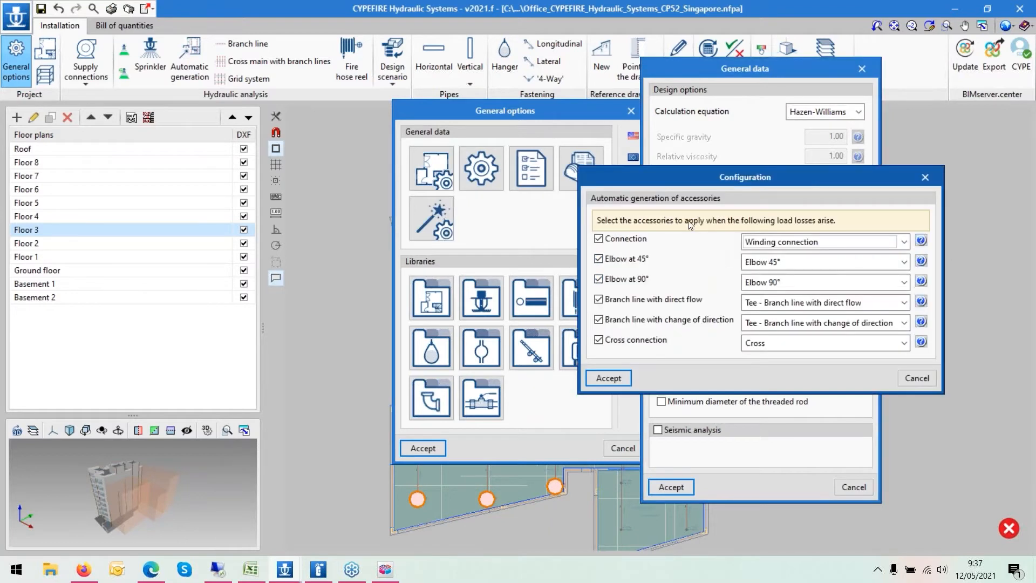
{"action": "left_click", "coordinate": [609, 379]}
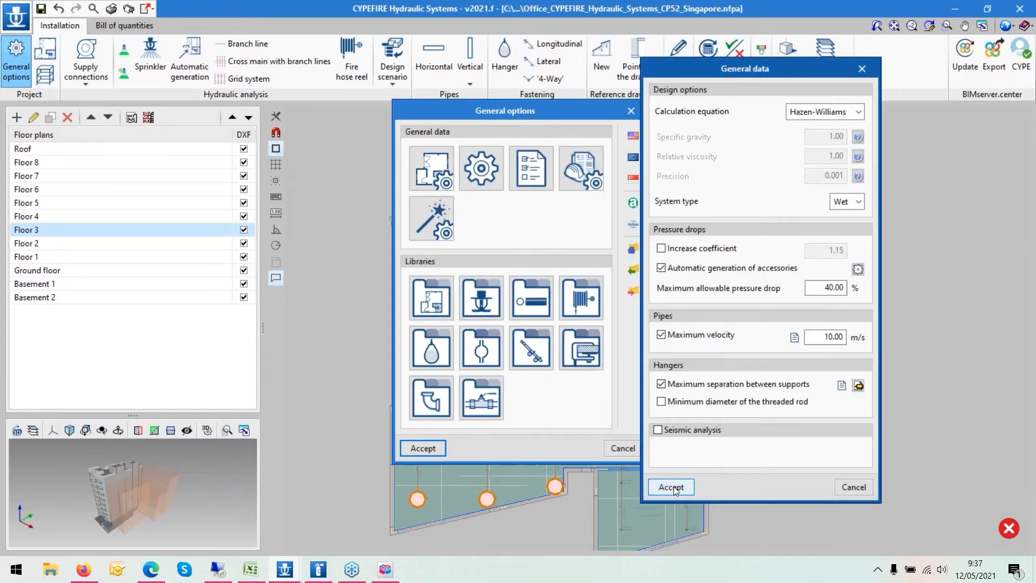
{"action": "left_click", "coordinate": [671, 486]}
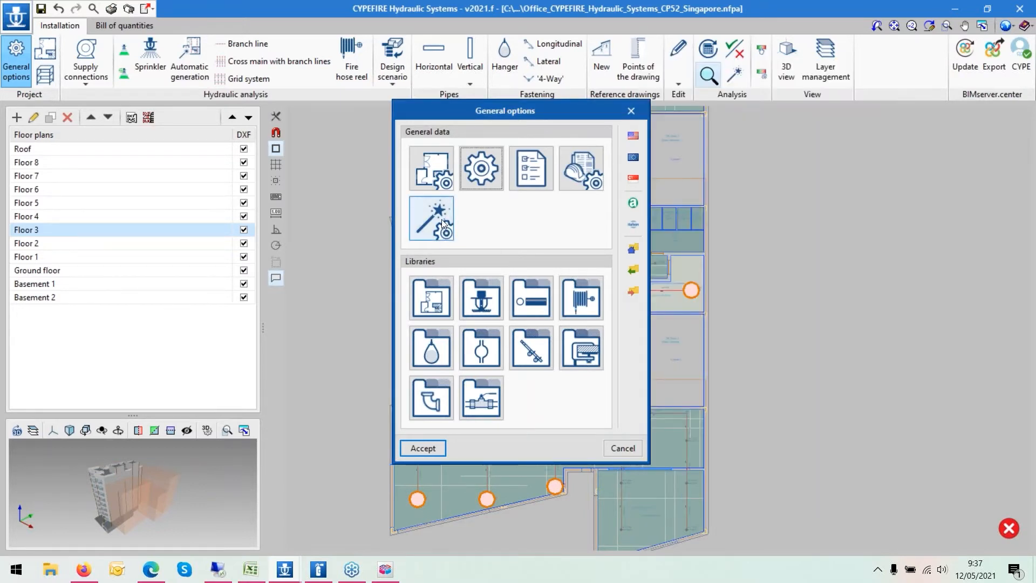
- Review the sizing rules relating pipe diameters to numbers of sprinklers, then close the general options
{"action": "left_click", "coordinate": [452, 219]}
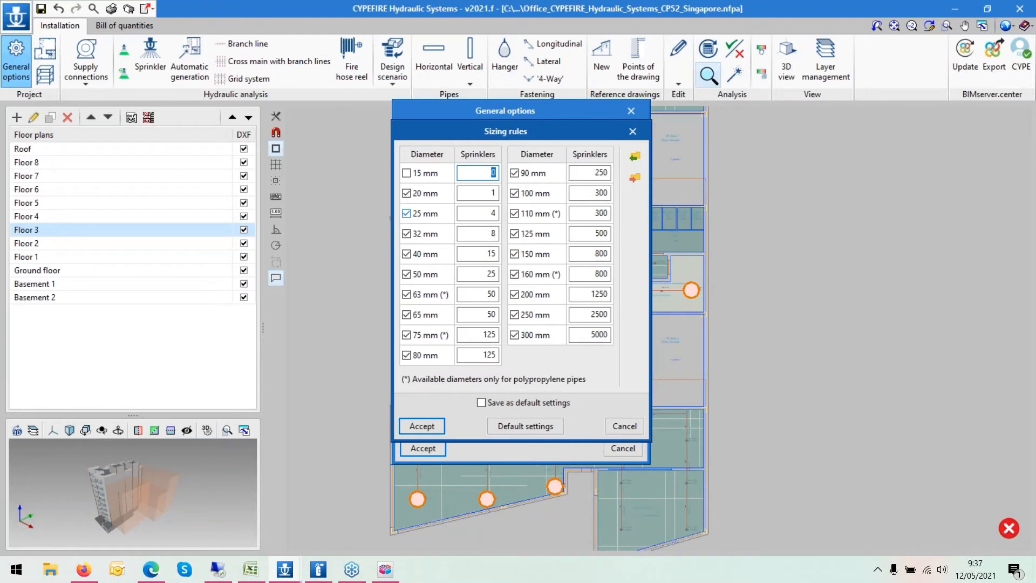
{"action": "left_click_drag", "start_coordinate": [473, 133], "coordinate": [791, 147]}
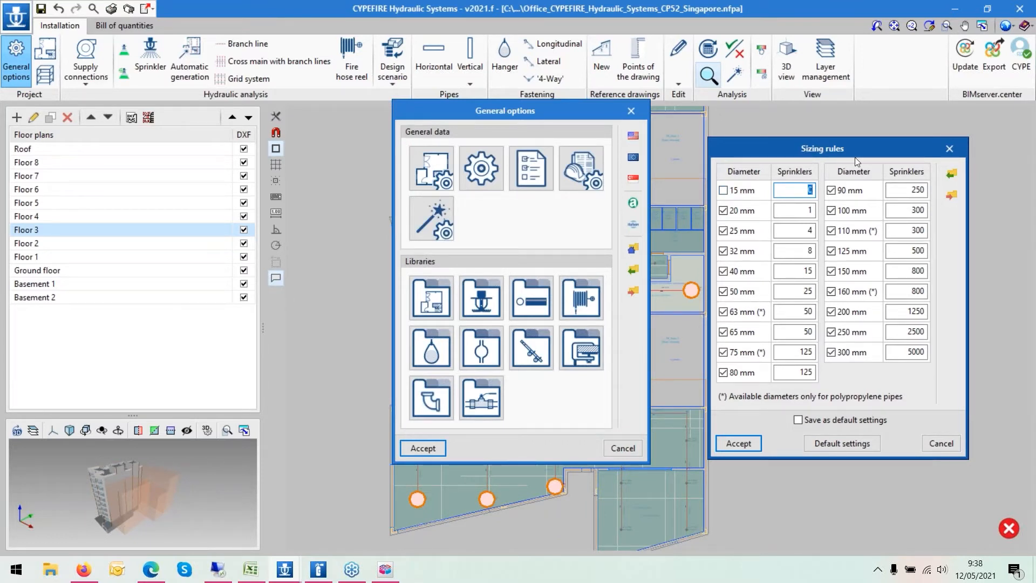
{"action": "left_click", "coordinate": [733, 441]}
{"action": "left_click", "coordinate": [431, 450]}
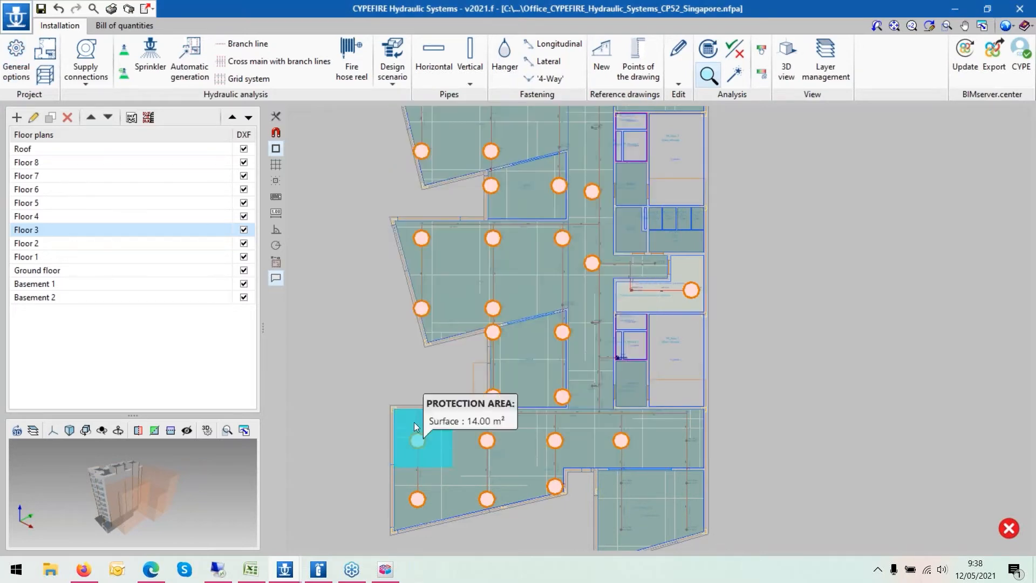
- Run the hydraulic analysis and review the properties and layout checks of a sprinkler on Floor 3
{"action": "left_click", "coordinate": [416, 423]}
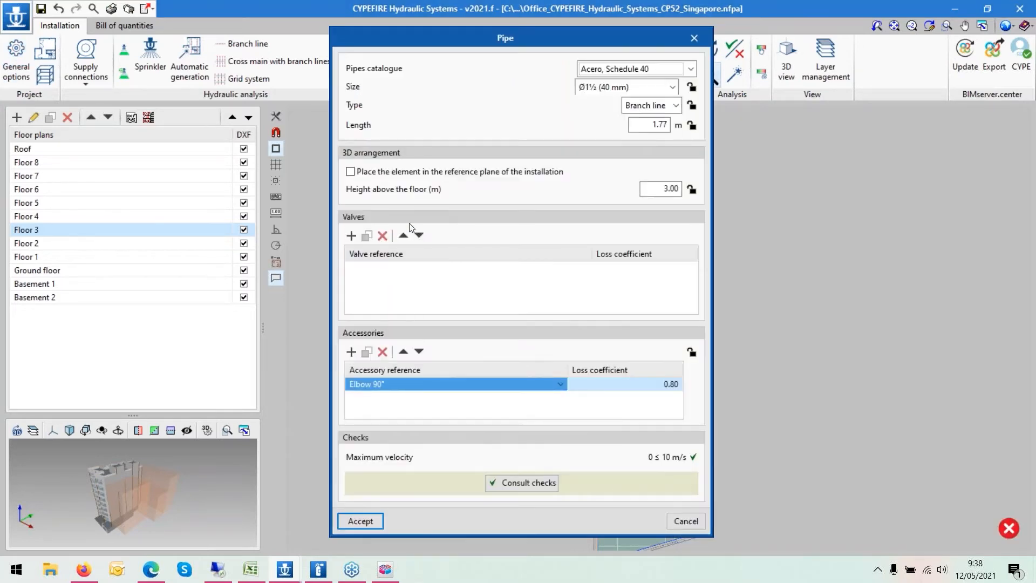
{"action": "left_click", "coordinate": [713, 46]}
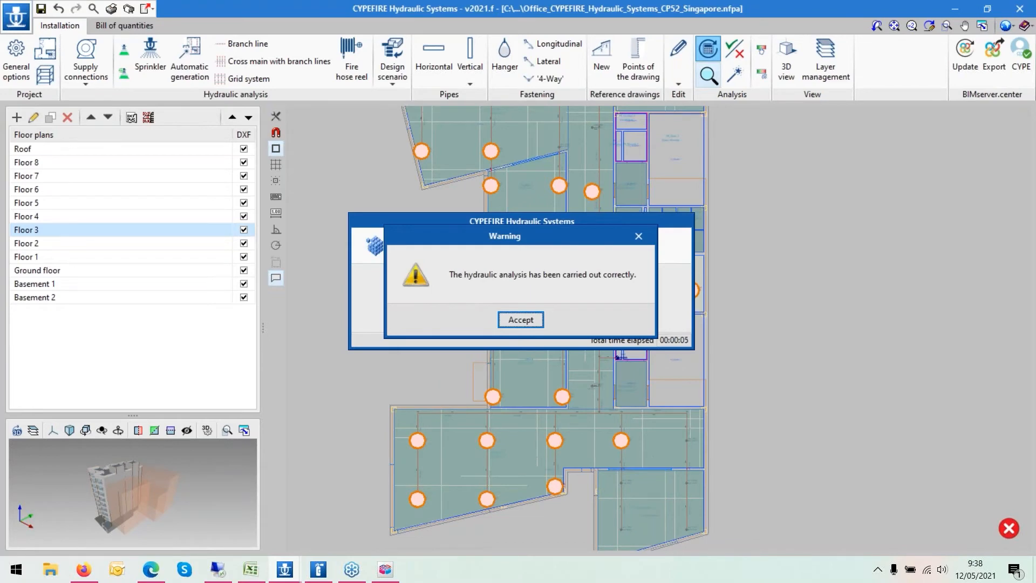
{"action": "left_click", "coordinate": [521, 319]}
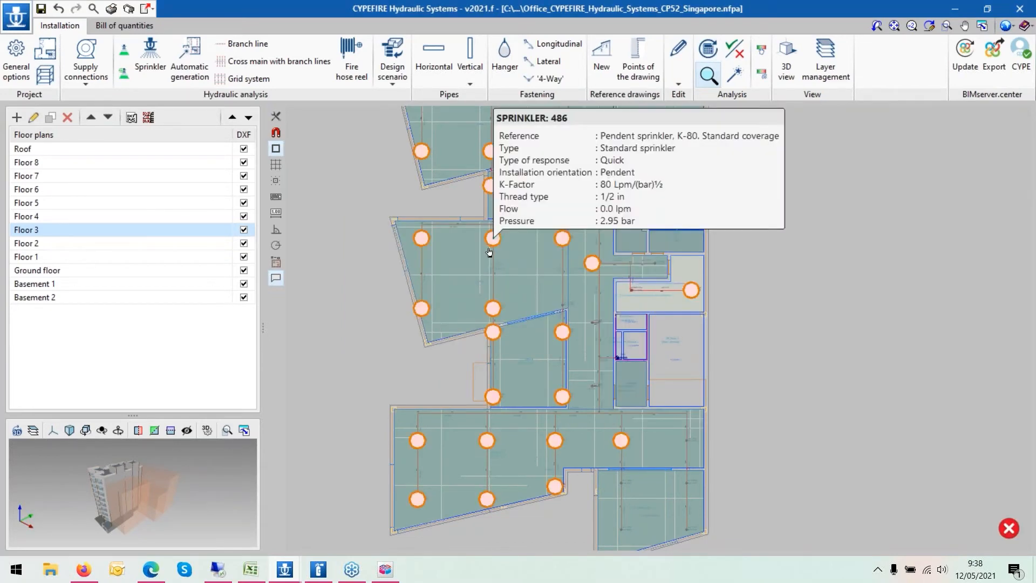
{"action": "left_click", "coordinate": [491, 252]}
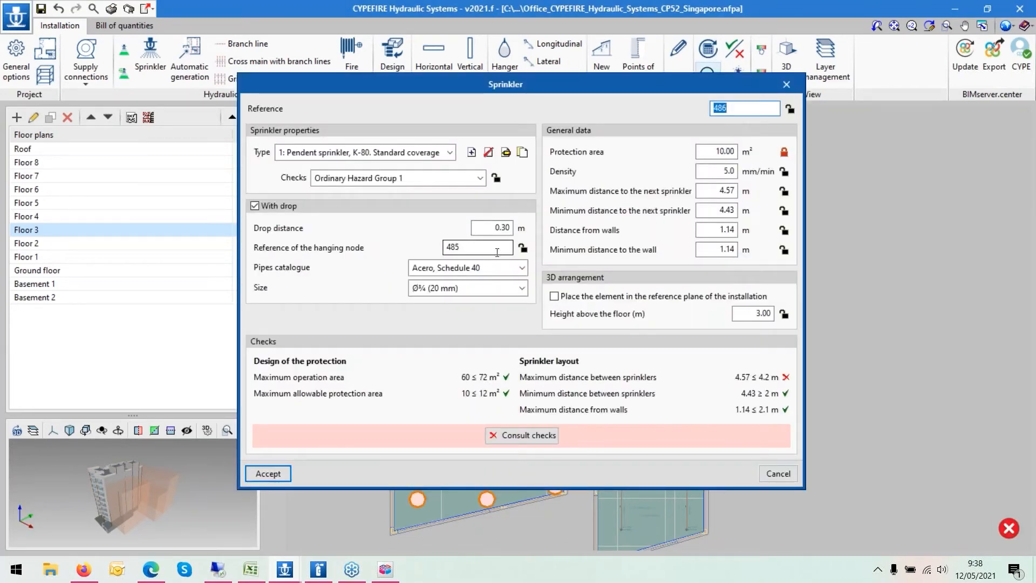
{"action": "left_click", "coordinate": [268, 473]}
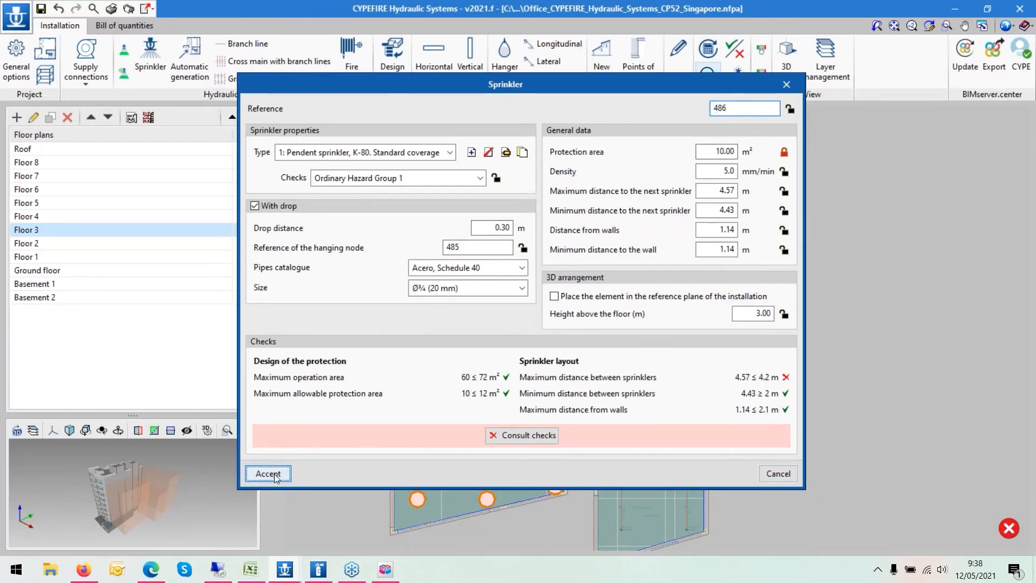
- Inspect a cross main pipe's size lock and consult its velocity check
{"action": "scroll", "coordinate": [542, 248], "scroll_direction": "up", "scroll_amount": 2}
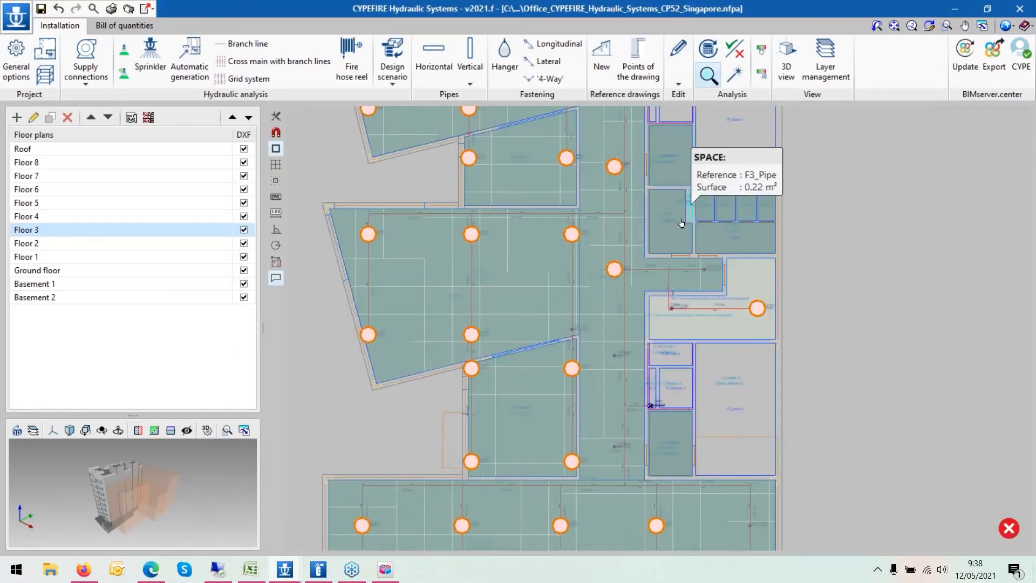
{"action": "left_click", "coordinate": [622, 243]}
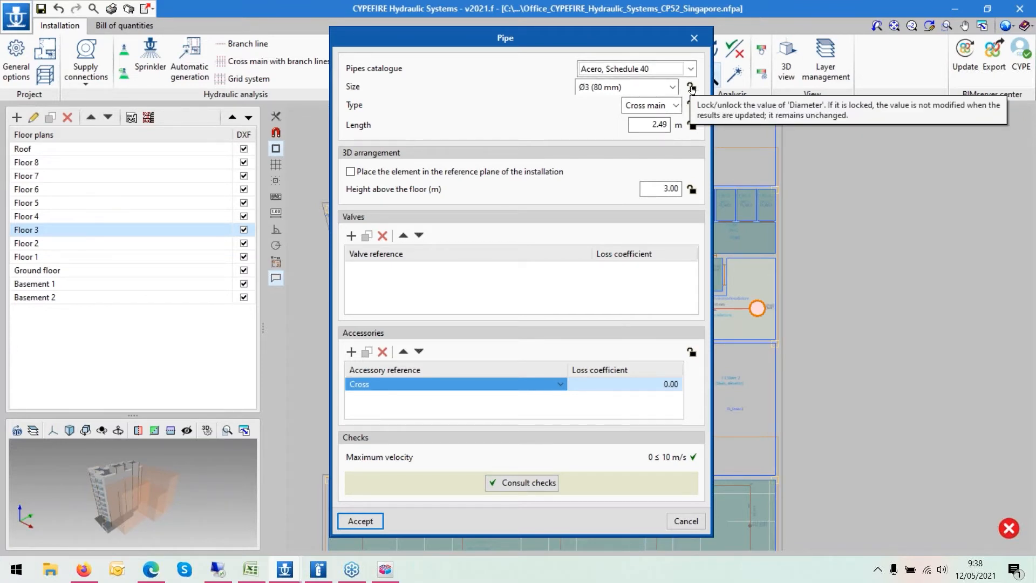
{"action": "left_click", "coordinate": [691, 88]}
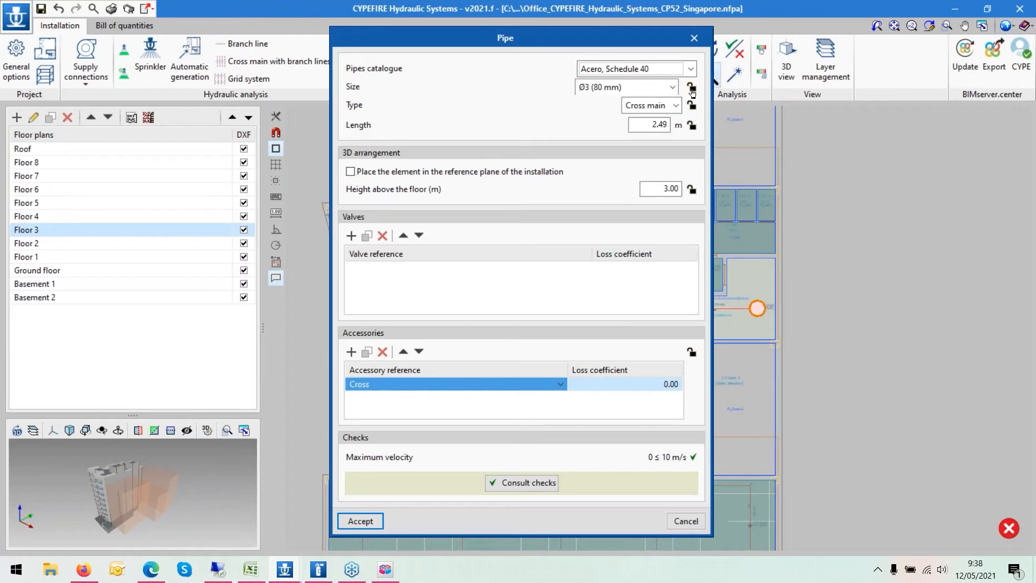
{"action": "left_click", "coordinate": [517, 482]}
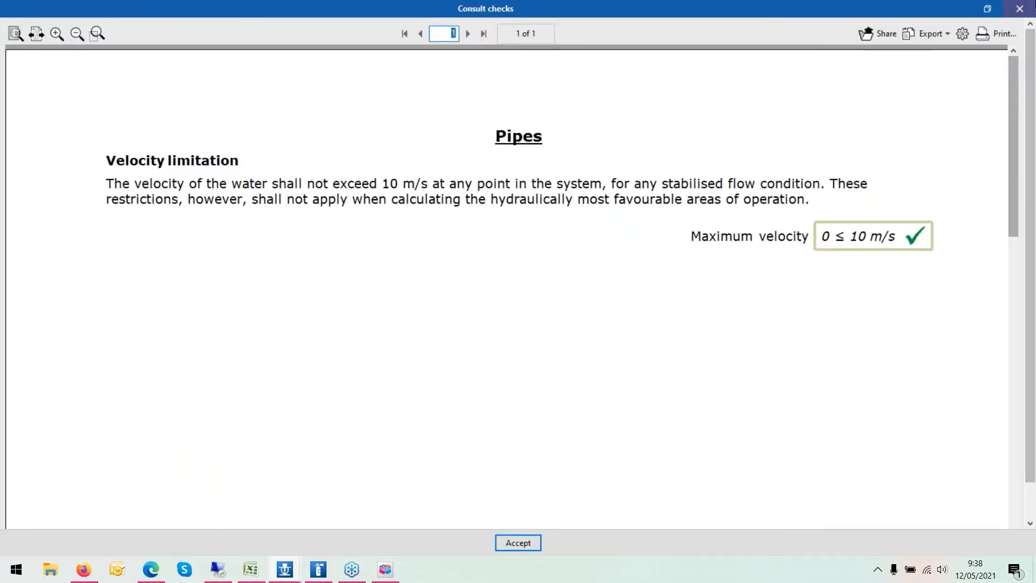
{"action": "left_click", "coordinate": [518, 542]}
{"action": "left_click", "coordinate": [360, 521]}
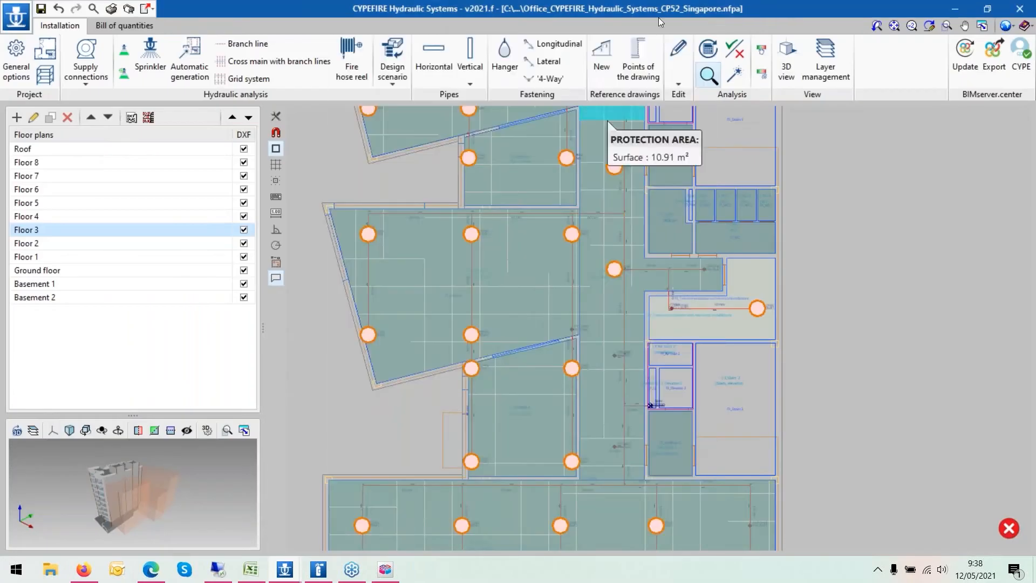
- Rerun the hydraulic analysis and inspect a branch line pipe's properties
{"action": "left_click", "coordinate": [703, 53]}
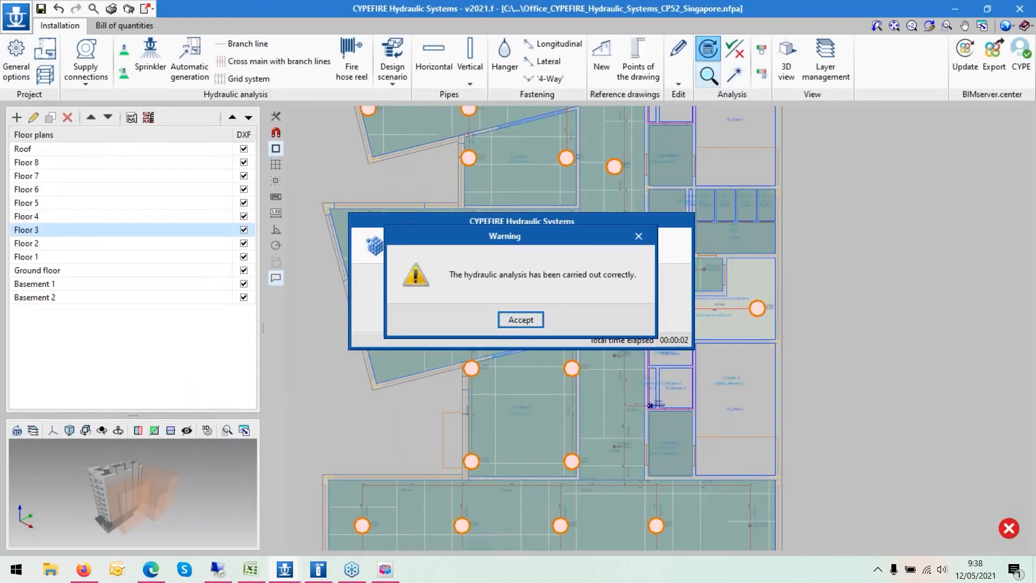
{"action": "left_click", "coordinate": [521, 321]}
{"action": "left_click", "coordinate": [567, 204]}
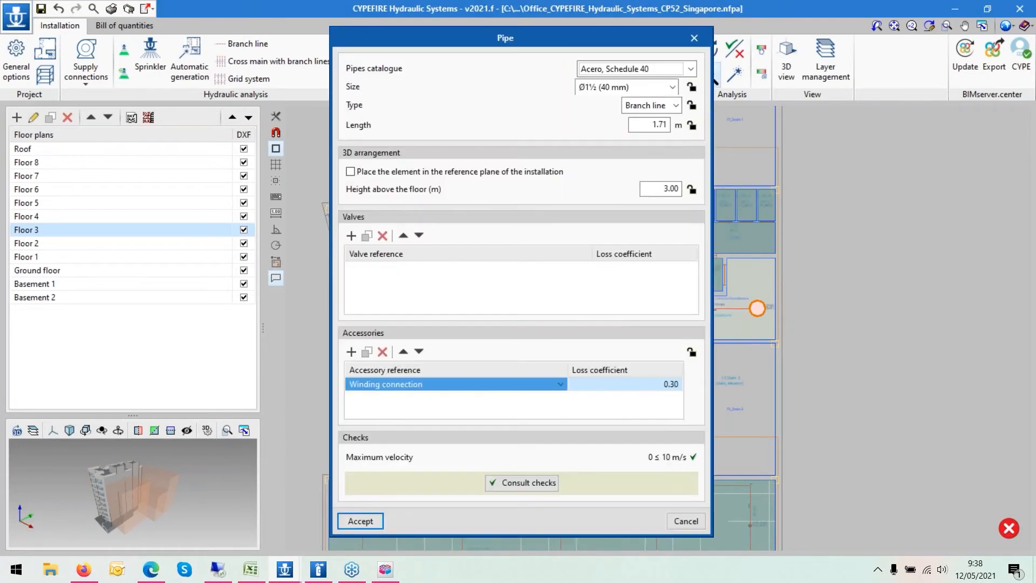
{"action": "left_click", "coordinate": [361, 522]}
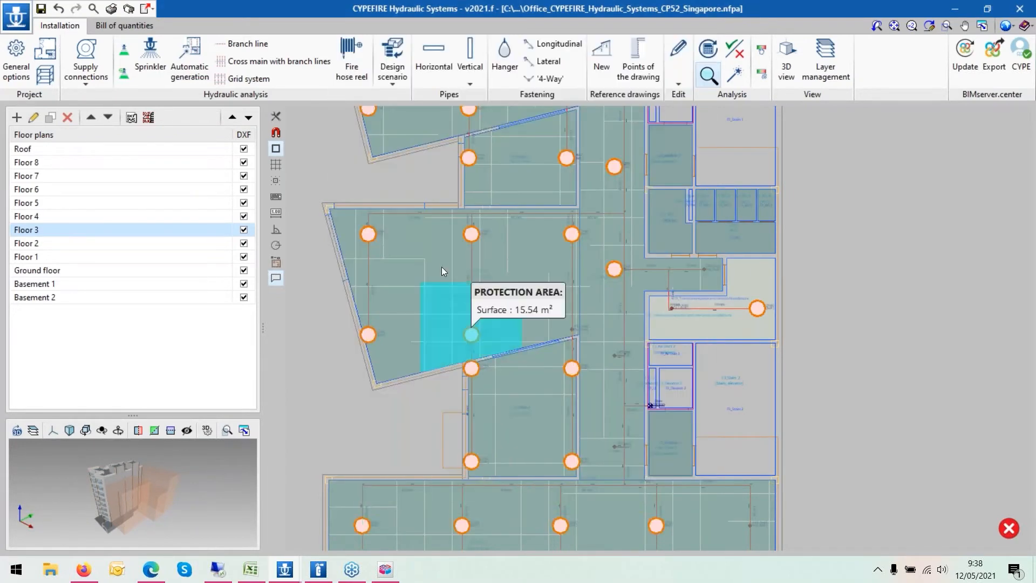
- Switch to the Ground floor and examine the sprinklers' protection areas across the plan
{"action": "scroll", "coordinate": [441, 254], "scroll_direction": "down", "scroll_amount": 2}
{"action": "scroll", "coordinate": [441, 258], "scroll_direction": "down", "scroll_amount": 3}
{"action": "left_click", "coordinate": [71, 270]}
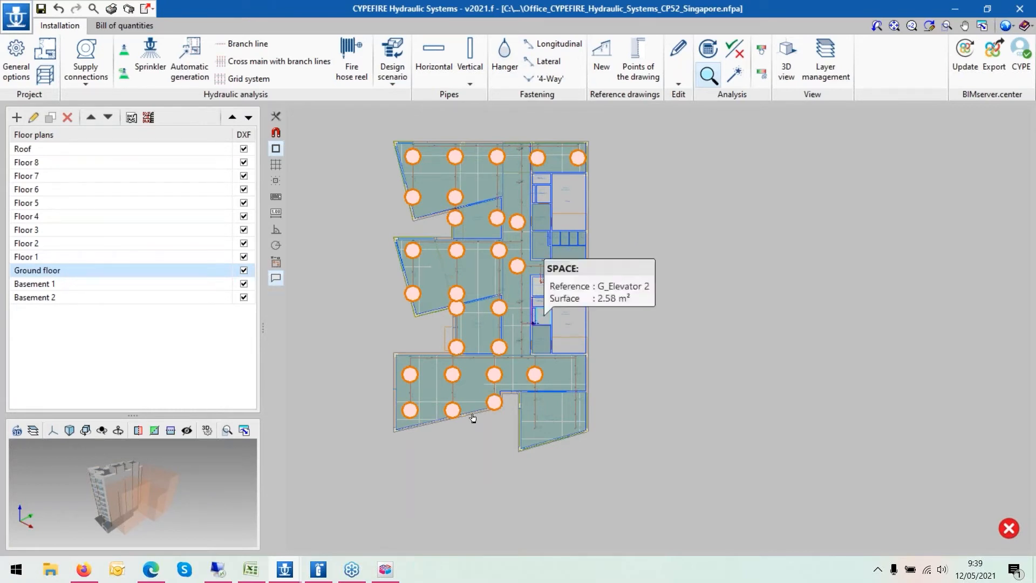
{"action": "left_click", "coordinate": [149, 59]}
{"action": "scroll", "coordinate": [434, 160], "scroll_direction": "up", "scroll_amount": 5}
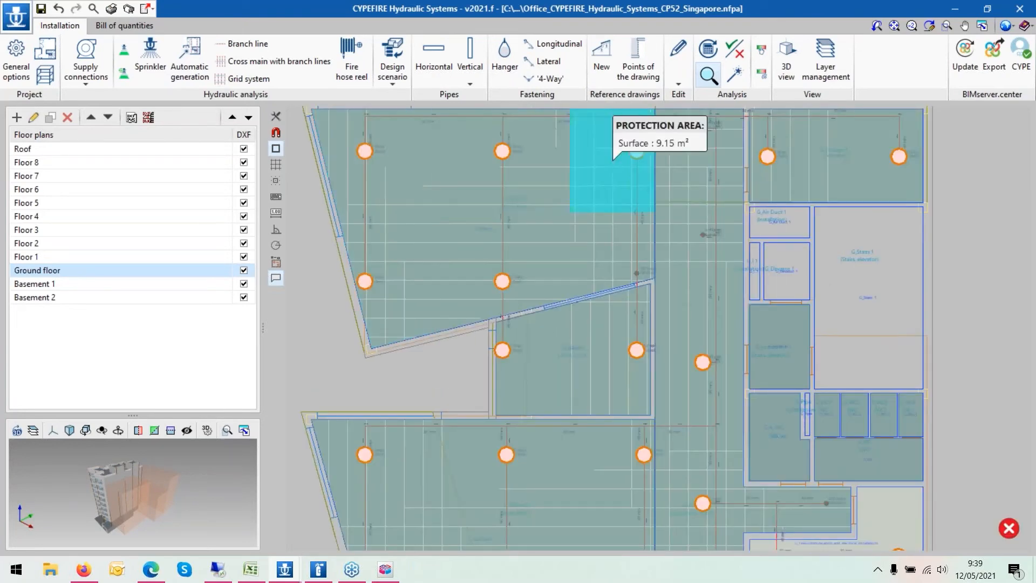
{"action": "scroll", "coordinate": [515, 189], "scroll_direction": "down", "scroll_amount": 2}
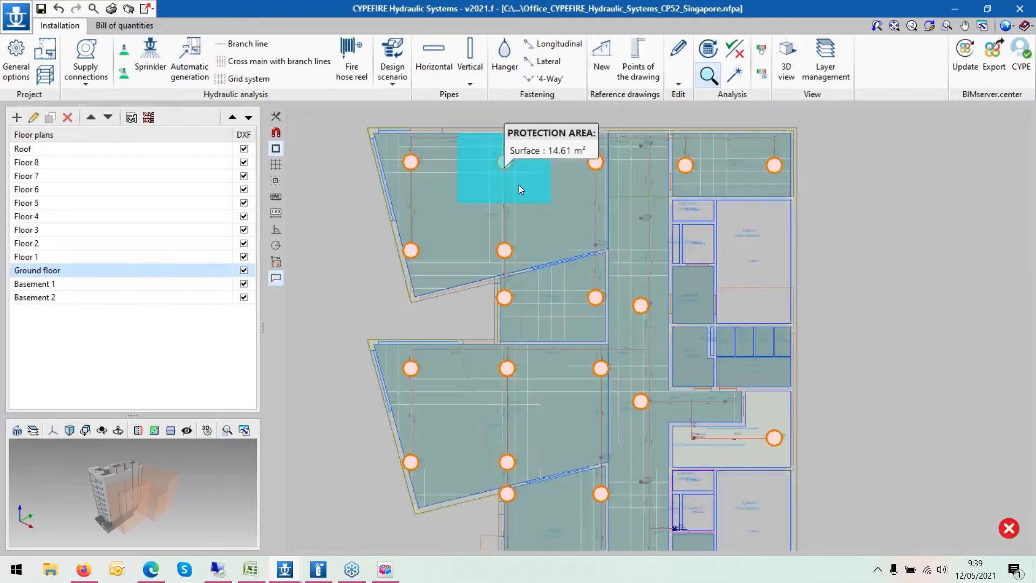
{"action": "scroll", "coordinate": [619, 187], "scroll_direction": "down", "scroll_amount": 1}
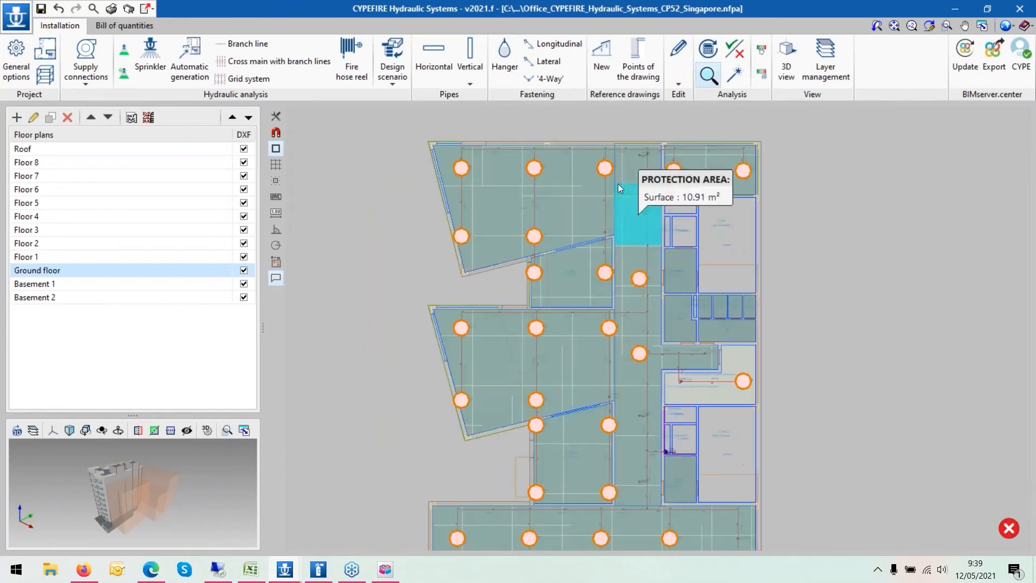
{"action": "scroll", "coordinate": [823, 232], "scroll_direction": "up", "scroll_amount": 1}
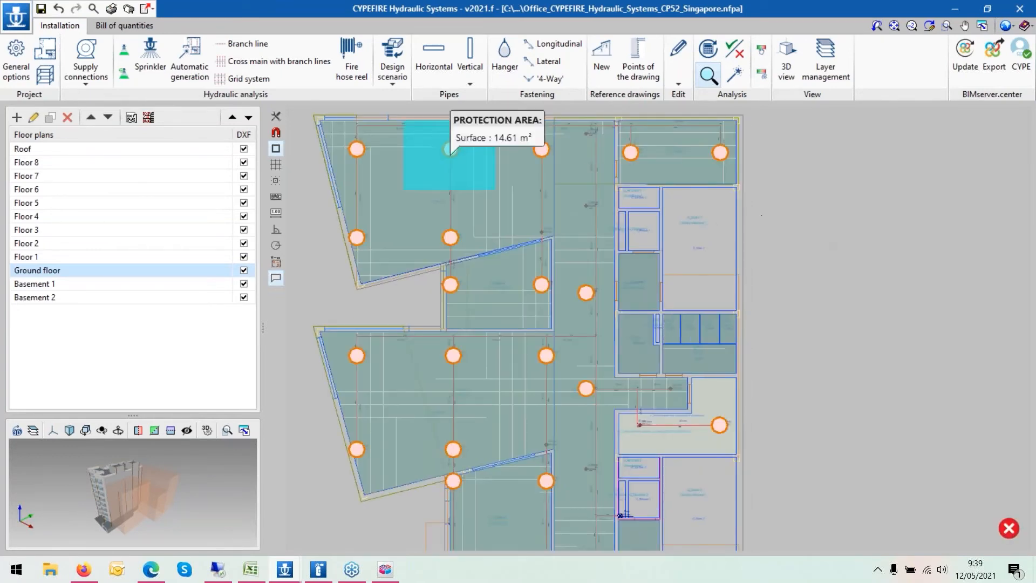
{"action": "scroll", "coordinate": [359, 155], "scroll_direction": "down", "scroll_amount": 2}
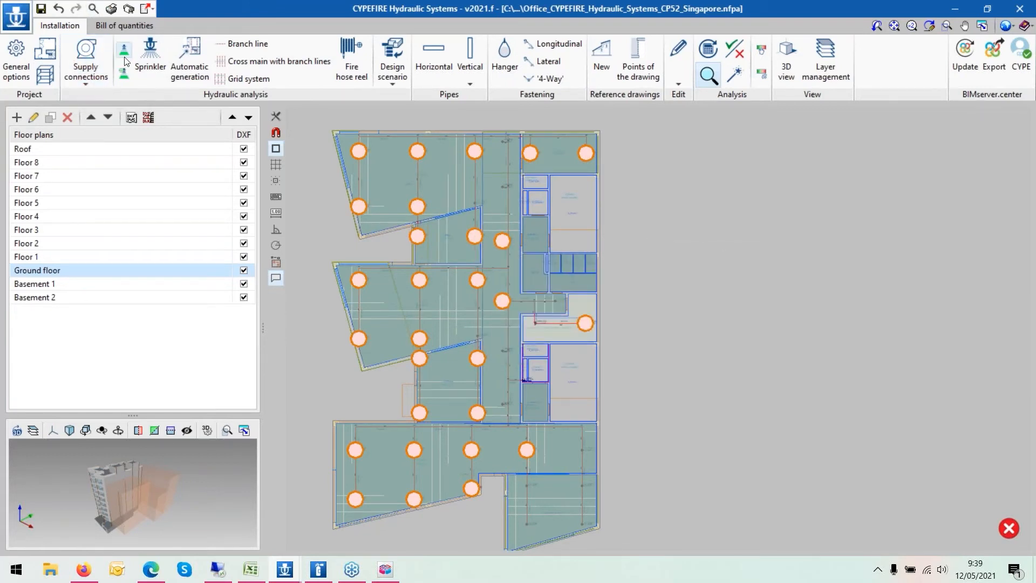
- Draw a new rectangular Work Area space with 3.00 m free height to the right of the building plan
{"action": "left_click", "coordinate": [38, 50]}
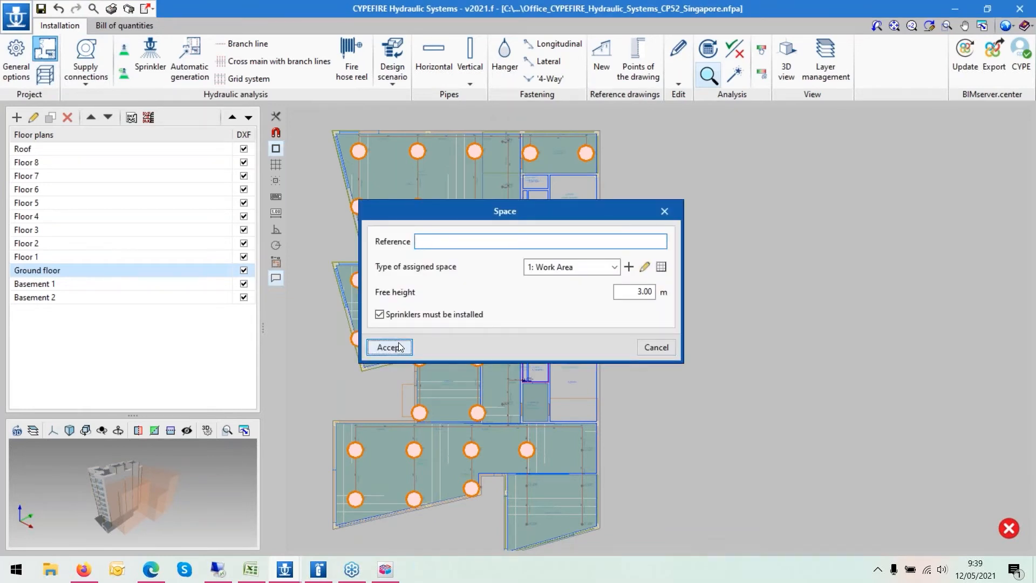
{"action": "left_click", "coordinate": [399, 347]}
{"action": "left_click", "coordinate": [666, 184]}
{"action": "left_click", "coordinate": [665, 393]}
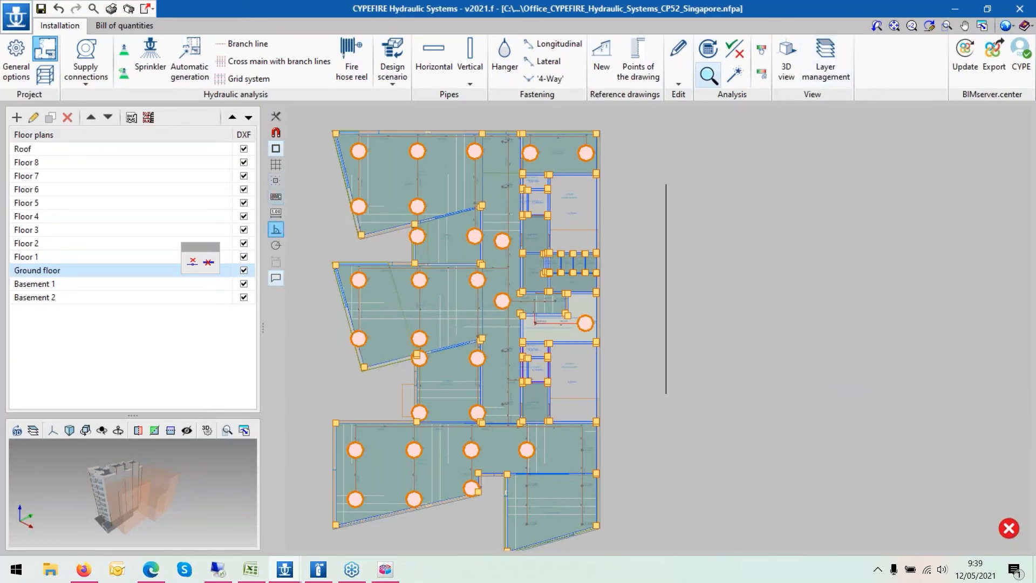
{"action": "scroll", "coordinate": [394, 398], "scroll_direction": "down", "scroll_amount": 3}
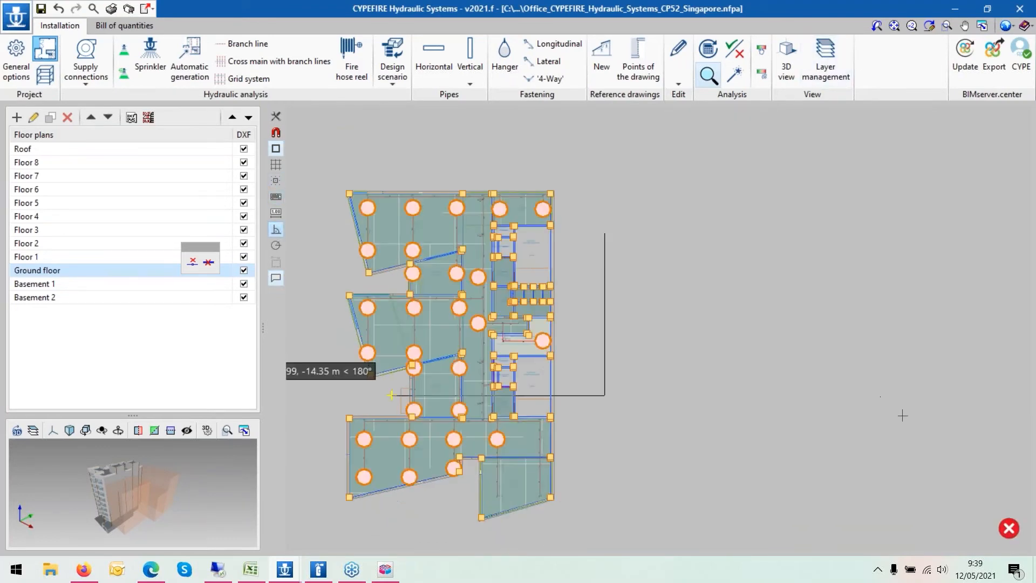
{"action": "left_click", "coordinate": [813, 424]}
{"action": "left_click", "coordinate": [824, 252]}
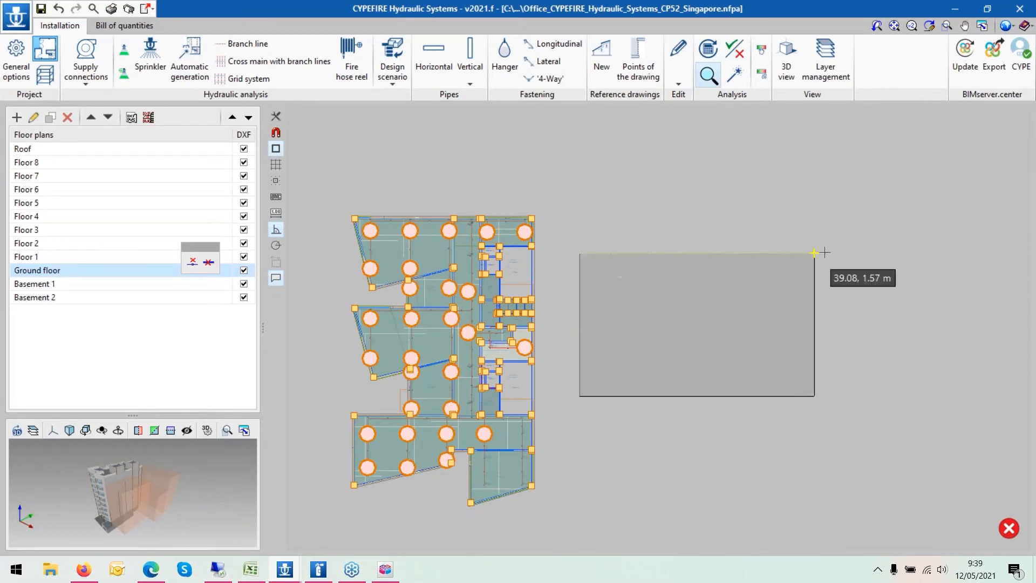
{"action": "left_click", "coordinate": [579, 253]}
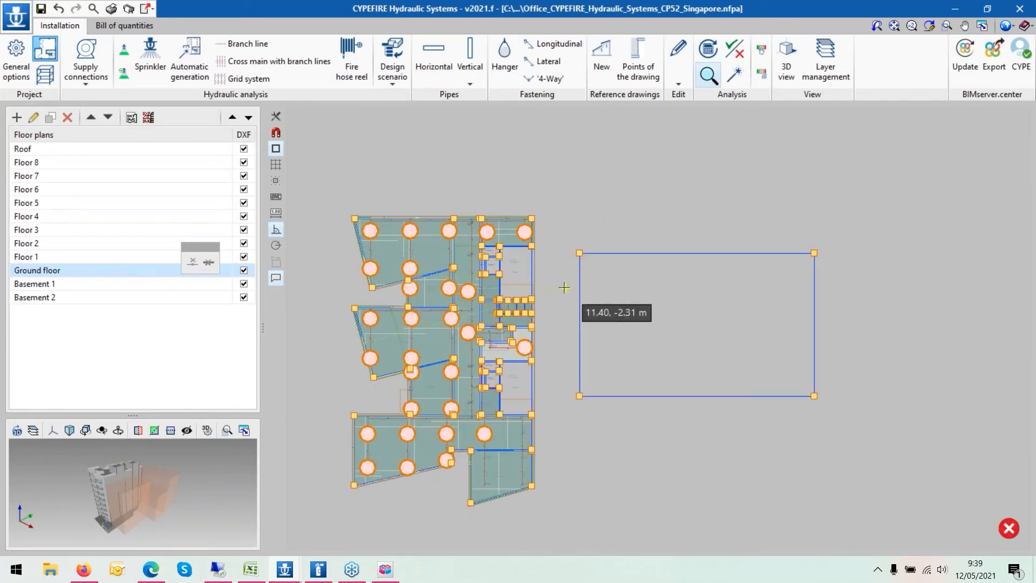
- Insert a sprinkler inside the new space and draw a small rectangular protection area of about 1.28 m² around it
{"action": "scroll", "coordinate": [564, 288], "scroll_direction": "up", "scroll_amount": 1}
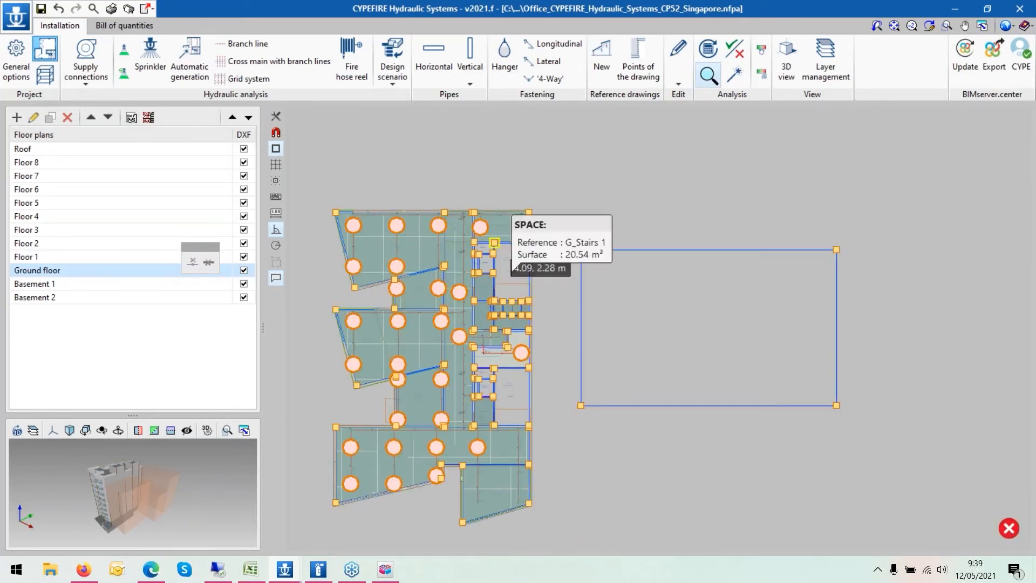
{"action": "left_click", "coordinate": [140, 63]}
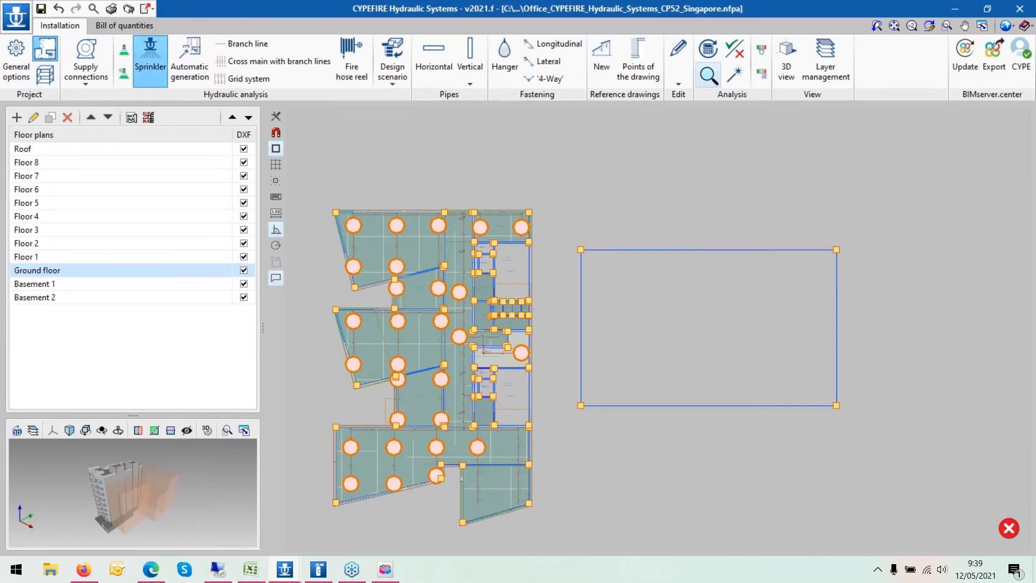
{"action": "left_click", "coordinate": [399, 429]}
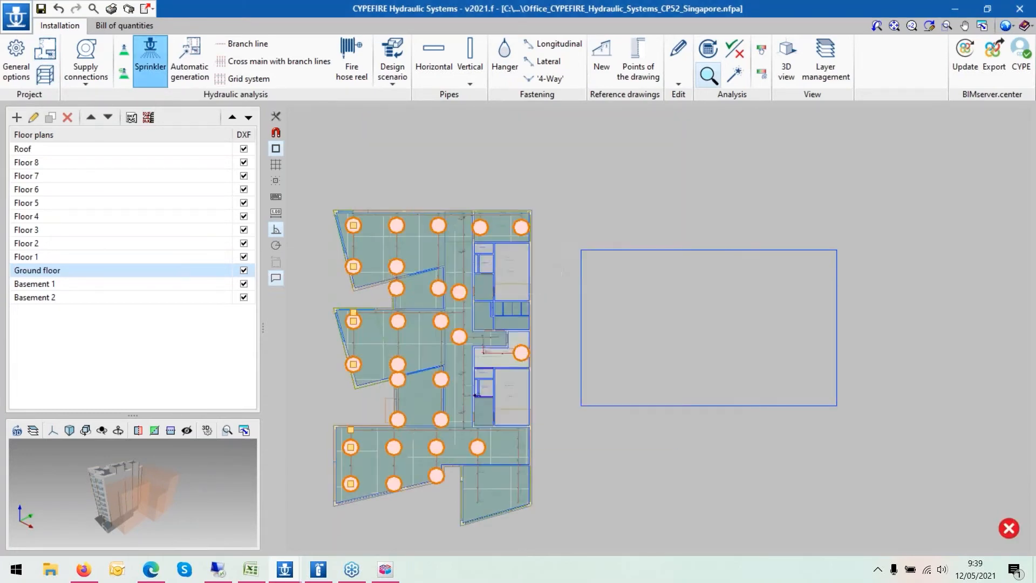
{"action": "scroll", "coordinate": [594, 272], "scroll_direction": "up", "scroll_amount": 3}
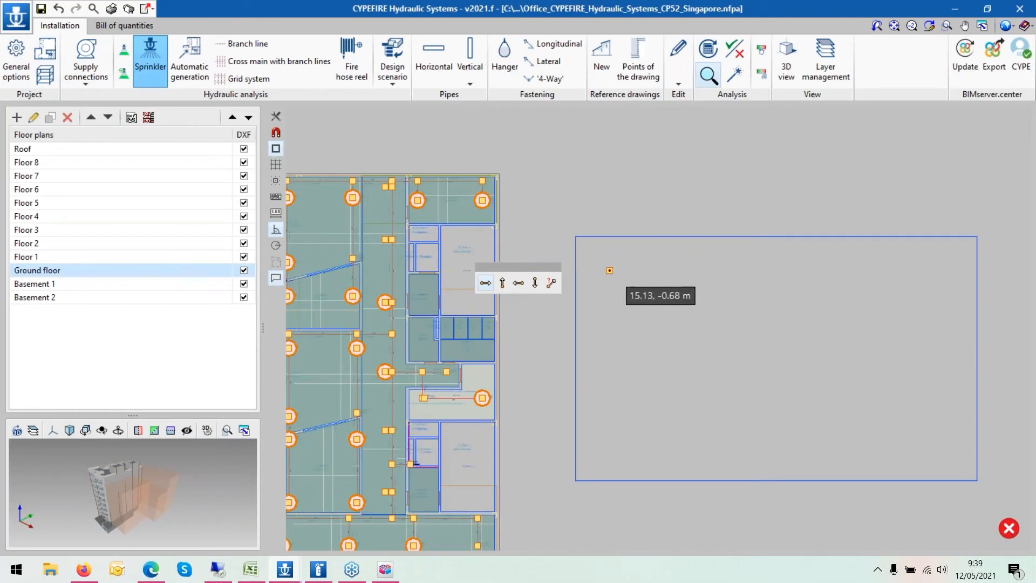
{"action": "left_click", "coordinate": [125, 50]}
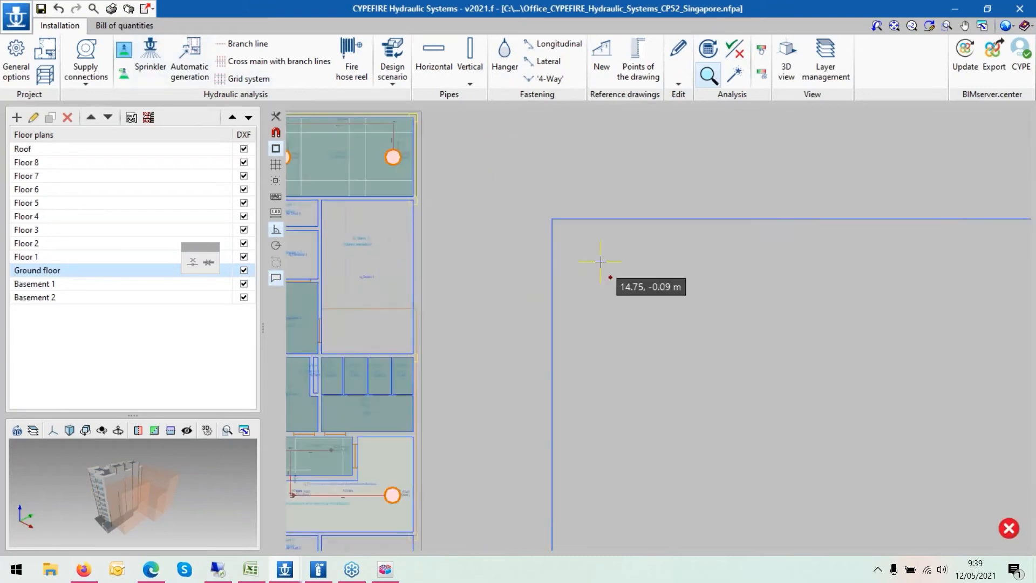
{"action": "left_click", "coordinate": [602, 296]}
{"action": "left_click", "coordinate": [625, 296]}
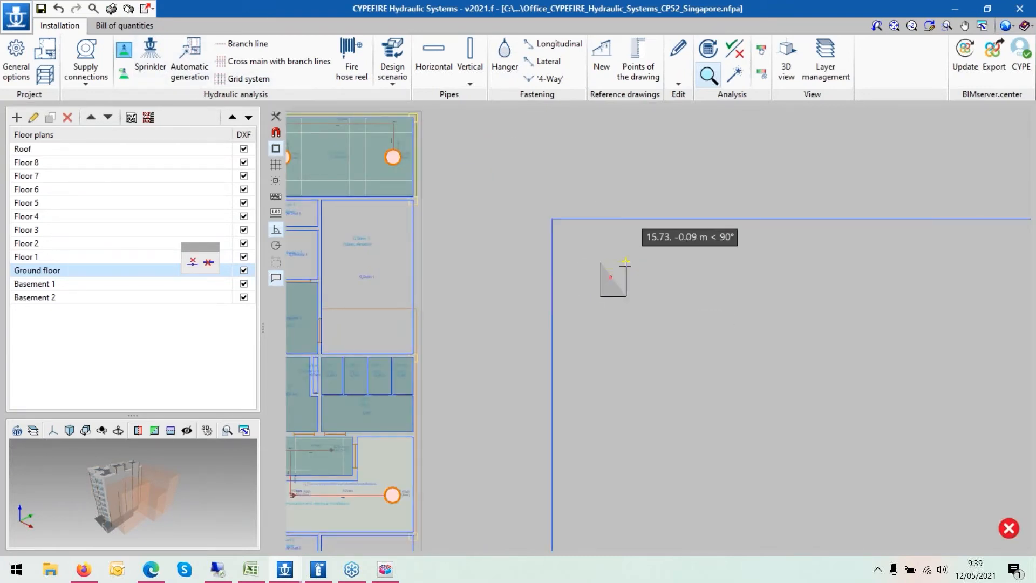
{"action": "left_click", "coordinate": [626, 263]}
{"action": "left_click", "coordinate": [601, 262]}
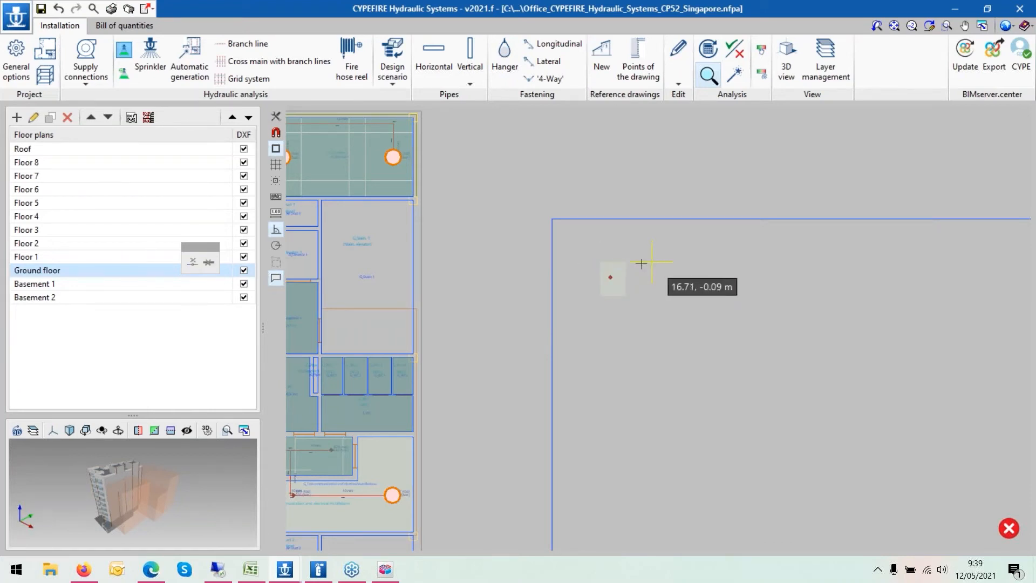
- Start inserting another sprinkler of type Pendent sprinkler, K-80, Standard coverage with Light Hazard checks
{"action": "scroll", "coordinate": [606, 269], "scroll_direction": "up", "scroll_amount": 2}
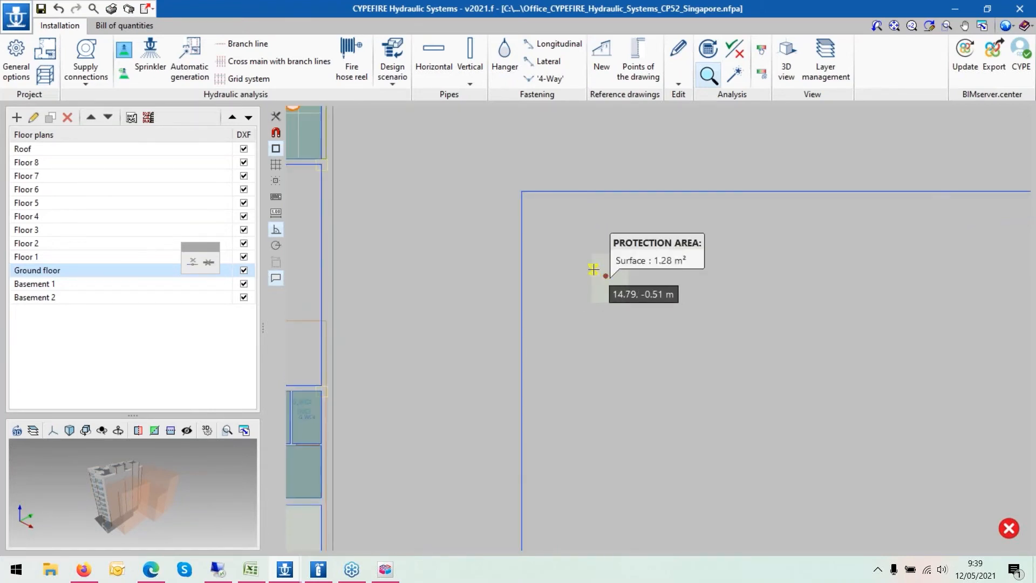
{"action": "scroll", "coordinate": [593, 268], "scroll_direction": "up", "scroll_amount": 1}
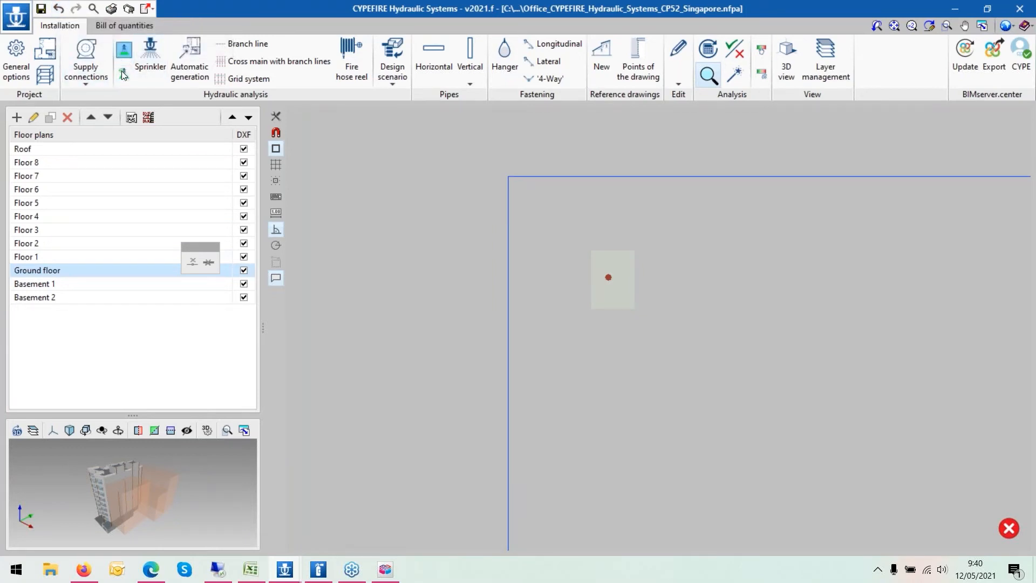
{"action": "left_click", "coordinate": [142, 55]}
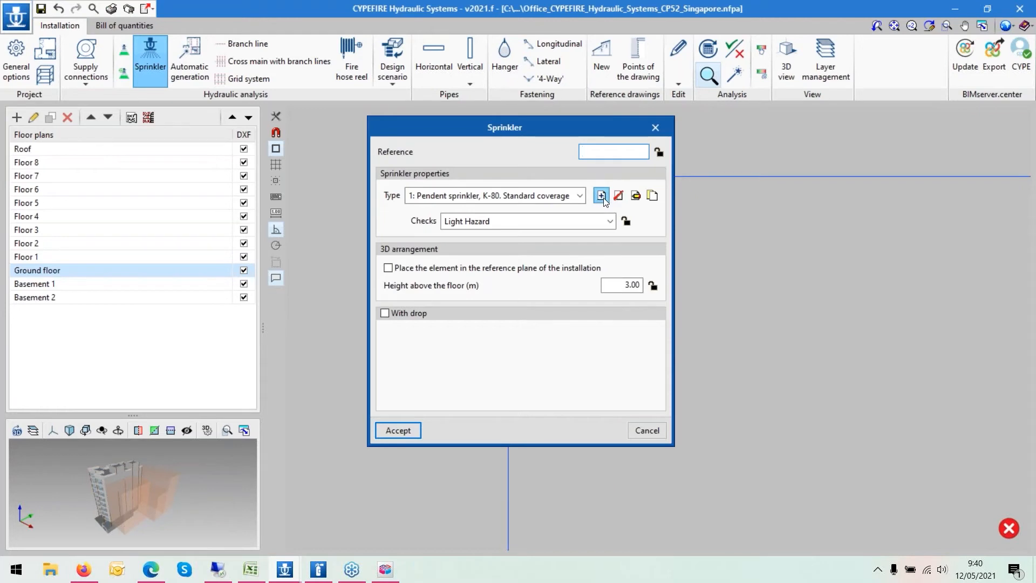
{"action": "left_click", "coordinate": [601, 196]}
{"action": "left_click", "coordinate": [679, 207]}
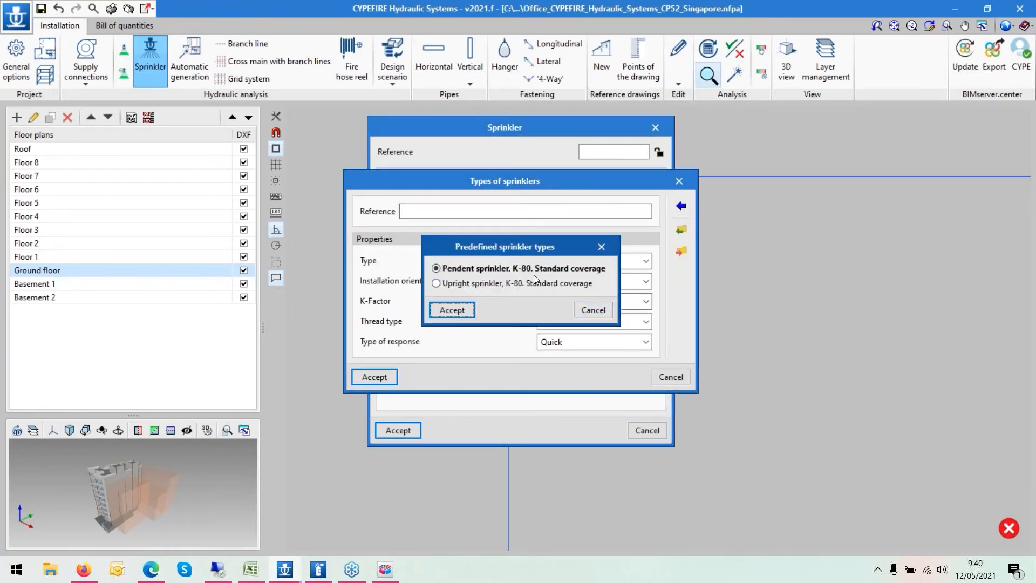
{"action": "left_click", "coordinate": [579, 312]}
{"action": "left_click", "coordinate": [561, 261]}
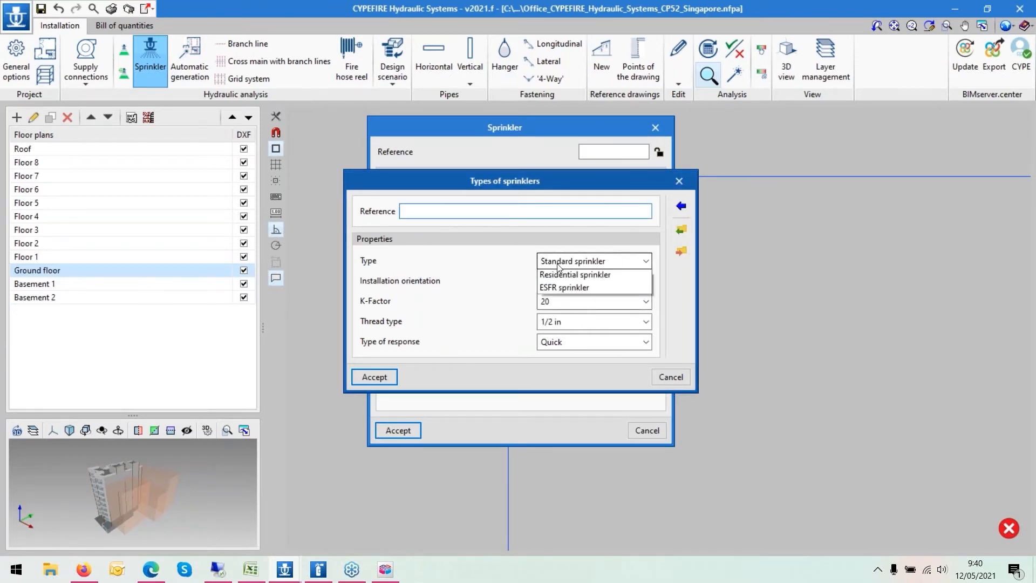
{"action": "left_click", "coordinate": [558, 266]}
{"action": "left_click", "coordinate": [557, 279]}
{"action": "left_click", "coordinate": [557, 281]}
{"action": "left_click", "coordinate": [556, 300]}
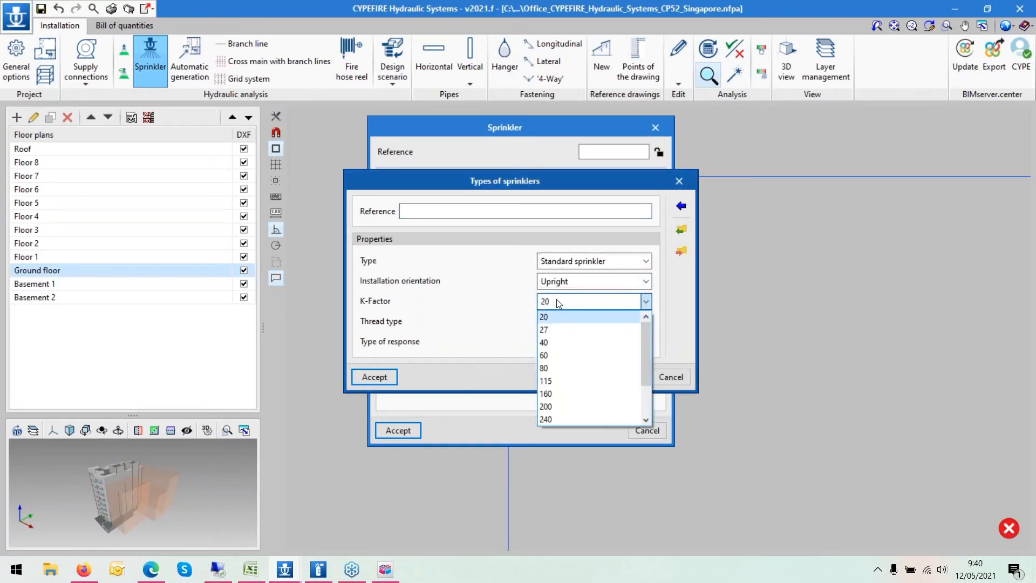
{"action": "left_click", "coordinate": [557, 302]}
{"action": "left_click", "coordinate": [682, 377]}
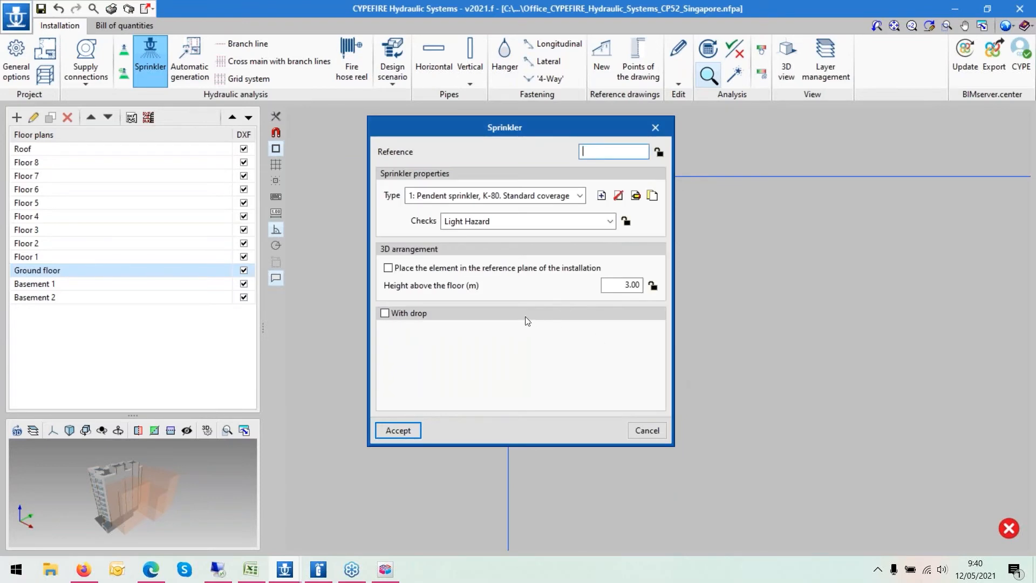
- Place the second sprinkler below the first and generate a circular protection area of 1.00 m radius for it
{"action": "left_click", "coordinate": [400, 430]}
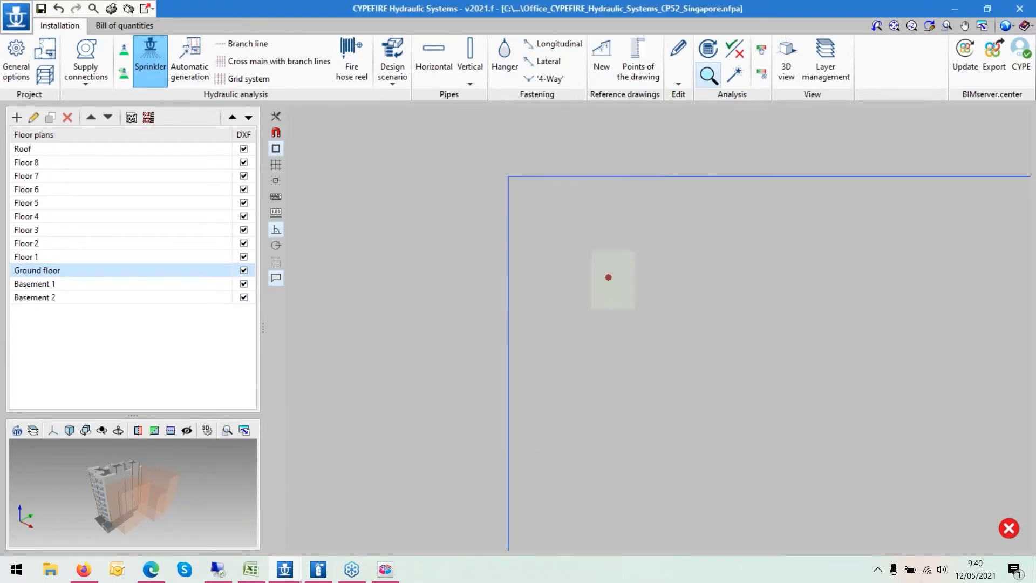
{"action": "left_click", "coordinate": [608, 392]}
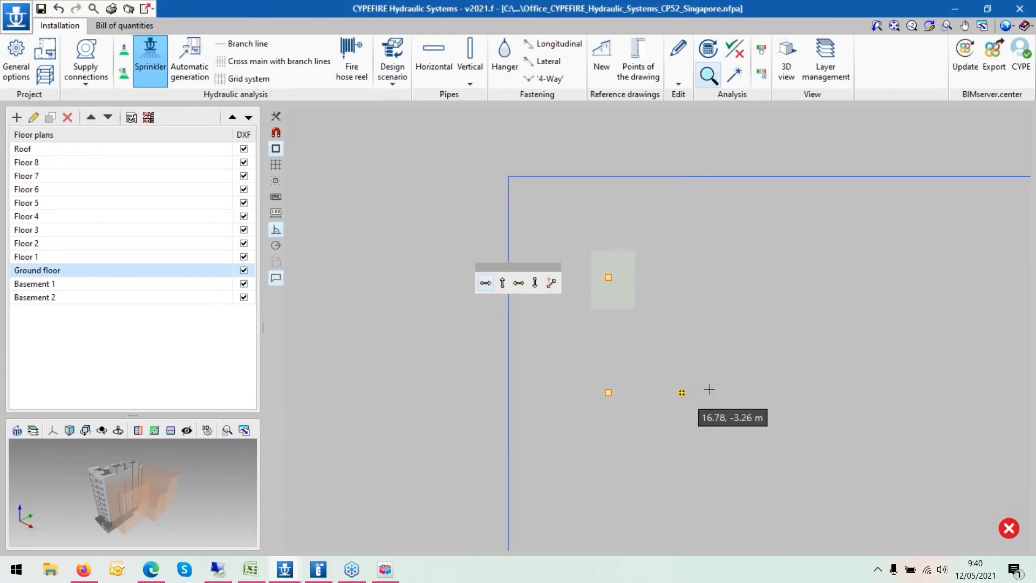
{"action": "left_click", "coordinate": [123, 75]}
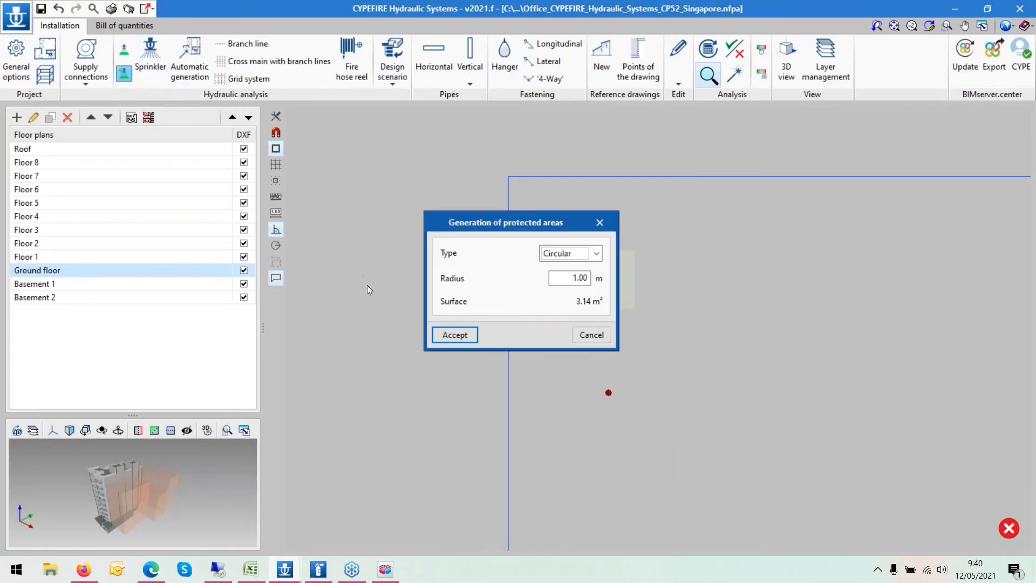
{"action": "left_click", "coordinate": [556, 257]}
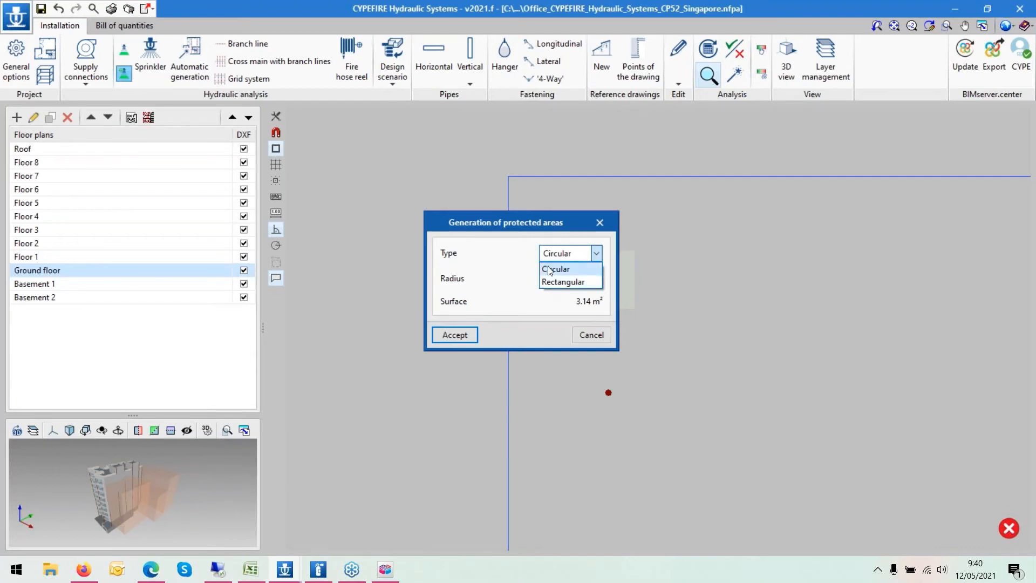
{"action": "left_click", "coordinate": [549, 269]}
{"action": "left_click", "coordinate": [455, 334]}
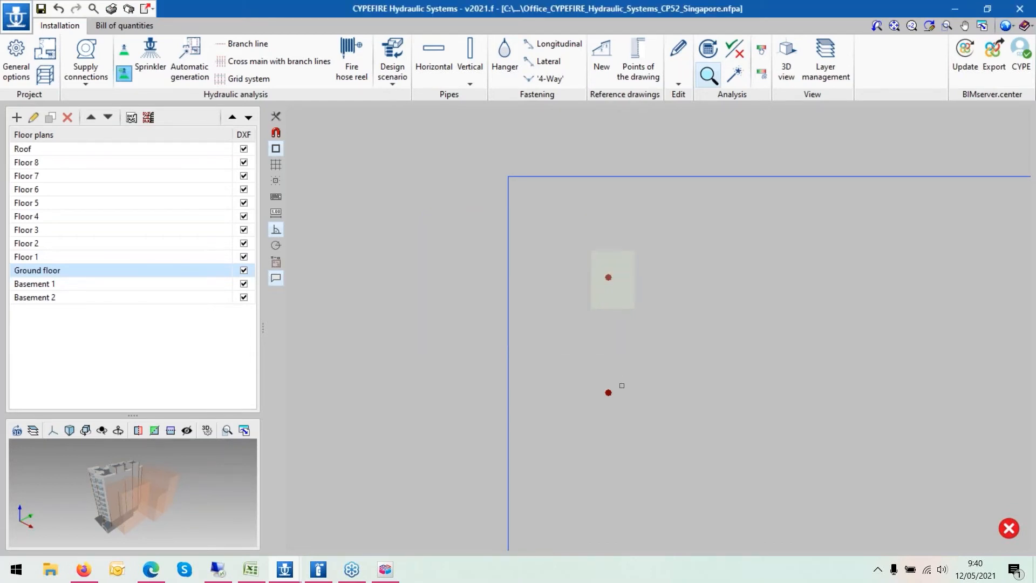
{"action": "left_click", "coordinate": [609, 392]}
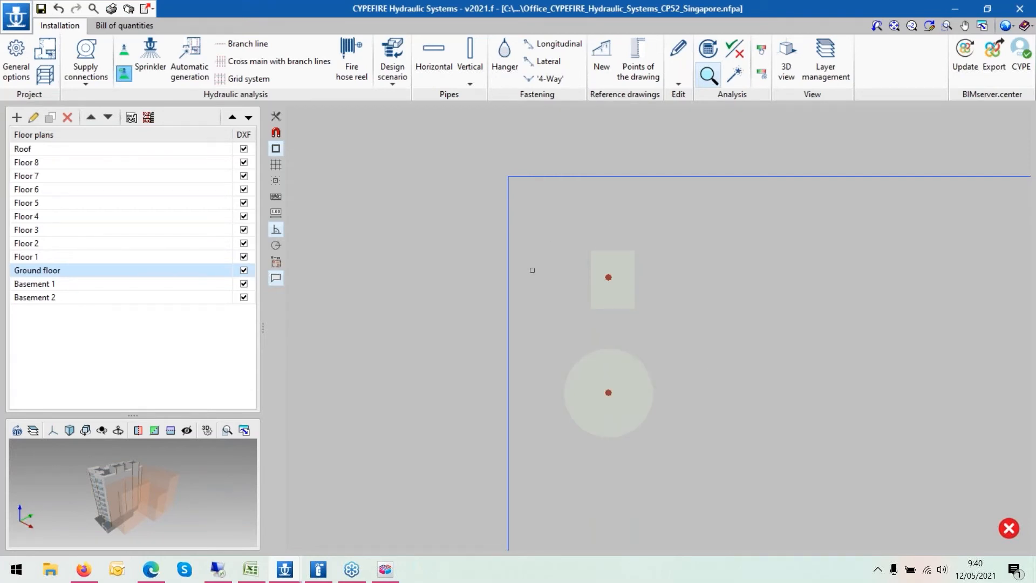
- Erase both test sprinklers and their protection areas from the new space
{"action": "scroll", "coordinate": [551, 276], "scroll_direction": "down", "scroll_amount": 1}
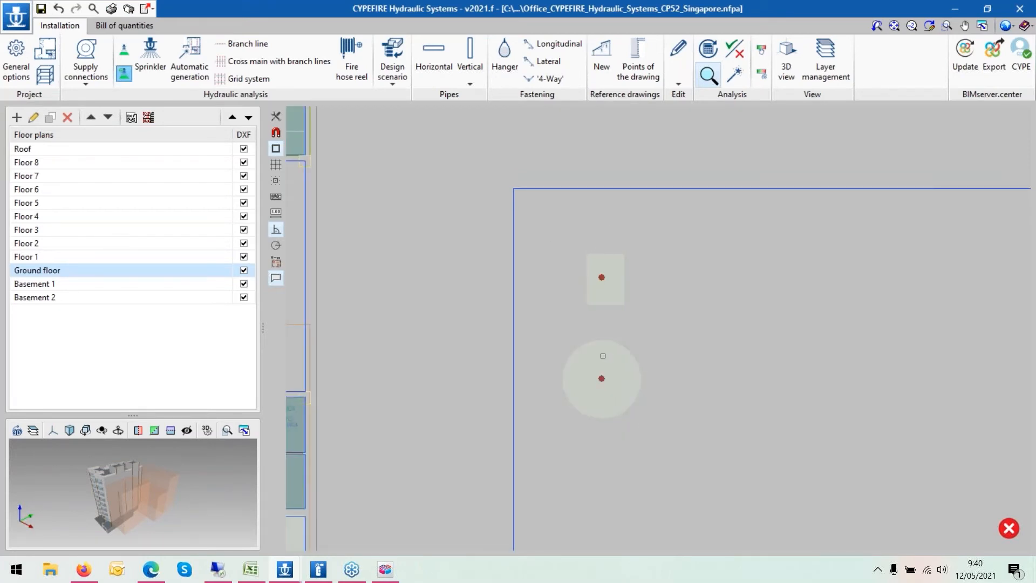
{"action": "scroll", "coordinate": [481, 242], "scroll_direction": "down", "scroll_amount": 1}
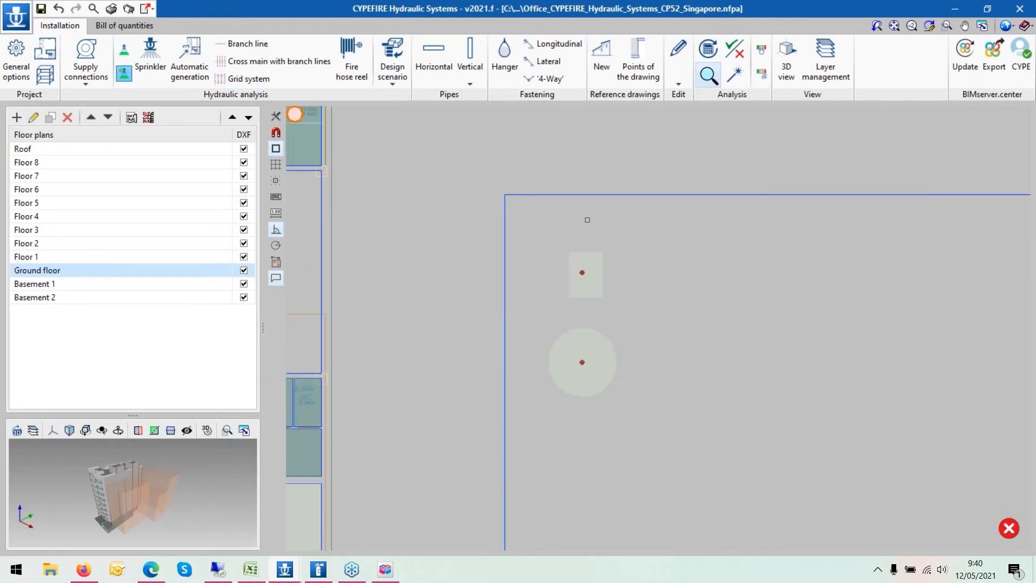
{"action": "left_click", "coordinate": [678, 59]}
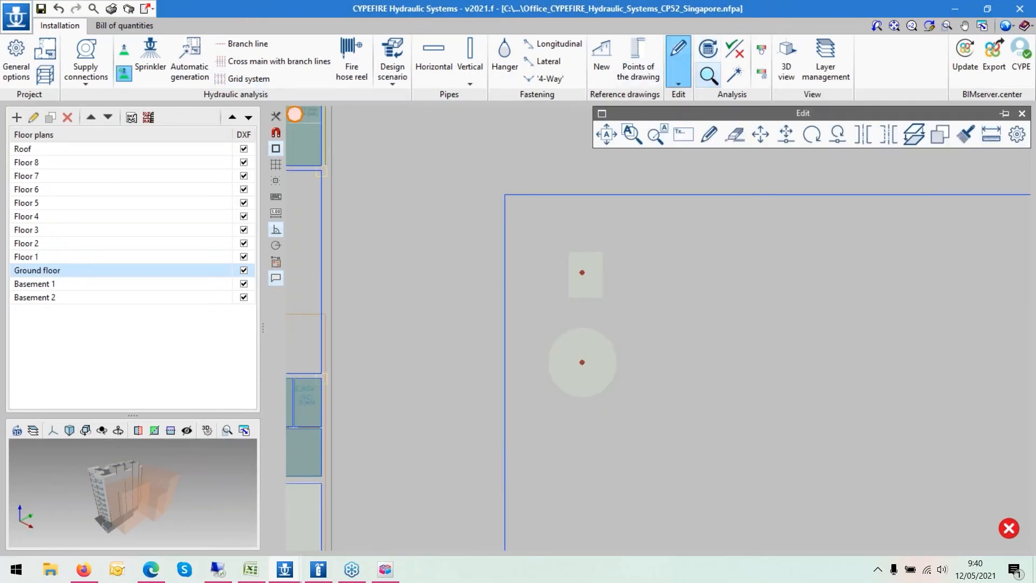
{"action": "left_click", "coordinate": [734, 134]}
{"action": "left_click", "coordinate": [554, 232]}
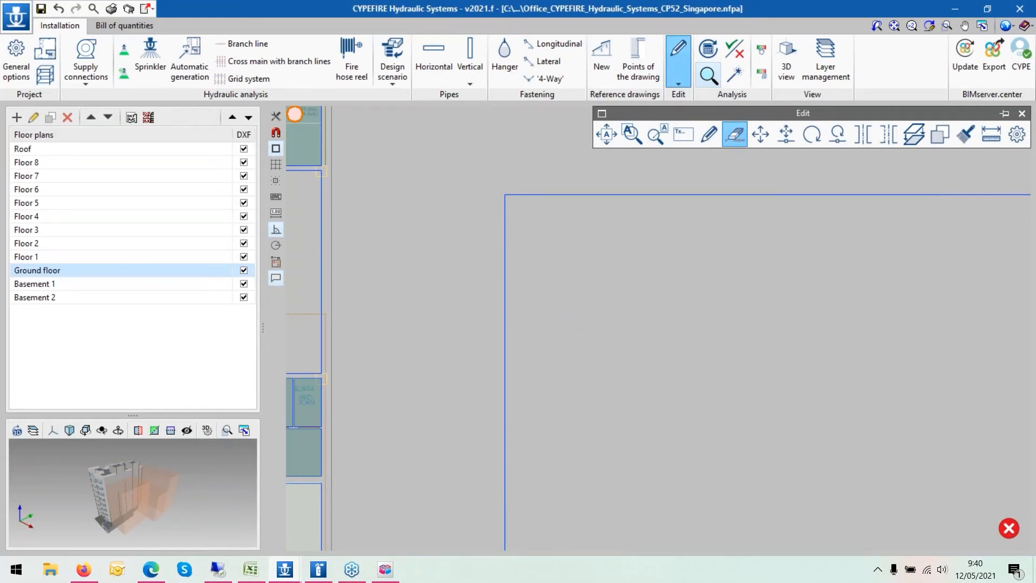
- Draw a branch line about 27 m long across the space with sprinklers spaced 2.00 m on Ø1½ (40 mm) Schedule 40 pipe
{"action": "scroll", "coordinate": [469, 261], "scroll_direction": "down", "scroll_amount": 3}
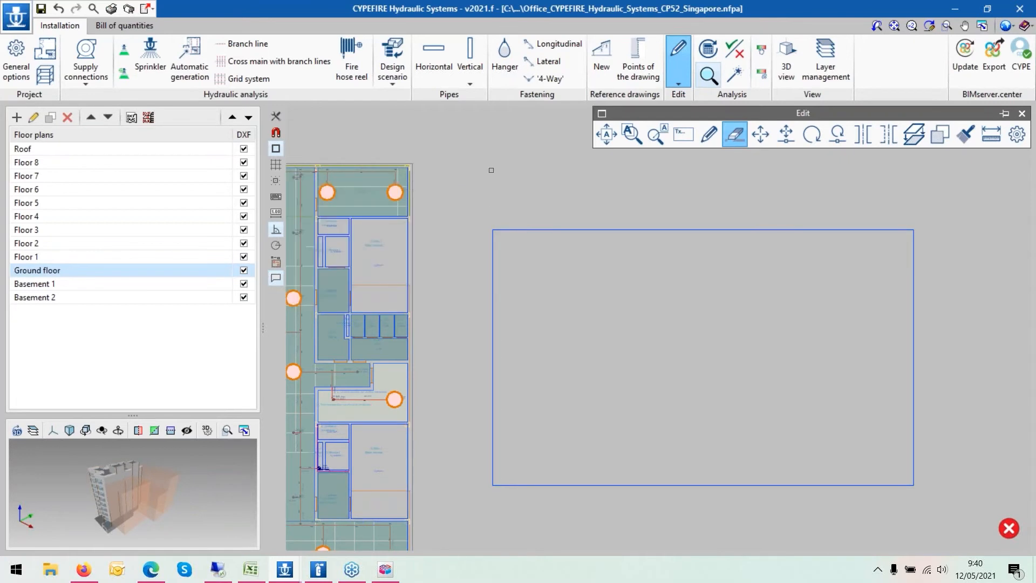
{"action": "left_click", "coordinate": [238, 45]}
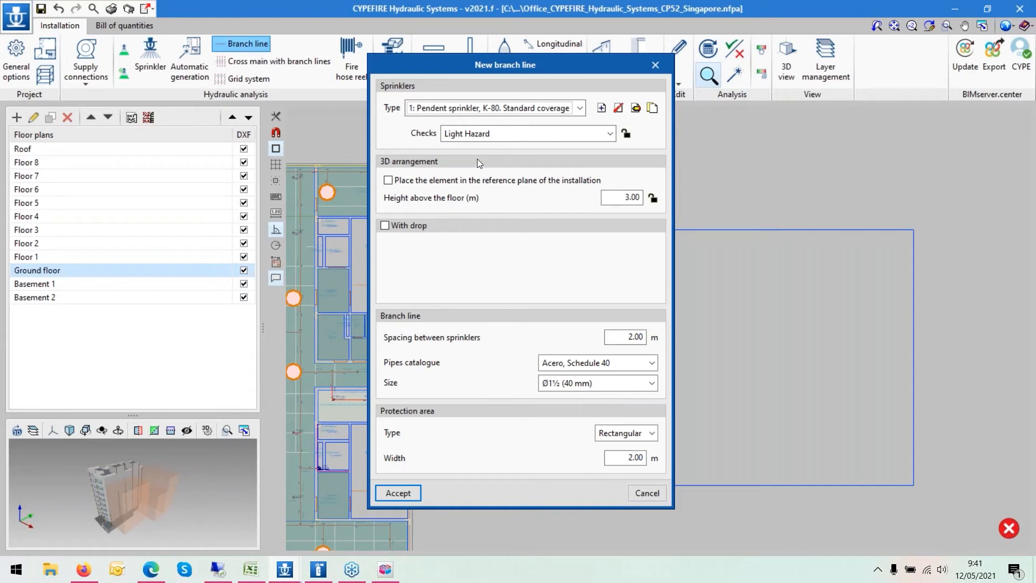
{"action": "left_click", "coordinate": [403, 492]}
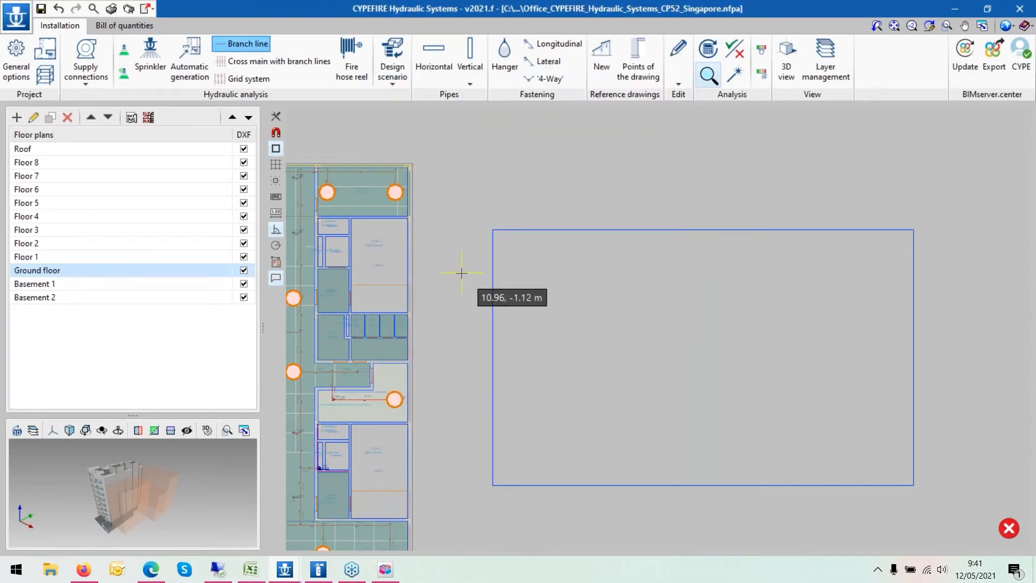
{"action": "left_click", "coordinate": [480, 287]}
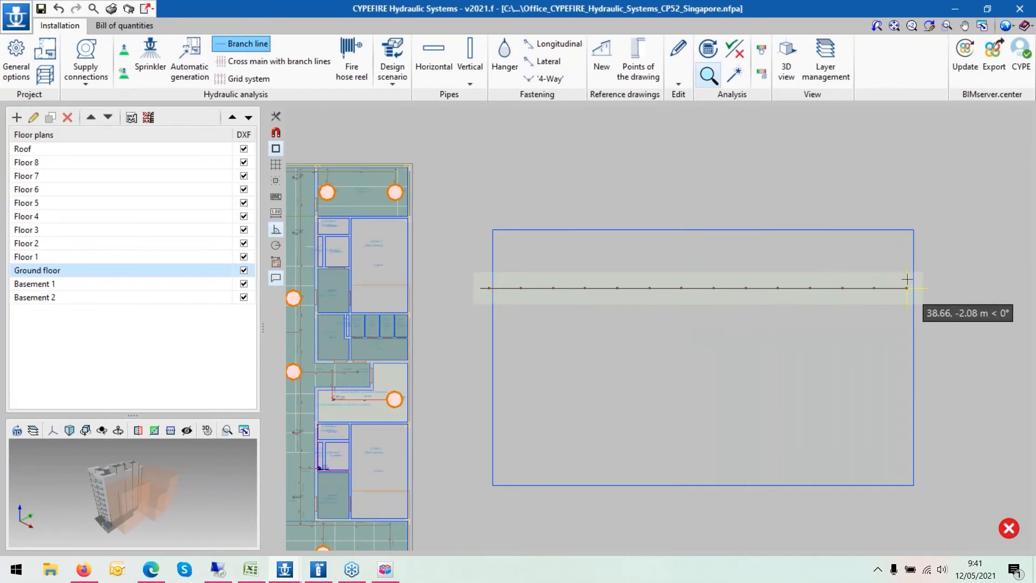
{"action": "left_click", "coordinate": [906, 279]}
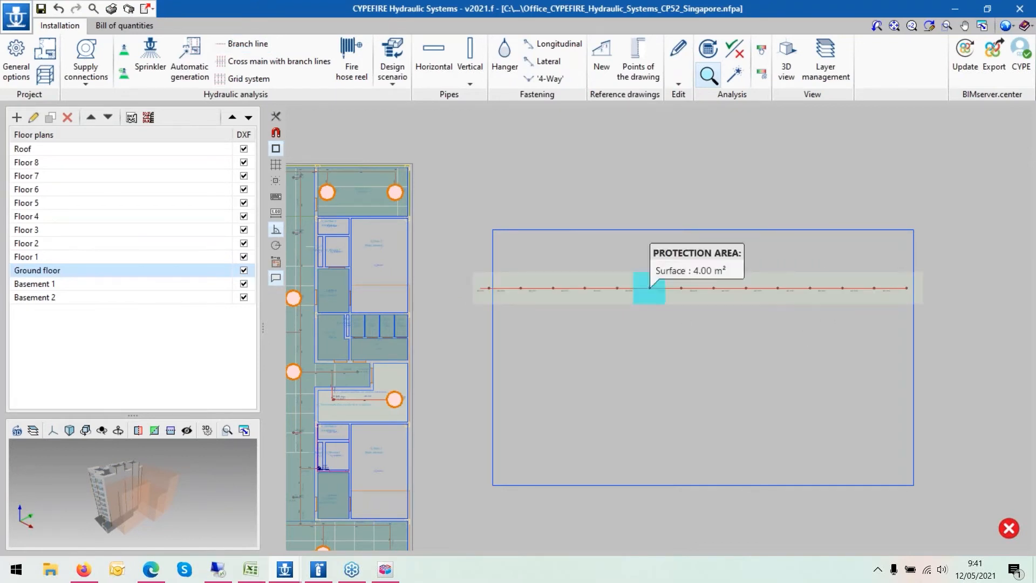
- Undo the branch line and the erasure of the two test sprinklers
{"action": "left_click", "coordinate": [679, 51]}
{"action": "left_click", "coordinate": [655, 299]}
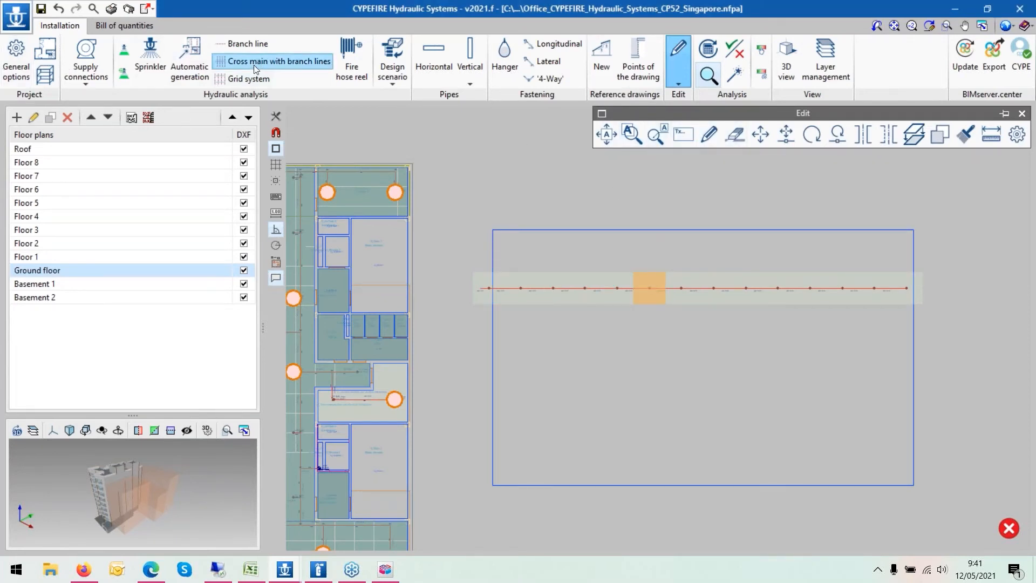
{"action": "left_click", "coordinate": [42, 9]}
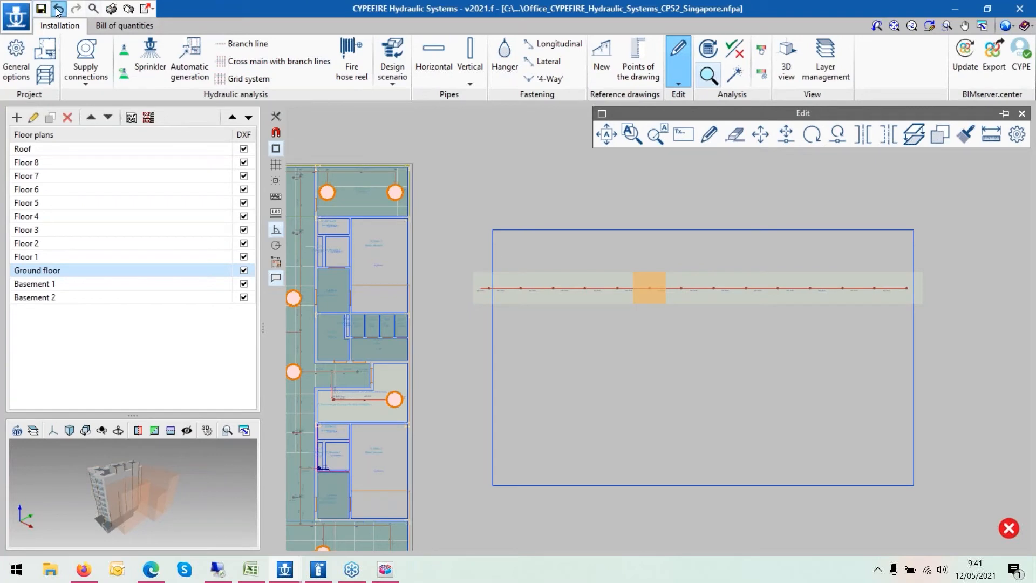
{"action": "left_click", "coordinate": [59, 9]}
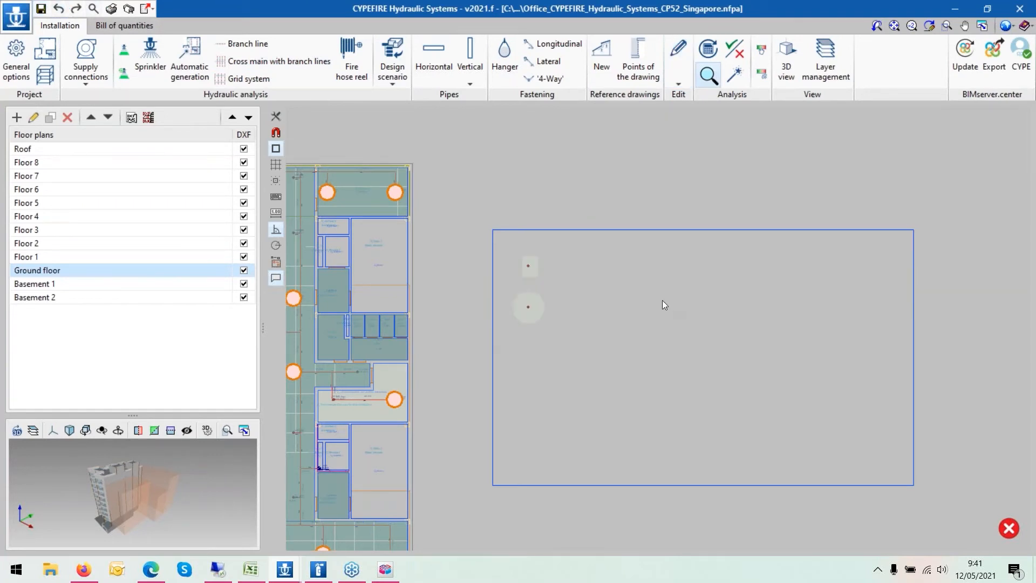
- Erase the two test sprinklers and their protection areas from the space again
{"action": "left_click", "coordinate": [678, 60]}
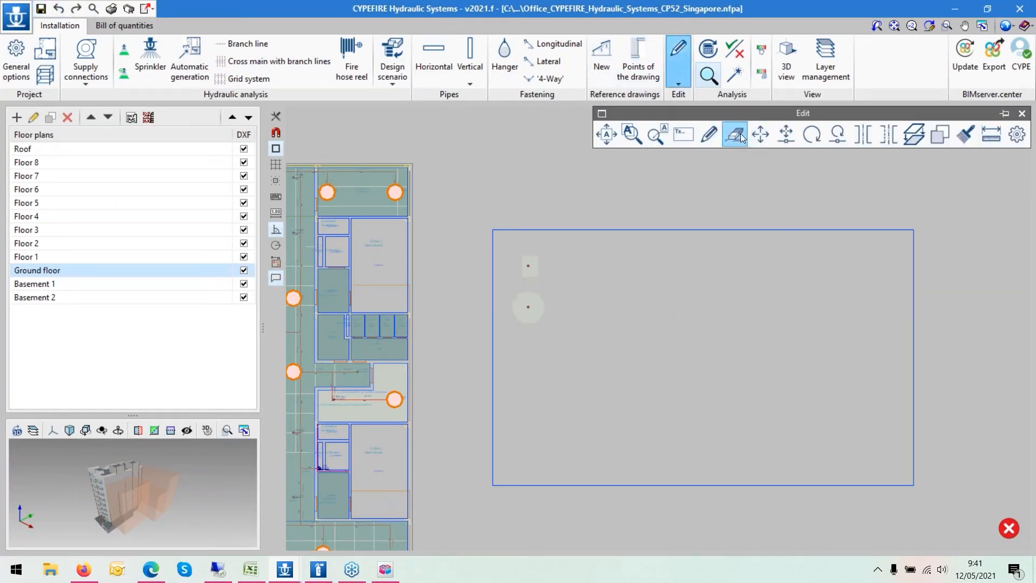
{"action": "left_click", "coordinate": [734, 134]}
{"action": "left_click", "coordinate": [580, 339]}
{"action": "left_click", "coordinate": [509, 248]}
{"action": "right_click", "coordinate": [583, 256]}
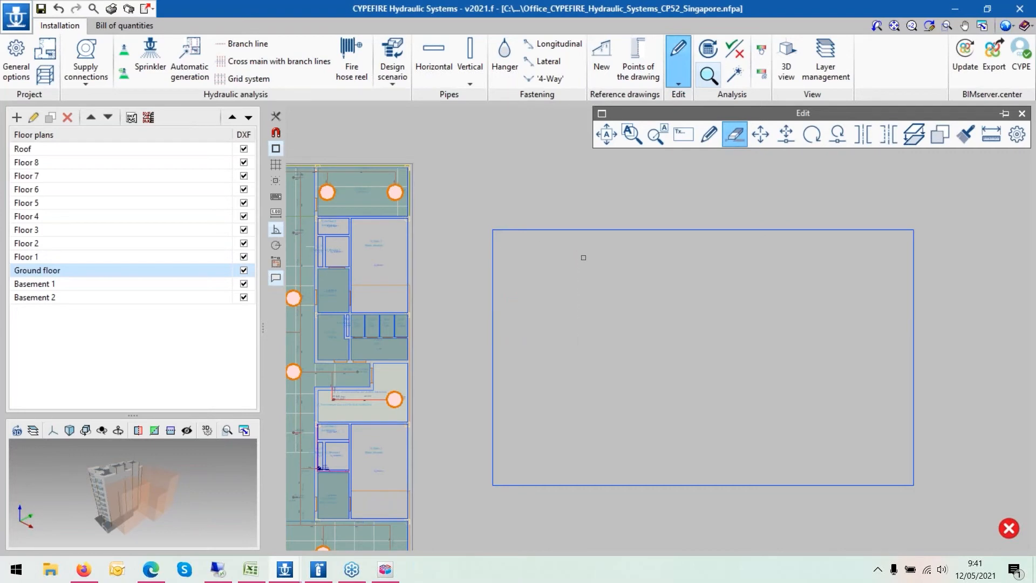
{"action": "scroll", "coordinate": [583, 257], "scroll_direction": "down", "scroll_amount": 2}
{"action": "left_click", "coordinate": [254, 61]}
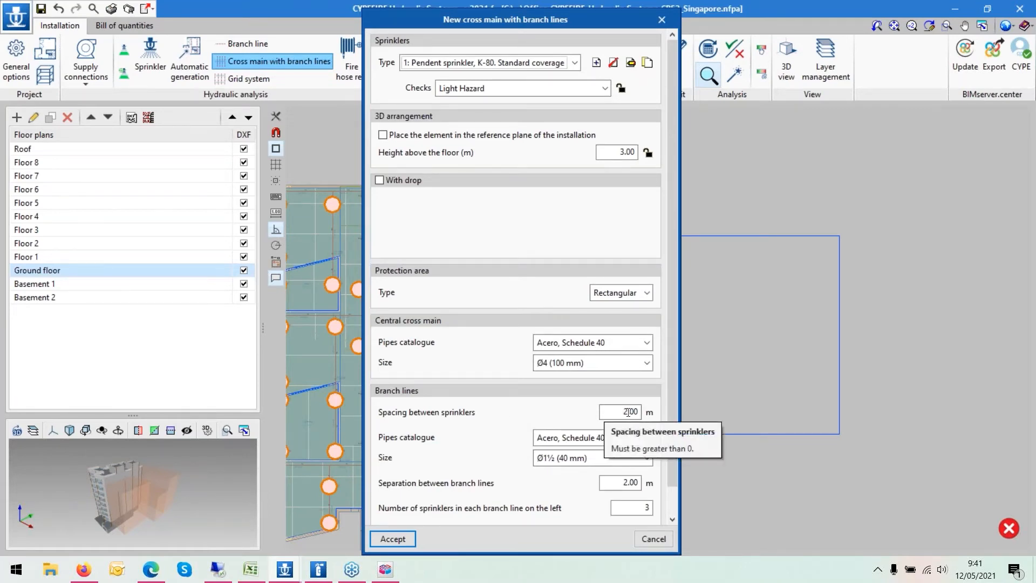
{"action": "left_click", "coordinate": [403, 542]}
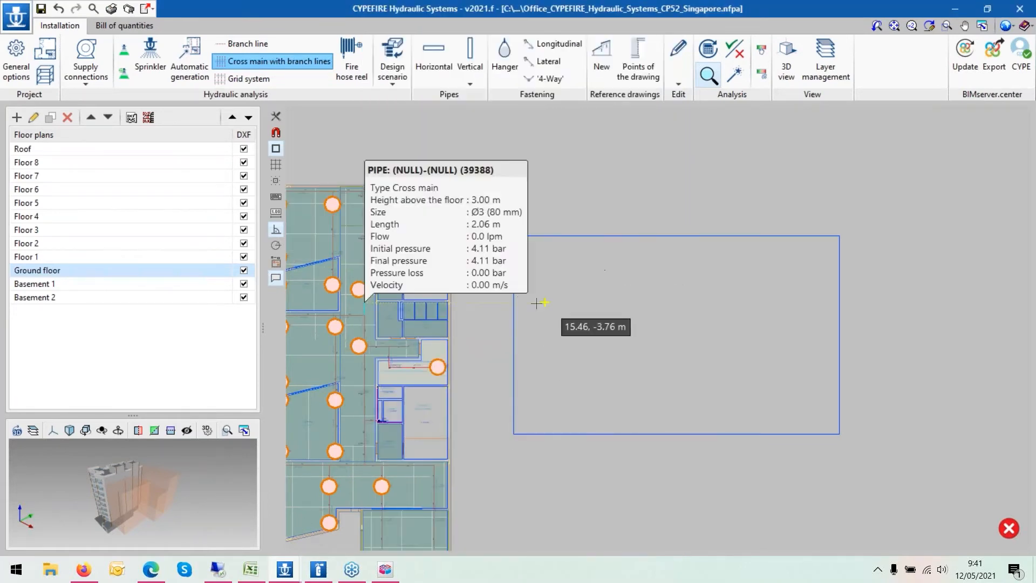
{"action": "scroll", "coordinate": [493, 283], "scroll_direction": "up", "scroll_amount": 2}
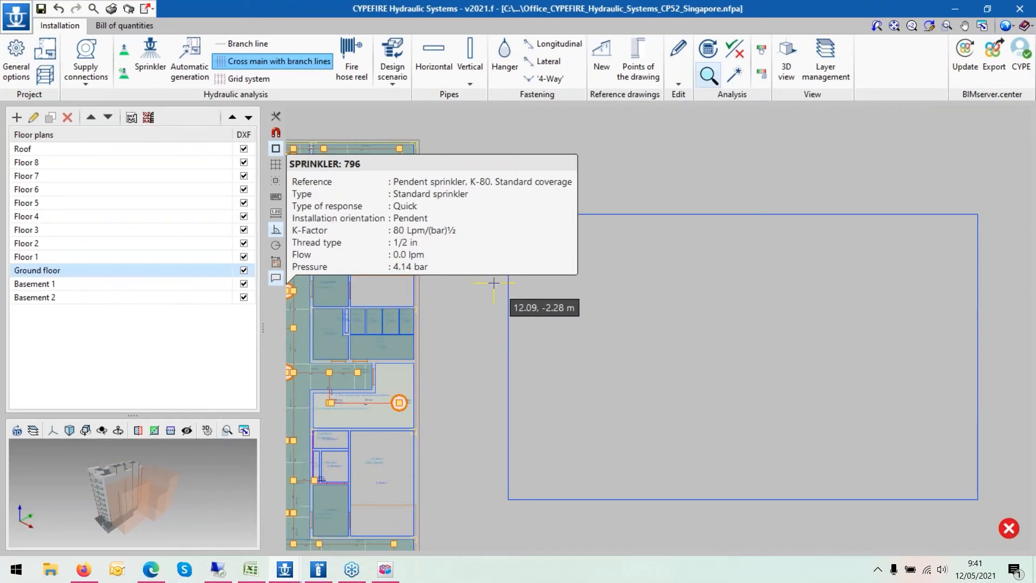
{"action": "left_click", "coordinate": [493, 283]}
{"action": "left_click", "coordinate": [696, 282]}
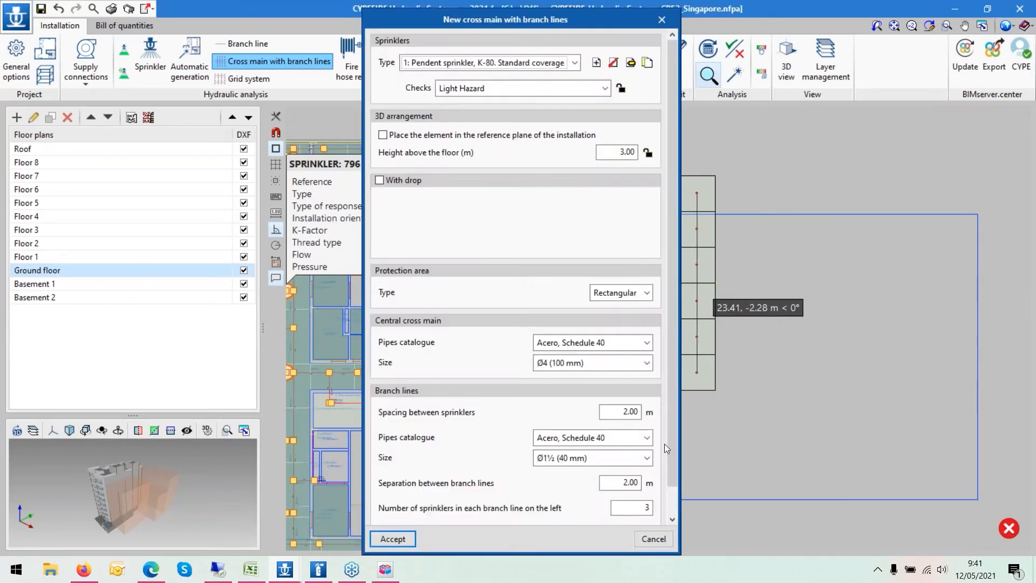
{"action": "left_click", "coordinate": [653, 538]}
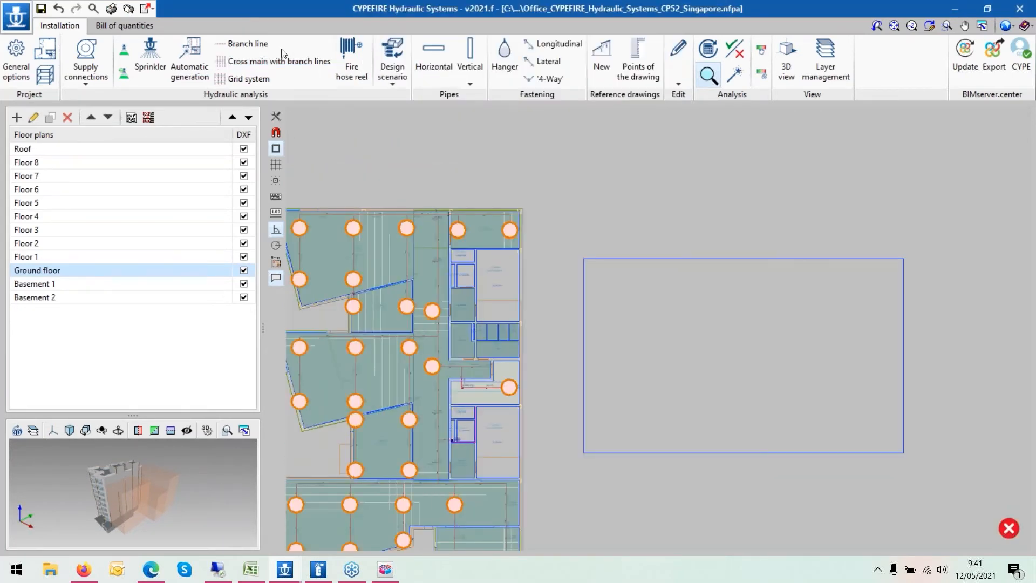
- Try inserting a cross main with branch lines across the space, then undo it
{"action": "left_click", "coordinate": [250, 63]}
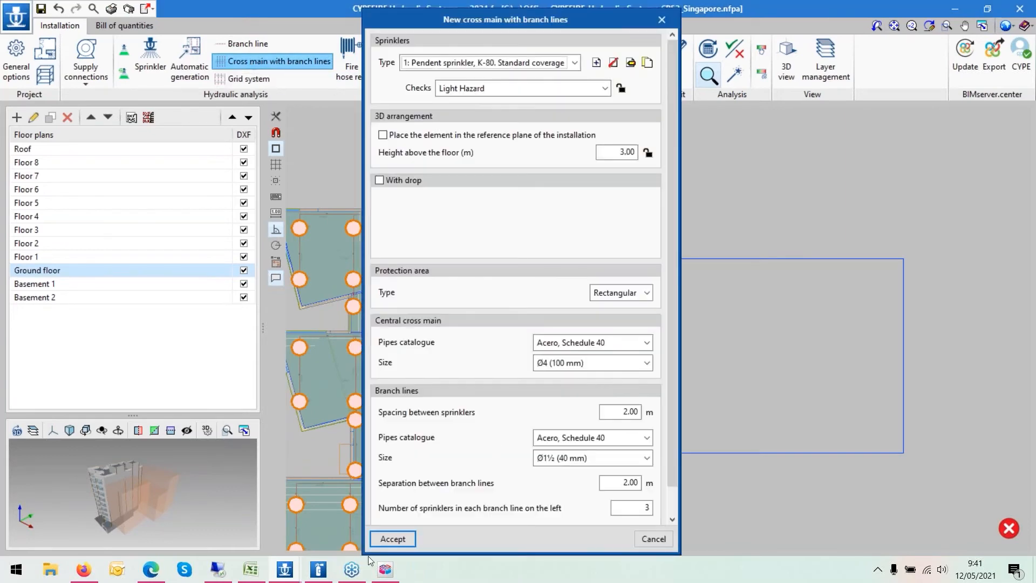
{"action": "left_click", "coordinate": [390, 543]}
{"action": "left_click", "coordinate": [579, 352]}
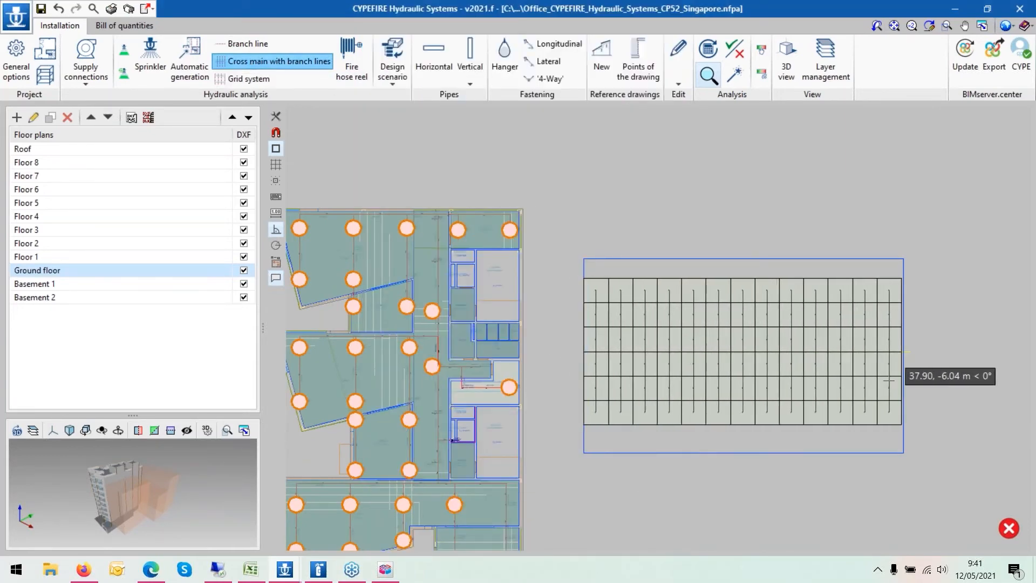
{"action": "left_click", "coordinate": [889, 380]}
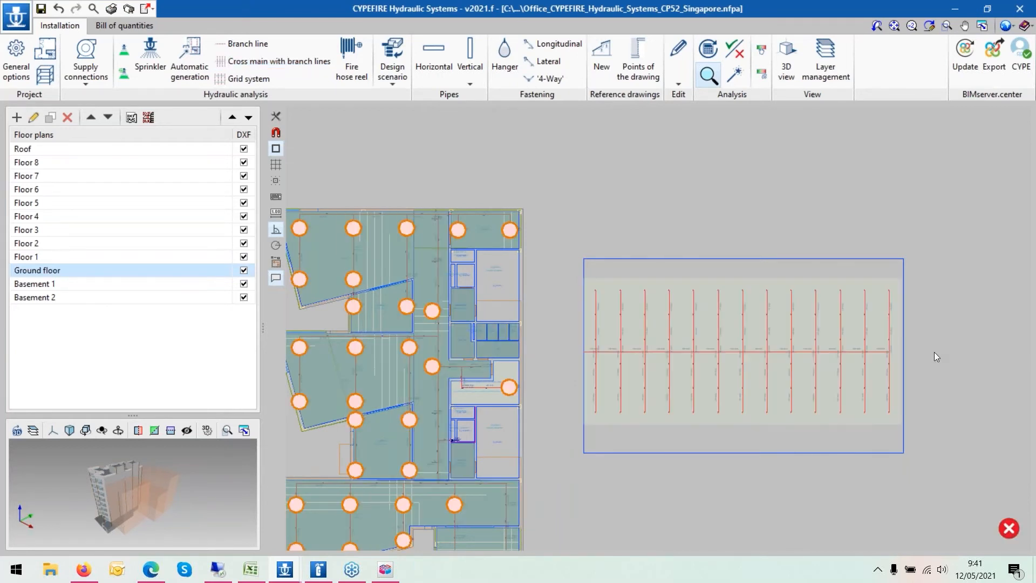
{"action": "left_click", "coordinate": [59, 10]}
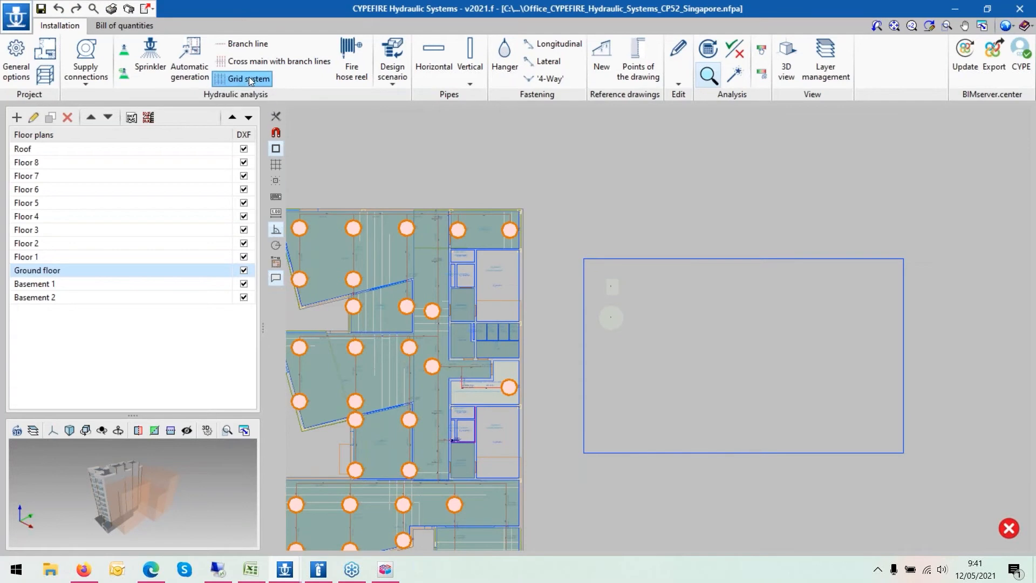
- Start a grid system, compare its layout options and keep Between cross main centres
{"action": "left_click", "coordinate": [248, 76]}
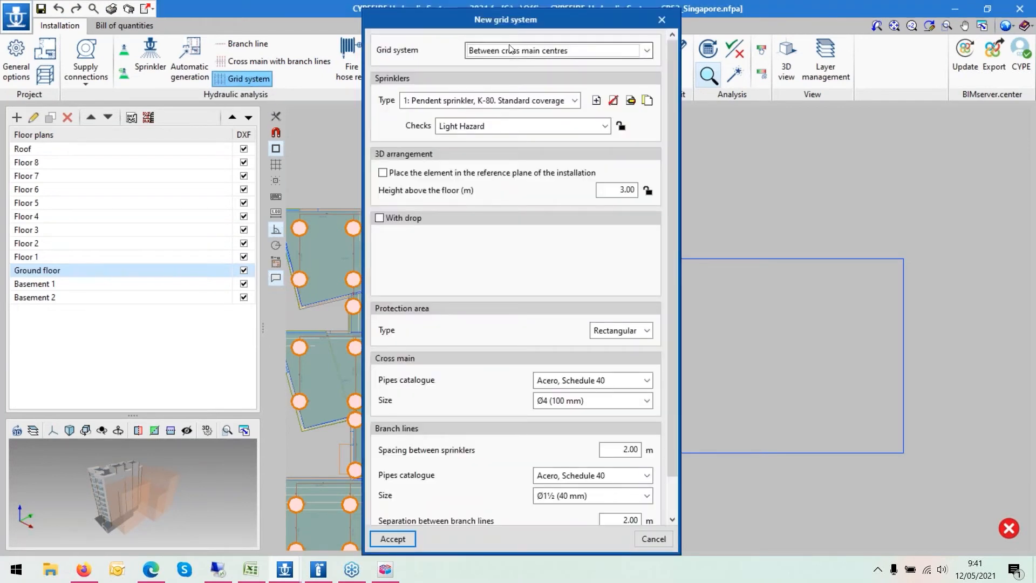
{"action": "left_click", "coordinate": [496, 59]}
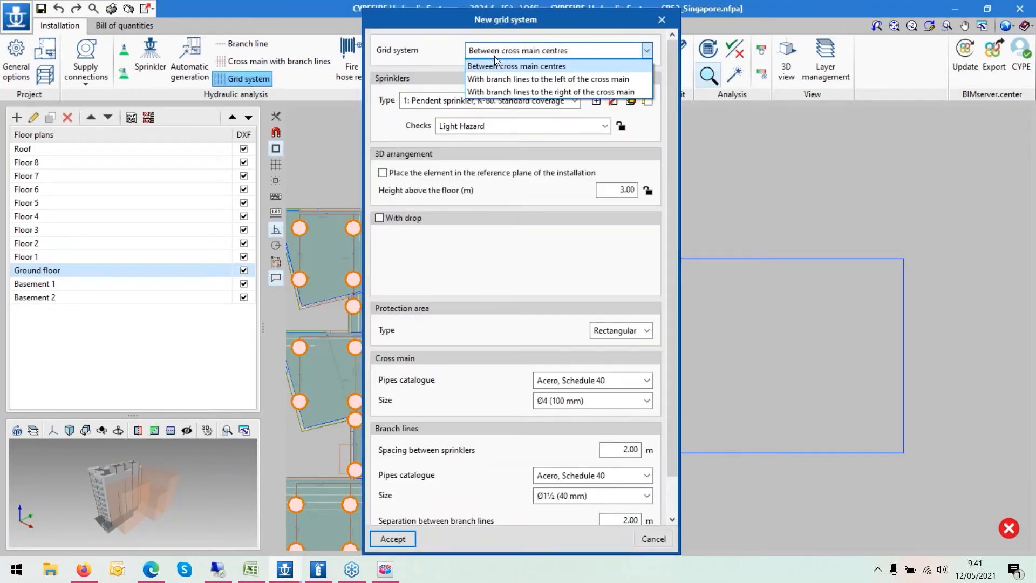
{"action": "left_click", "coordinate": [493, 76]}
{"action": "left_click", "coordinate": [494, 51]}
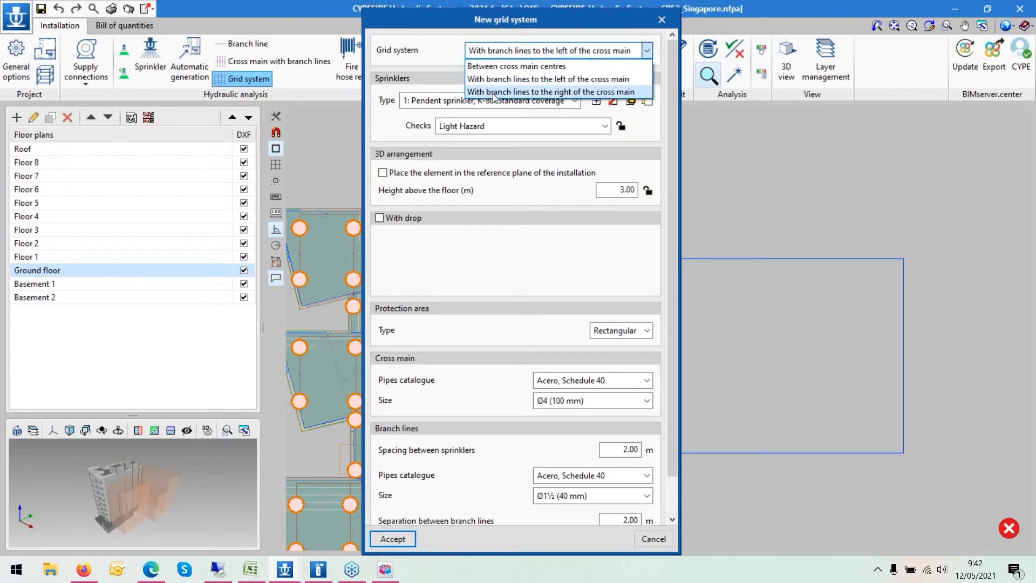
{"action": "left_click", "coordinate": [493, 93]}
{"action": "left_click", "coordinate": [490, 52]}
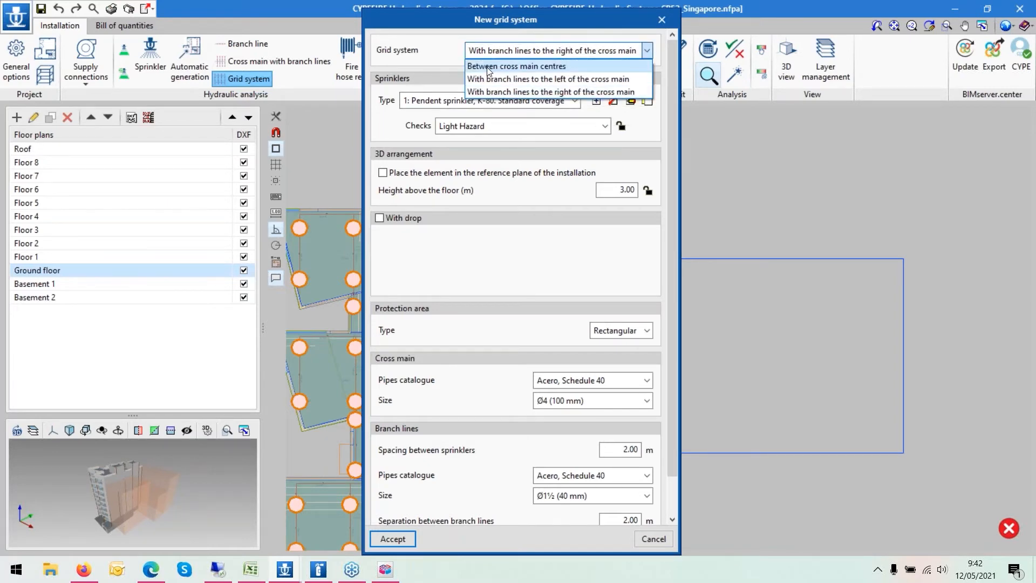
{"action": "left_click", "coordinate": [488, 67]}
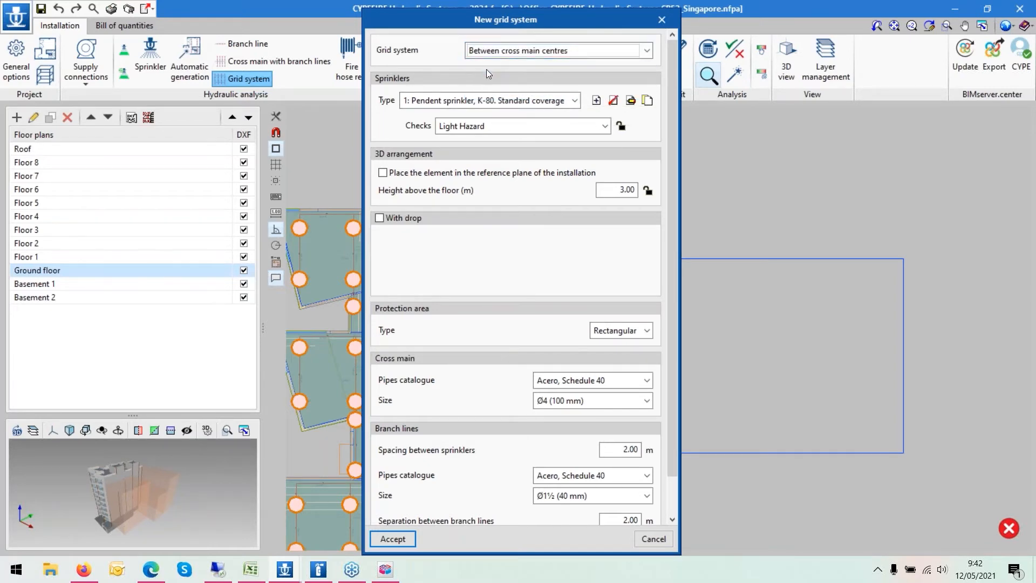
{"action": "left_click", "coordinate": [393, 539]}
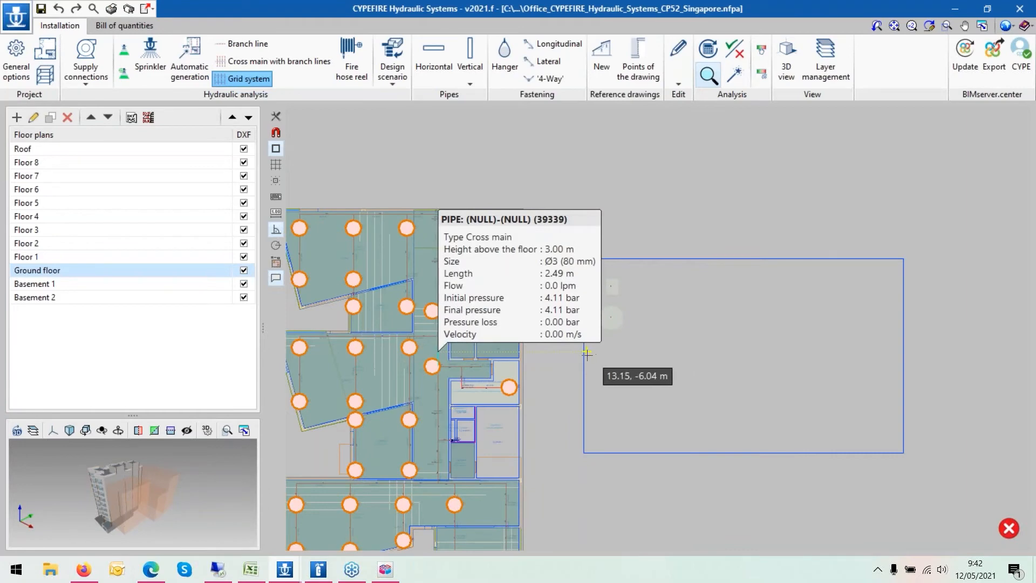
- Place the grid system across the space, about 25 m long, with Pendent K-80 sprinklers at 2.00 m spacing
{"action": "left_click", "coordinate": [588, 349]}
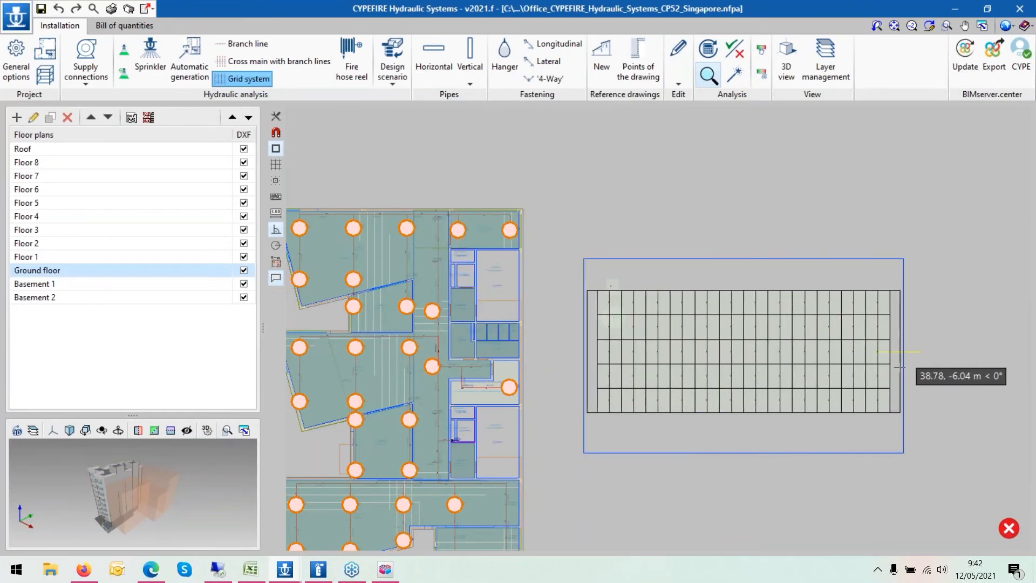
{"action": "left_click", "coordinate": [898, 367]}
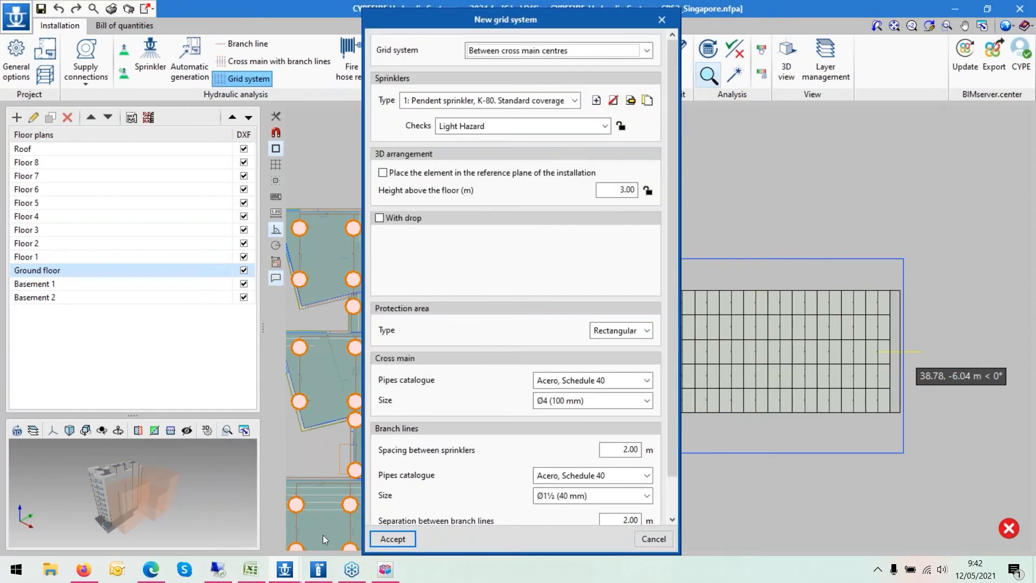
{"action": "left_click", "coordinate": [387, 540]}
{"action": "scroll", "coordinate": [726, 330], "scroll_direction": "up", "scroll_amount": 1}
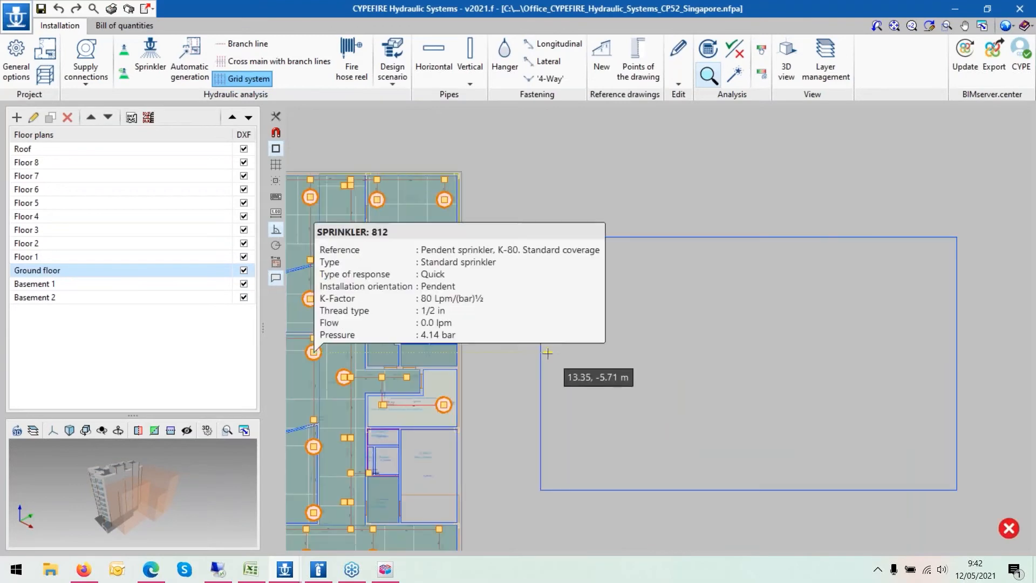
{"action": "left_click", "coordinate": [552, 351]}
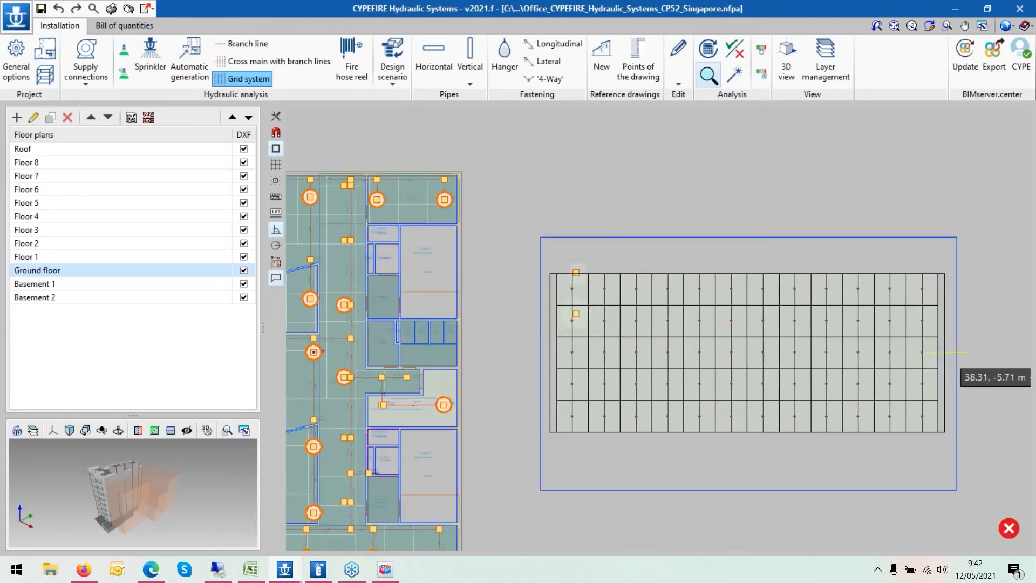
{"action": "right_click", "coordinate": [946, 352]}
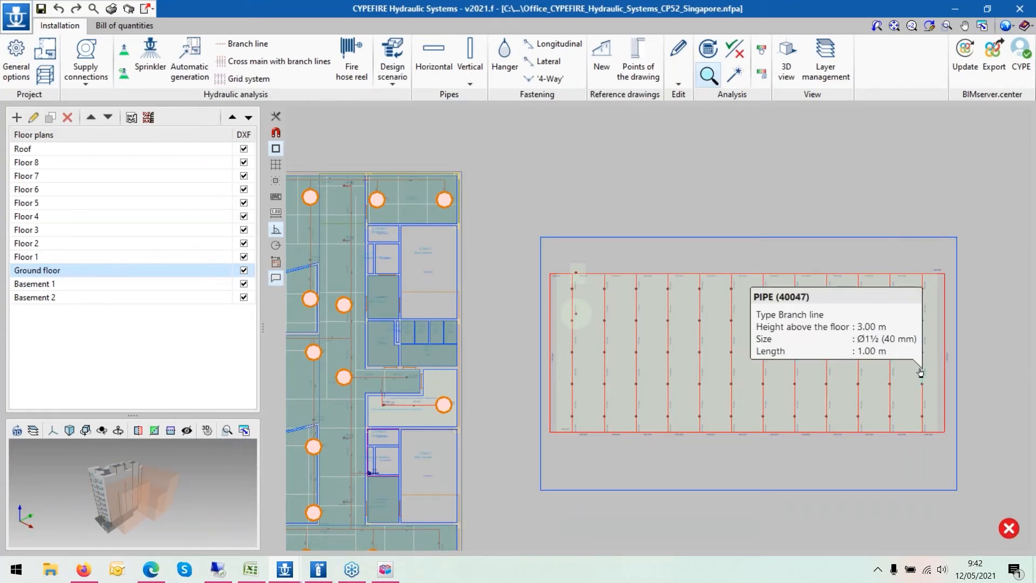
- Erase the grid system, the test sprinklers and the space with window selections
{"action": "scroll", "coordinate": [919, 372], "scroll_direction": "up", "scroll_amount": 1}
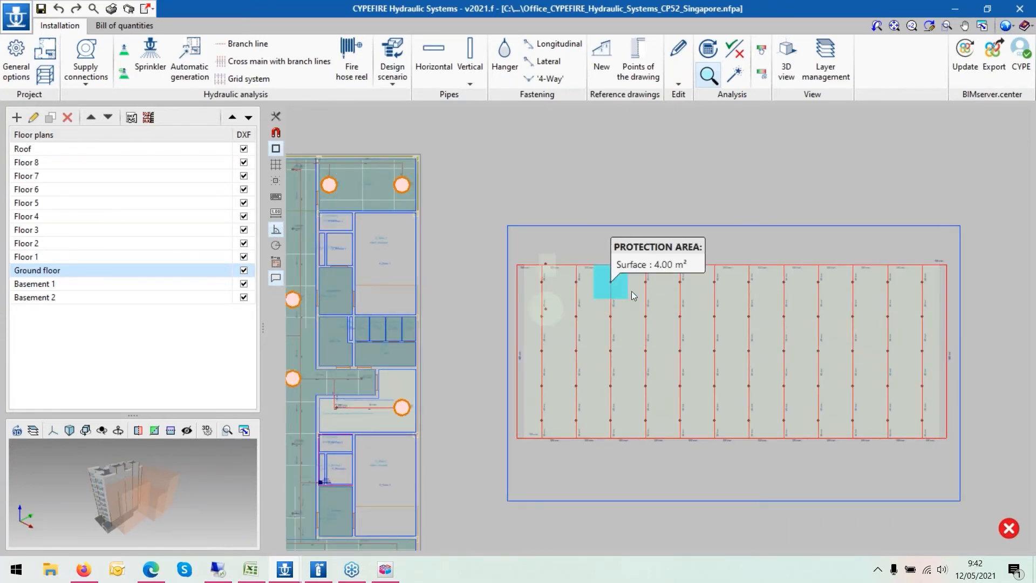
{"action": "left_click", "coordinate": [680, 52]}
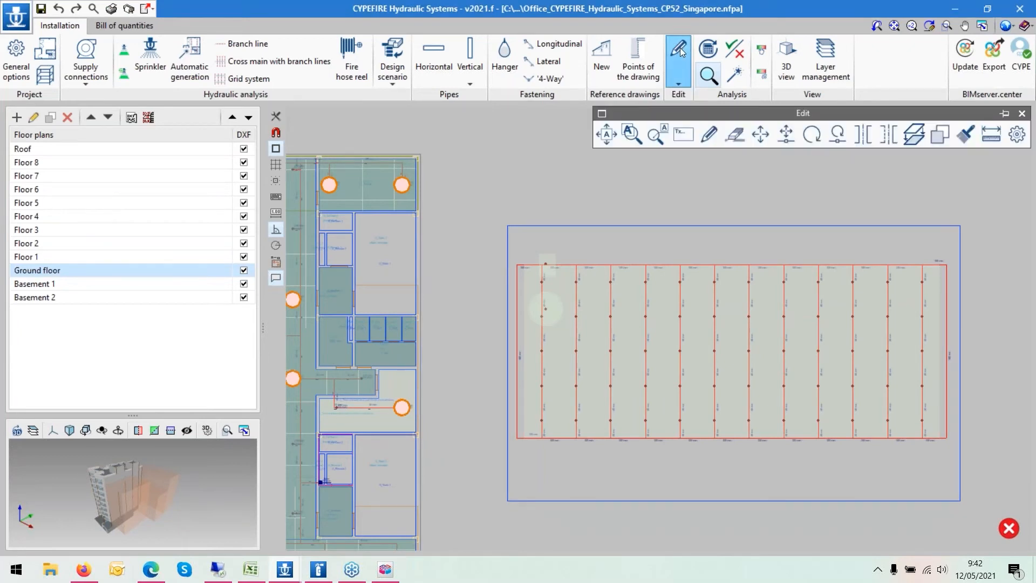
{"action": "left_click", "coordinate": [733, 140]}
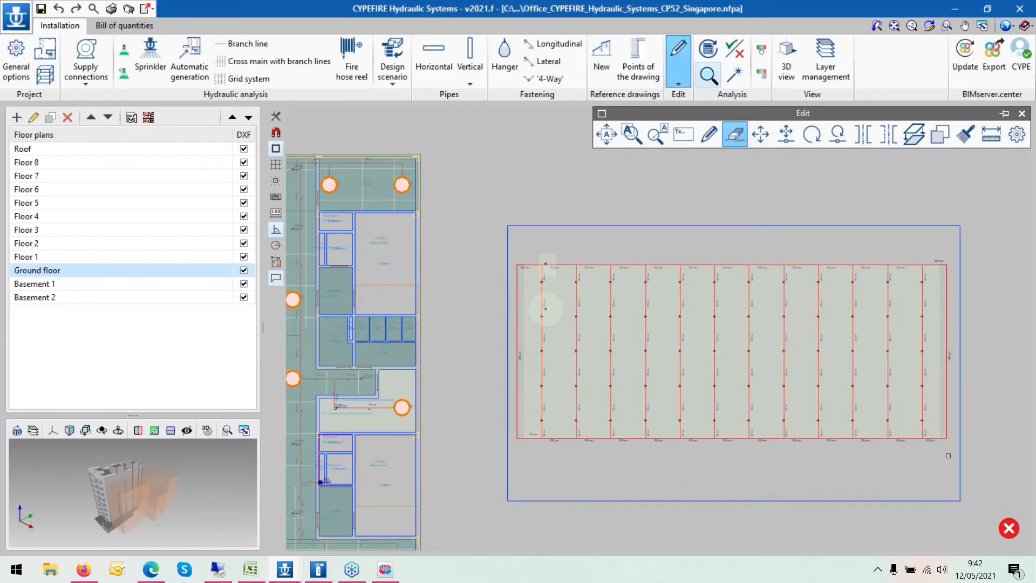
{"action": "left_click_drag", "start_coordinate": [948, 454], "coordinate": [522, 247]}
{"action": "right_click", "coordinate": [552, 275]}
{"action": "mouse_move", "coordinate": [544, 442]}
{"action": "left_mouse_down"}
{"action": "mouse_move", "coordinate": [485, 282]}
{"action": "mouse_move", "coordinate": [490, 267]}
{"action": "left_mouse_up"}
{"action": "right_click", "coordinate": [504, 257]}
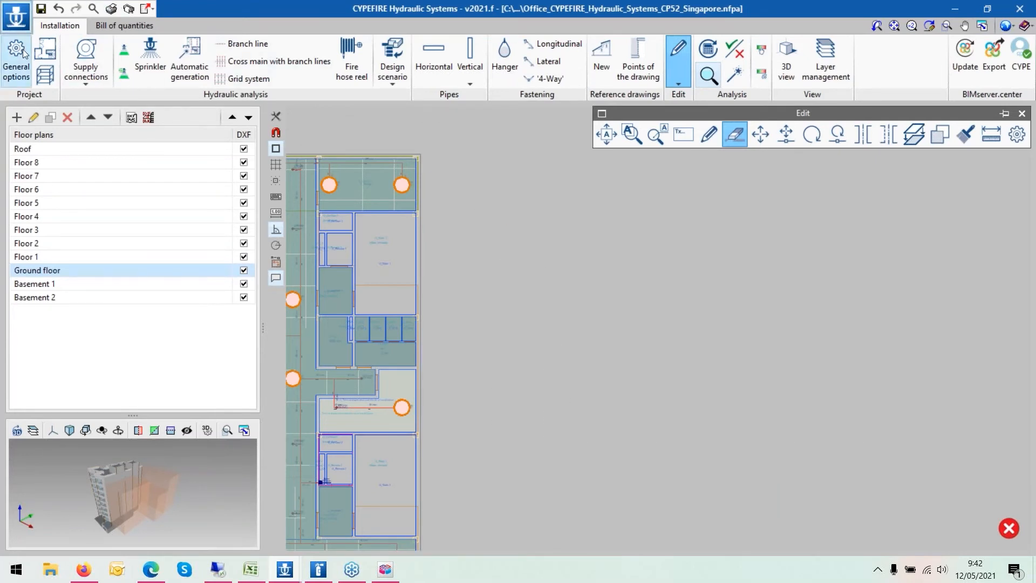
- Draw a new Work Area space about 40 m by 25 m with 3.00 m free height beside the building
{"action": "left_click", "coordinate": [45, 48]}
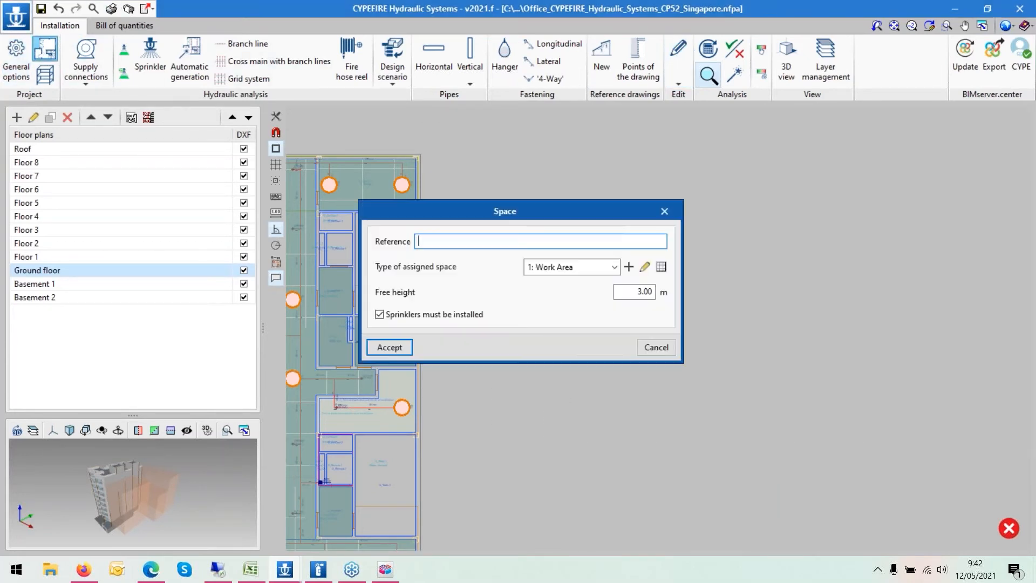
{"action": "left_click", "coordinate": [388, 347]}
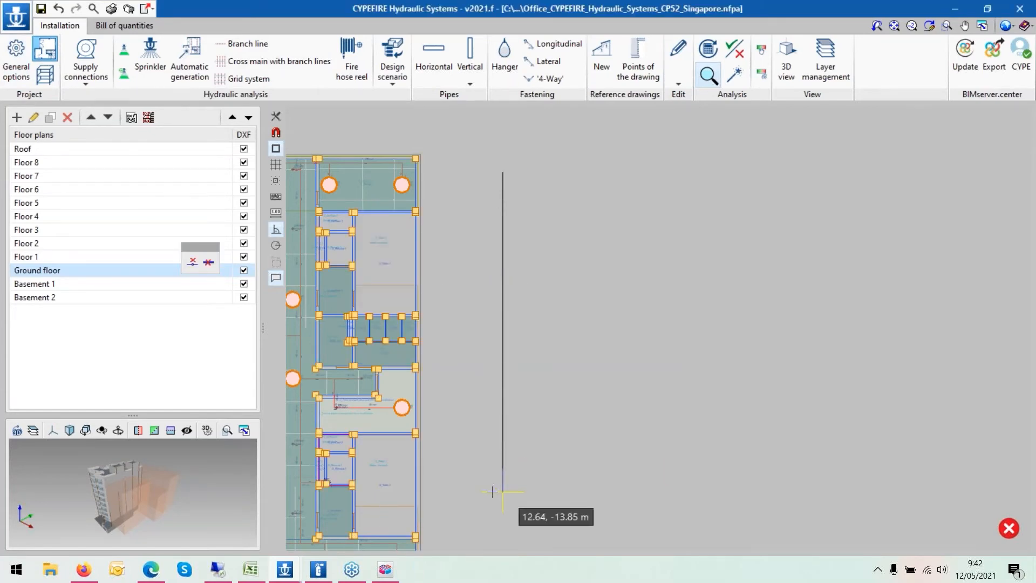
{"action": "scroll", "coordinate": [491, 489], "scroll_direction": "down", "scroll_amount": 2}
{"action": "scroll", "coordinate": [493, 526], "scroll_direction": "down", "scroll_amount": 1}
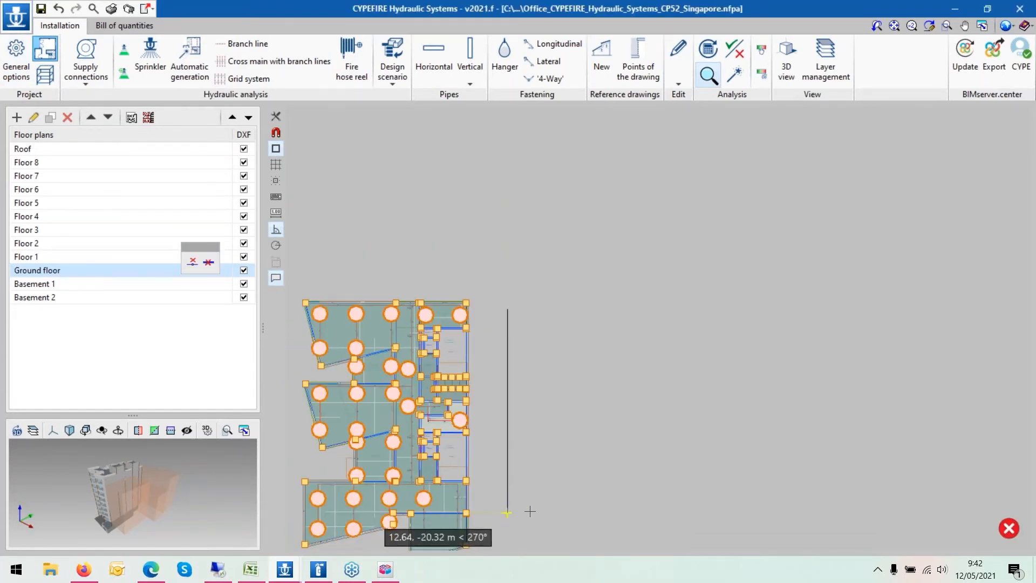
{"action": "left_click", "coordinate": [507, 513]}
{"action": "left_click", "coordinate": [830, 512]}
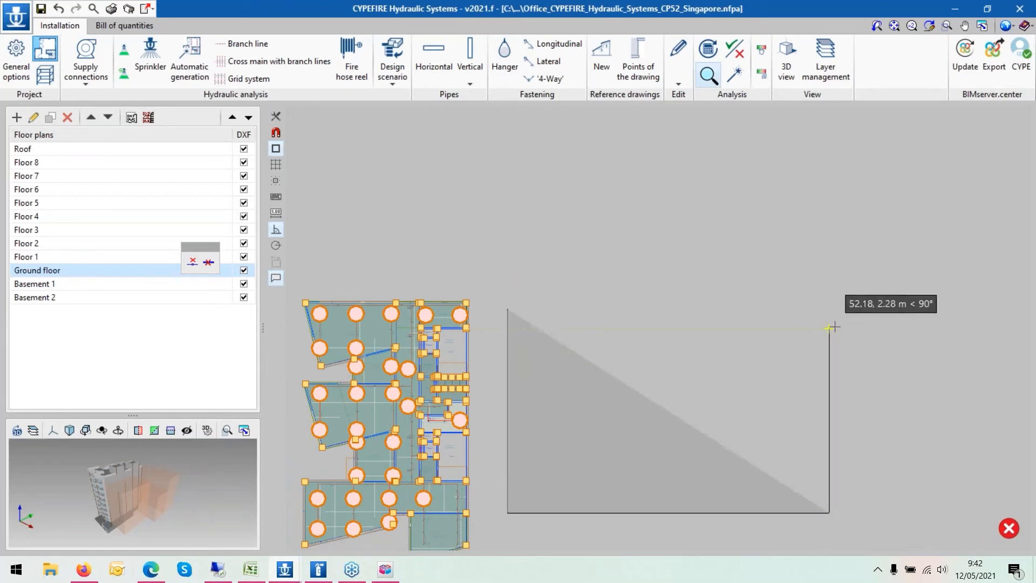
{"action": "left_click", "coordinate": [829, 309]}
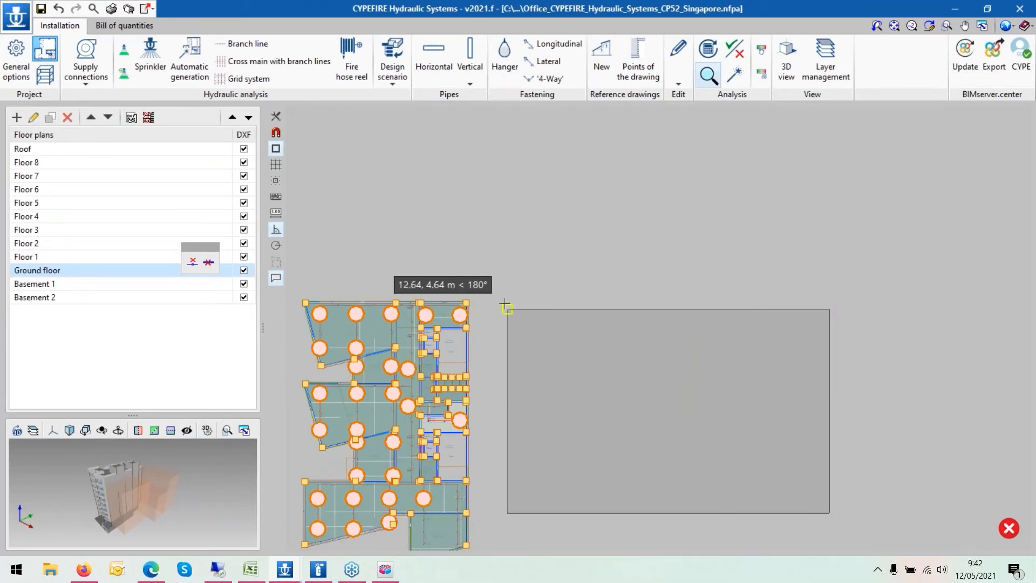
{"action": "left_click", "coordinate": [507, 309]}
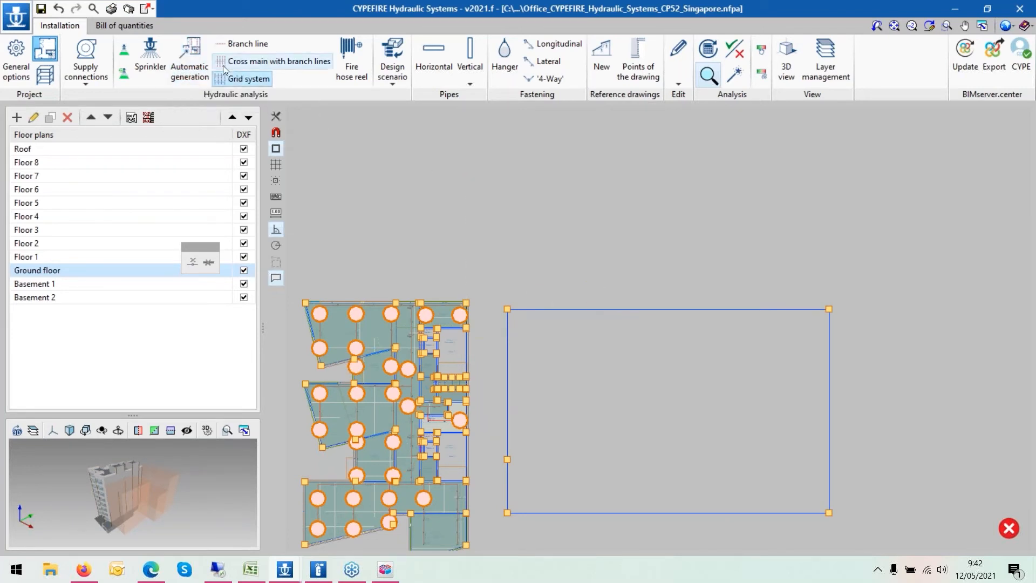
- Generate a grid system in the new space with Pendent K-80 sprinklers, 2.00 m spacing and 2.00 m branch line separation
{"action": "left_click", "coordinate": [201, 67]}
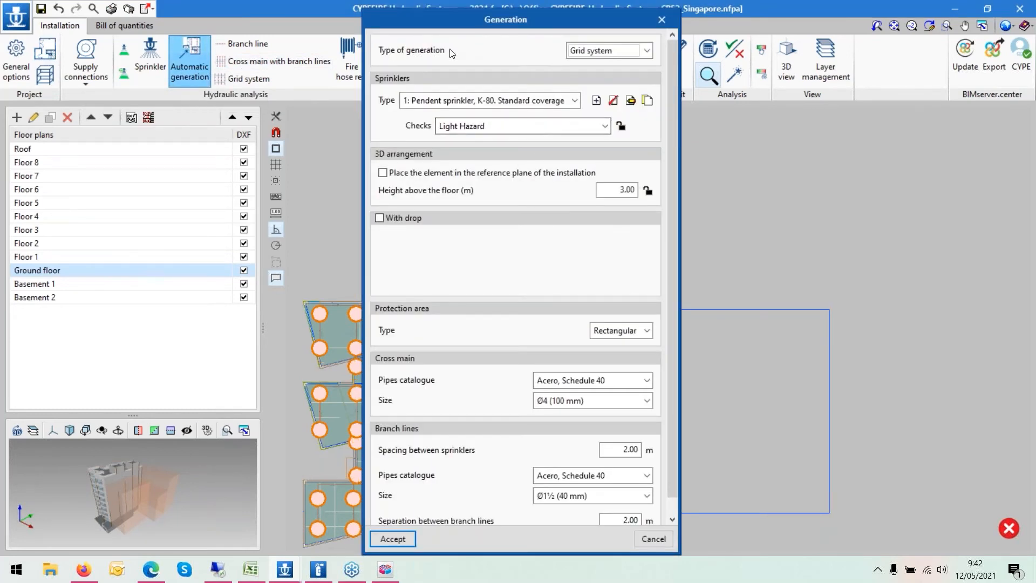
{"action": "left_click", "coordinate": [580, 51]}
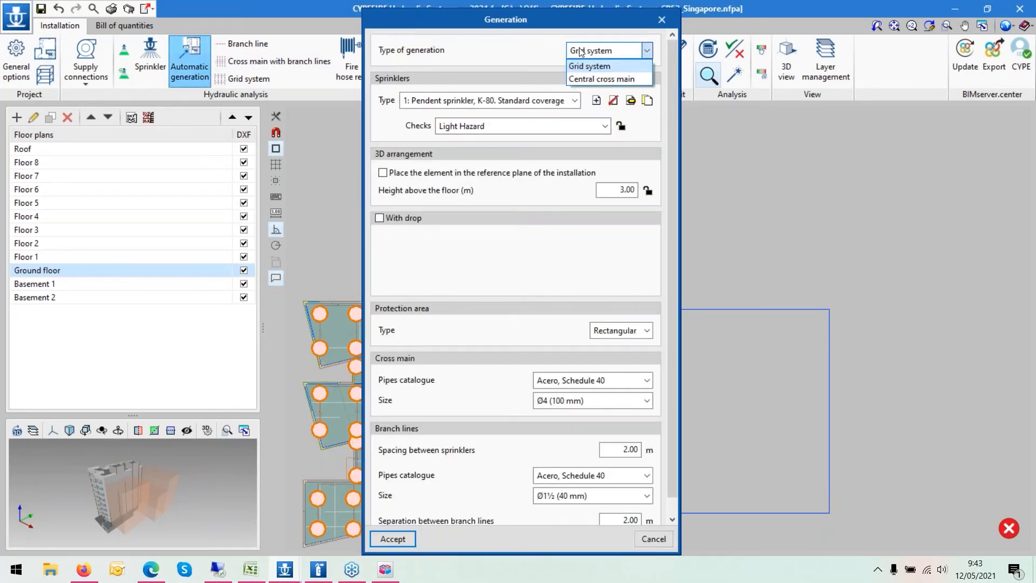
{"action": "left_click", "coordinate": [579, 66]}
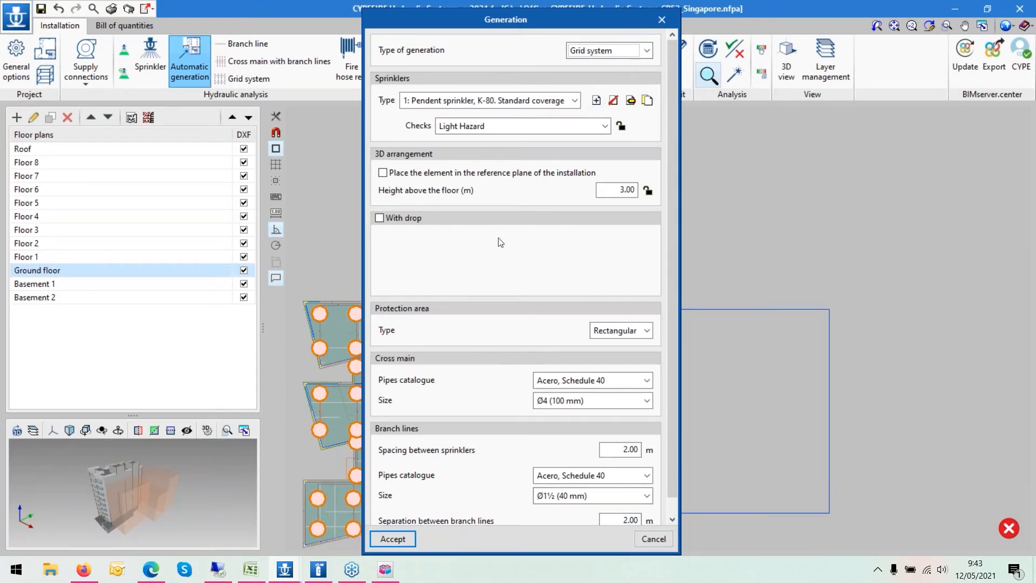
{"action": "scroll", "coordinate": [496, 221], "scroll_direction": "down", "scroll_amount": 1}
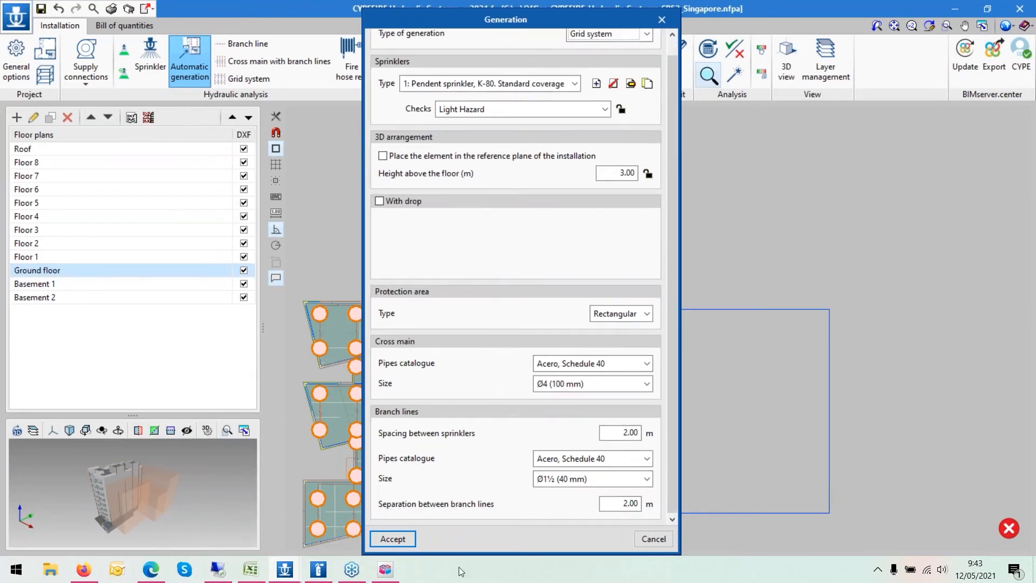
{"action": "left_click", "coordinate": [393, 539]}
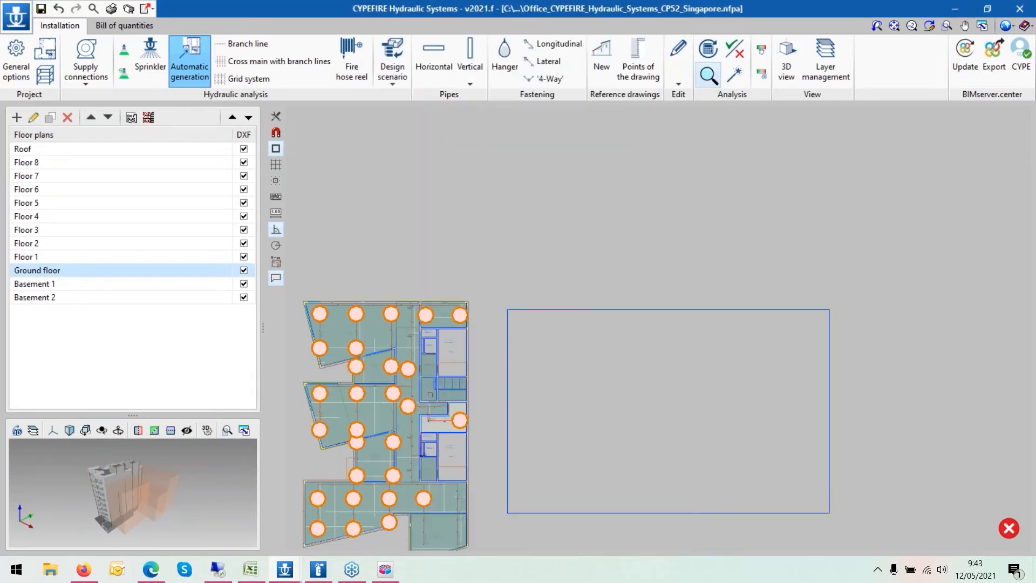
{"action": "left_click", "coordinate": [556, 316]}
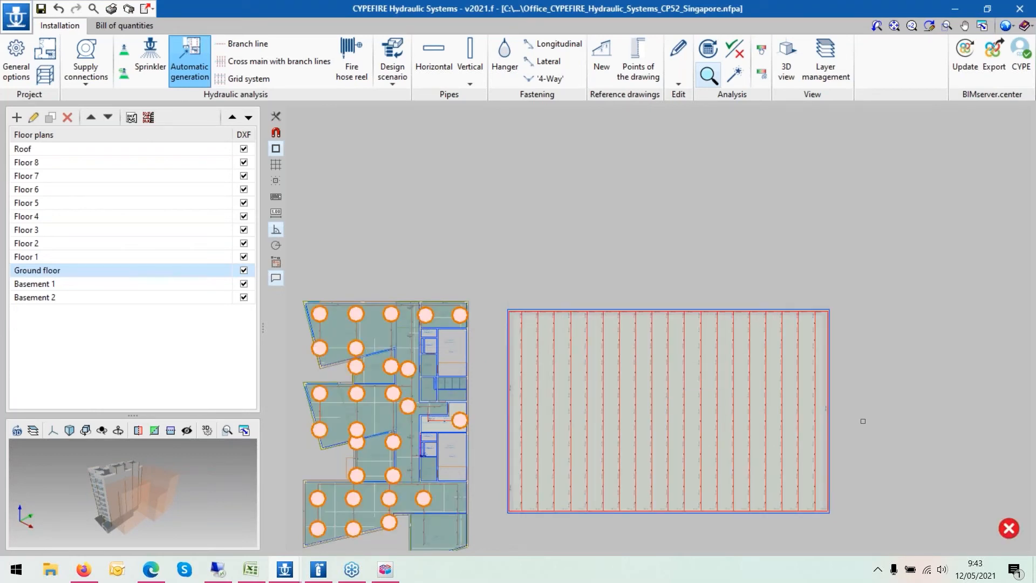
- Draw a horizontal pipe outward from the grid's right cross main
{"action": "scroll", "coordinate": [850, 467], "scroll_direction": "up", "scroll_amount": 2}
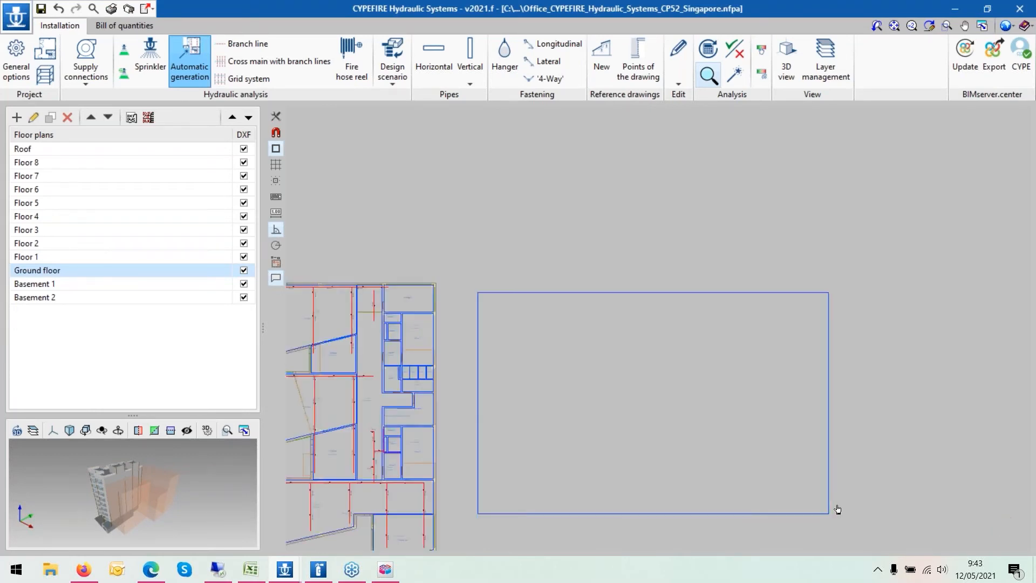
{"action": "left_click", "coordinate": [429, 58]}
{"action": "left_click", "coordinate": [425, 372]}
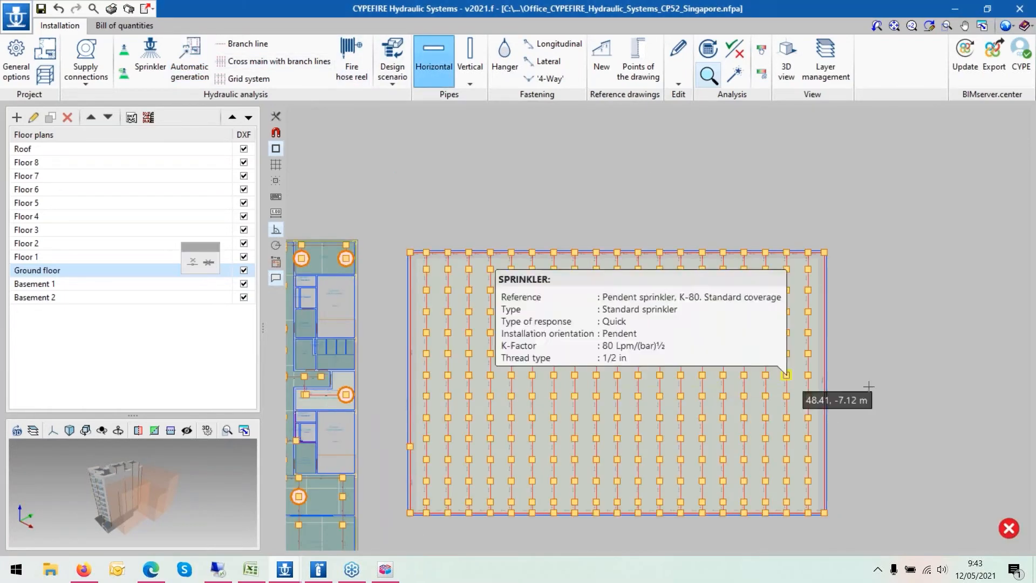
{"action": "scroll", "coordinate": [841, 384], "scroll_direction": "up", "scroll_amount": 3}
{"action": "left_click", "coordinate": [812, 382]}
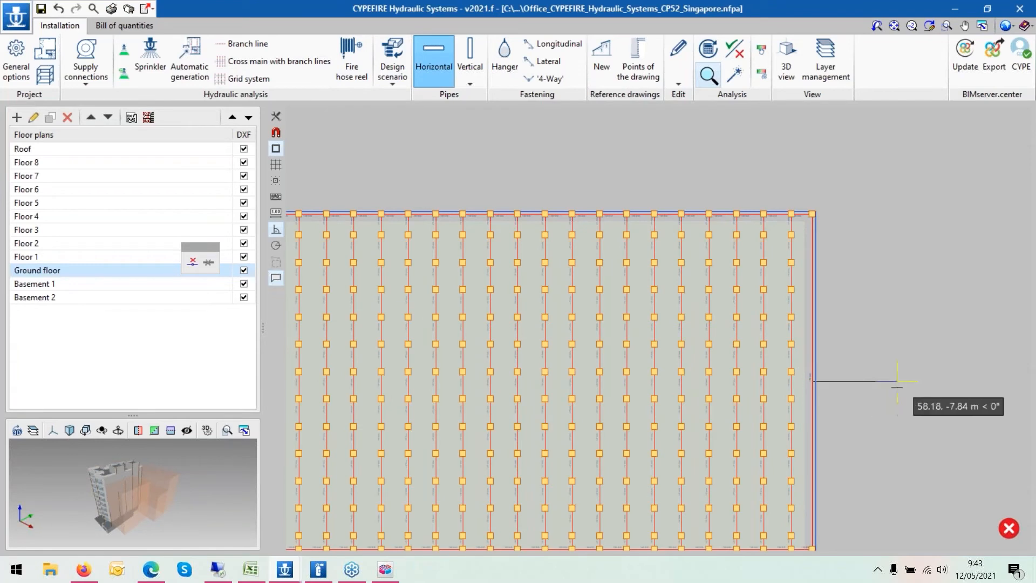
{"action": "left_click", "coordinate": [896, 381]}
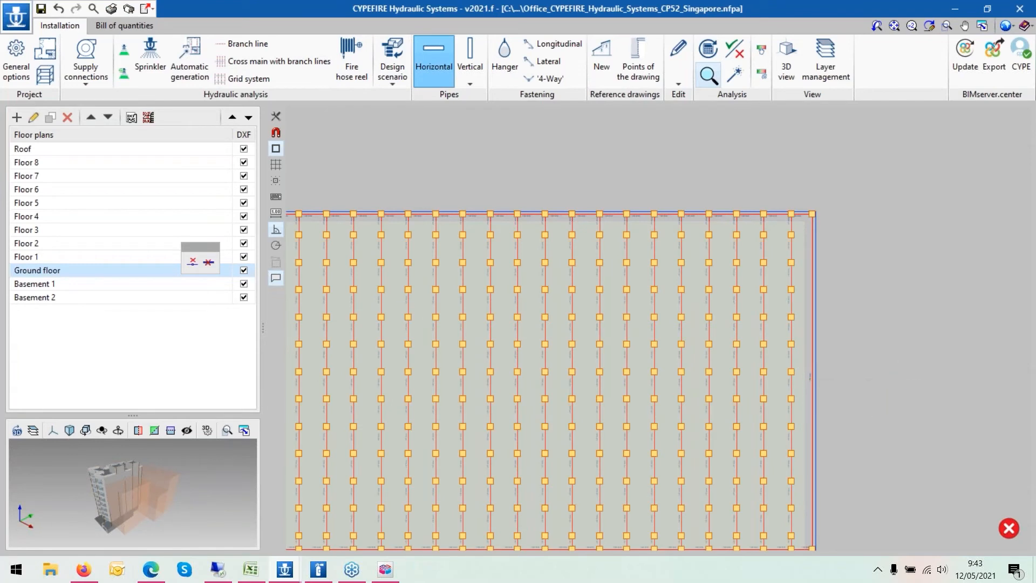
- Erase the grid system, its pipe and the space with a window selection
{"action": "left_click", "coordinate": [93, 61]}
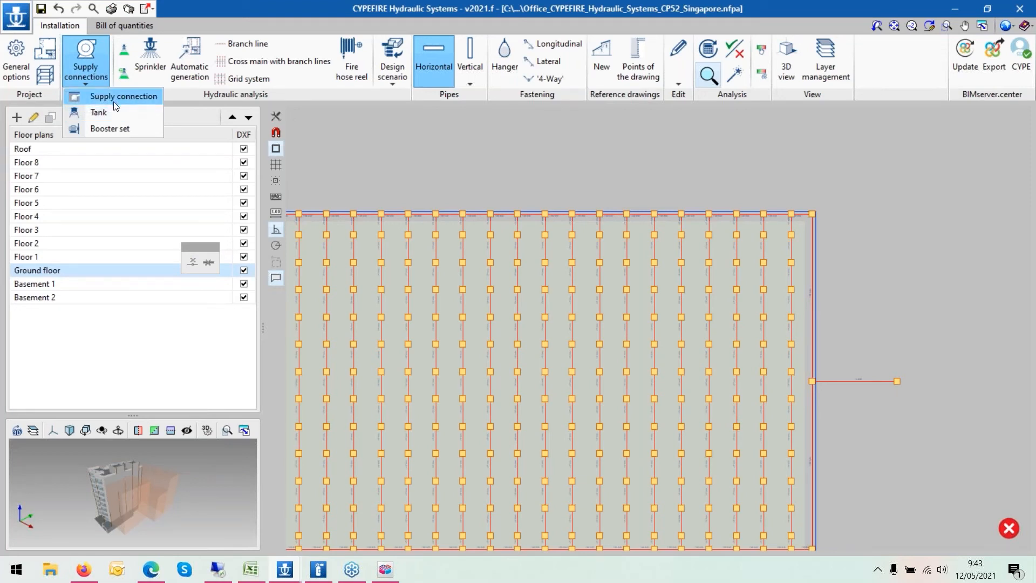
{"action": "left_click", "coordinate": [111, 130]}
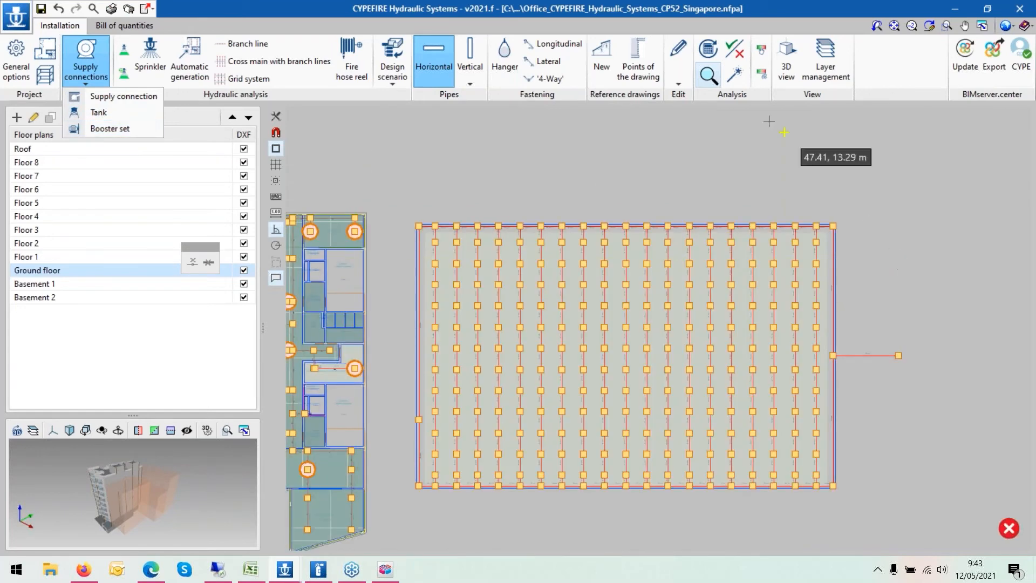
{"action": "left_click", "coordinate": [676, 57]}
{"action": "left_click", "coordinate": [732, 137]}
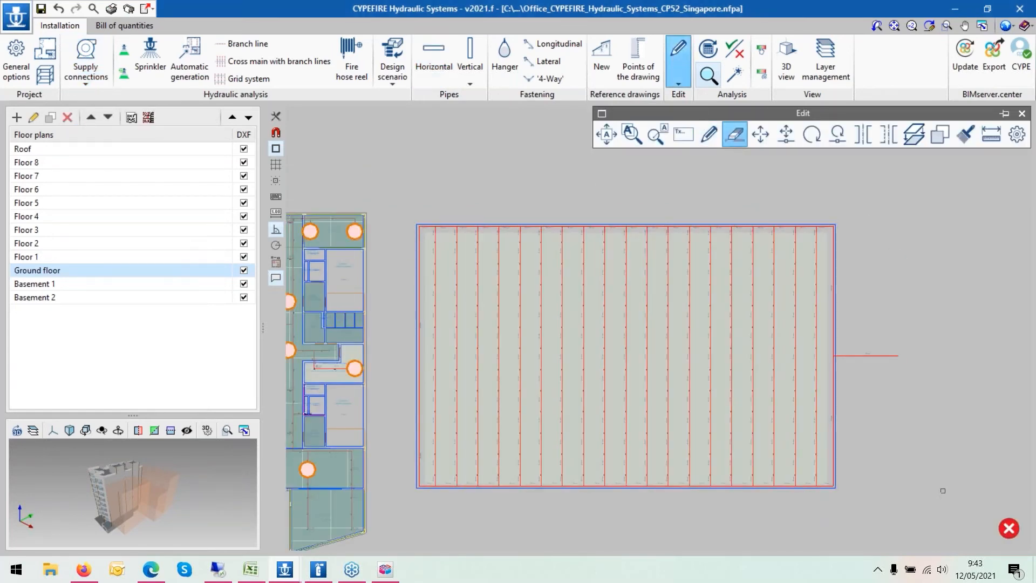
{"action": "left_click_drag", "start_coordinate": [935, 505], "coordinate": [415, 221]}
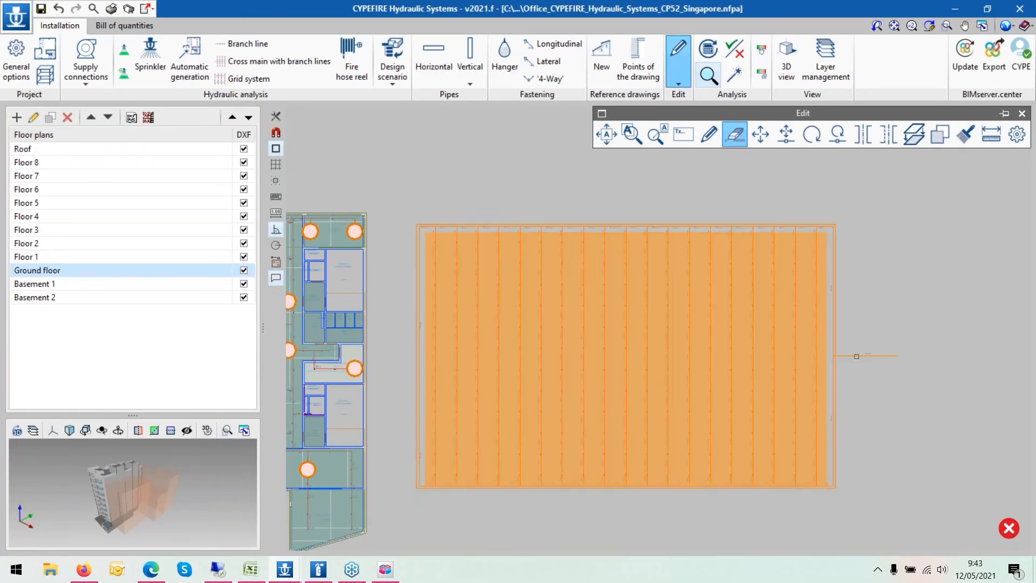
{"action": "right_click", "coordinate": [722, 296]}
{"action": "scroll", "coordinate": [719, 297], "scroll_direction": "down", "scroll_amount": 1}
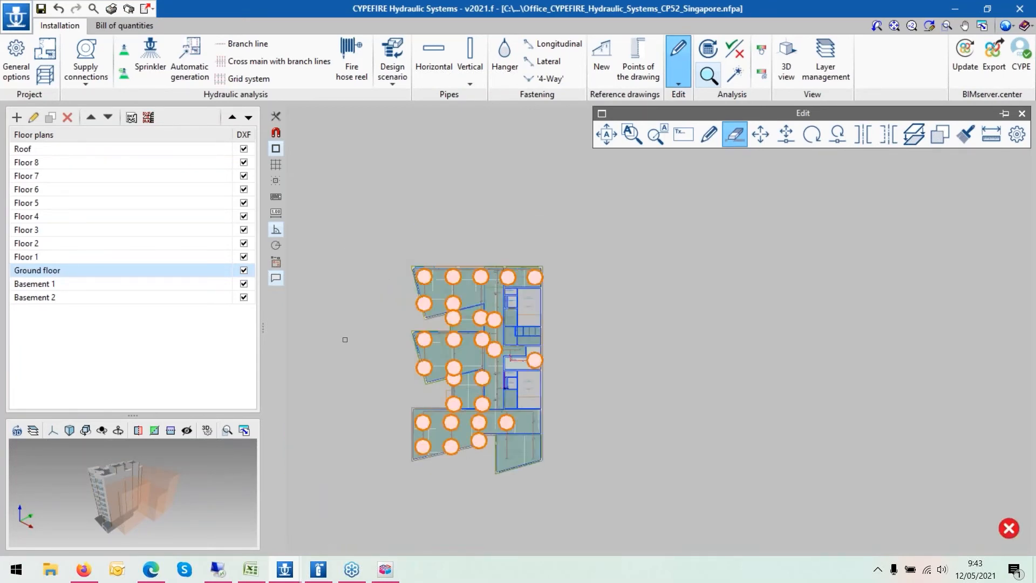
- Save the project
{"action": "left_click", "coordinate": [42, 10]}
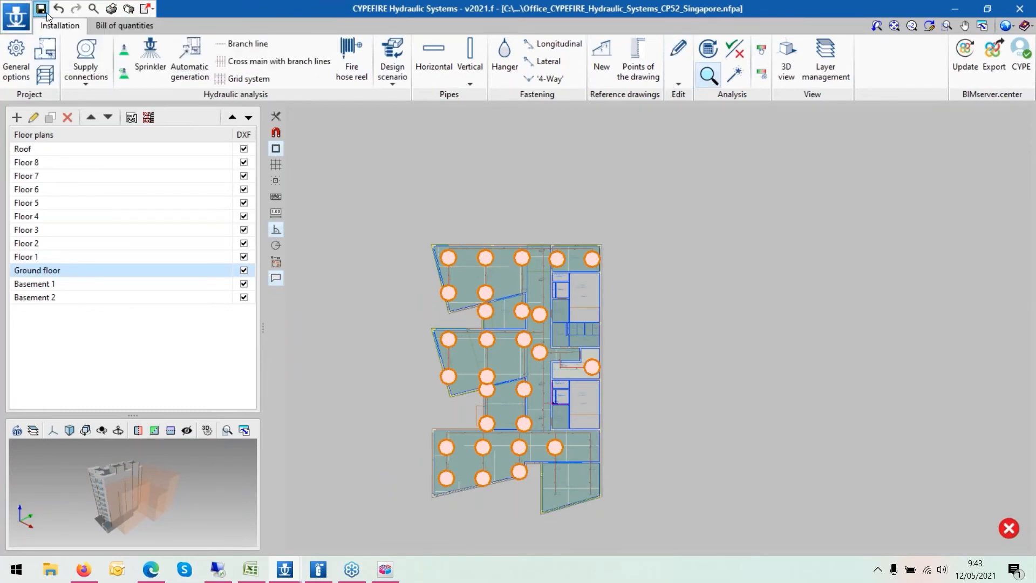
{"action": "scroll", "coordinate": [450, 303], "scroll_direction": "up", "scroll_amount": 1}
{"action": "scroll", "coordinate": [450, 303], "scroll_direction": "up", "scroll_amount": 1}
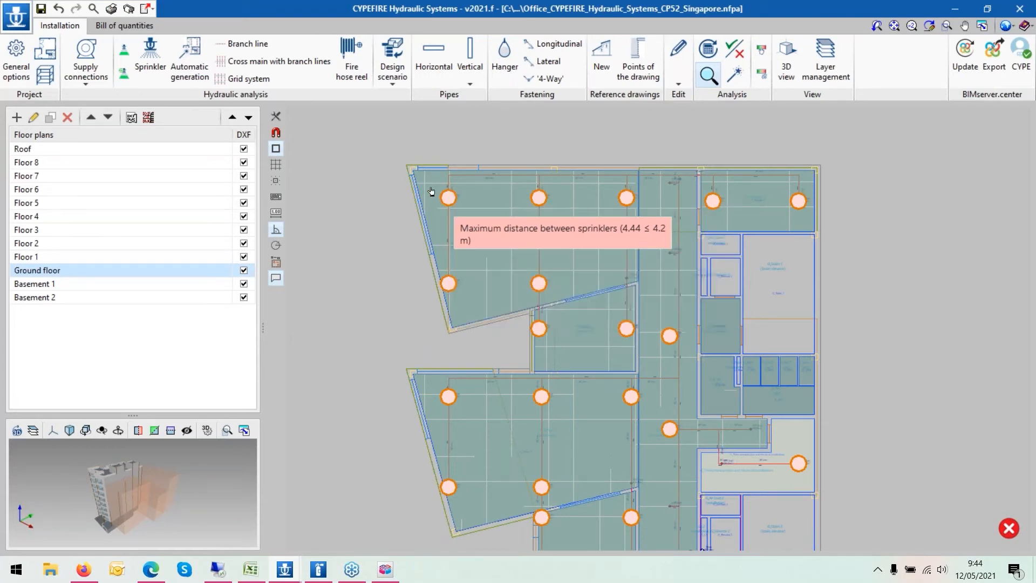
- Switch to the EN12485 project window and run the hydraulic analysis
{"action": "mouse_move", "coordinate": [292, 573]}
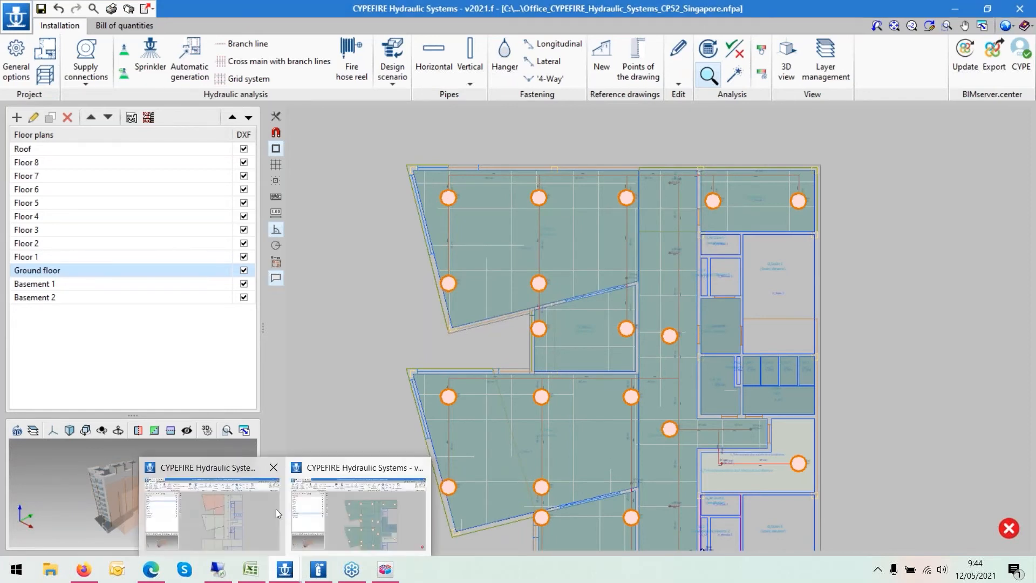
{"action": "left_click", "coordinate": [219, 508]}
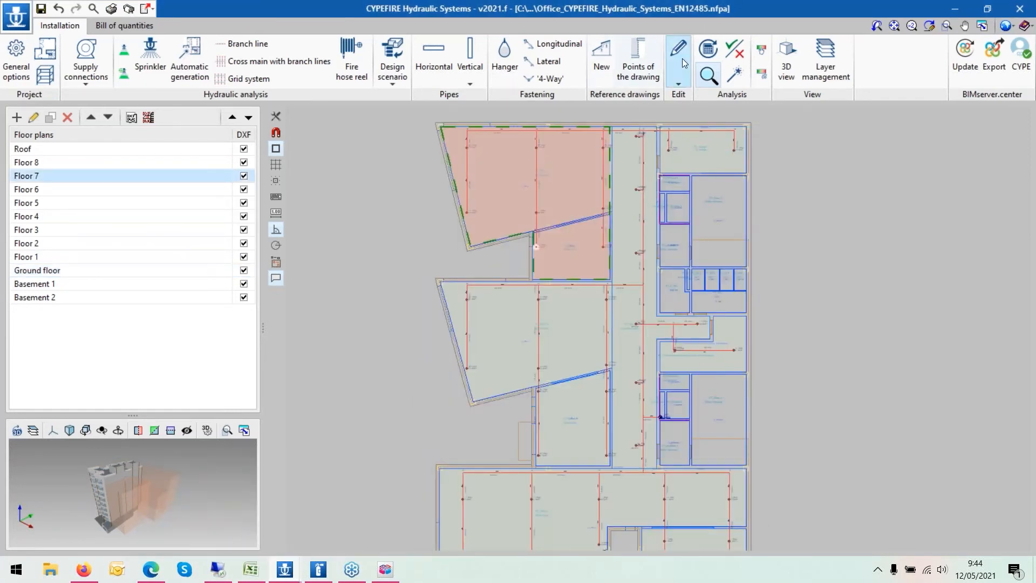
{"action": "left_click", "coordinate": [701, 51]}
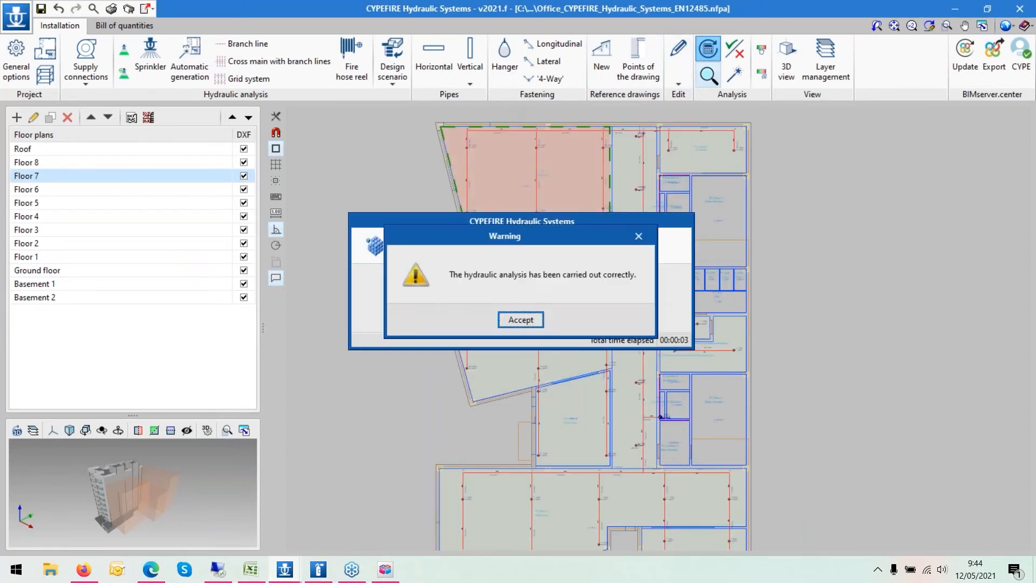
{"action": "left_click", "coordinate": [515, 319]}
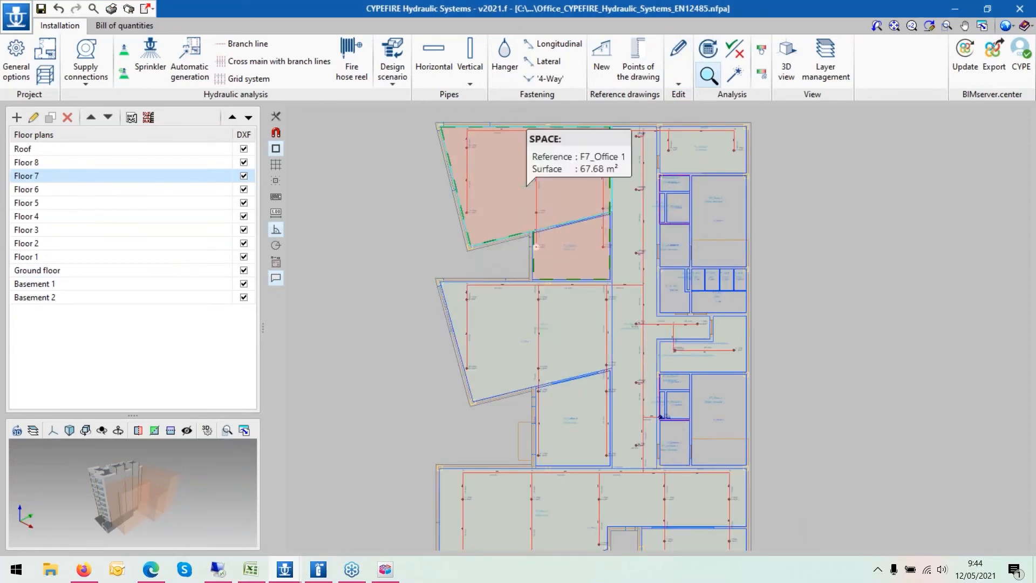
- Open the properties of sprinkler 32 in the area of operation and review its checks report
{"action": "left_click", "coordinate": [461, 212]}
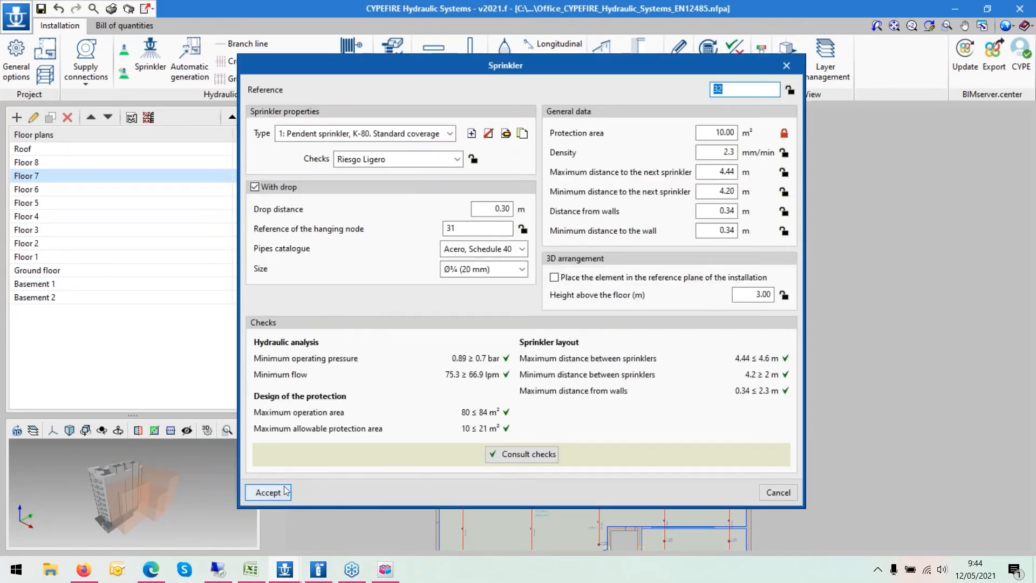
{"action": "left_click", "coordinate": [503, 456]}
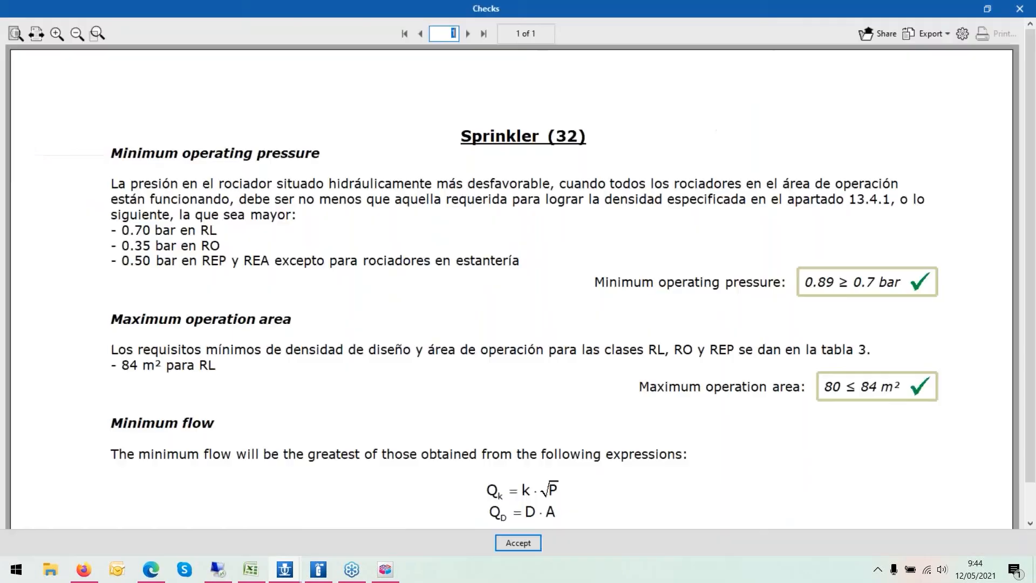
{"action": "scroll", "coordinate": [771, 393], "scroll_direction": "down", "scroll_amount": 5}
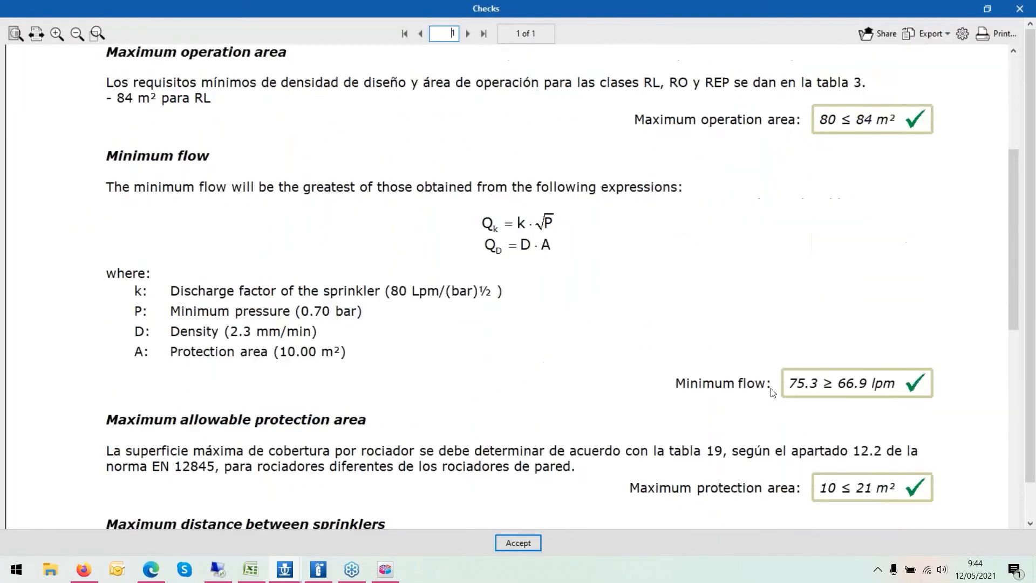
{"action": "scroll", "coordinate": [771, 392], "scroll_direction": "down", "scroll_amount": 4}
{"action": "left_click", "coordinate": [1020, 8]}
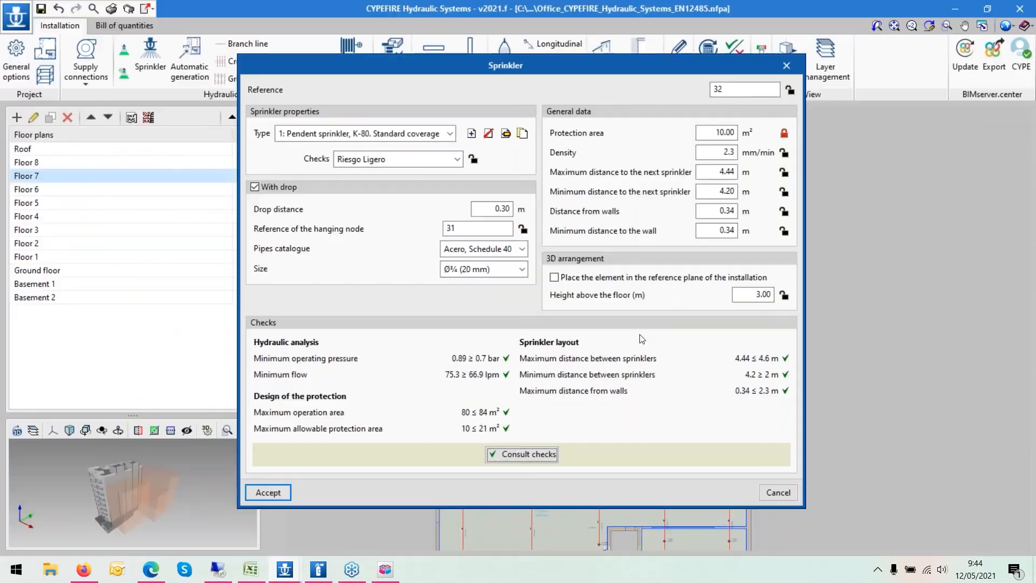
{"action": "left_click", "coordinate": [786, 65]}
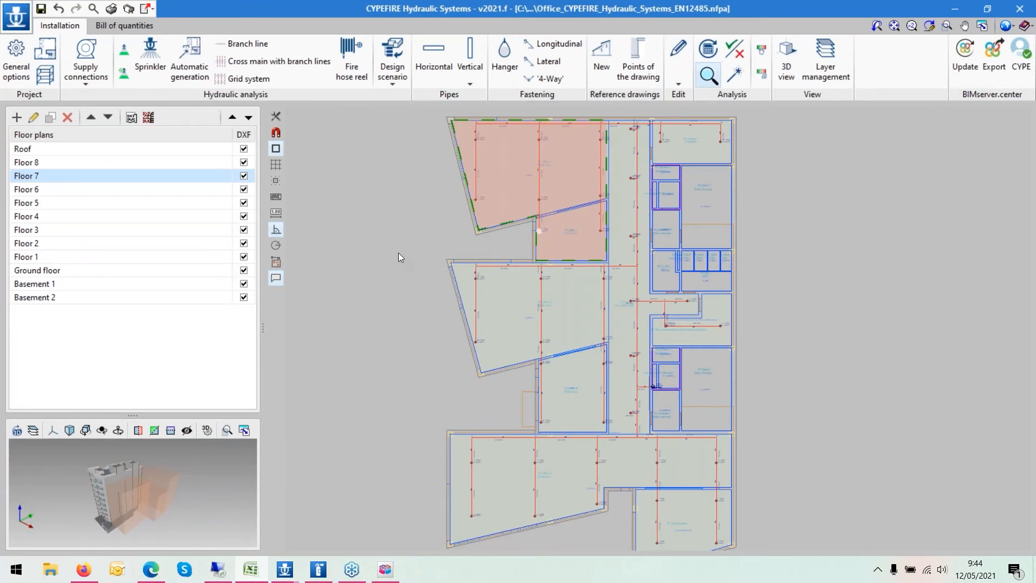
- Show the area of operation design scenario and rerun the hydraulic analysis
{"action": "left_click", "coordinate": [389, 80]}
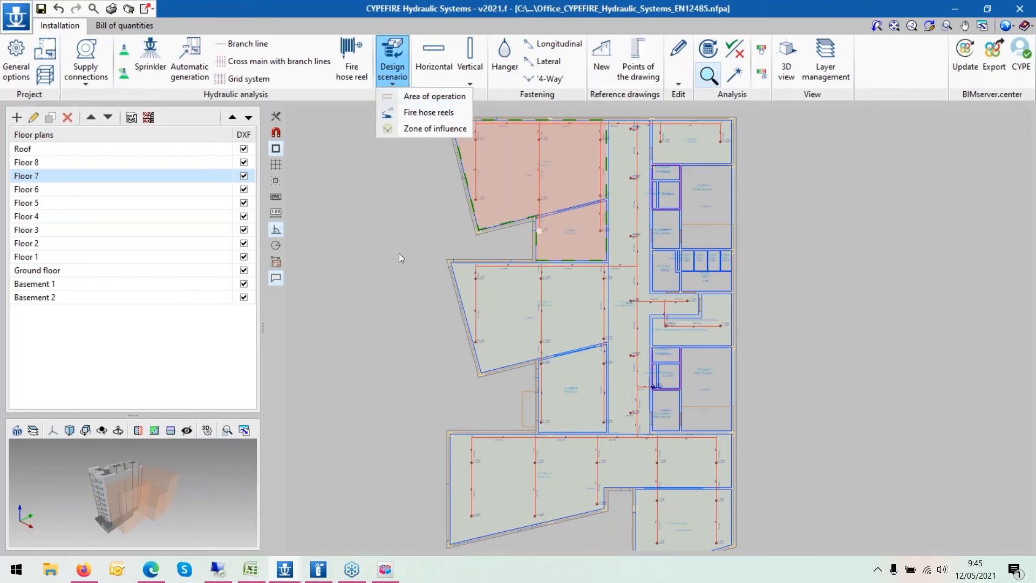
{"action": "left_click", "coordinate": [403, 98]}
{"action": "scroll", "coordinate": [413, 198], "scroll_direction": "up", "scroll_amount": 3}
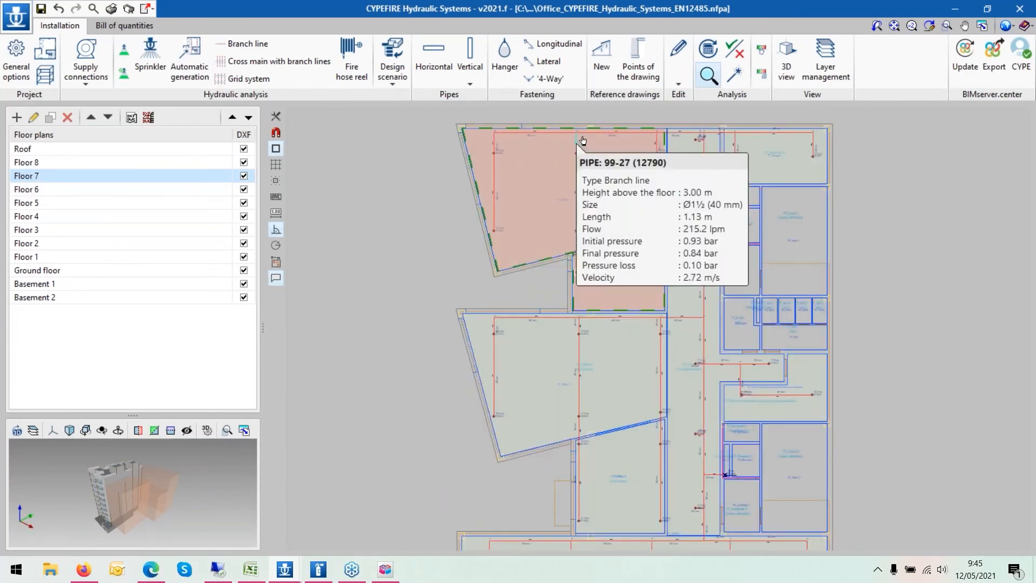
{"action": "scroll", "coordinate": [580, 134], "scroll_direction": "up", "scroll_amount": 1}
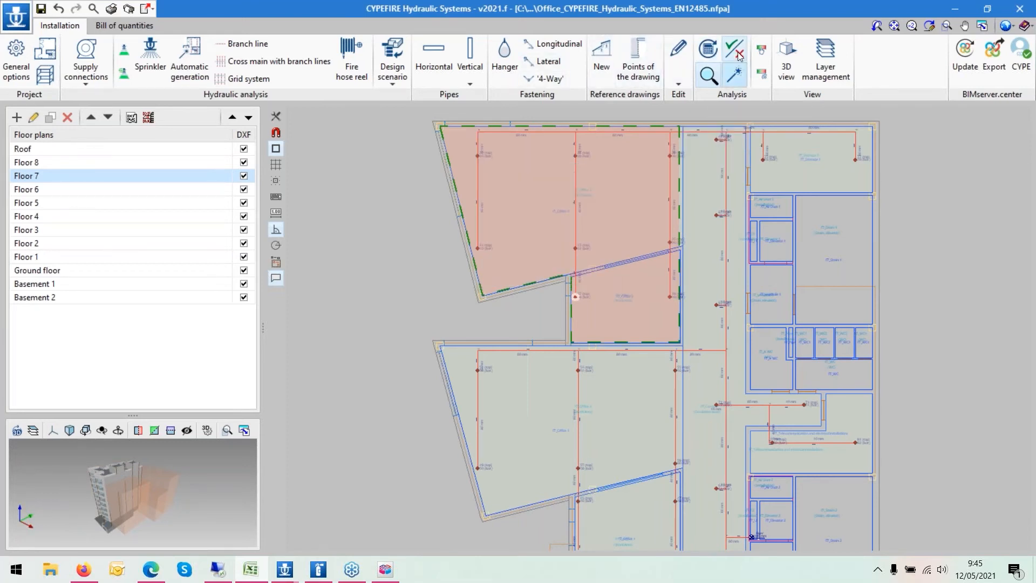
{"action": "left_click", "coordinate": [709, 49]}
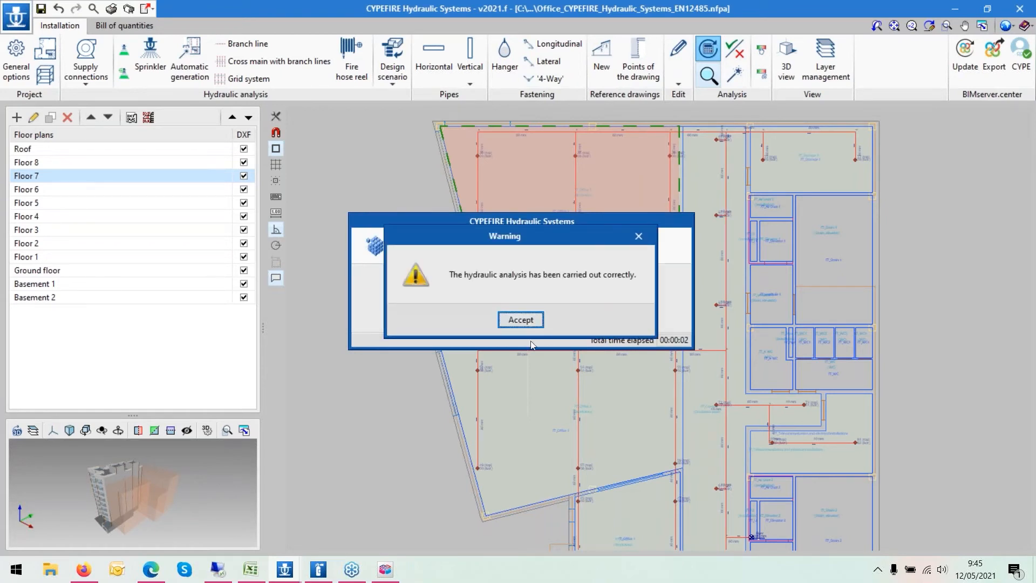
{"action": "left_click", "coordinate": [524, 324]}
- Open the properties of the sprinkler in the lower-left corner of the middle space and review its checks report
{"action": "scroll", "coordinate": [523, 310], "scroll_direction": "down", "scroll_amount": 1}
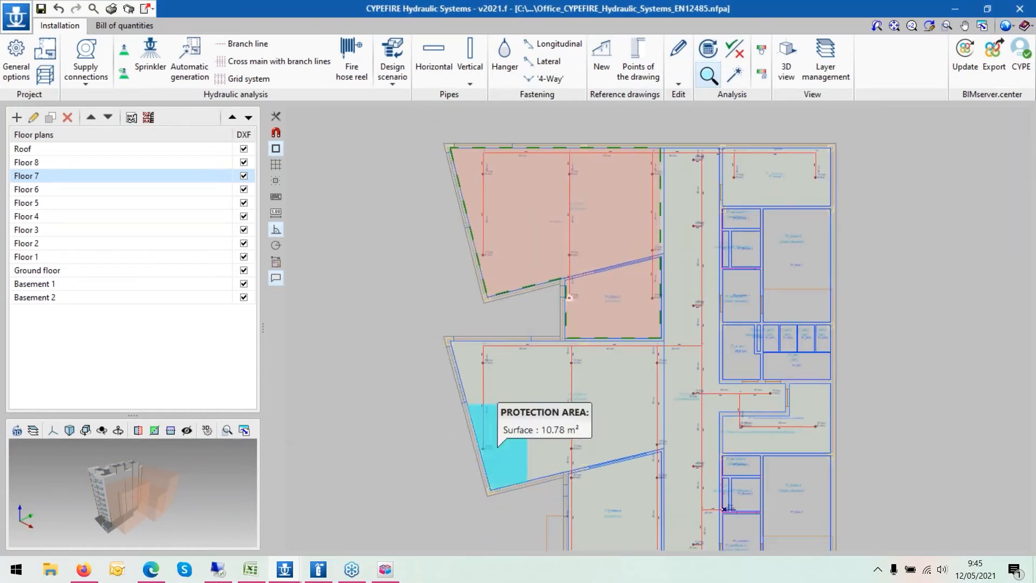
{"action": "left_click", "coordinate": [484, 448]}
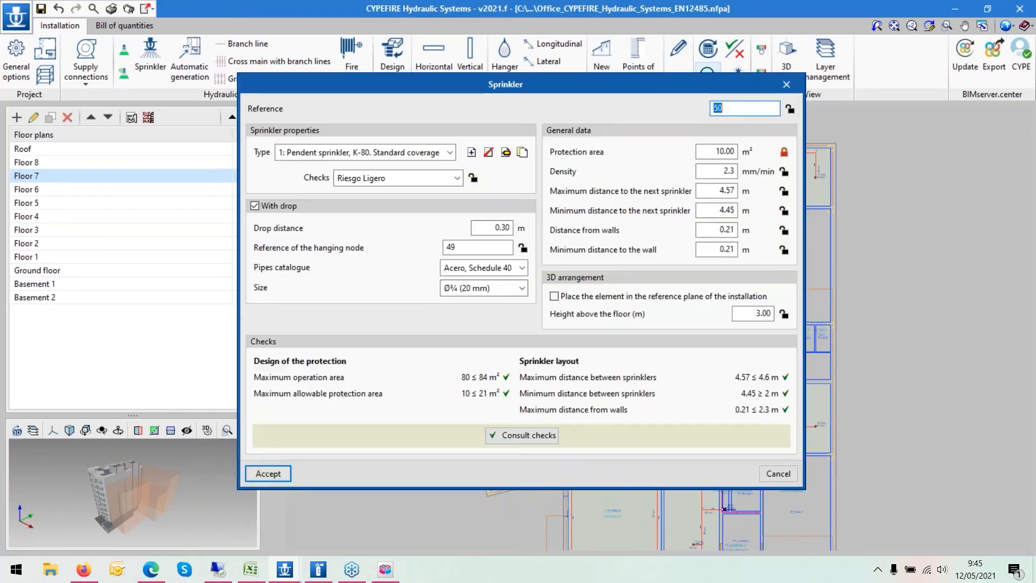
{"action": "left_click", "coordinate": [510, 435]}
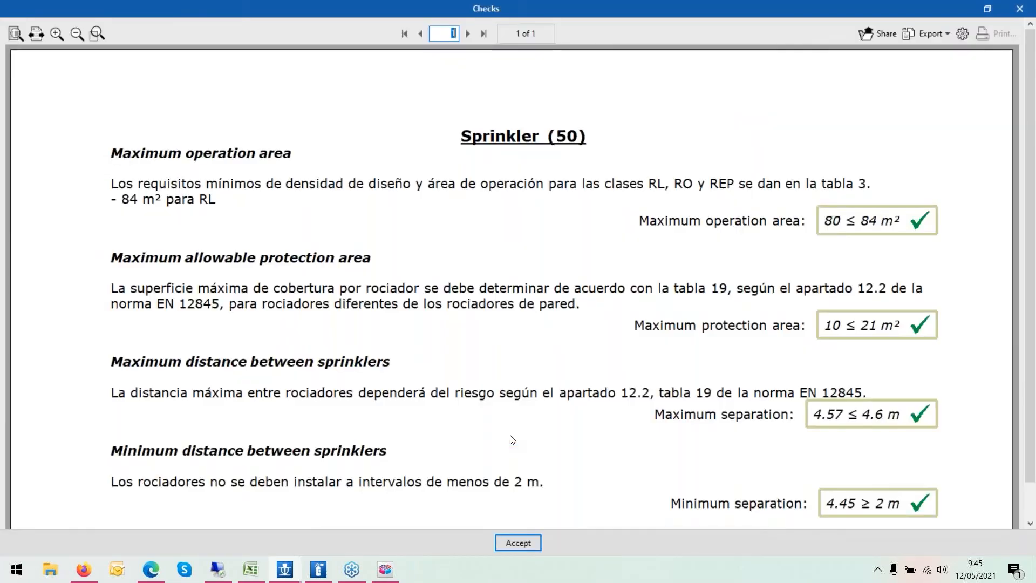
{"action": "left_click", "coordinate": [1020, 9]}
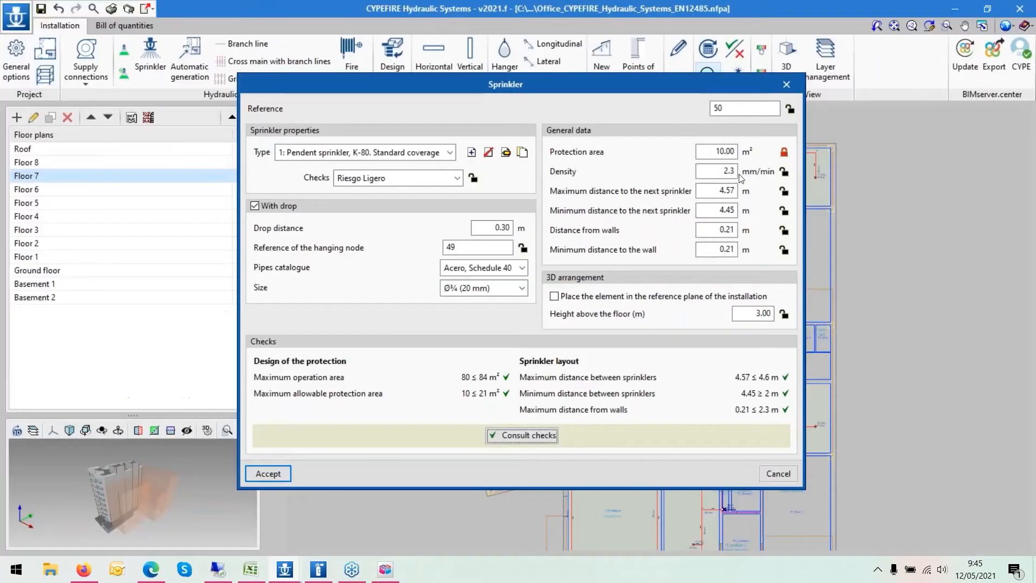
{"action": "left_click", "coordinate": [786, 85]}
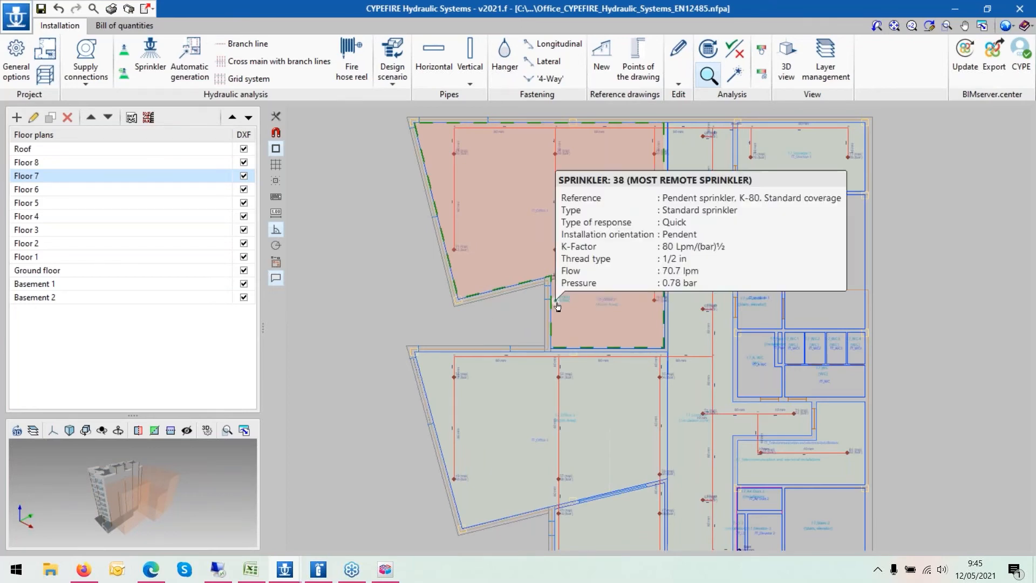
- Open the properties of sprinkler 38, the most remote sprinkler, and review its checks
{"action": "scroll", "coordinate": [603, 328], "scroll_direction": "up", "scroll_amount": 1}
{"action": "scroll", "coordinate": [603, 328], "scroll_direction": "up", "scroll_amount": 1}
{"action": "mouse_move", "coordinate": [539, 293]}
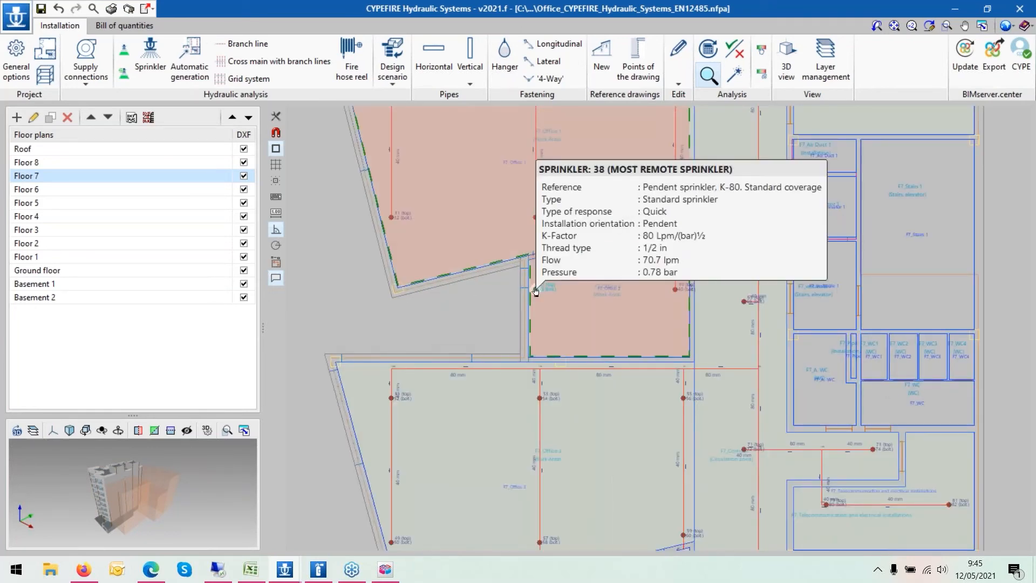
{"action": "scroll", "coordinate": [540, 294], "scroll_direction": "up", "scroll_amount": 1}
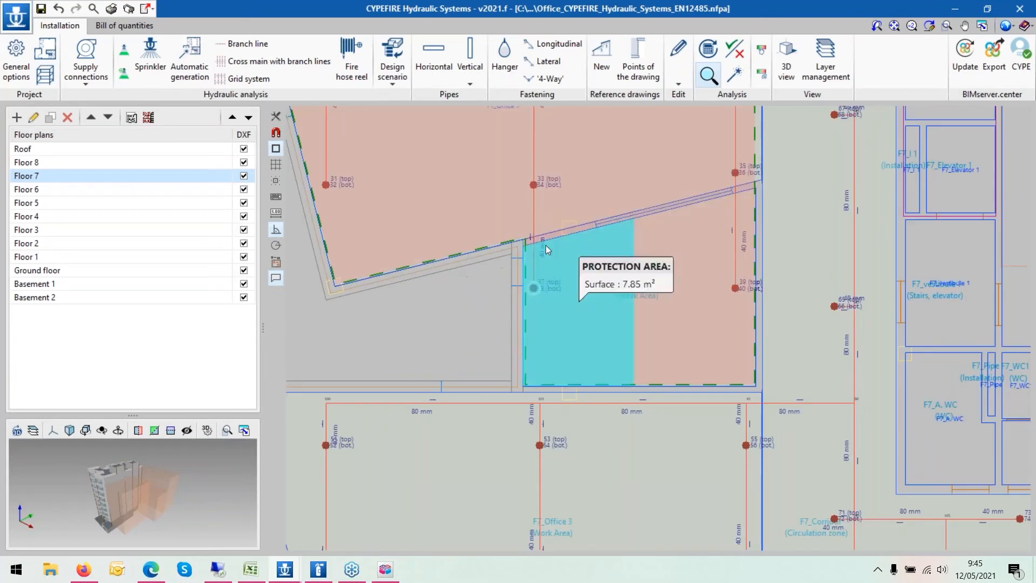
{"action": "left_click", "coordinate": [534, 294]}
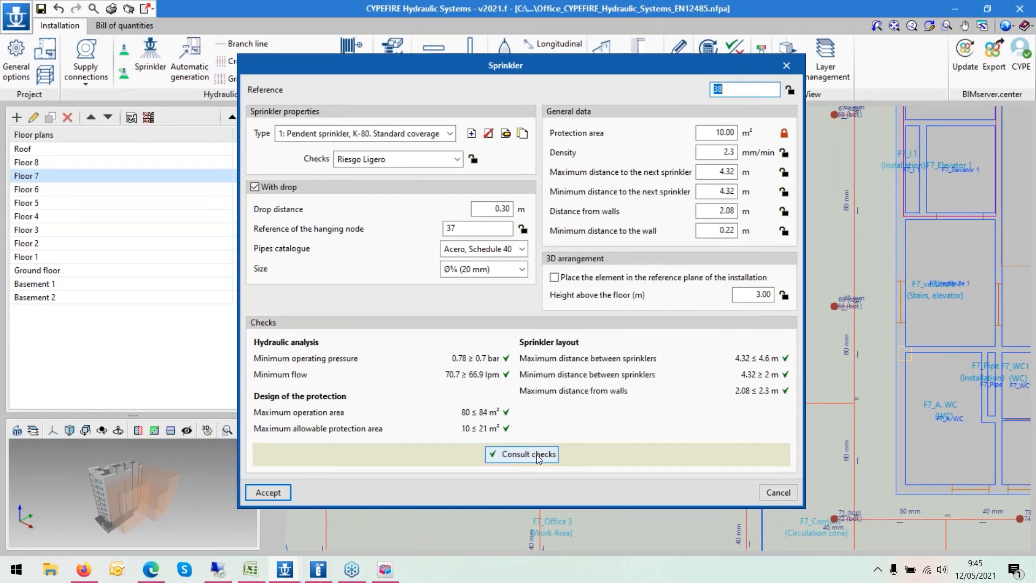
{"action": "left_click", "coordinate": [785, 66]}
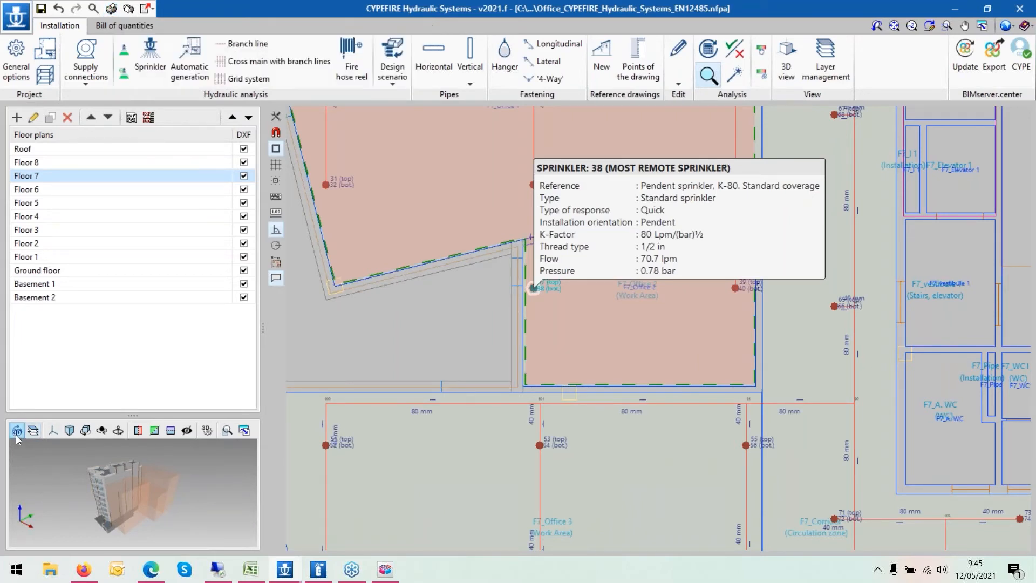
- Open the 3D view, orbit the building and hide the architectural model
{"action": "left_click", "coordinate": [785, 75]}
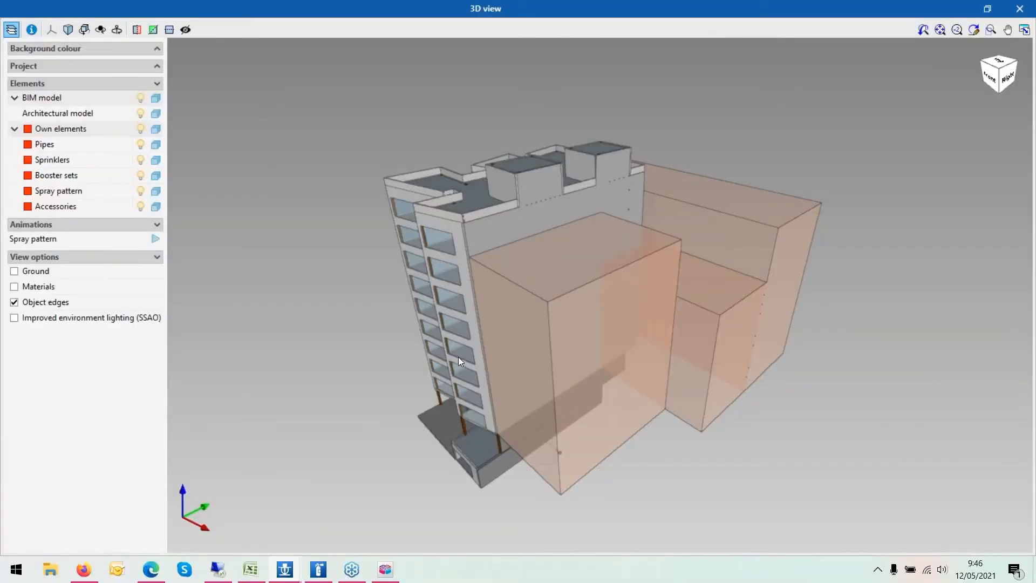
{"action": "left_click_drag", "start_coordinate": [582, 342], "coordinate": [354, 289]}
{"action": "left_click_drag", "start_coordinate": [481, 295], "coordinate": [512, 292]}
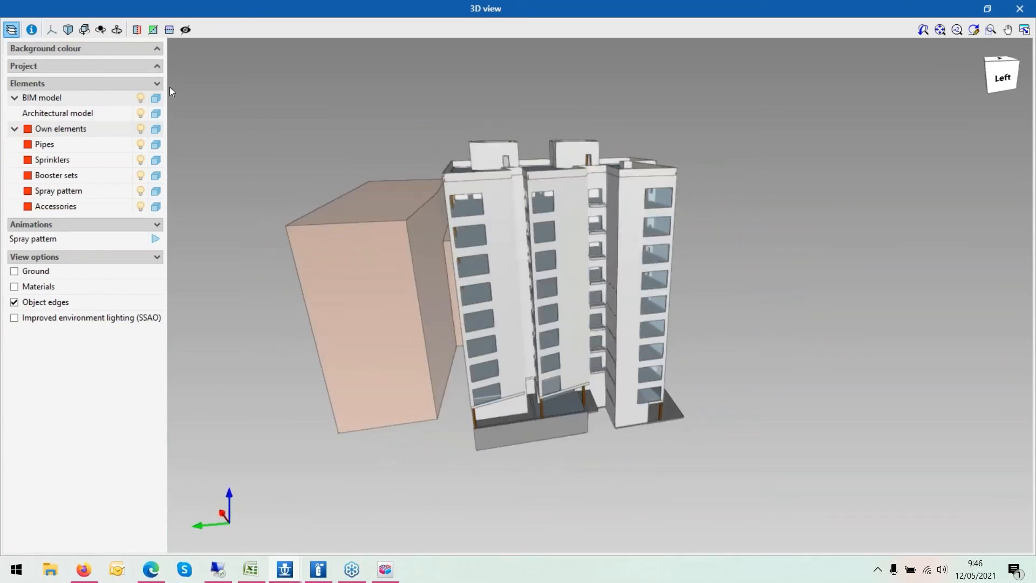
{"action": "left_click", "coordinate": [140, 113]}
{"action": "scroll", "coordinate": [438, 235], "scroll_direction": "up", "scroll_amount": 4}
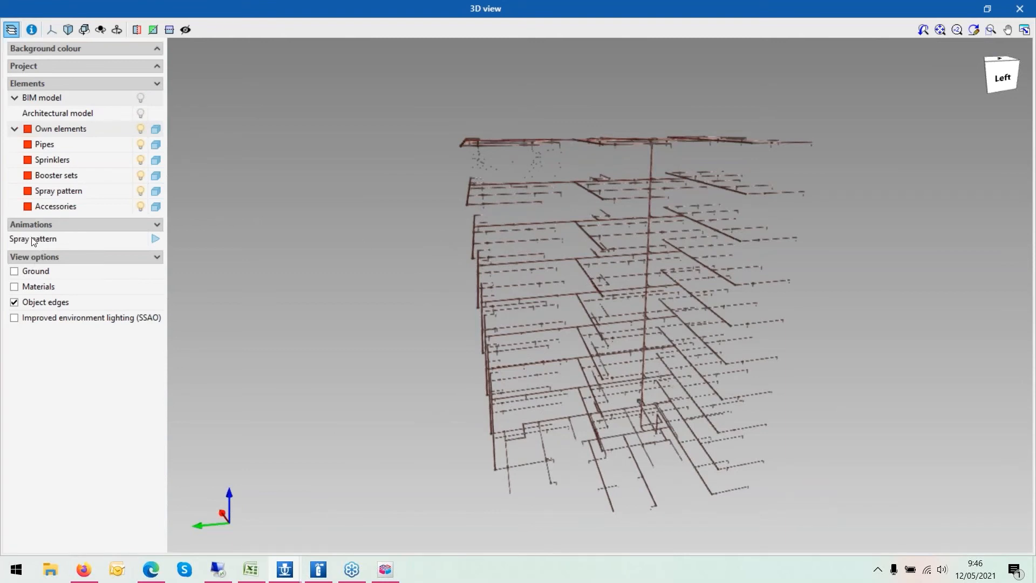
- Play the spray pattern animation, zoom in on the sprinklers and close the 3D view
{"action": "left_click", "coordinate": [155, 240]}
{"action": "scroll", "coordinate": [452, 141], "scroll_direction": "up", "scroll_amount": 6}
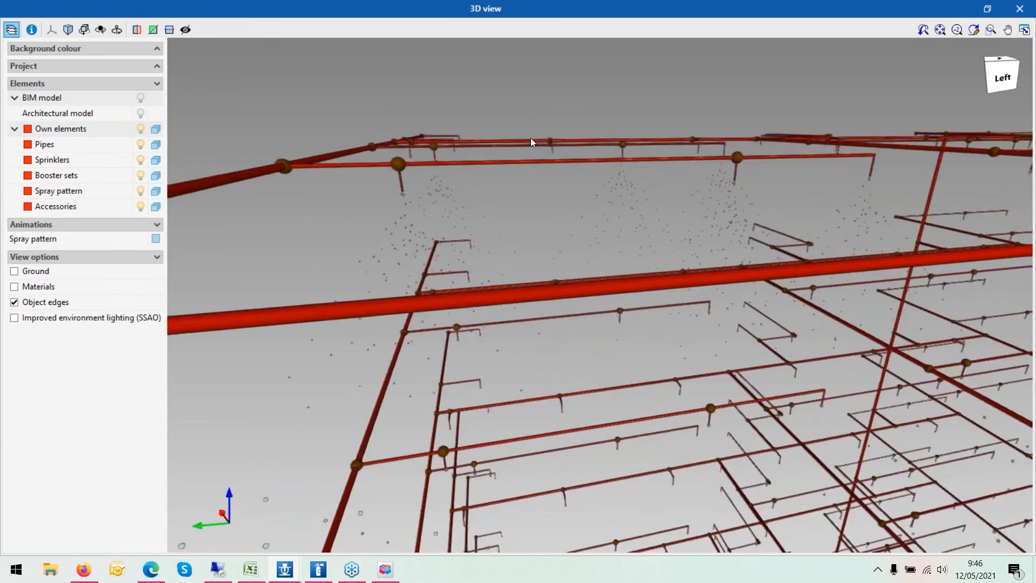
{"action": "scroll", "coordinate": [530, 137], "scroll_direction": "down", "scroll_amount": 4}
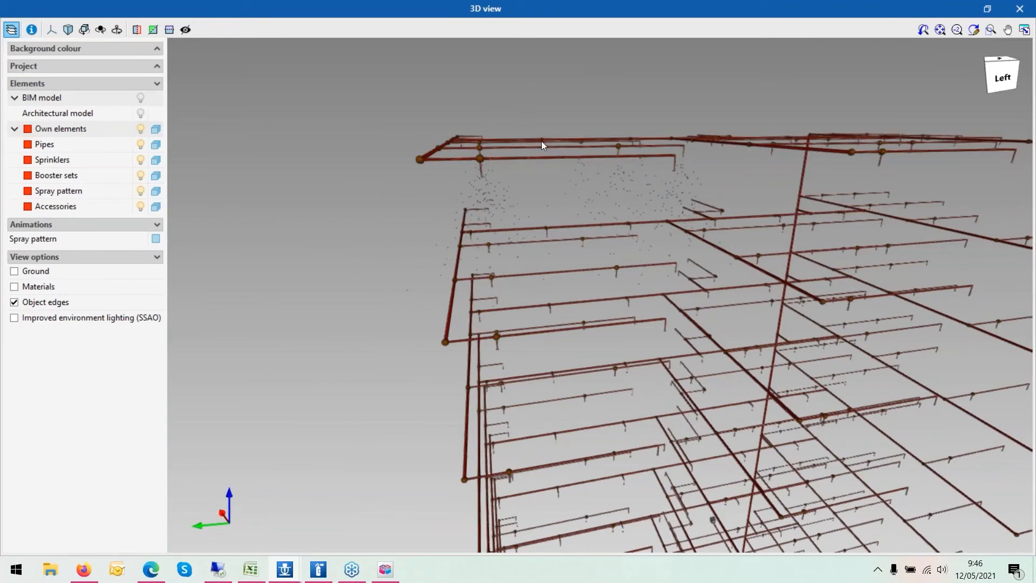
{"action": "scroll", "coordinate": [542, 140], "scroll_direction": "up", "scroll_amount": 2}
{"action": "scroll", "coordinate": [541, 141], "scroll_direction": "up", "scroll_amount": 2}
{"action": "scroll", "coordinate": [565, 203], "scroll_direction": "down", "scroll_amount": 4}
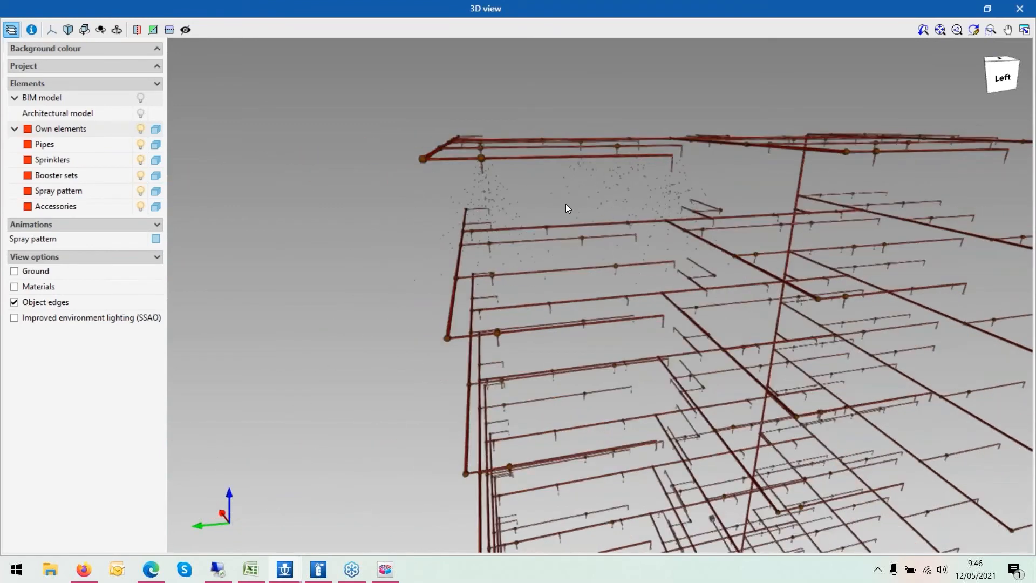
{"action": "scroll", "coordinate": [565, 202], "scroll_direction": "up", "scroll_amount": 3}
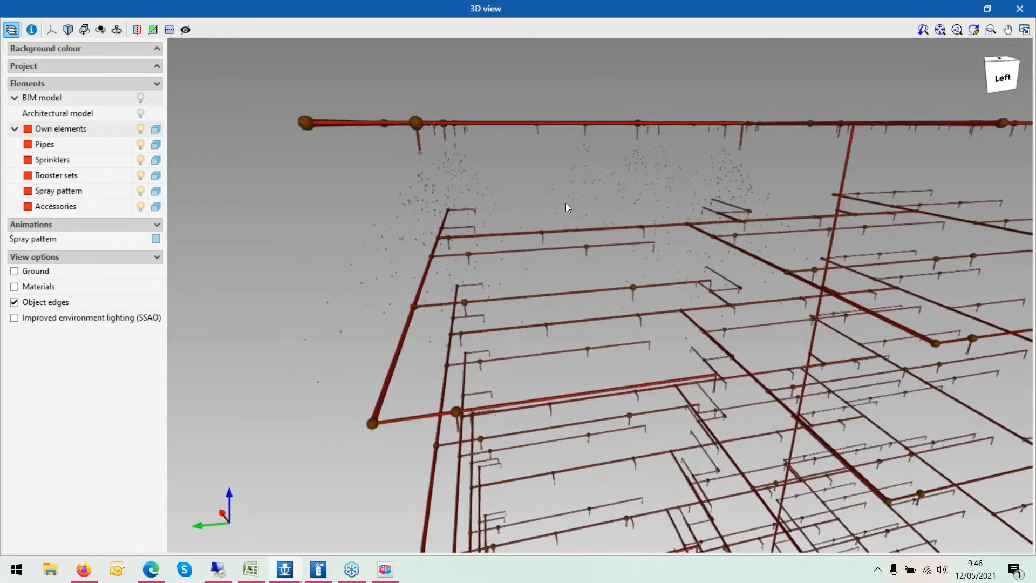
{"action": "left_click", "coordinate": [1018, 9]}
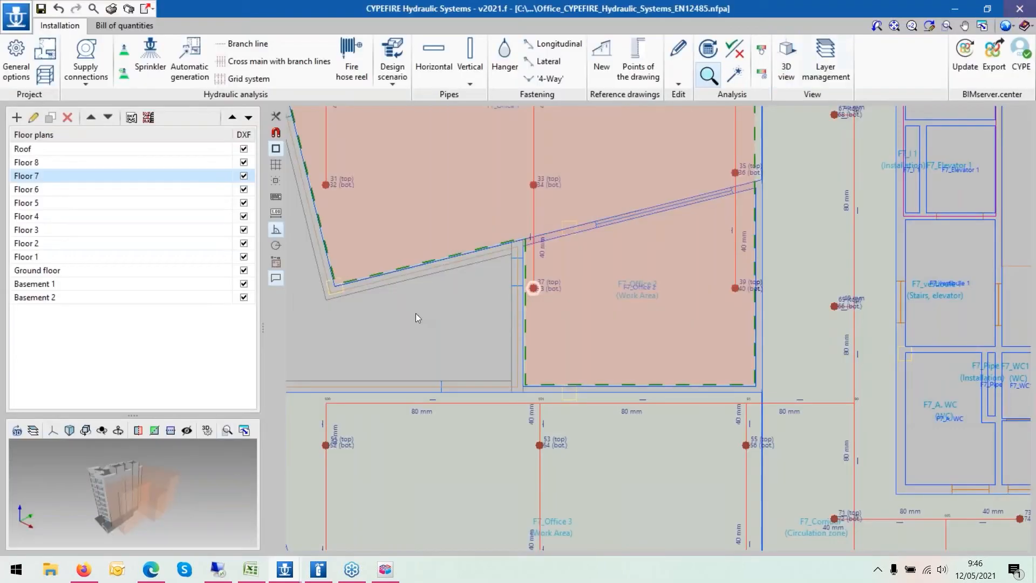
- Switch to the browser showing the BIMserver.center fire protection design use case
{"action": "scroll", "coordinate": [444, 301], "scroll_direction": "down", "scroll_amount": 2}
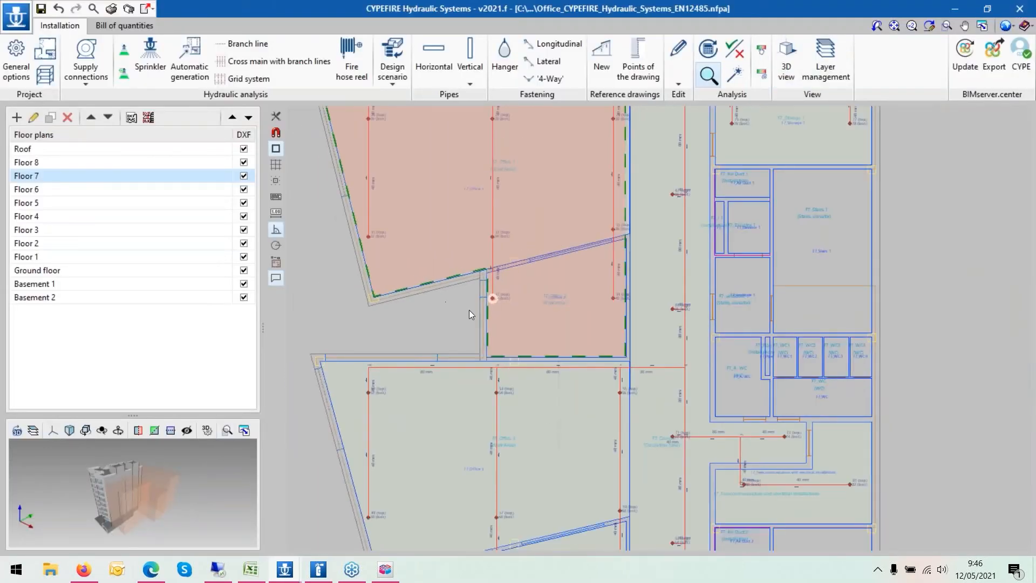
{"action": "scroll", "coordinate": [437, 298], "scroll_direction": "down", "scroll_amount": 2}
{"action": "mouse_move", "coordinate": [398, 249]}
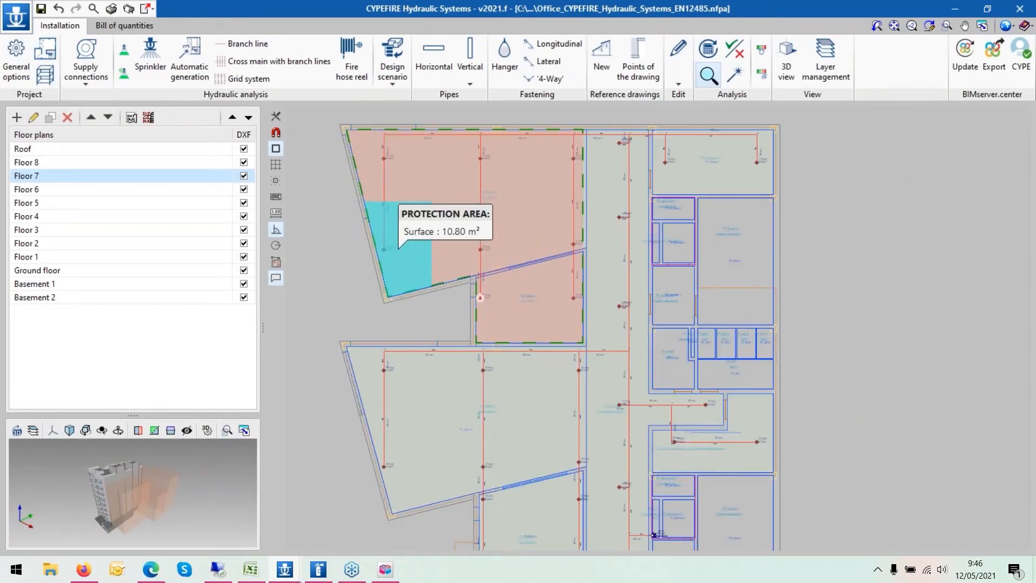
{"action": "left_click", "coordinate": [153, 569]}
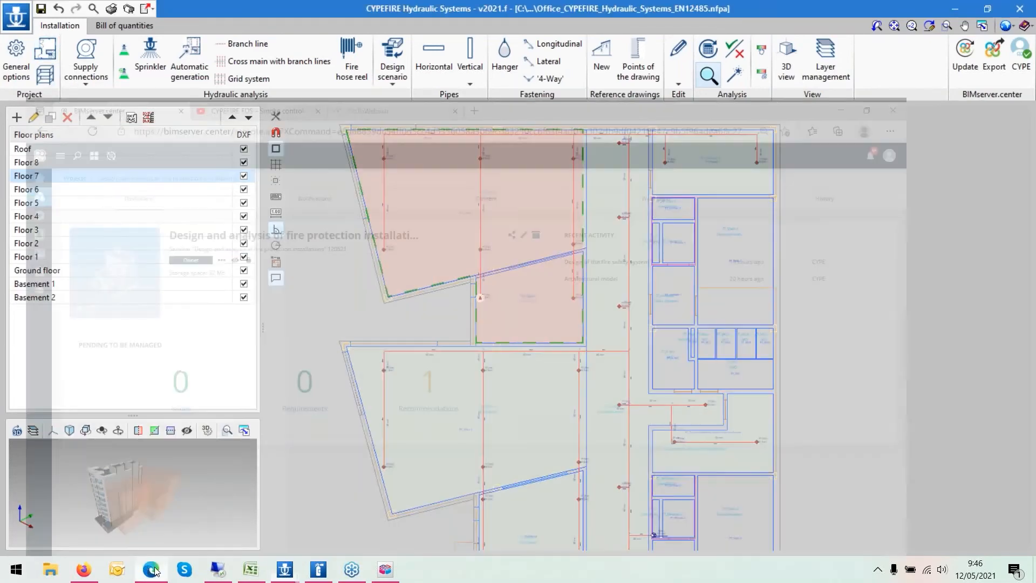
{"action": "left_click", "coordinate": [86, 570]}
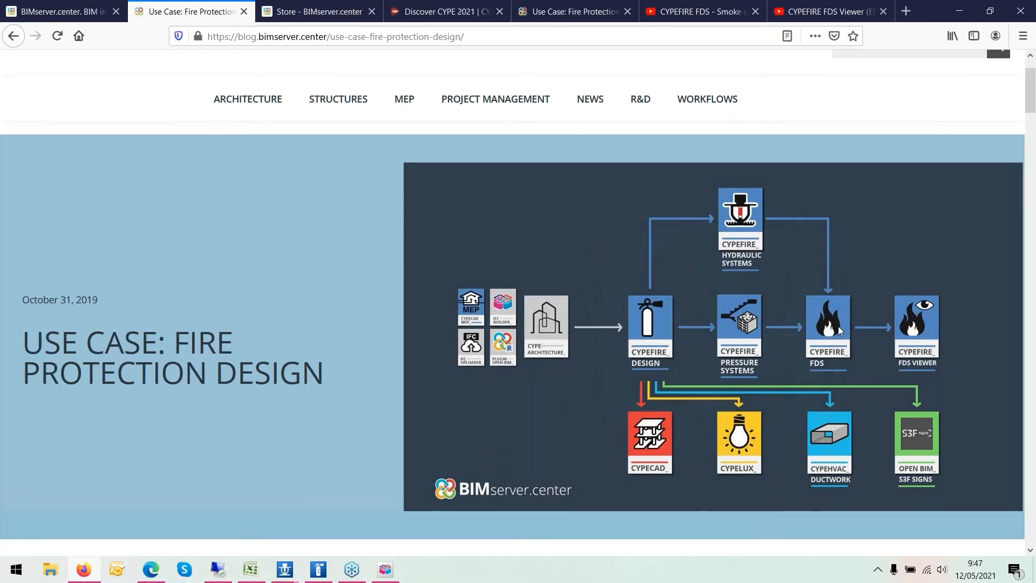
- Open the CYPEFIRE FDS - Smoke control video tab and play it full screen
{"action": "scroll", "coordinate": [839, 329], "scroll_direction": "down", "scroll_amount": 1}
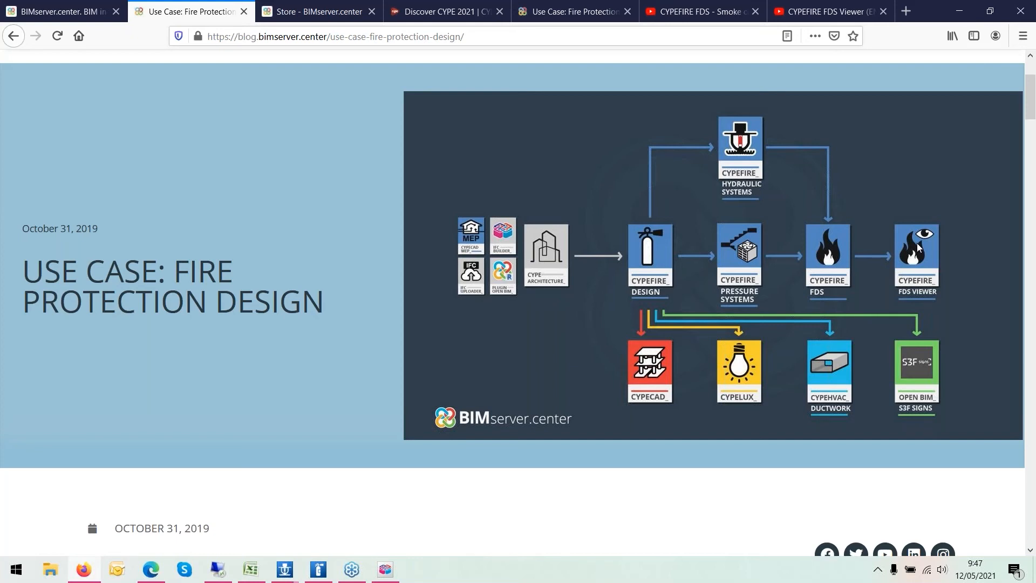
{"action": "left_click", "coordinate": [683, 13]}
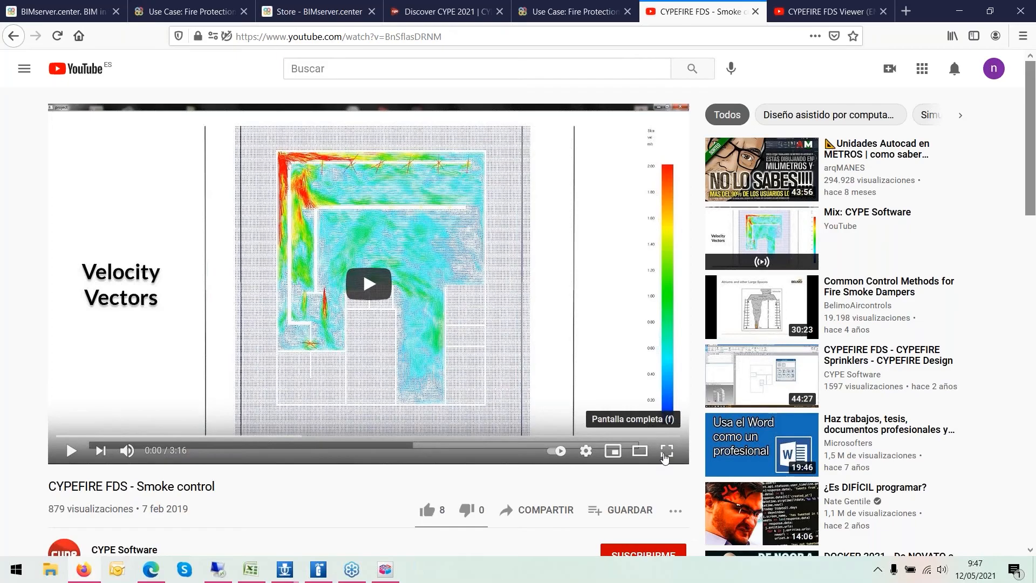
{"action": "left_click", "coordinate": [667, 451]}
{"action": "left_click", "coordinate": [39, 564]}
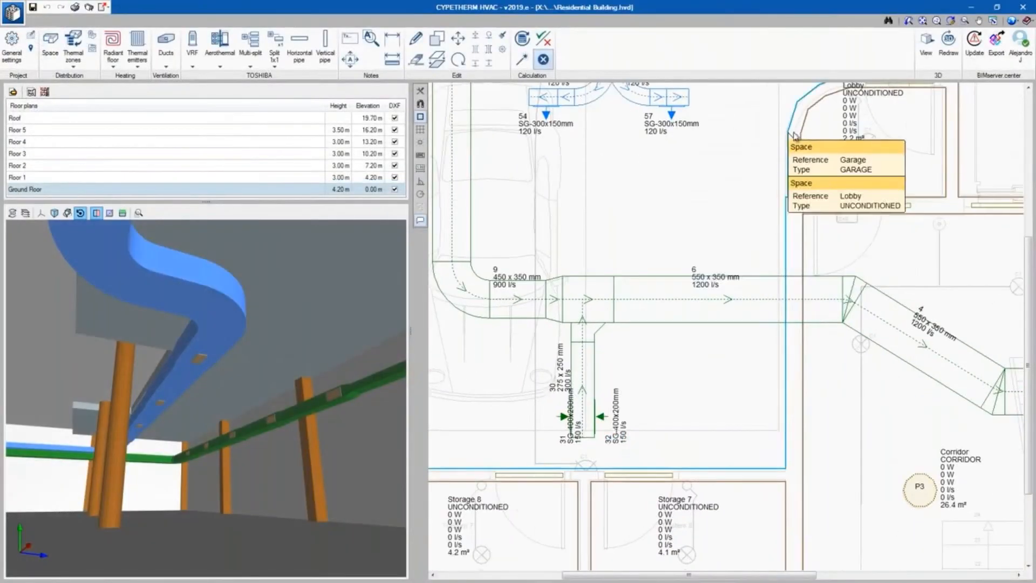
- Navigate the plan and the 3D view of the residential building's ductwork and structure
{"action": "middle_click_drag", "start_coordinate": [730, 124], "coordinate": [699, 275]}
{"action": "mouse_move", "coordinate": [647, 253]}
{"action": "scroll", "coordinate": [646, 255], "scroll_direction": "up", "scroll_amount": 1}
{"action": "scroll", "coordinate": [646, 256], "scroll_direction": "up", "scroll_amount": 1}
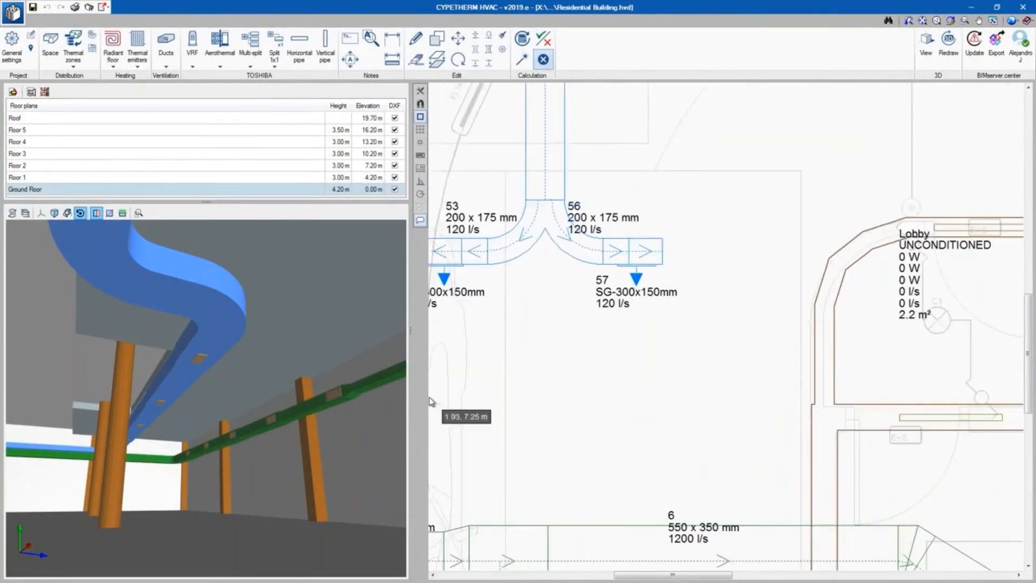
{"action": "left_click_drag", "start_coordinate": [168, 446], "coordinate": [143, 439]}
{"action": "middle_click_drag", "start_coordinate": [143, 438], "coordinate": [75, 480]}
{"action": "scroll", "coordinate": [65, 480], "scroll_direction": "up", "scroll_amount": 3}
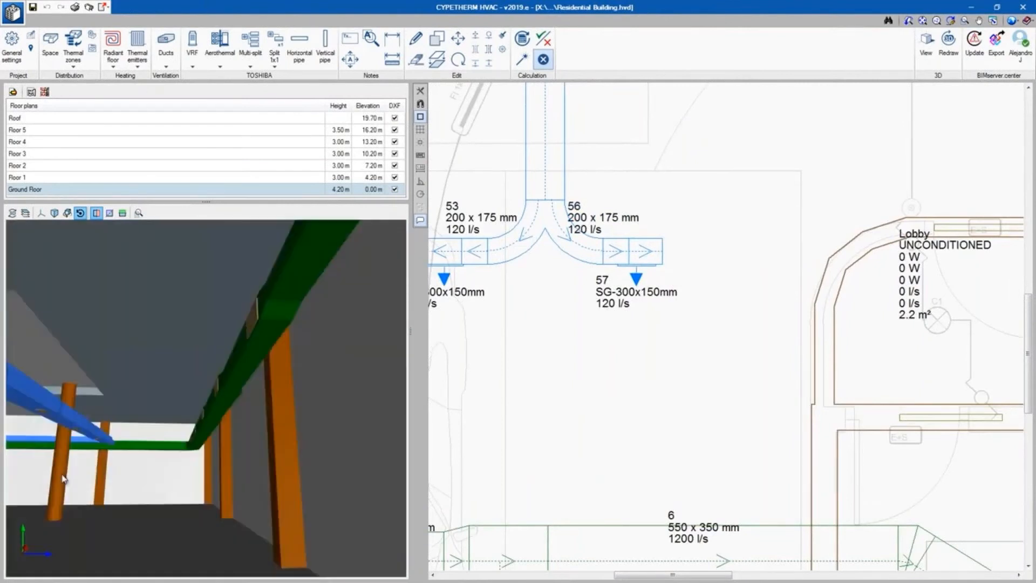
{"action": "left_click_drag", "start_coordinate": [34, 538], "coordinate": [19, 541]}
{"action": "middle_click_drag", "start_coordinate": [20, 541], "coordinate": [95, 502]}
{"action": "left_click_drag", "start_coordinate": [95, 502], "coordinate": [2, 522]}
{"action": "left_click_drag", "start_coordinate": [115, 435], "coordinate": [87, 435]}
{"action": "left_click_drag", "start_coordinate": [578, 477], "coordinate": [392, 484]}
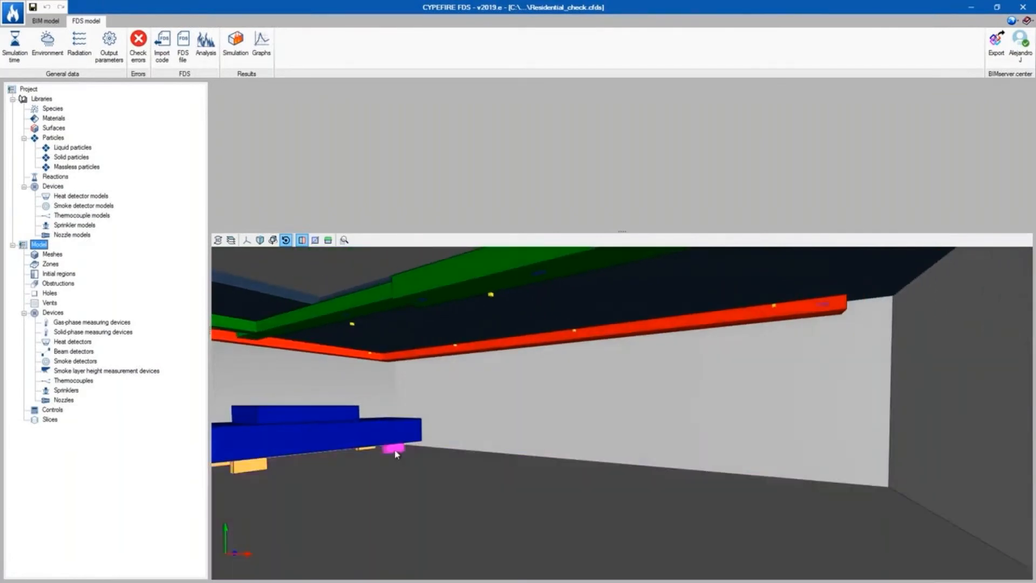
- Open the Tire2 obstruction's properties and review the surface assigned to each face
{"action": "left_click", "coordinate": [396, 454]}
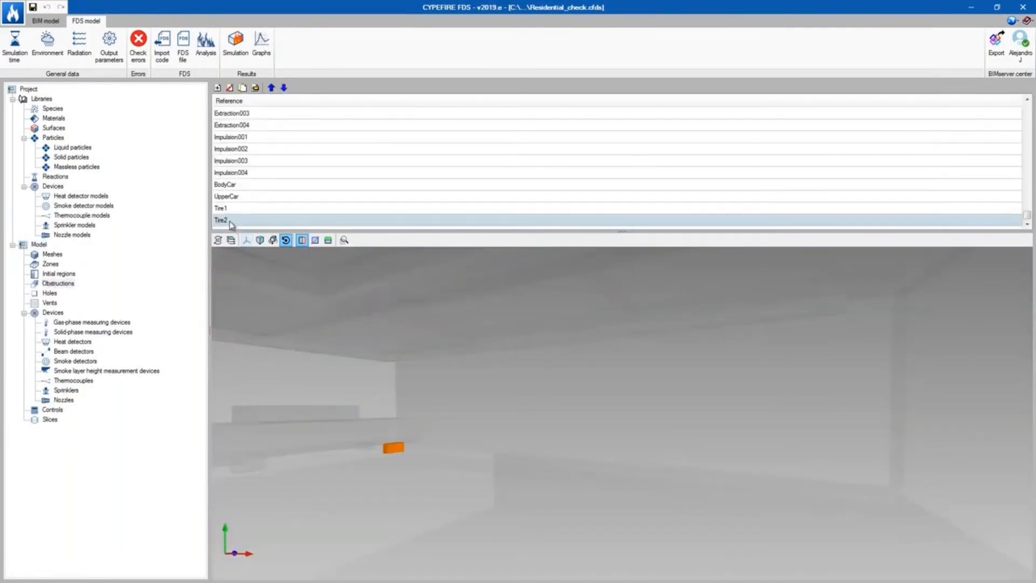
{"action": "double_click", "coordinate": [230, 221]}
{"action": "left_click", "coordinate": [491, 215]}
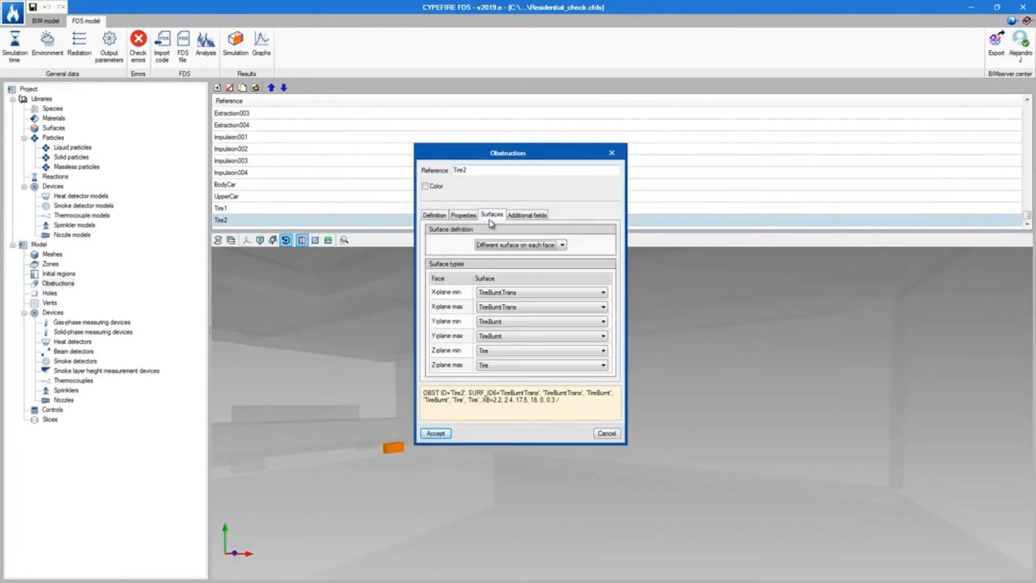
{"action": "left_click", "coordinate": [435, 433]}
- Inspect the extraction obstructions and open the ExtractionVent005 vent's definition and properties
{"action": "left_click", "coordinate": [40, 245]}
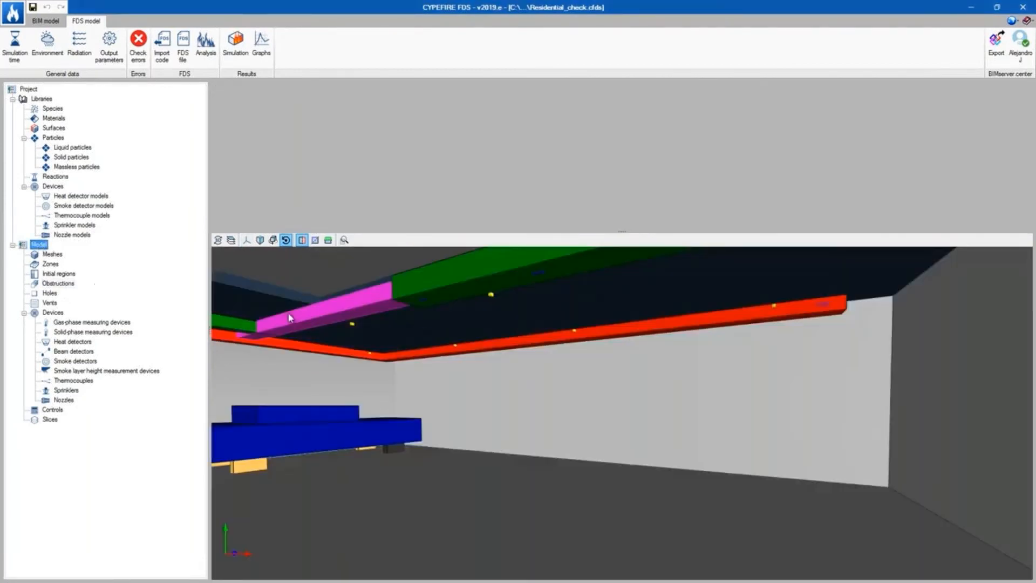
{"action": "left_click", "coordinate": [600, 335]}
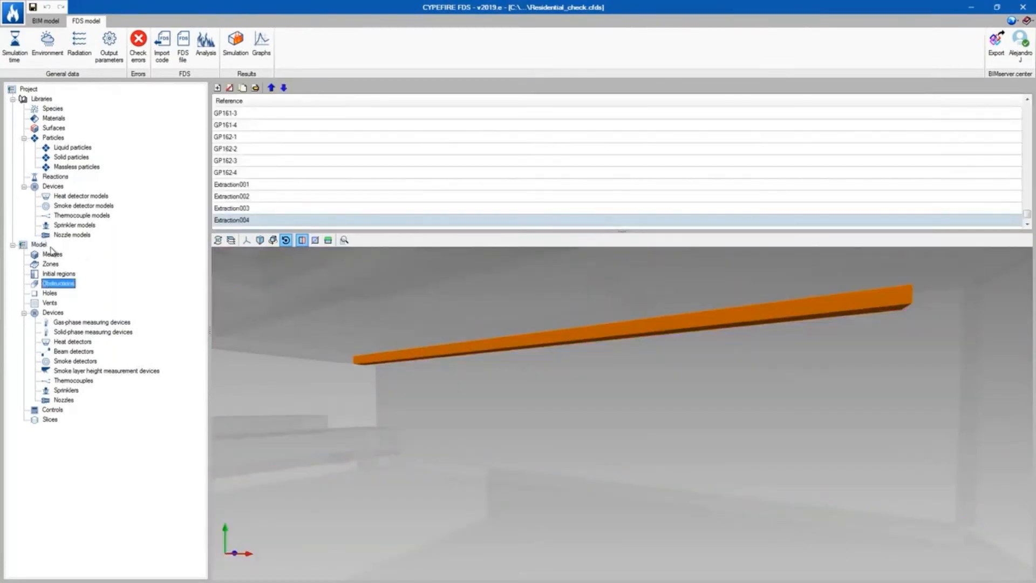
{"action": "left_click", "coordinate": [43, 245]}
{"action": "left_click", "coordinate": [516, 341]}
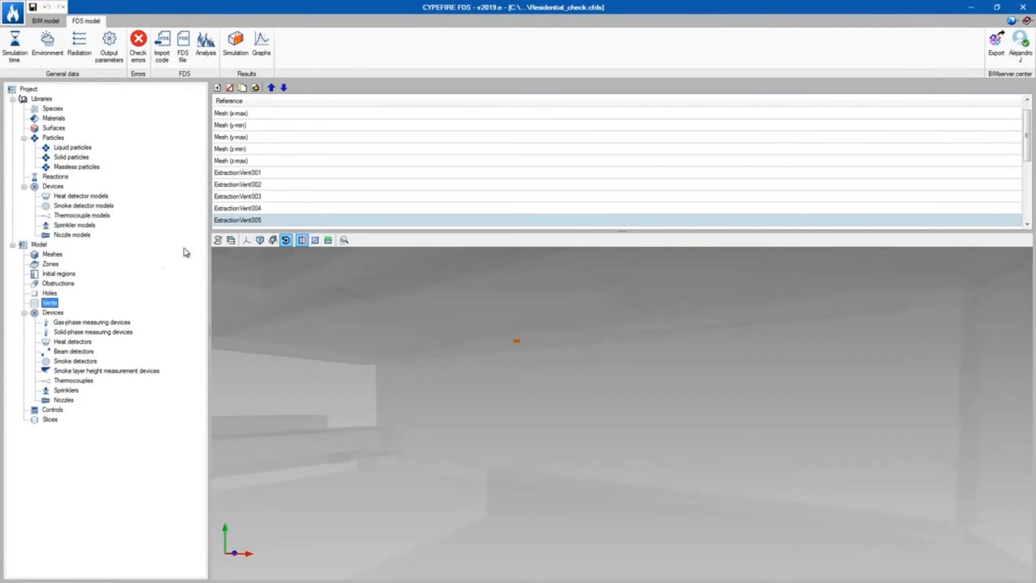
{"action": "double_click", "coordinate": [240, 220]}
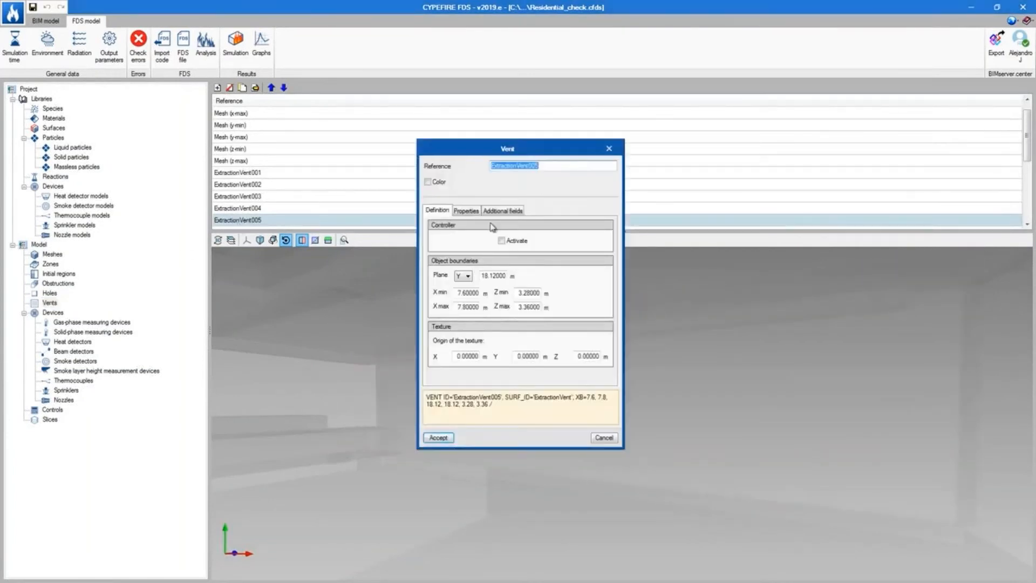
{"action": "left_click", "coordinate": [468, 210]}
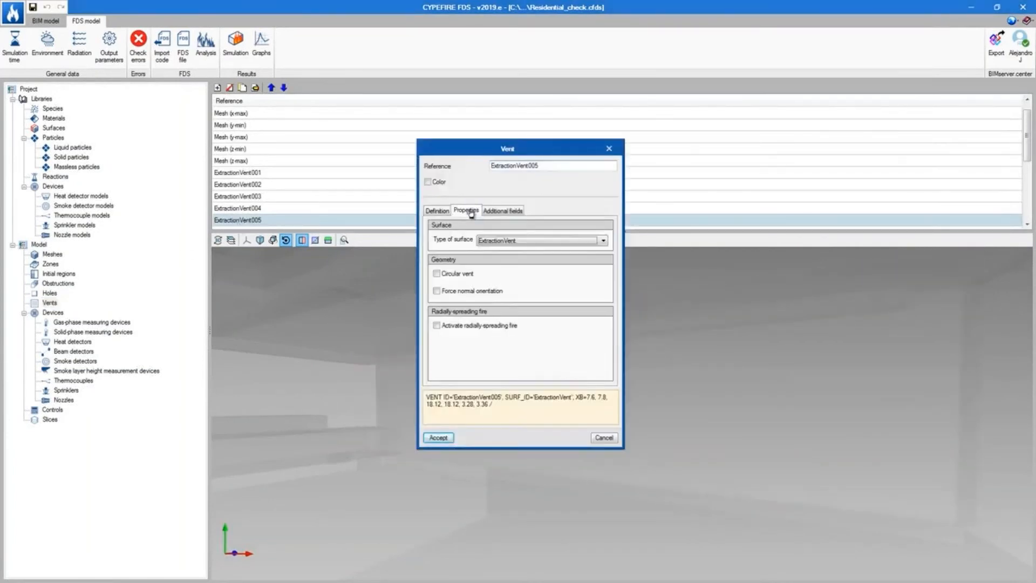
{"action": "left_click", "coordinate": [442, 438]}
- Open the ExtractionVent surface in the surfaces library and review its emission flow settings
{"action": "left_click", "coordinate": [56, 128]}
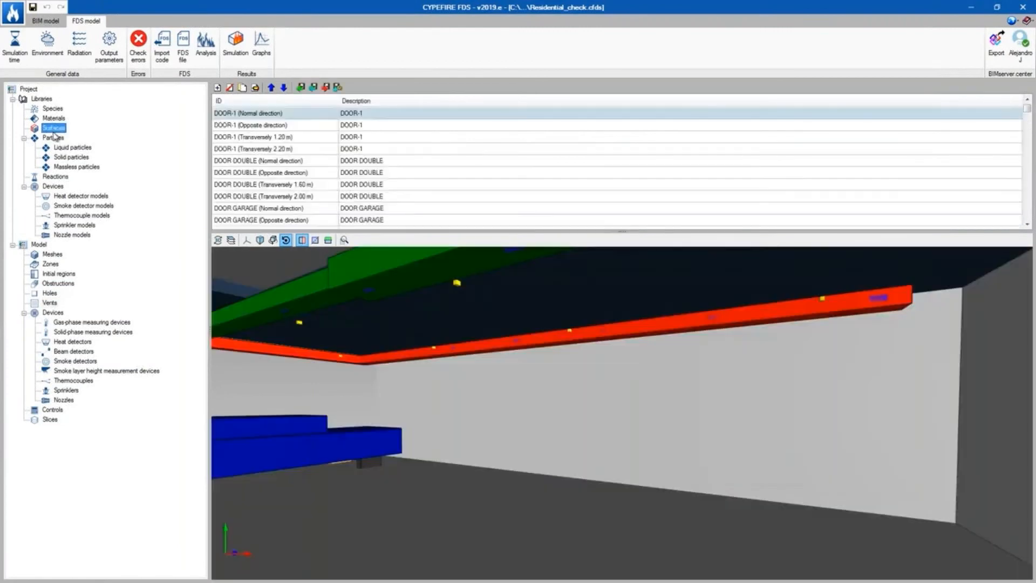
{"action": "left_click", "coordinate": [246, 185]}
{"action": "key", "text": "End"}
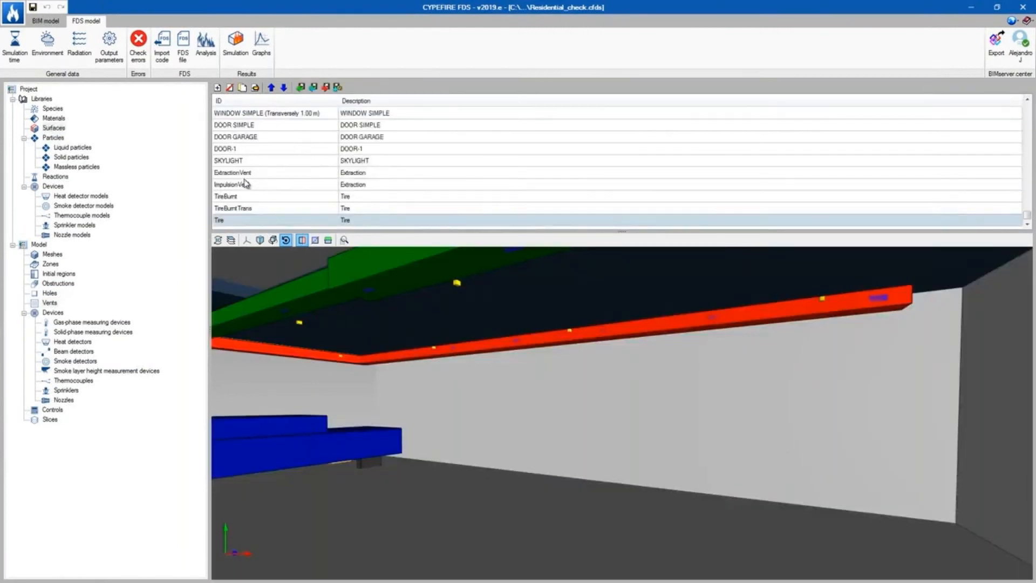
{"action": "left_click", "coordinate": [247, 173]}
{"action": "double_click", "coordinate": [247, 173]}
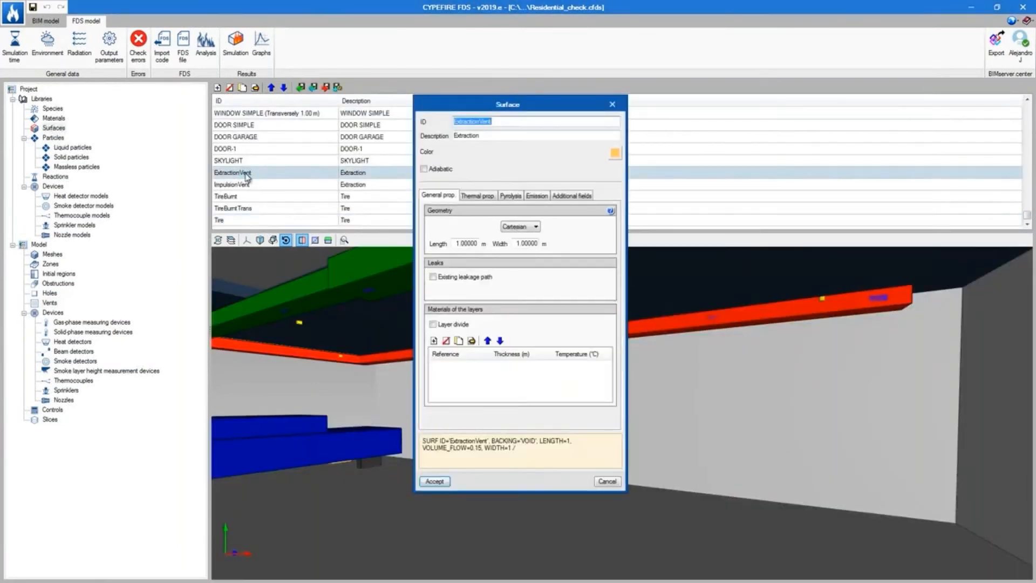
{"action": "left_click", "coordinate": [477, 196]}
{"action": "left_click", "coordinate": [530, 197]}
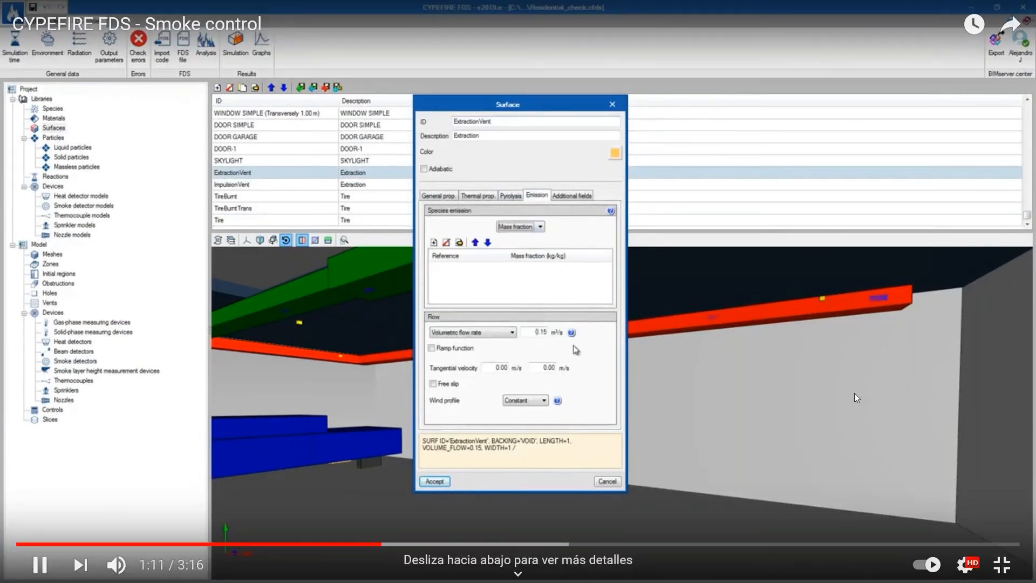
{"action": "left_click", "coordinate": [571, 332]}
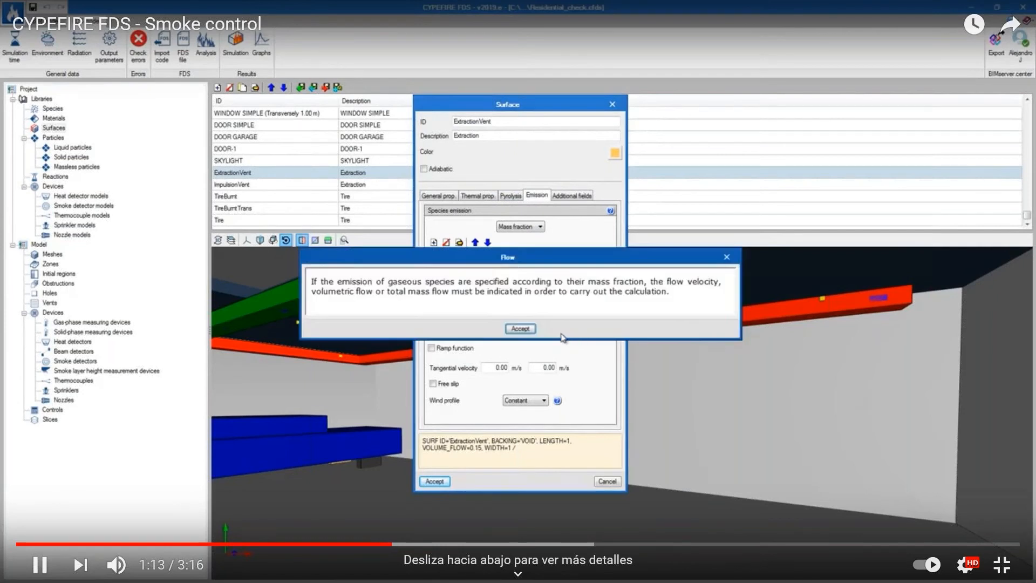
{"action": "left_click", "coordinate": [521, 328]}
{"action": "left_click", "coordinate": [435, 481]}
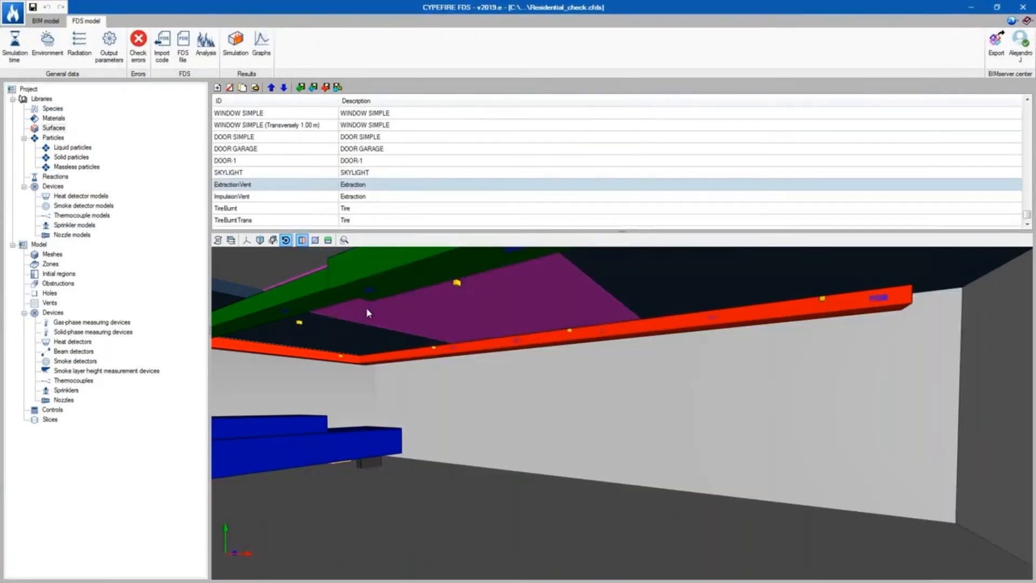
- Open the TireBurnt surface's pyrolysis properties and the custom ramp function table for its heat release
{"action": "left_click", "coordinate": [259, 208]}
{"action": "double_click", "coordinate": [257, 200]}
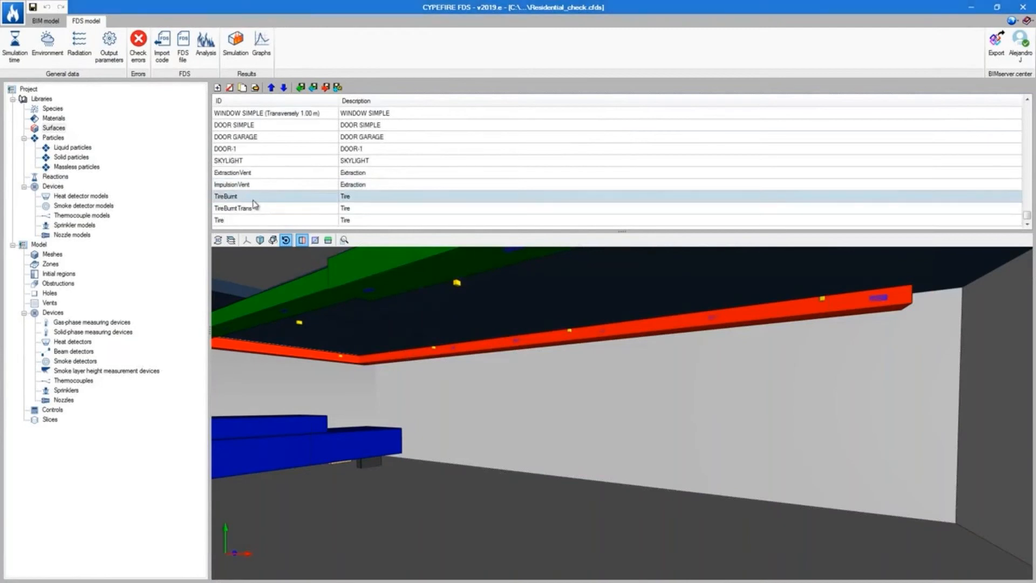
{"action": "left_click", "coordinate": [510, 196]}
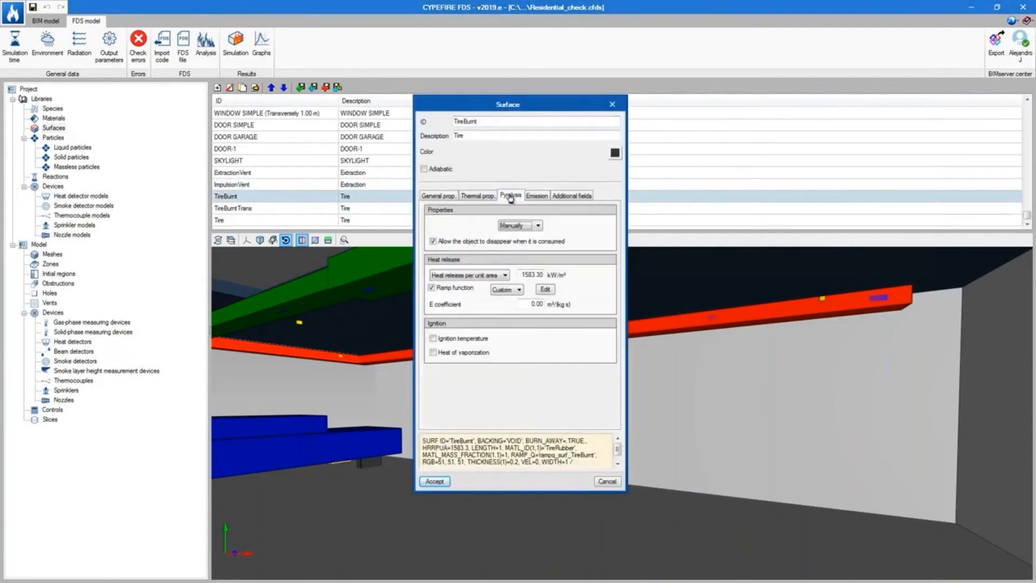
{"action": "left_click", "coordinate": [546, 289]}
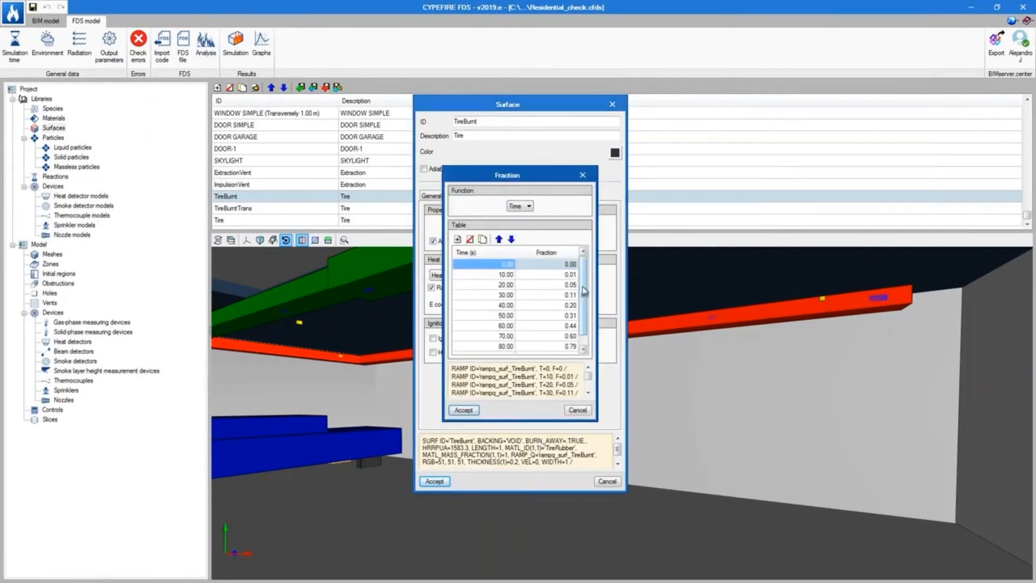
- Orbit the 3D view around the garage, its extraction and impulsion ducts and the vehicle obstruction
{"action": "scroll", "coordinate": [584, 295], "scroll_direction": "down", "scroll_amount": 1}
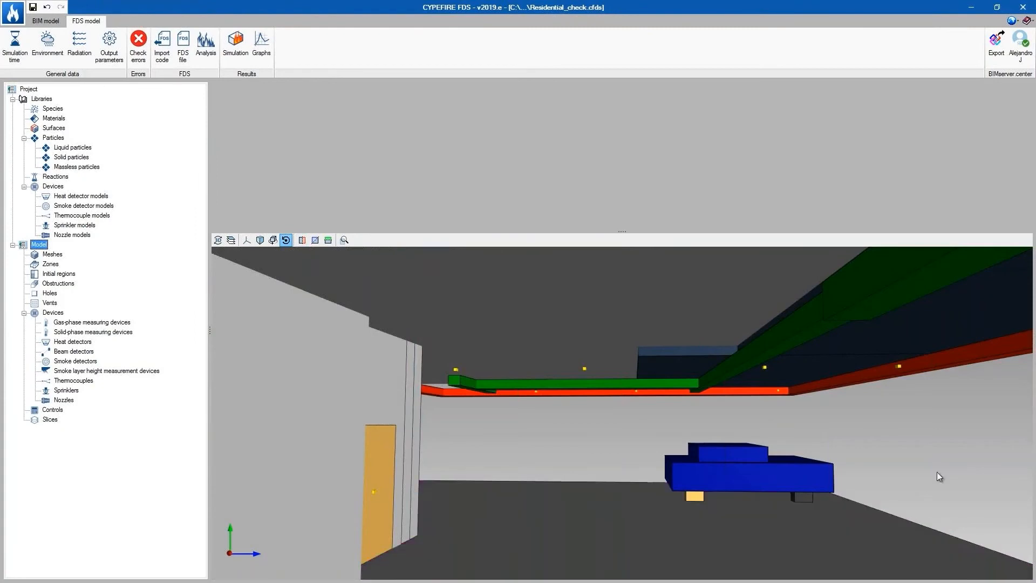
{"action": "left_click_drag", "start_coordinate": [937, 471], "coordinate": [645, 470]}
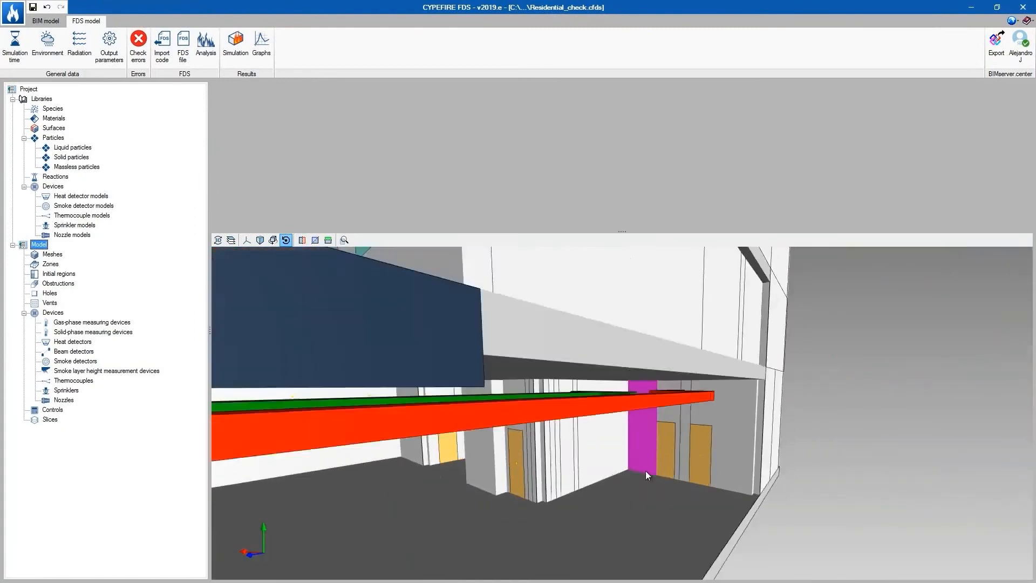
{"action": "scroll", "coordinate": [645, 471], "scroll_direction": "down", "scroll_amount": 3}
{"action": "middle_click_drag", "start_coordinate": [645, 471], "coordinate": [707, 406]}
- Play and rotate the smoke simulation results showing smoke spreading from the burning vehicle through the garage
{"action": "scroll", "coordinate": [688, 423], "scroll_direction": "down", "scroll_amount": 2}
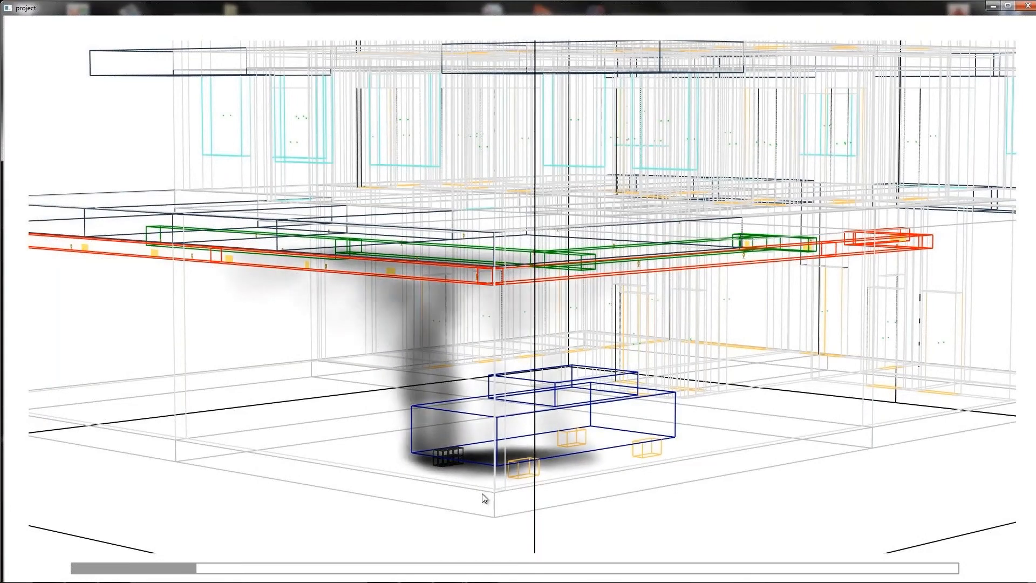
{"action": "left_click_drag", "start_coordinate": [482, 493], "coordinate": [530, 470]}
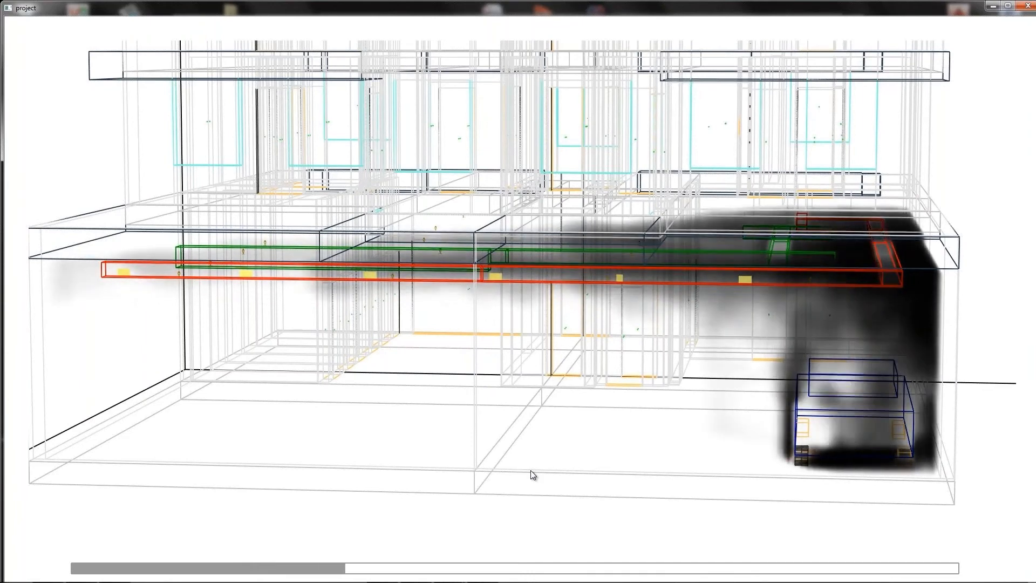
{"action": "left_click_drag", "start_coordinate": [529, 470], "coordinate": [611, 474]}
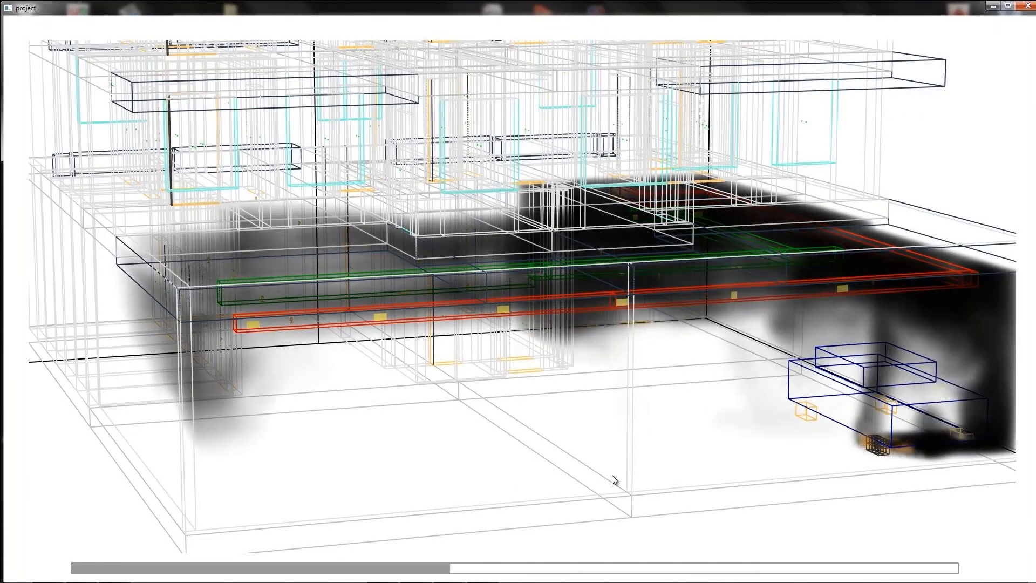
{"action": "mouse_move", "coordinate": [723, 562]}
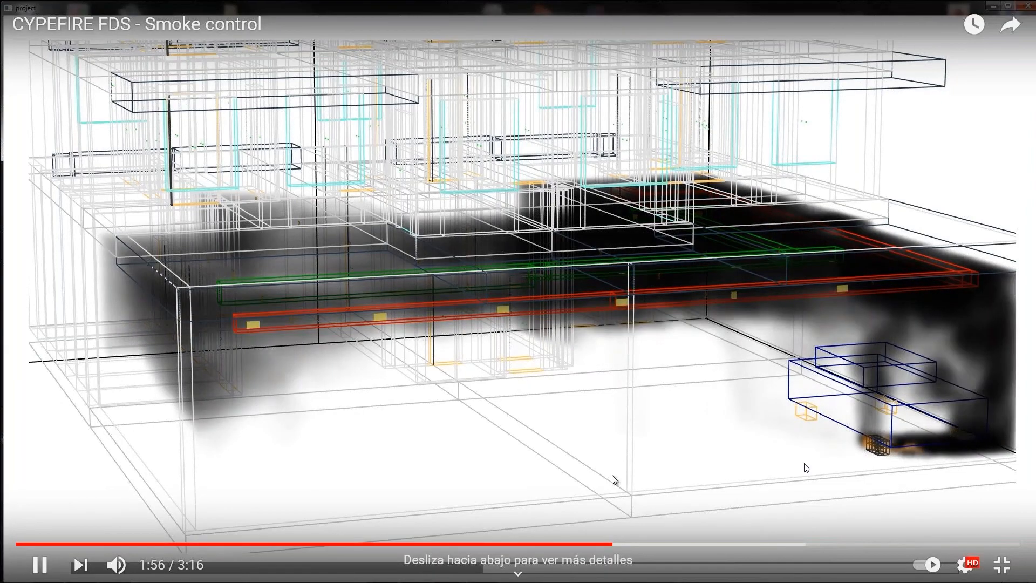
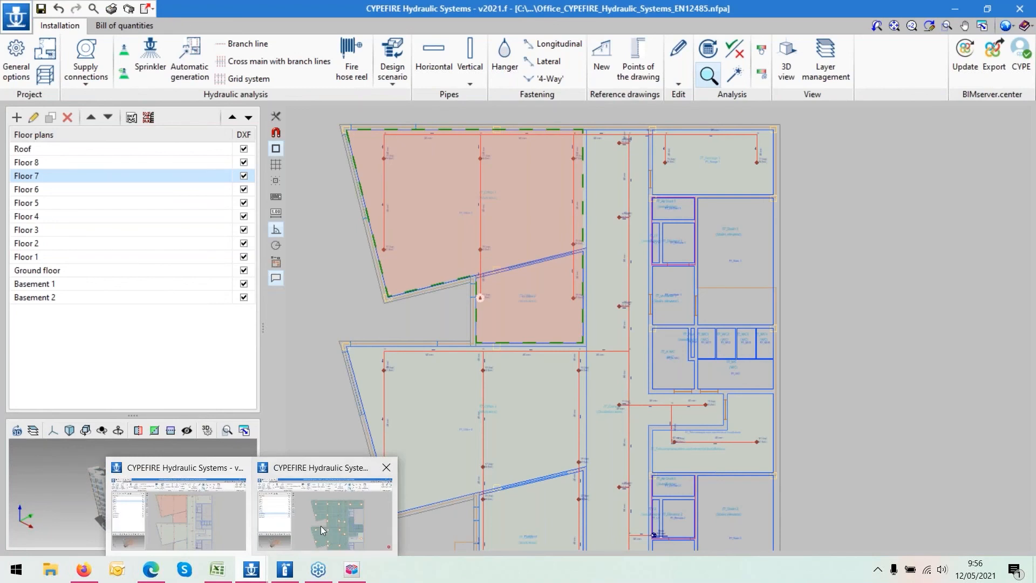
- Show the sprinkler checks on the CP52 Singapore ground floor and open the failing sprinkler's check report
{"action": "mouse_move", "coordinate": [534, 201]}
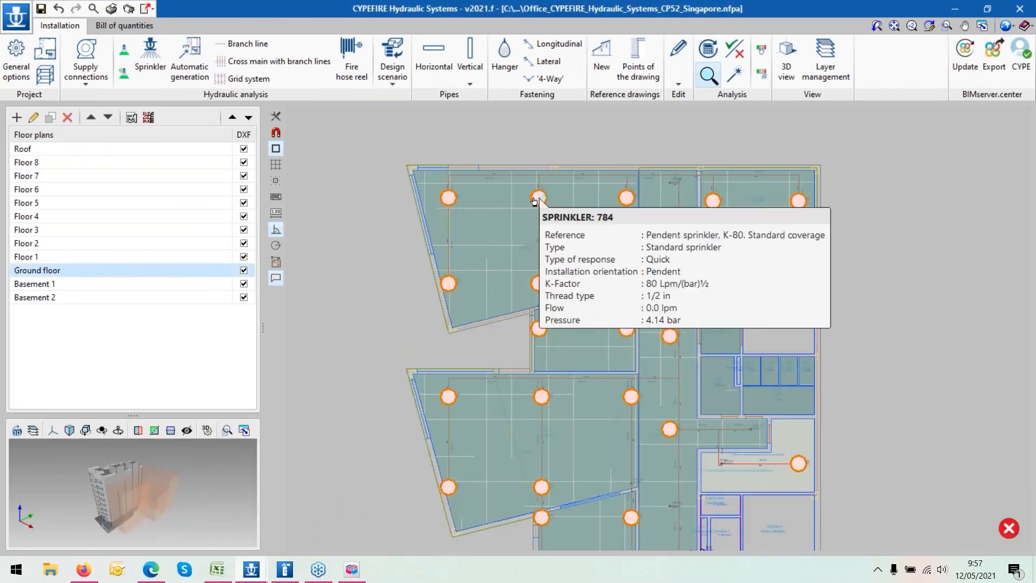
{"action": "left_click", "coordinate": [731, 49]}
{"action": "mouse_move", "coordinate": [449, 201]}
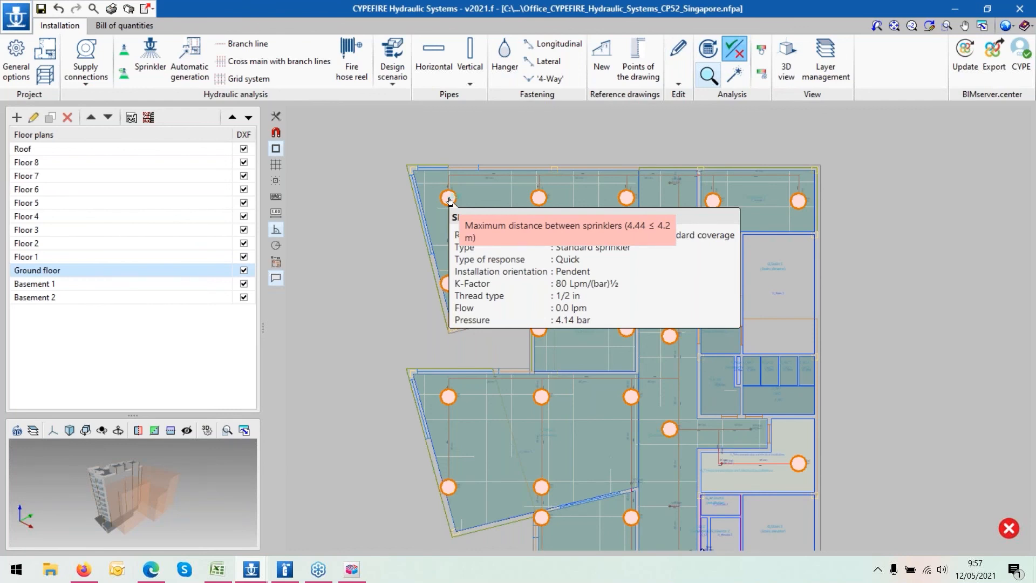
{"action": "left_click", "coordinate": [449, 200]}
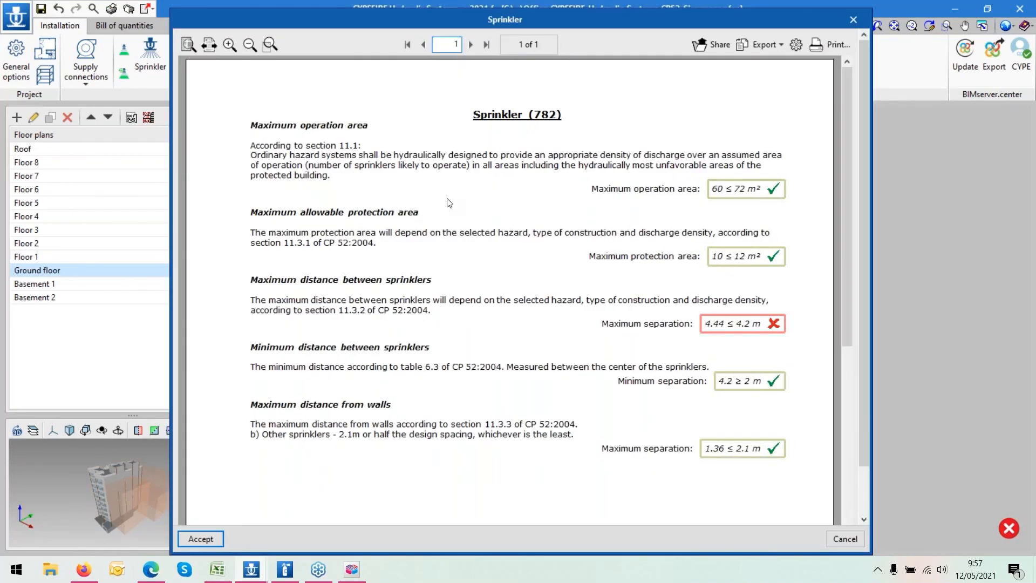
{"action": "scroll", "coordinate": [540, 216], "scroll_direction": "down", "scroll_amount": 3}
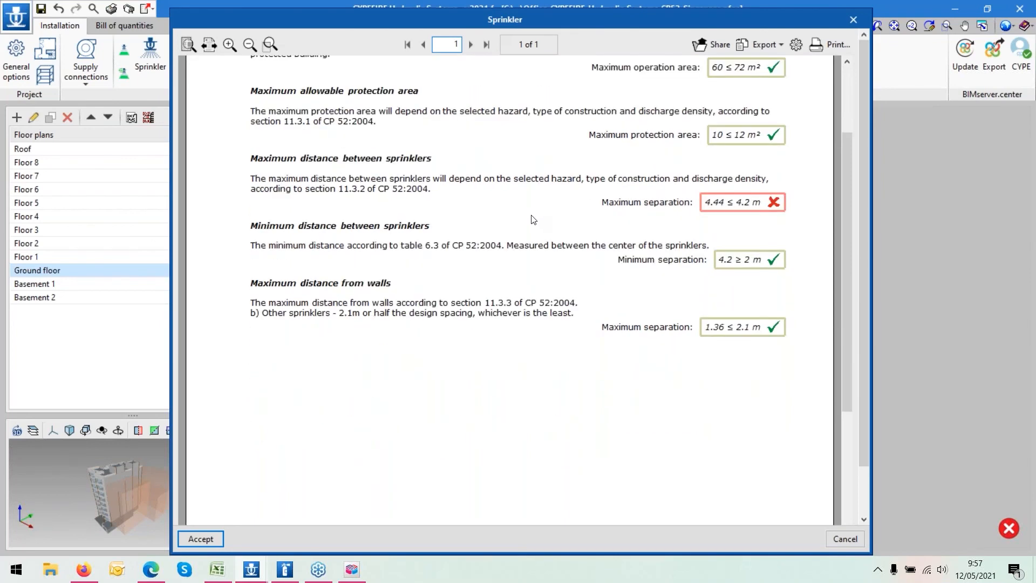
{"action": "scroll", "coordinate": [533, 219], "scroll_direction": "up", "scroll_amount": 3}
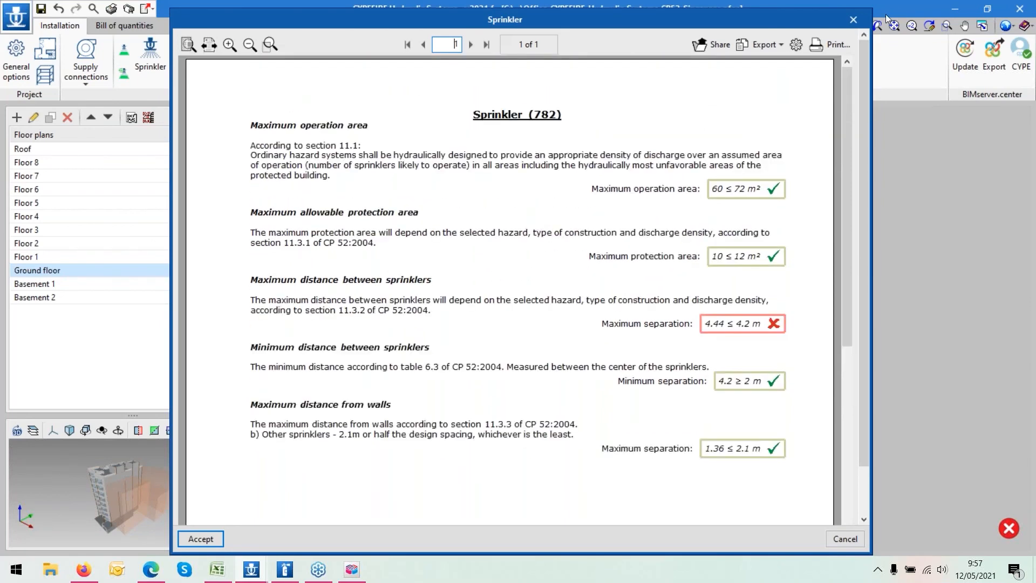
{"action": "left_click", "coordinate": [853, 20]}
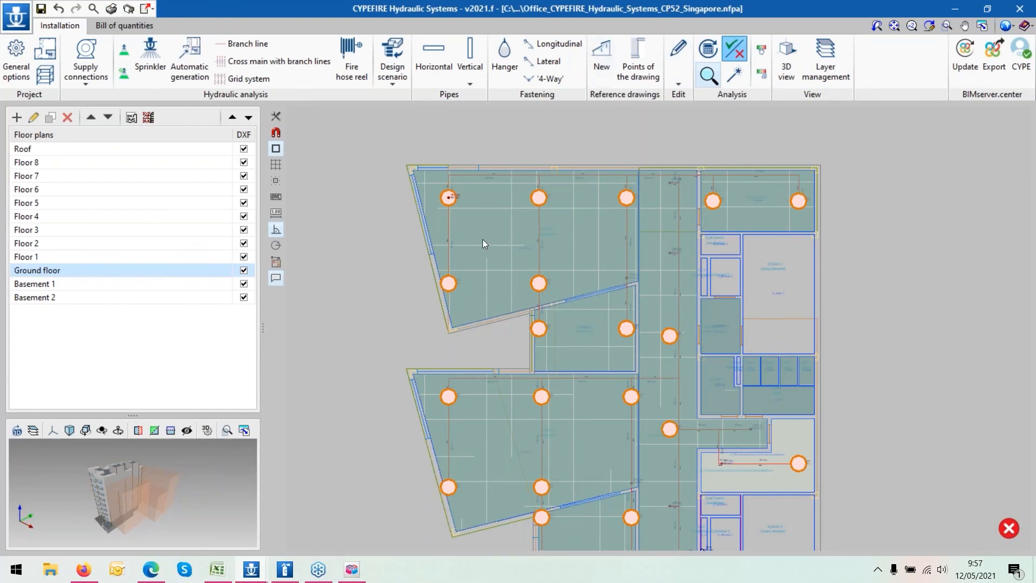
- Open the general options and review the Ordinary Hazard Group 1 design requirements and checks
{"action": "scroll", "coordinate": [483, 239], "scroll_direction": "up", "scroll_amount": 2}
{"action": "left_click", "coordinate": [17, 68]}
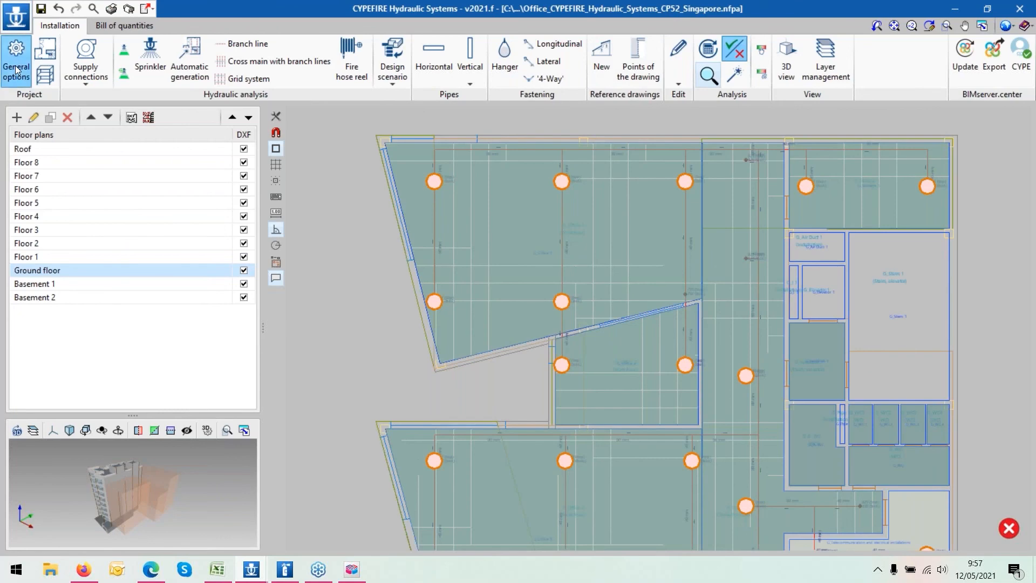
{"action": "left_click", "coordinate": [431, 168]}
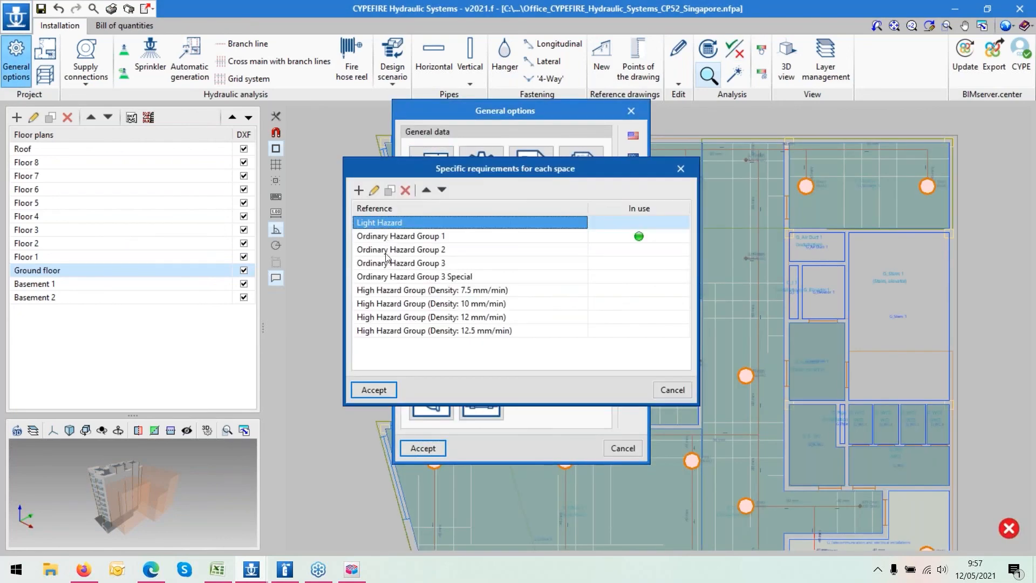
{"action": "left_click", "coordinate": [389, 237]}
{"action": "left_click", "coordinate": [374, 189]}
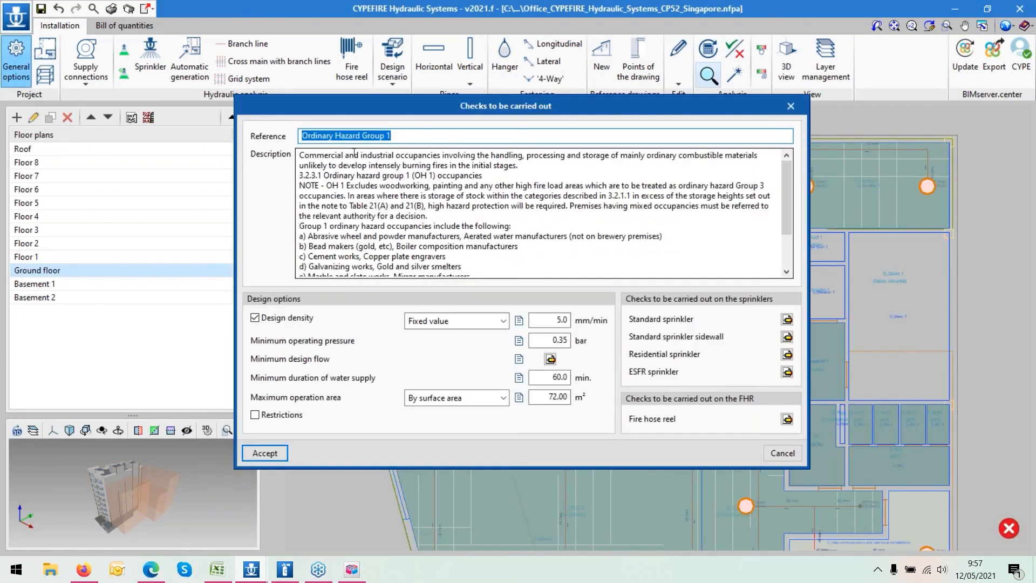
{"action": "scroll", "coordinate": [382, 206], "scroll_direction": "down", "scroll_amount": 2}
{"action": "scroll", "coordinate": [383, 206], "scroll_direction": "up", "scroll_amount": 2}
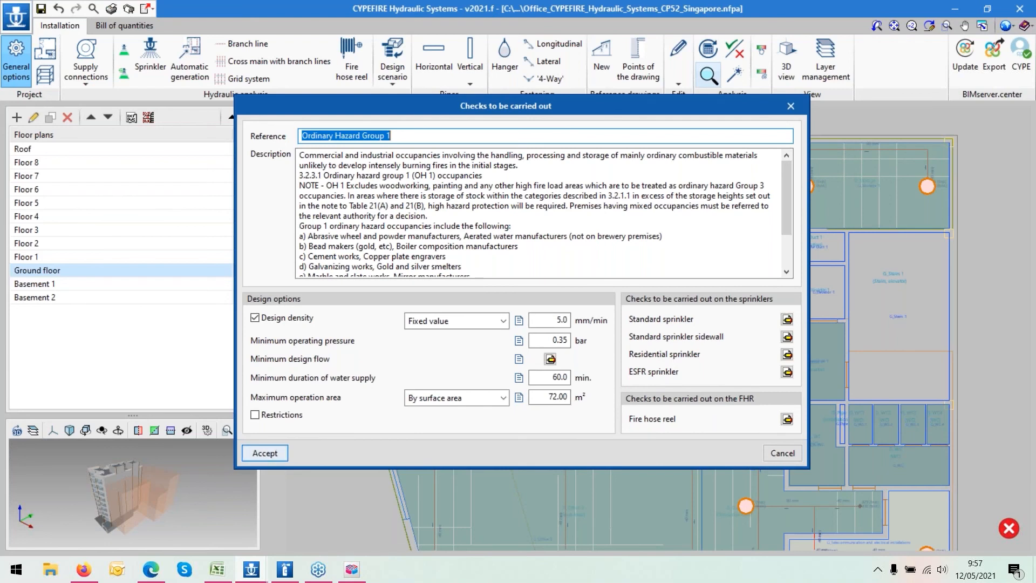
{"action": "left_click_drag", "start_coordinate": [532, 111], "coordinate": [570, 89]}
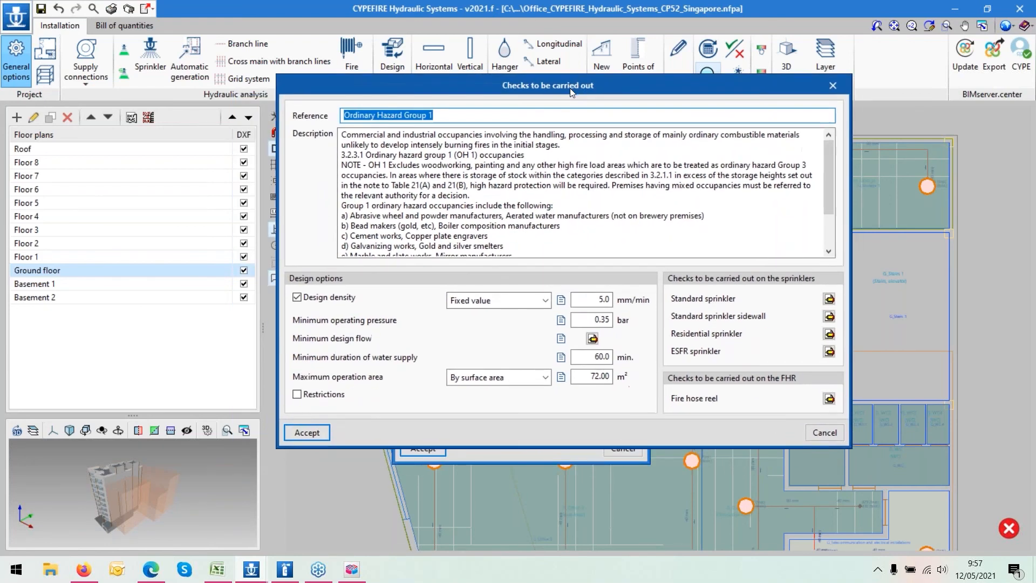
{"action": "left_click", "coordinate": [307, 432]}
{"action": "left_click", "coordinate": [373, 389]}
{"action": "left_click", "coordinate": [423, 447]}
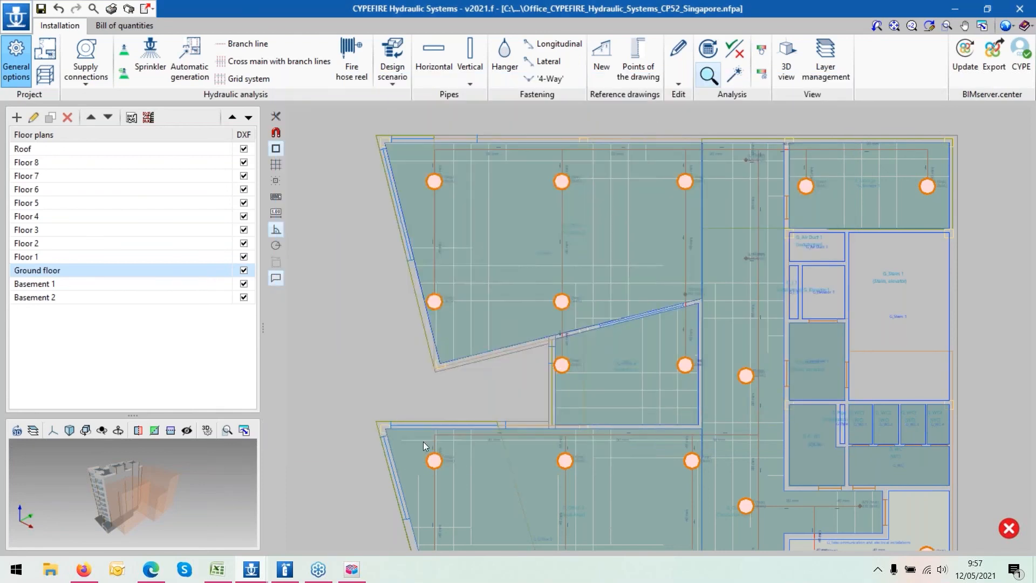
- Open sprinkler 788's properties and consult its full check report and export formats
{"action": "mouse_move", "coordinate": [436, 305]}
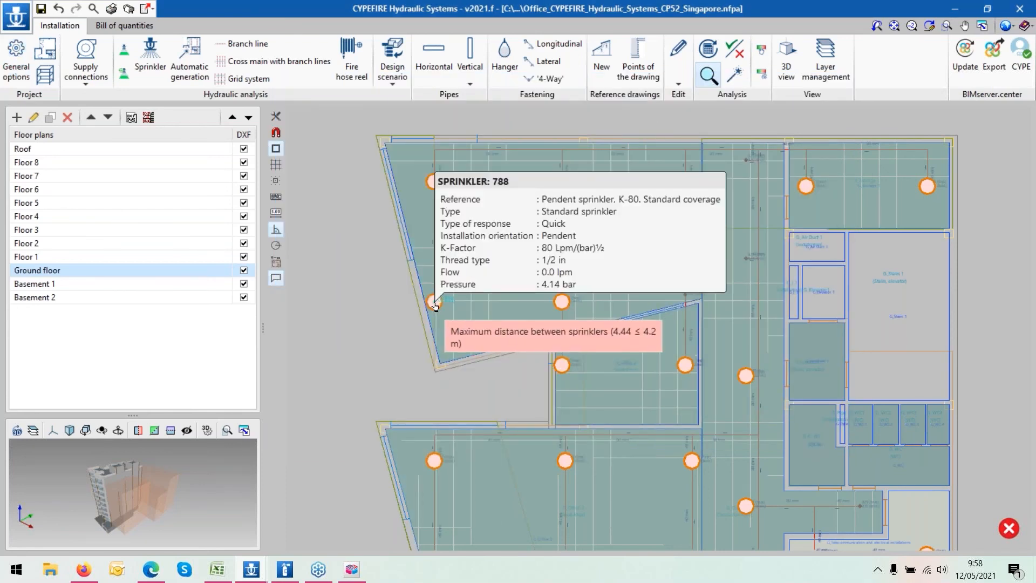
{"action": "double_click", "coordinate": [435, 303]}
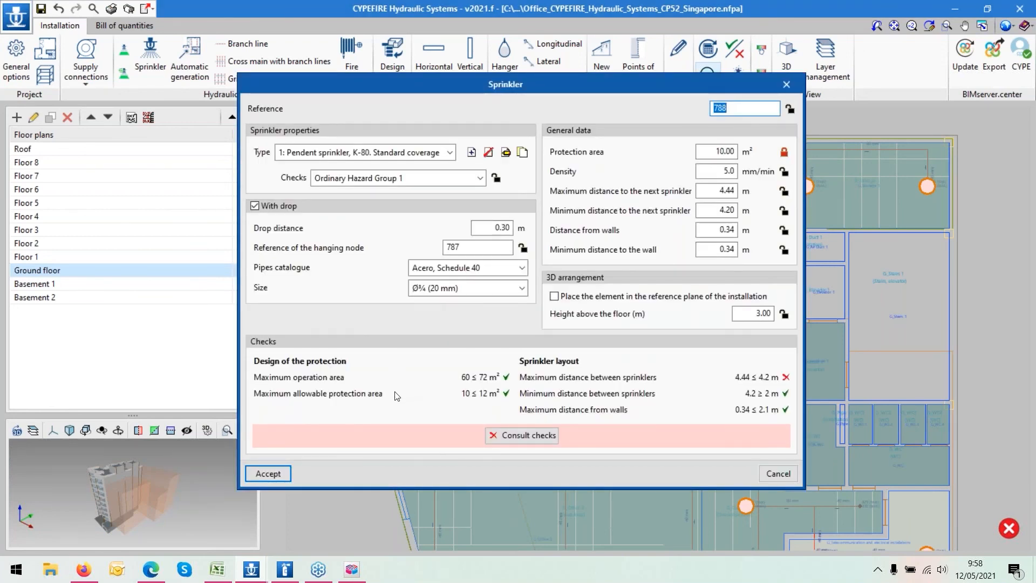
{"action": "left_click", "coordinate": [537, 436]}
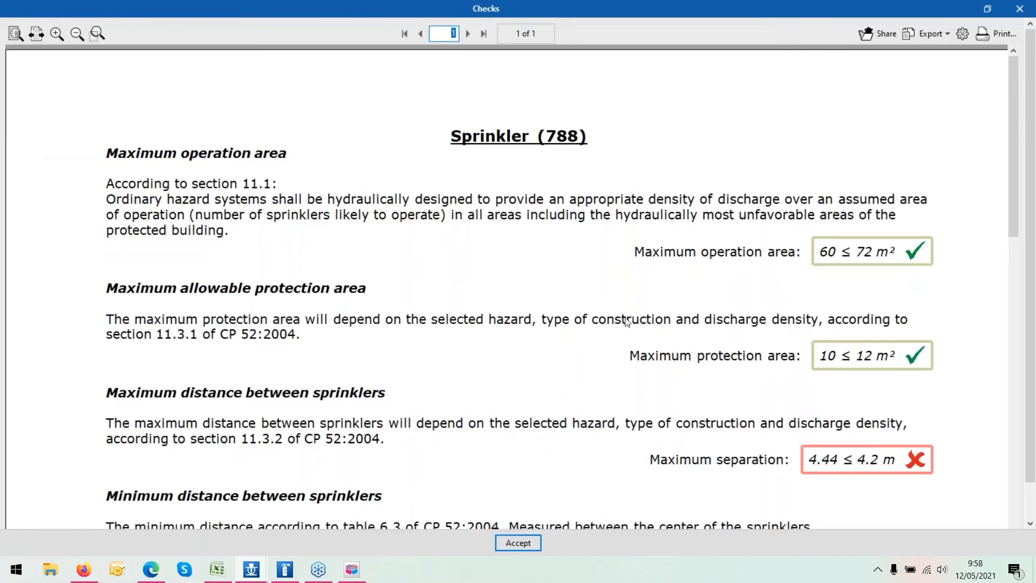
{"action": "scroll", "coordinate": [635, 317], "scroll_direction": "down", "scroll_amount": 3}
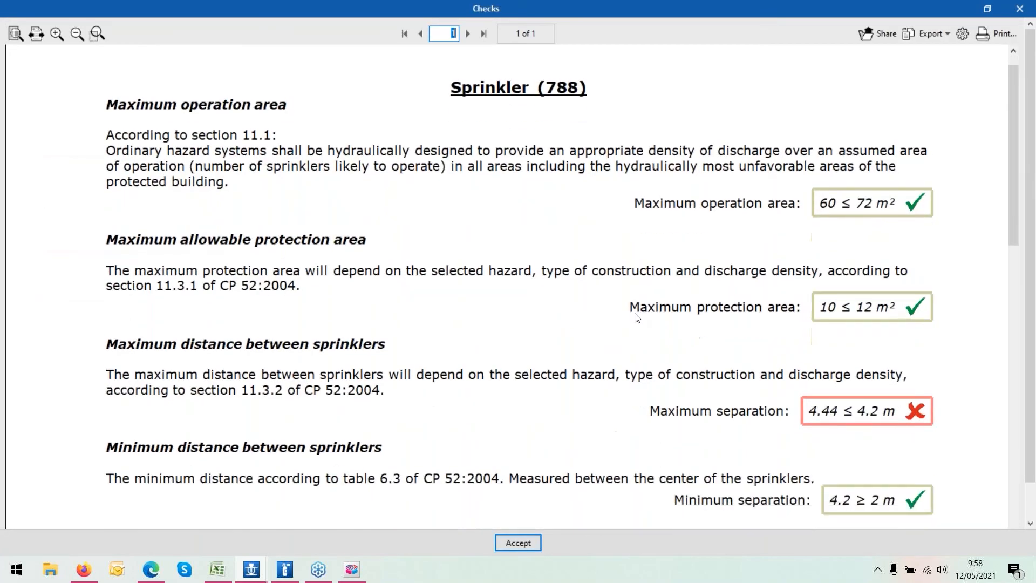
{"action": "scroll", "coordinate": [637, 316], "scroll_direction": "down", "scroll_amount": 3}
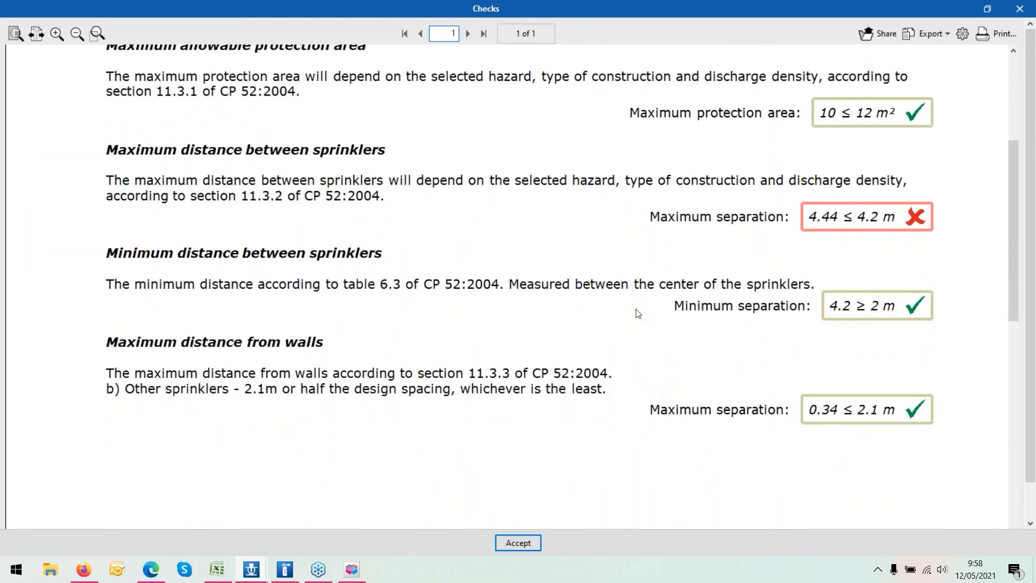
{"action": "scroll", "coordinate": [638, 313], "scroll_direction": "up", "scroll_amount": 1}
{"action": "scroll", "coordinate": [638, 312], "scroll_direction": "up", "scroll_amount": 5}
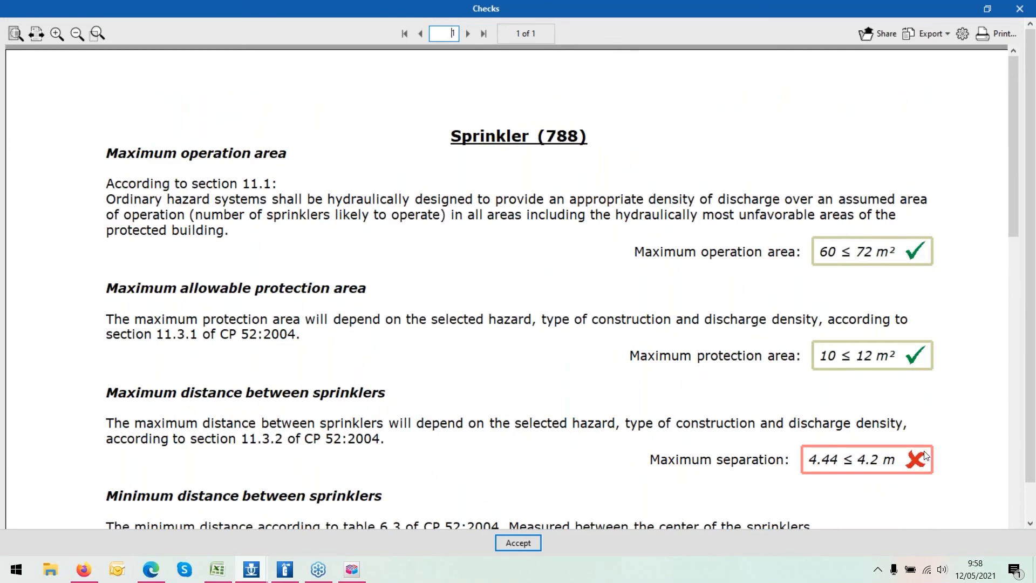
{"action": "scroll", "coordinate": [924, 456], "scroll_direction": "down", "scroll_amount": 2}
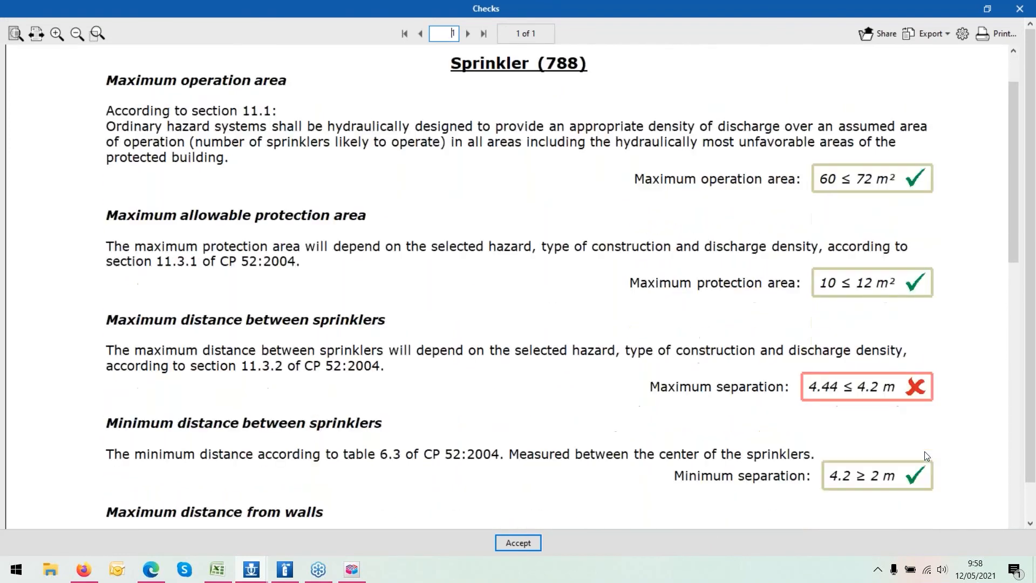
{"action": "scroll", "coordinate": [925, 456], "scroll_direction": "down", "scroll_amount": 3}
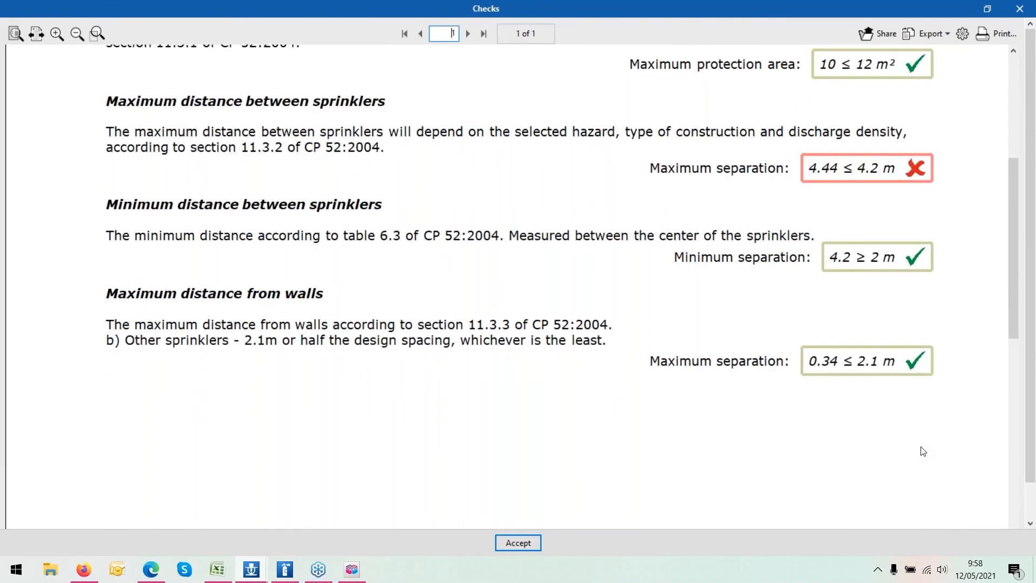
{"action": "scroll", "coordinate": [923, 451], "scroll_direction": "up", "scroll_amount": 5}
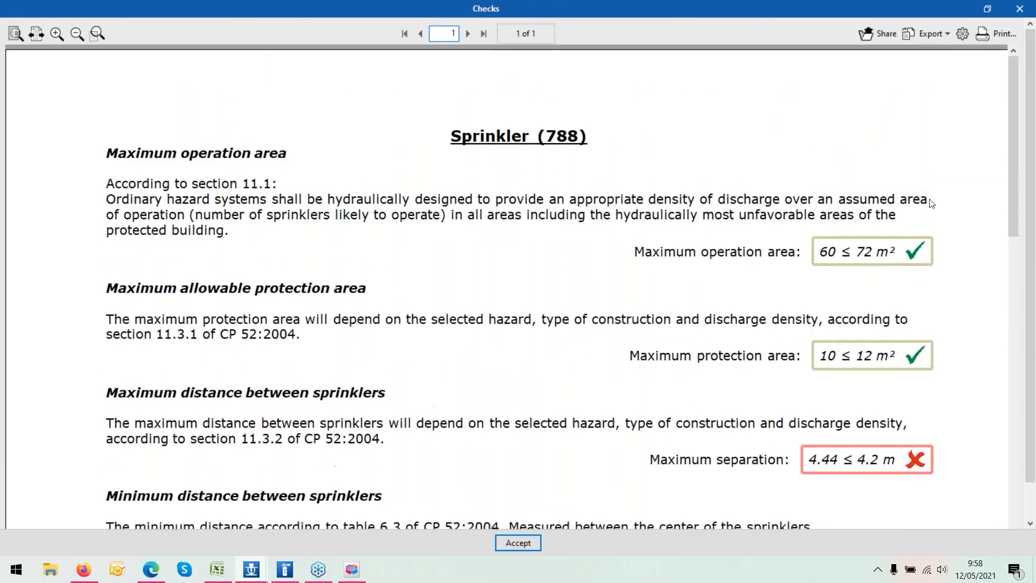
{"action": "left_click", "coordinate": [924, 35]}
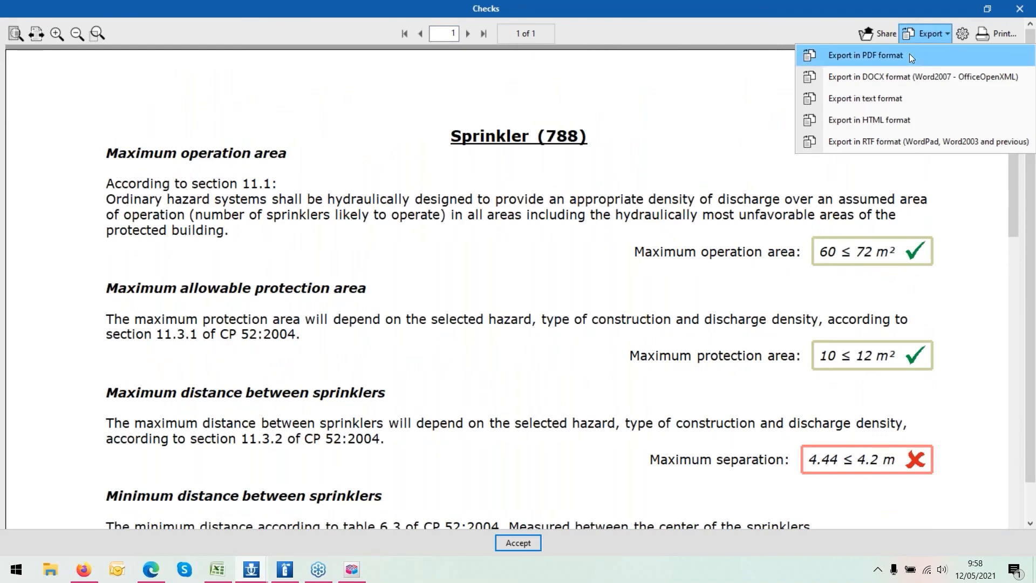
{"action": "left_click", "coordinate": [744, 210]}
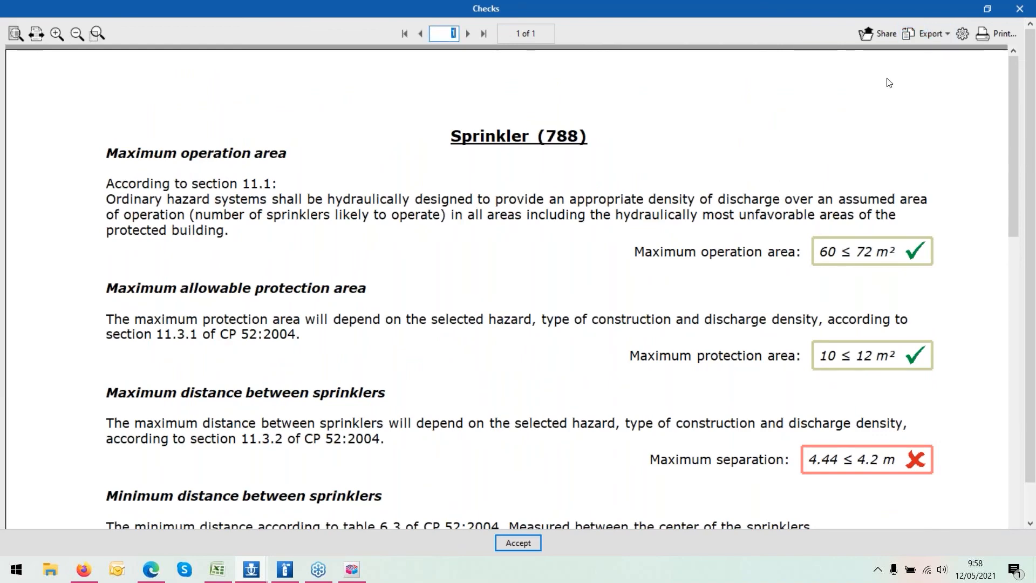
{"action": "left_click", "coordinate": [1019, 9]}
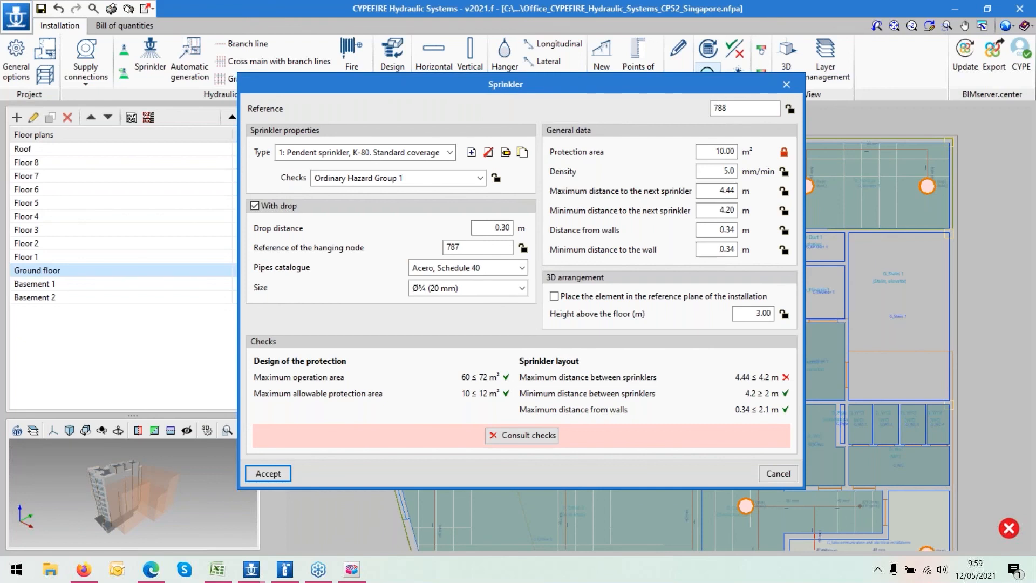
- Switch to the web browser and search the BIMserver.center Store for cypefire
{"action": "left_click", "coordinate": [153, 573]}
{"action": "left_click", "coordinate": [84, 569]}
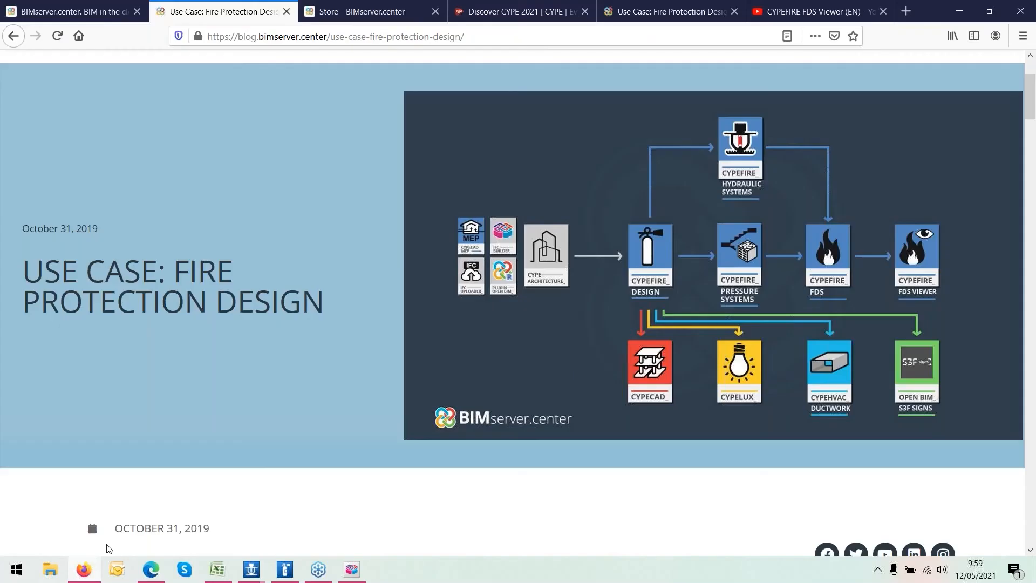
{"action": "left_click", "coordinate": [71, 13]}
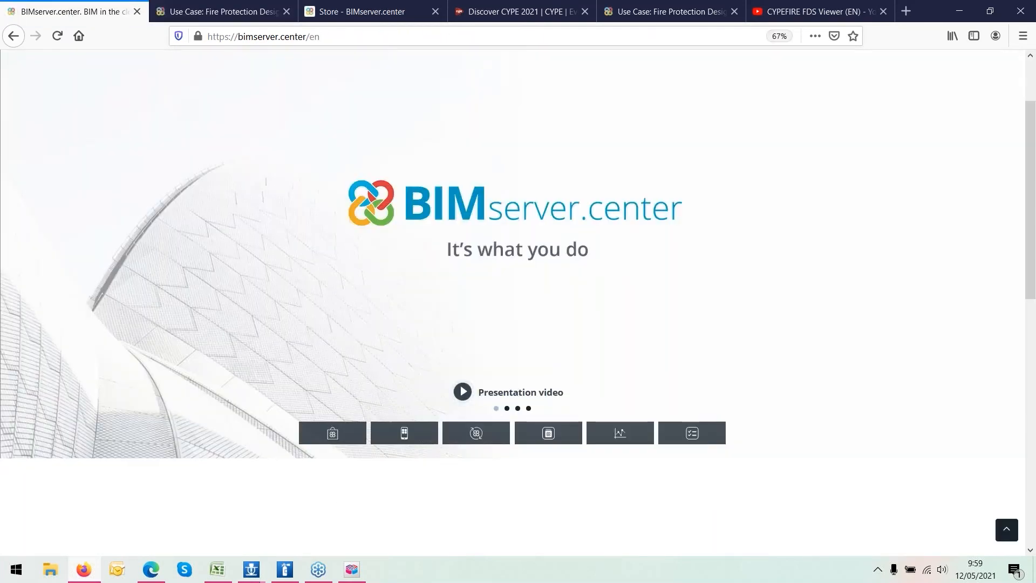
{"action": "left_click", "coordinate": [333, 435]}
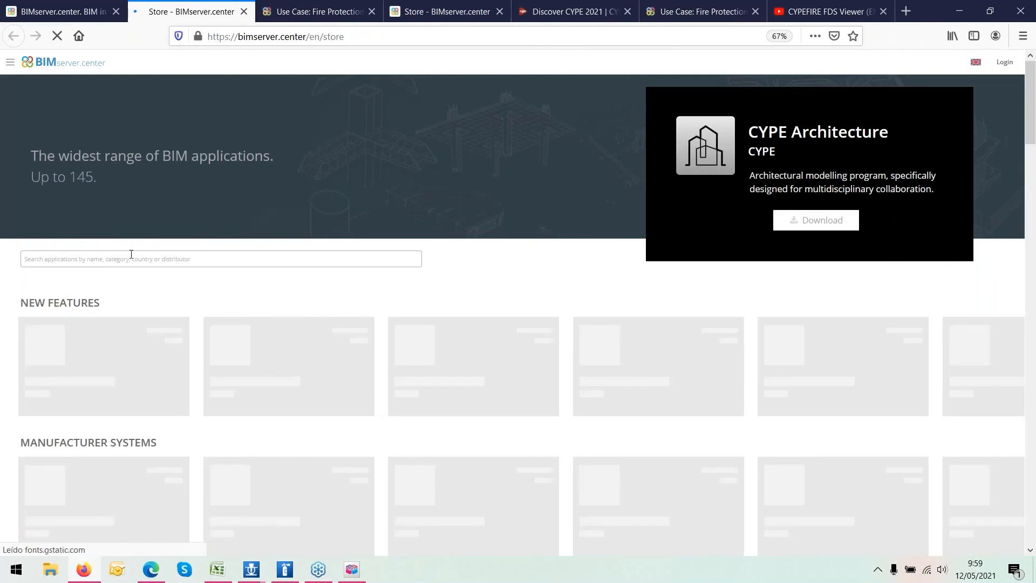
{"action": "left_click", "coordinate": [130, 254]}
{"action": "type", "text": "cypefire"}
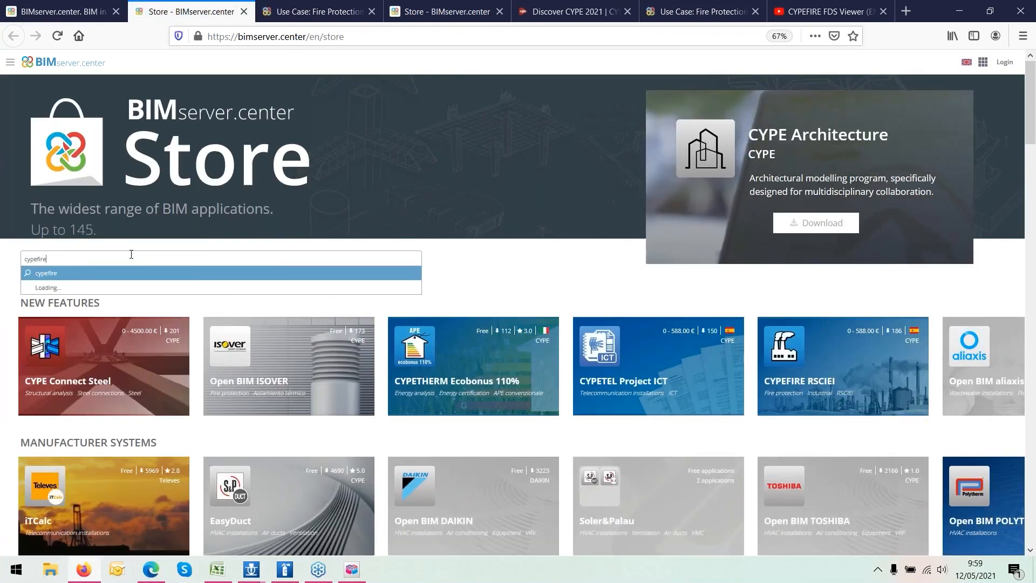
{"action": "key", "text": "Return"}
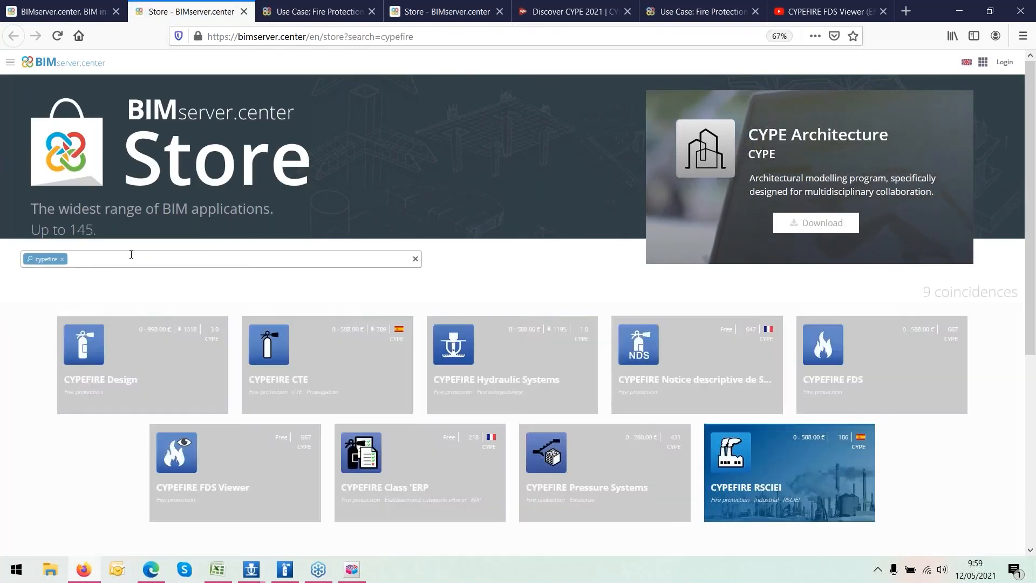
- Open the CYPEFIRE Hydraulic Systems store page and review its information and contact details
{"action": "scroll", "coordinate": [133, 328], "scroll_direction": "down", "scroll_amount": 1}
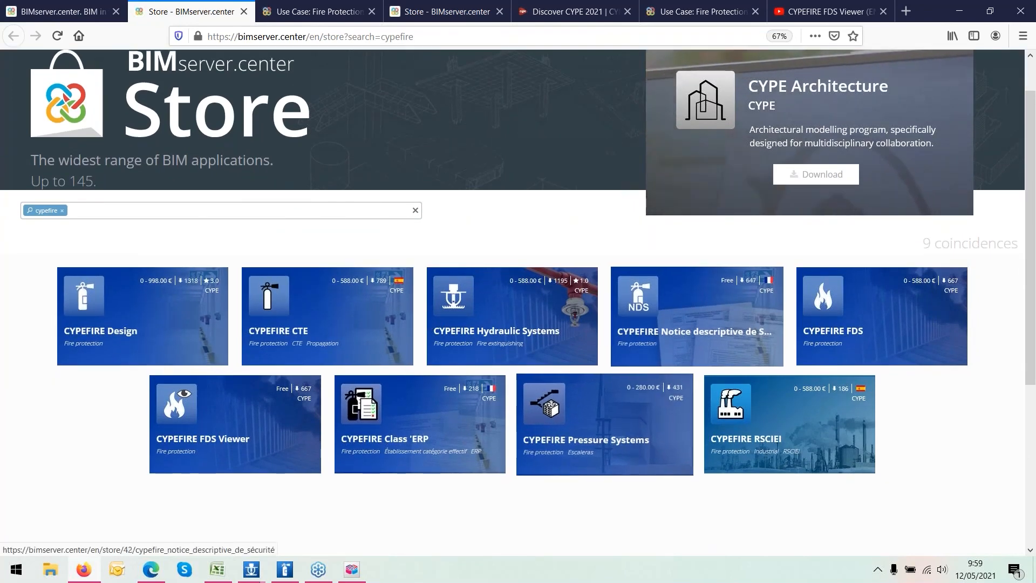
{"action": "left_click", "coordinate": [539, 331]}
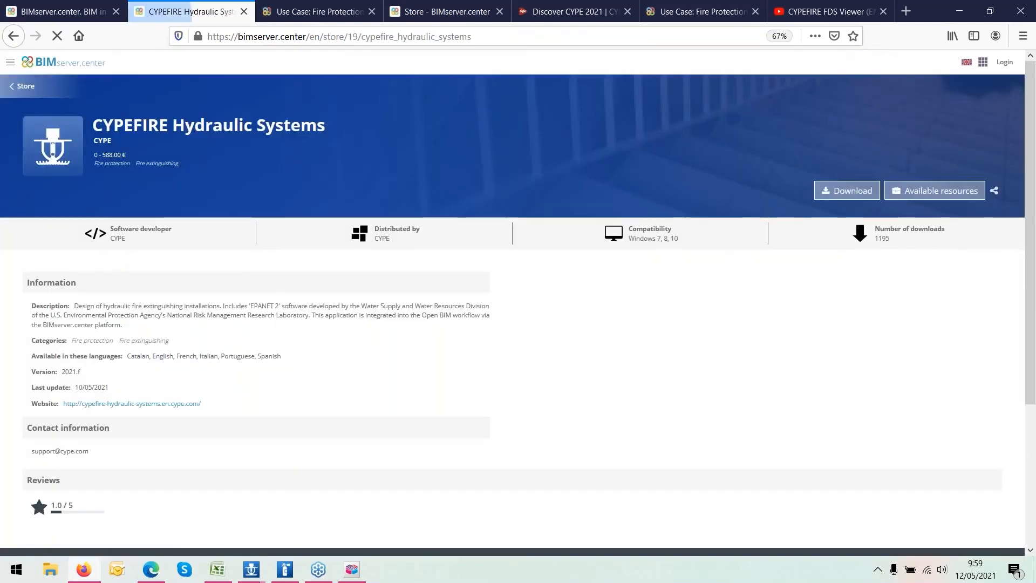
{"action": "left_click_drag", "start_coordinate": [31, 451], "coordinate": [90, 451]}
{"action": "left_click", "coordinate": [36, 448]}
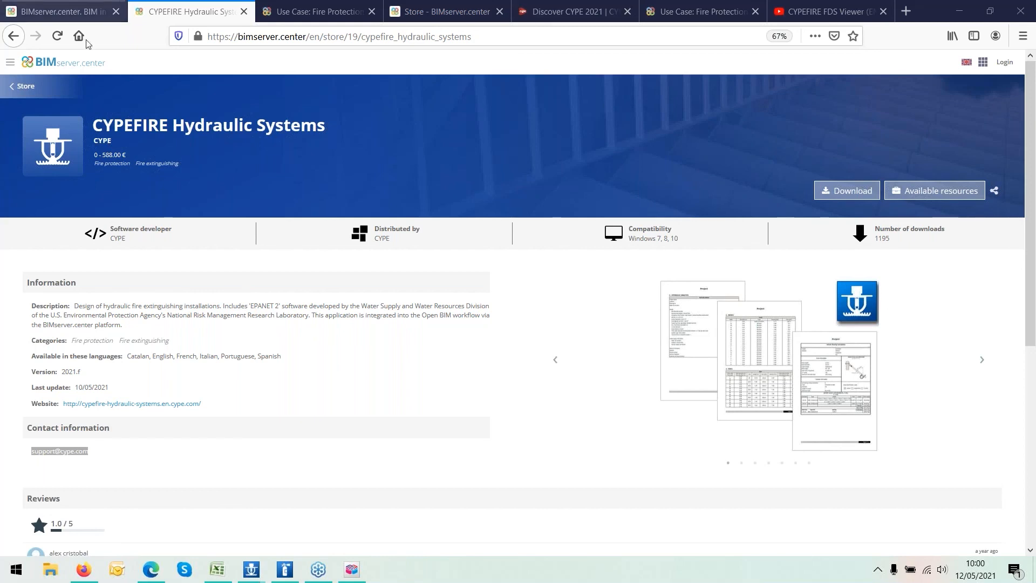
{"action": "left_click", "coordinate": [308, 16]}
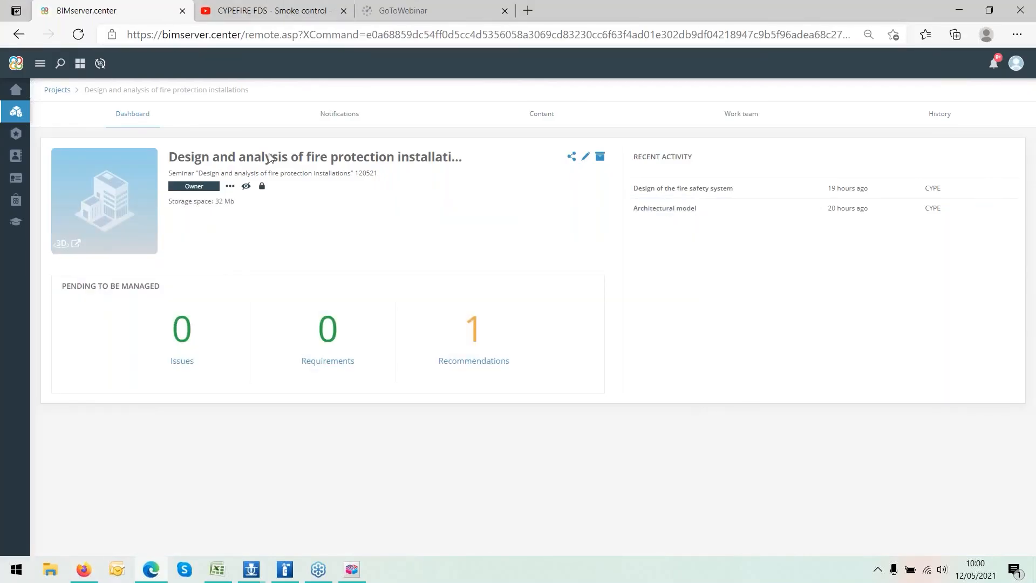
{"action": "left_click", "coordinate": [81, 579]}
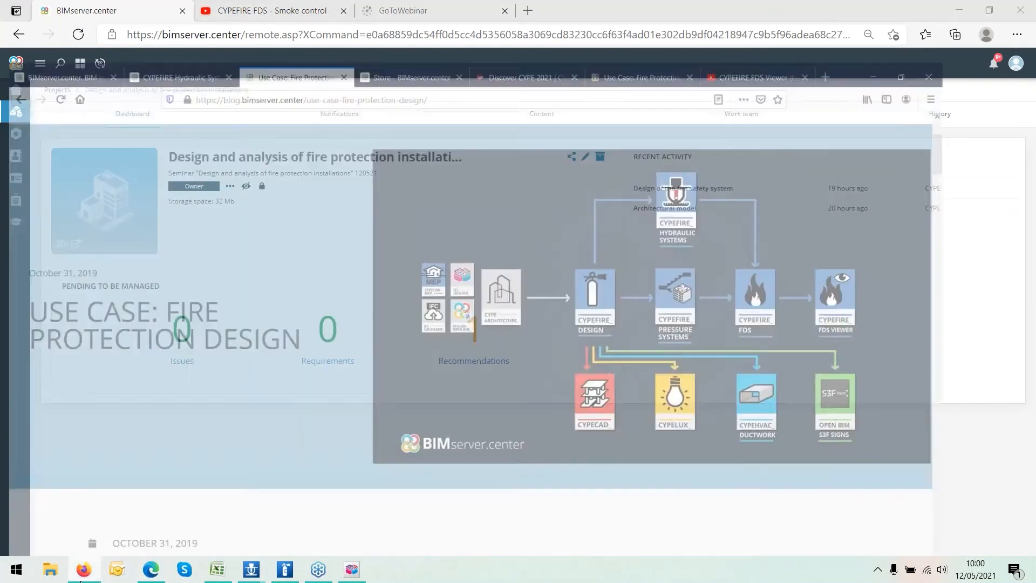
{"action": "left_click", "coordinate": [61, 20]}
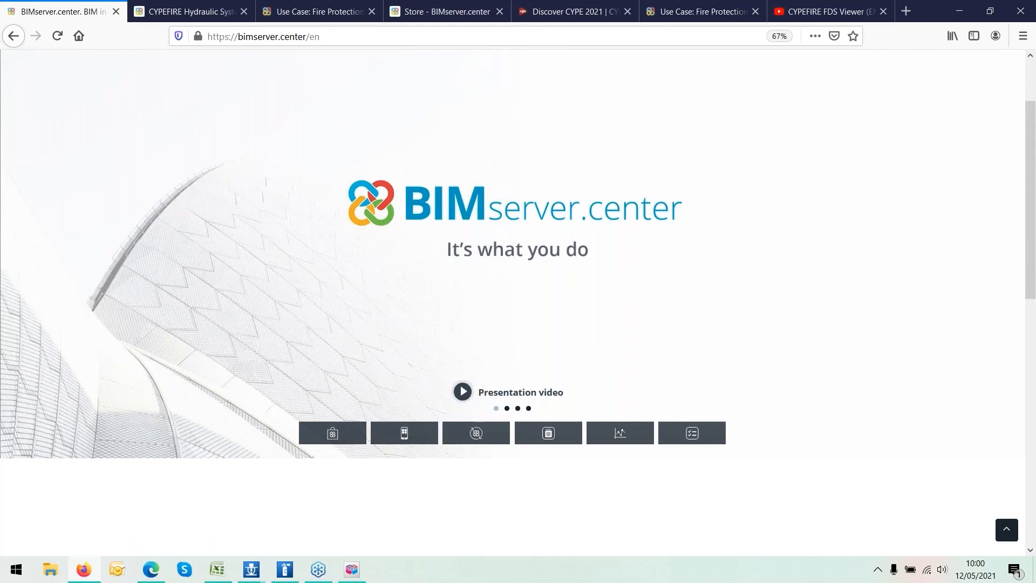
- Return to the cypefire store search results, then open the Discover CYPE 2021 webinar page in a new tab
{"action": "left_click", "coordinate": [198, 13]}
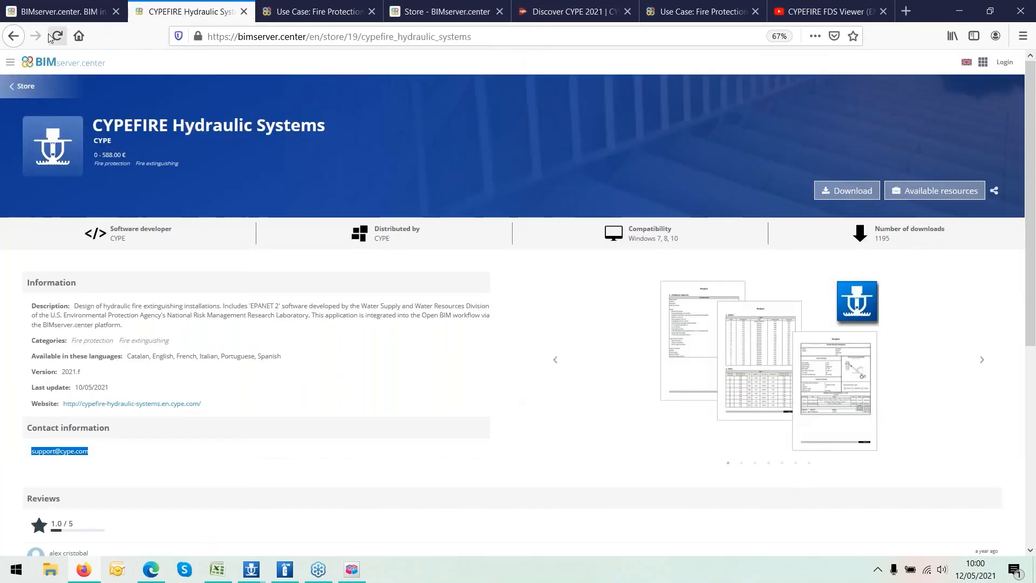
{"action": "key", "text": "alt+Left"}
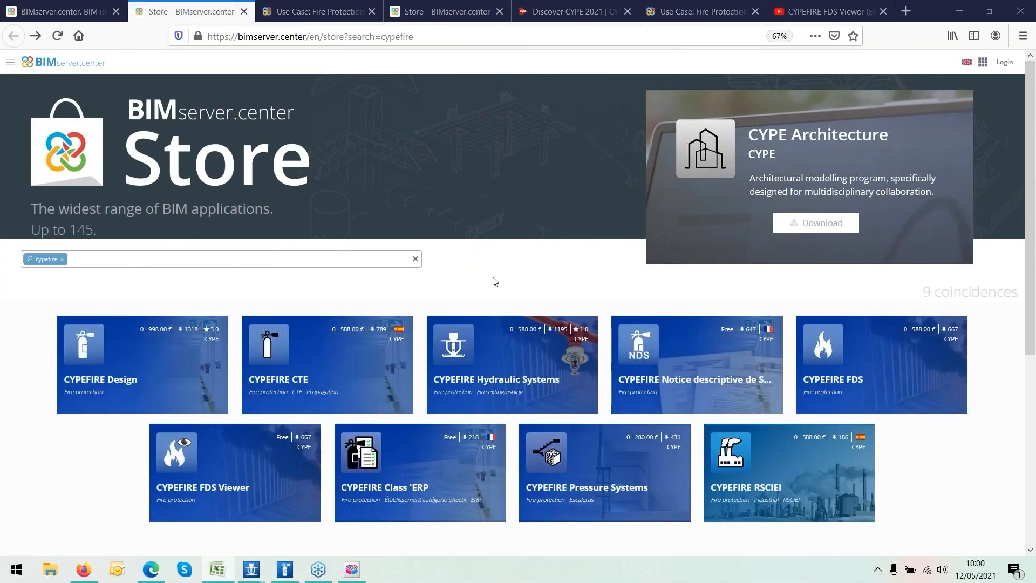
{"action": "left_click", "coordinate": [905, 12]}
{"action": "type", "text": "https://events.cype.com/en/lp/discover-cype-2021/"}
{"action": "key", "text": "Return"}
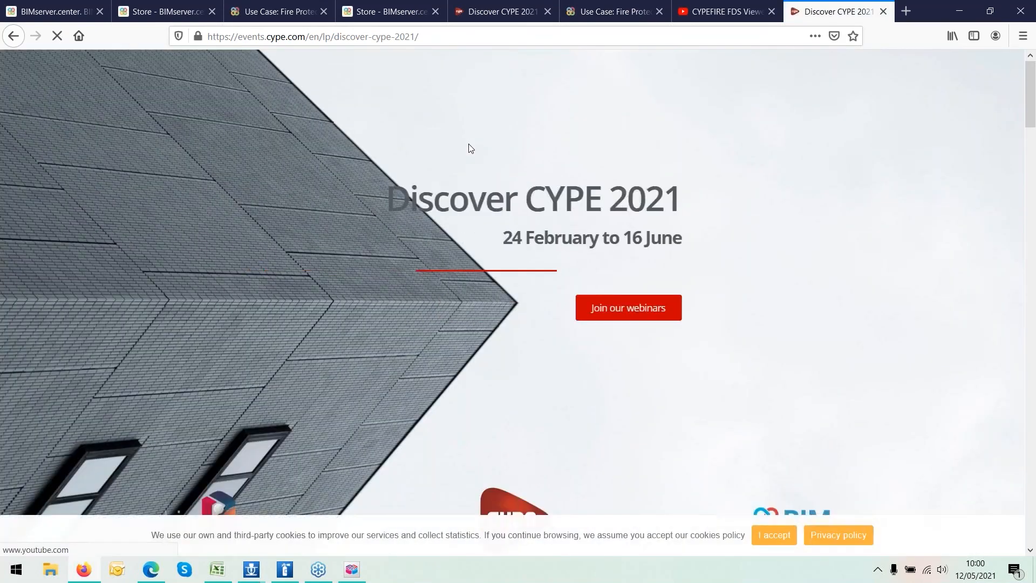
- Scroll through the May webinar program and highlight the normal and emergency lighting installations session title
{"action": "scroll", "coordinate": [642, 239], "scroll_direction": "down", "scroll_amount": 8}
{"action": "scroll", "coordinate": [643, 240], "scroll_direction": "down", "scroll_amount": 10}
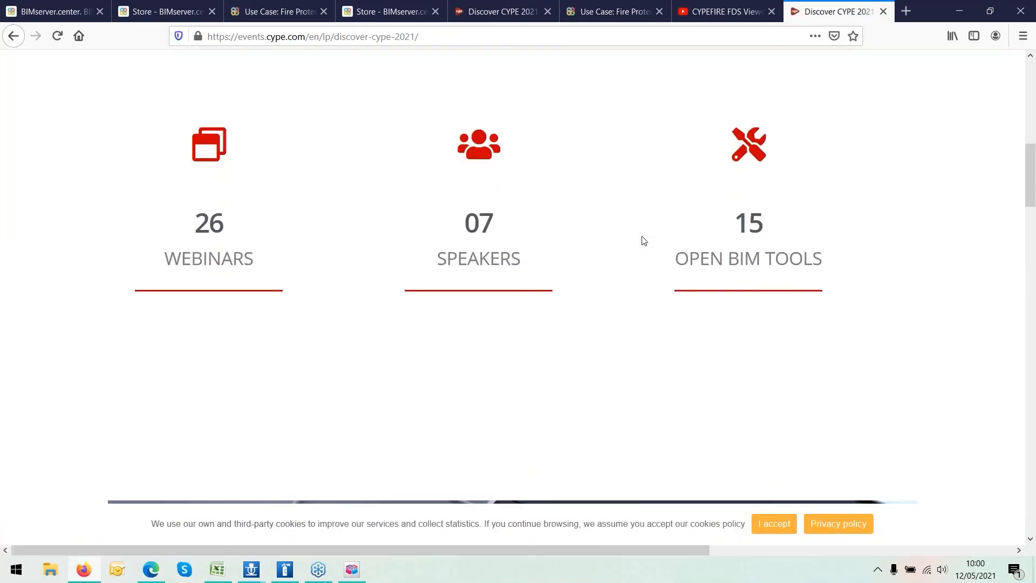
{"action": "scroll", "coordinate": [640, 239], "scroll_direction": "down", "scroll_amount": 11}
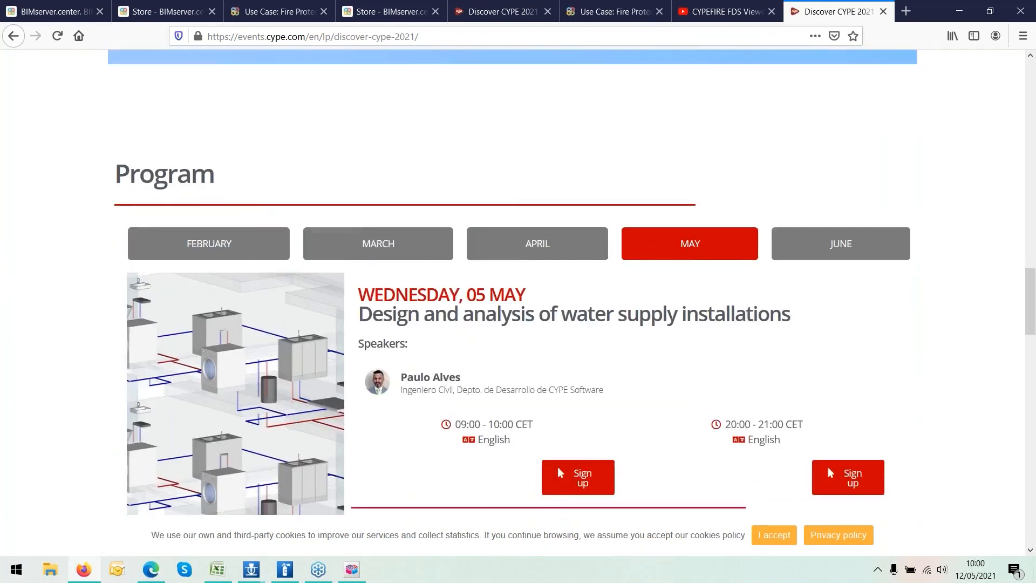
{"action": "scroll", "coordinate": [640, 239], "scroll_direction": "down", "scroll_amount": 1}
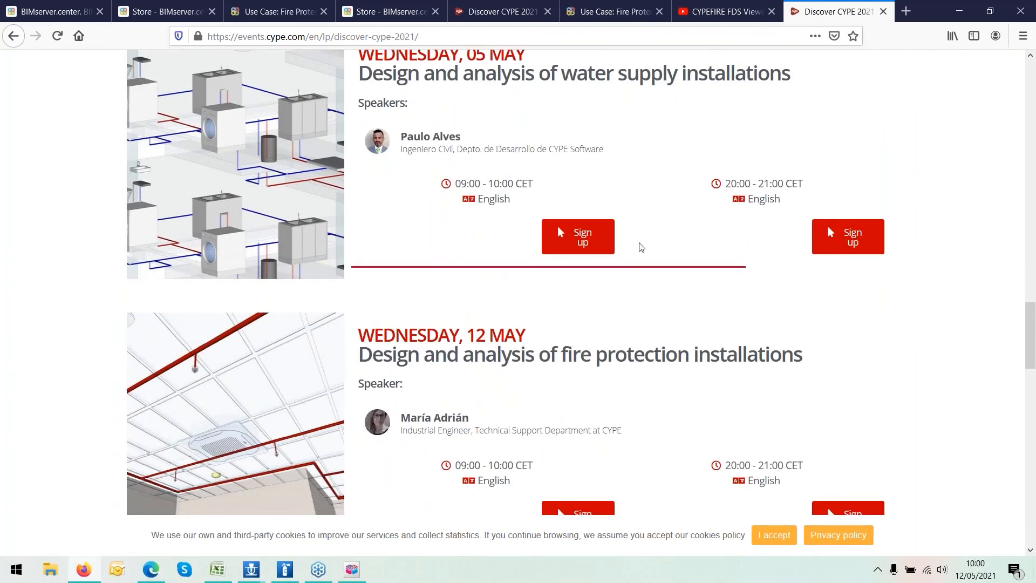
{"action": "scroll", "coordinate": [641, 249], "scroll_direction": "down", "scroll_amount": 10}
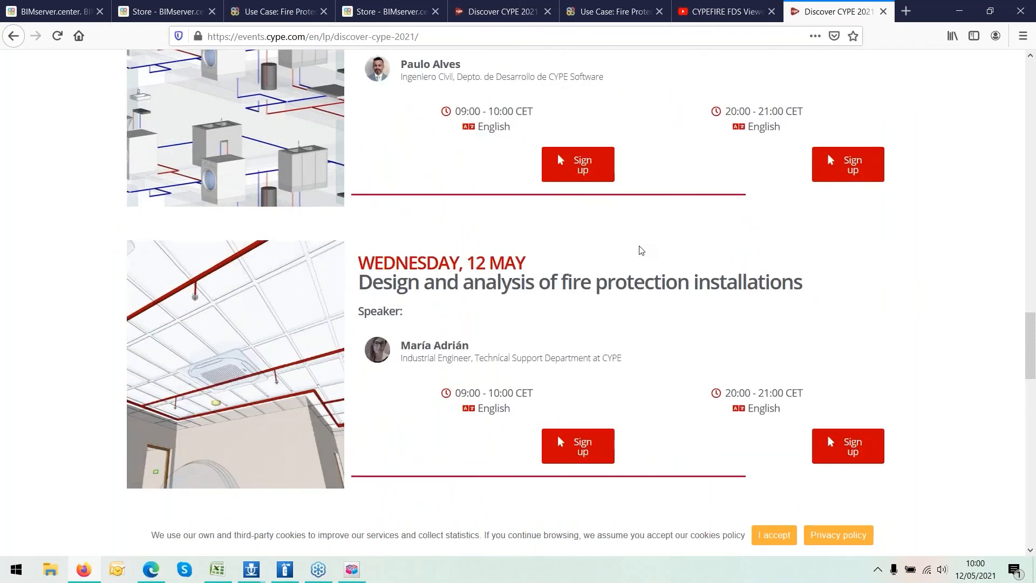
{"action": "scroll", "coordinate": [641, 249], "scroll_direction": "down", "scroll_amount": 2}
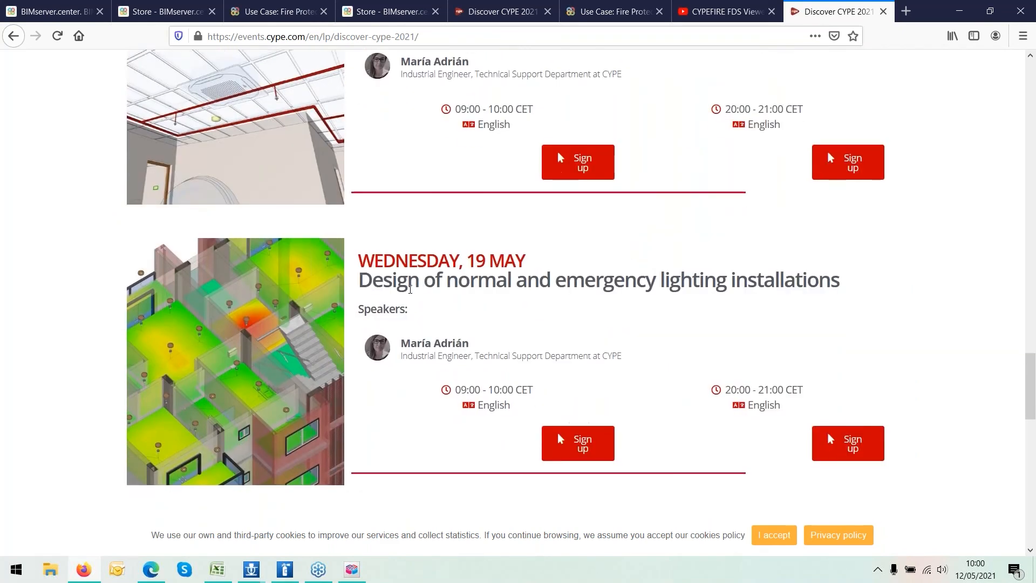
{"action": "left_click_drag", "start_coordinate": [363, 283], "coordinate": [866, 293]}
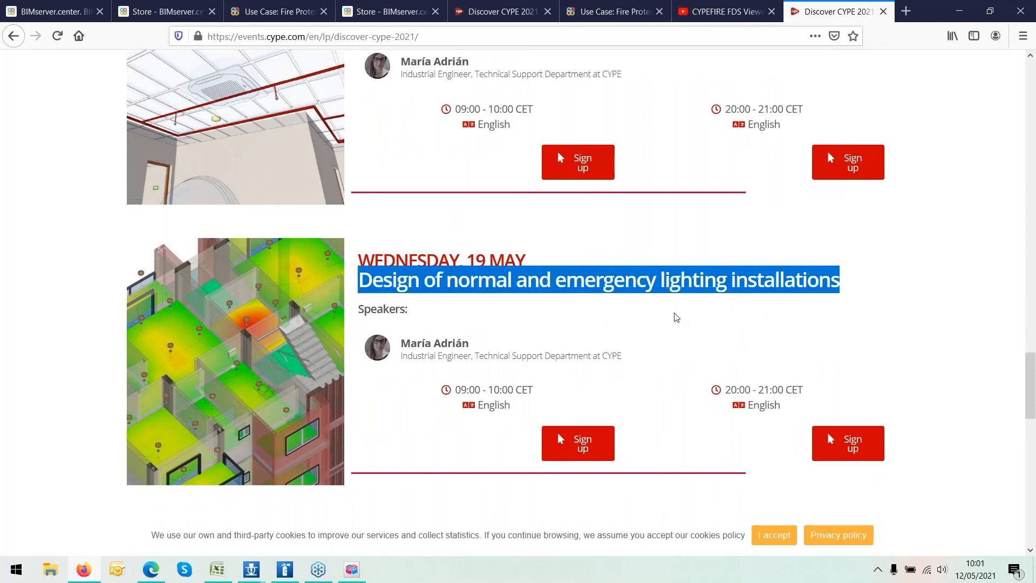
{"action": "scroll", "coordinate": [676, 317], "scroll_direction": "down", "scroll_amount": 2}
{"action": "scroll", "coordinate": [696, 283], "scroll_direction": "up", "scroll_amount": 2}
- Switch to the Use Case: Fire Protection Design blog page showing the BIMserver.center workflow diagram
{"action": "left_click", "coordinate": [614, 21]}
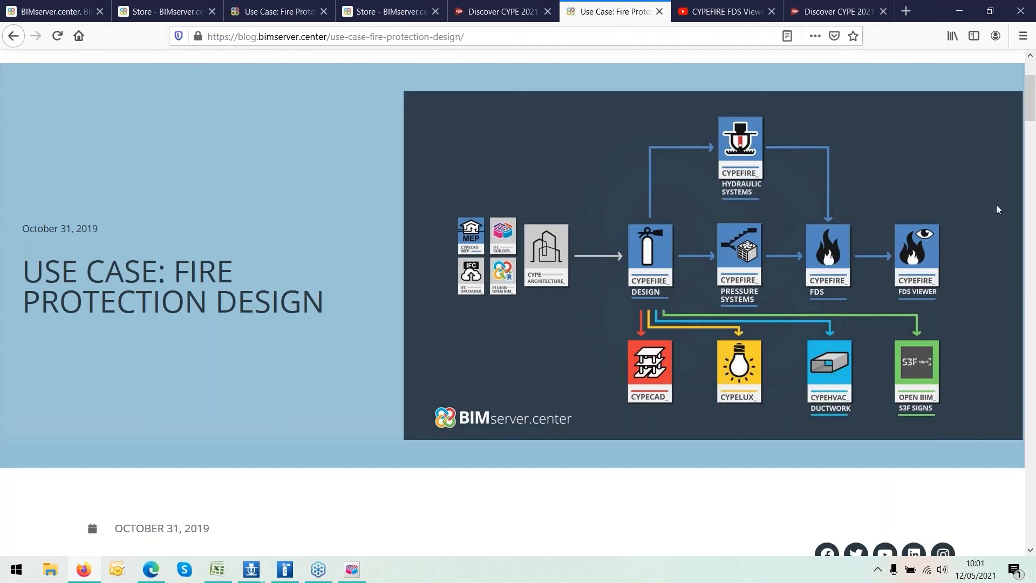